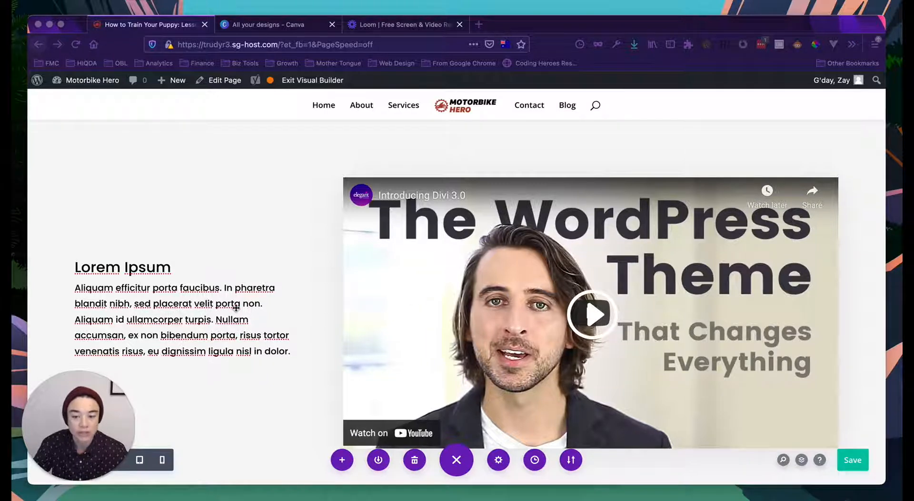
# - Look over the page, opening and dismissing the row's column layout choices without changes
pyautogui.scroll(-1, 236, 309)
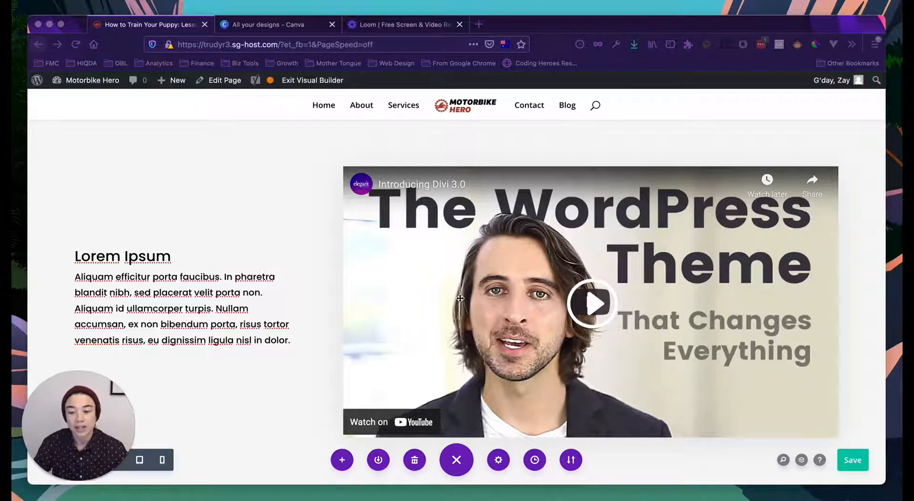
pyautogui.scroll(-1, 403, 291)
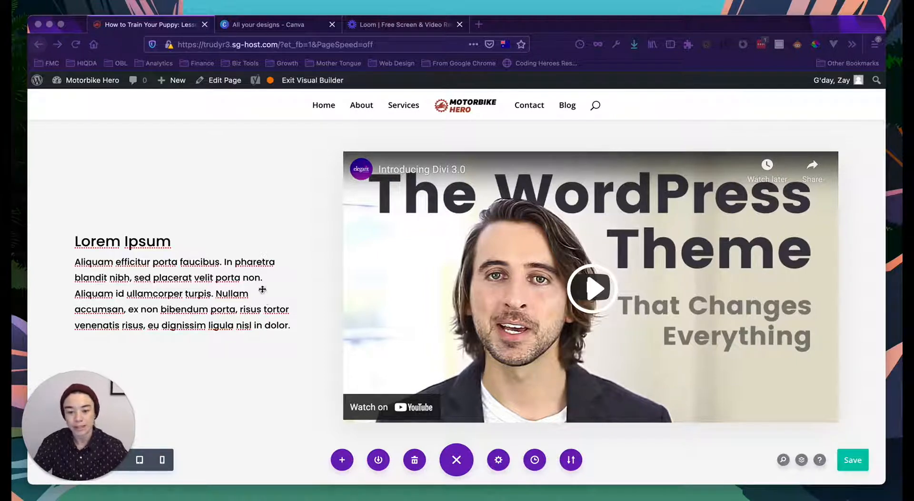
pyautogui.scroll(1, 262, 289)
pyautogui.scroll(1, 198, 281)
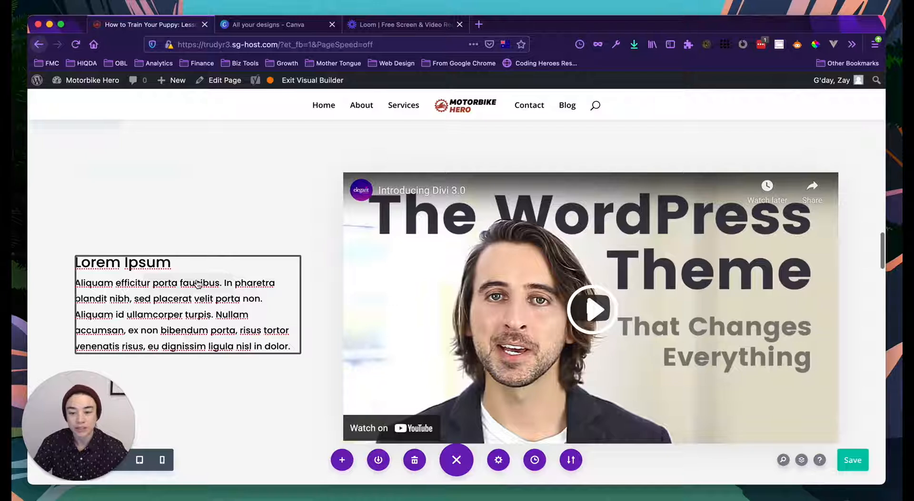
pyautogui.scroll(-2, 198, 282)
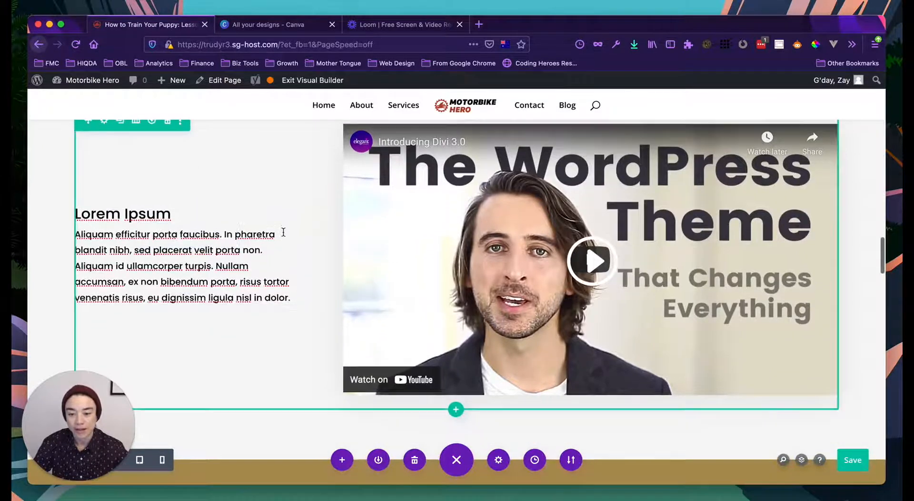
pyautogui.scroll(3, 281, 233)
pyautogui.scroll(-2, 243, 228)
pyautogui.scroll(2, 166, 190)
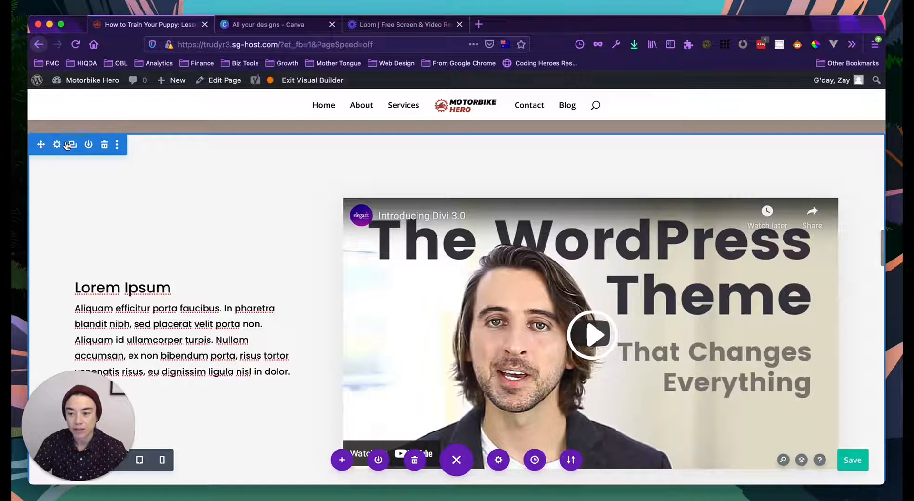
pyautogui.scroll(-2, 135, 286)
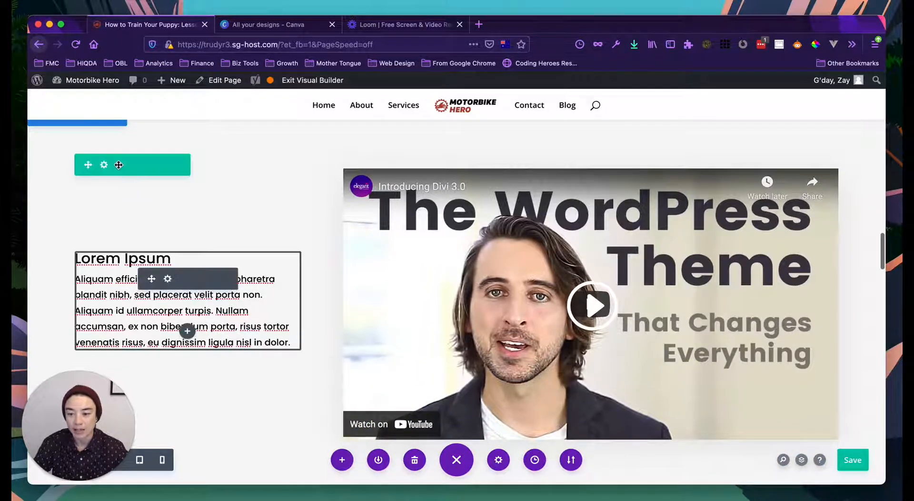
pyautogui.click(135, 166)
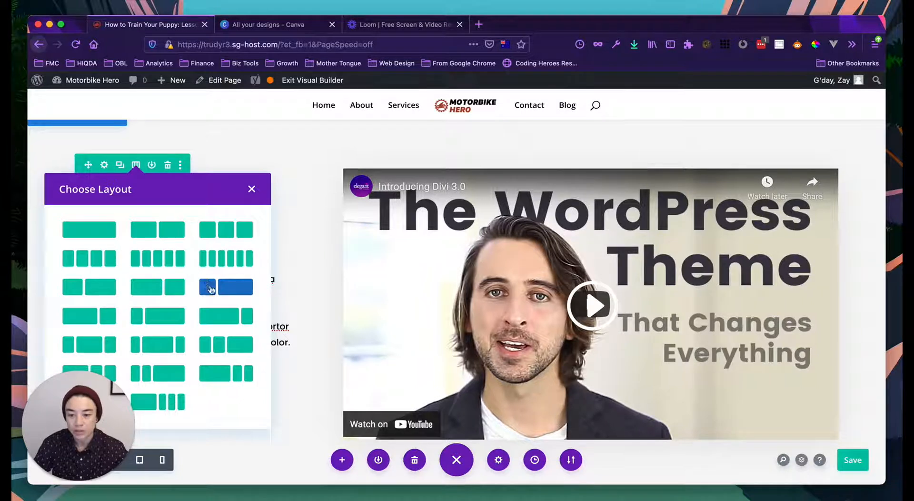
pyautogui.click(276, 141)
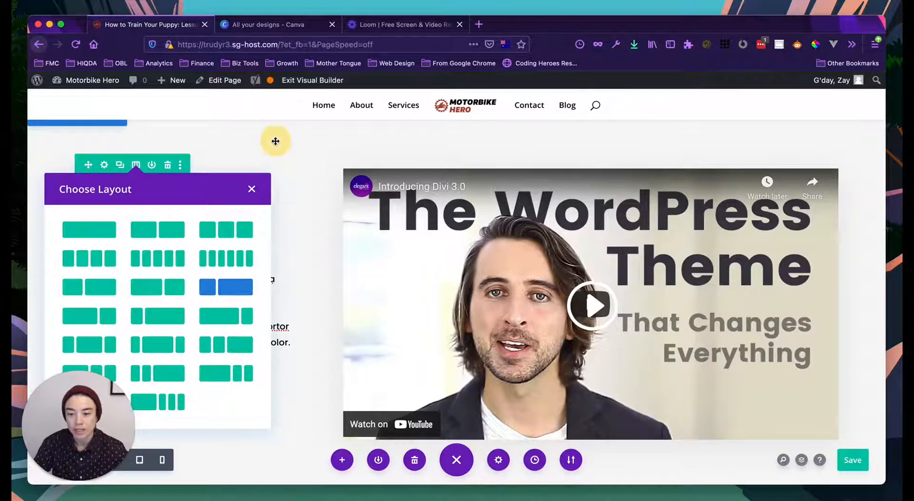
pyautogui.scroll(-2, 263, 224)
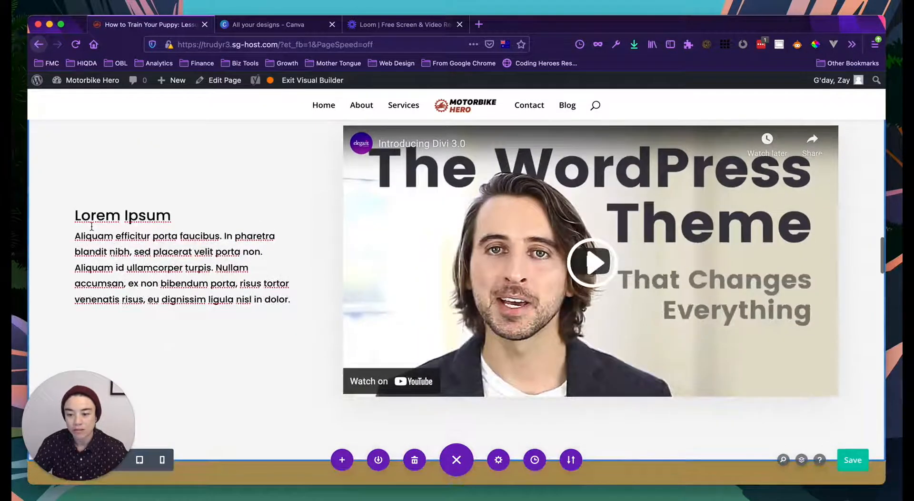
# - Inspect the Lorem Ipsum text module's heading and paragraph, then close its settings unchanged
pyautogui.click(168, 236)
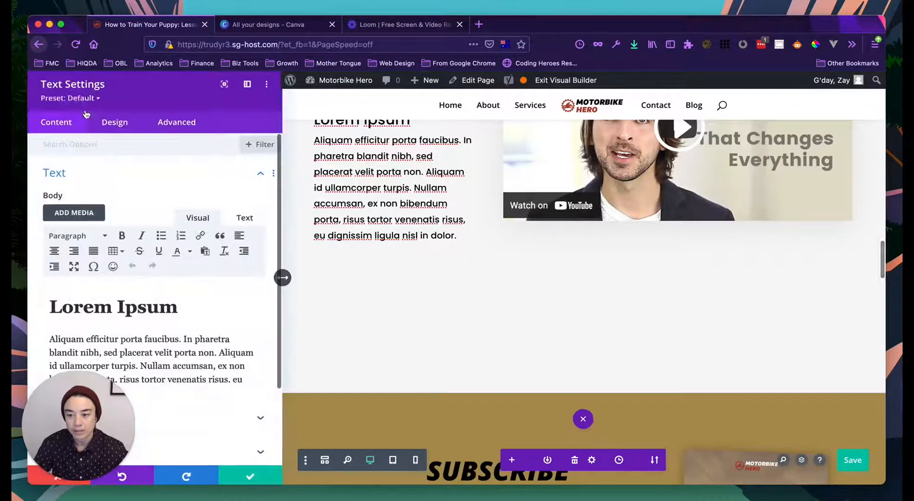
pyautogui.click(113, 306)
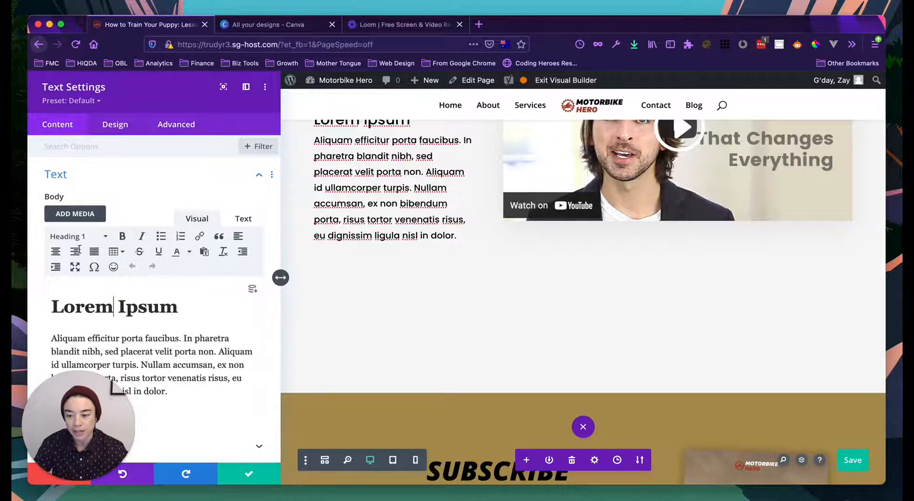
pyautogui.click(134, 347)
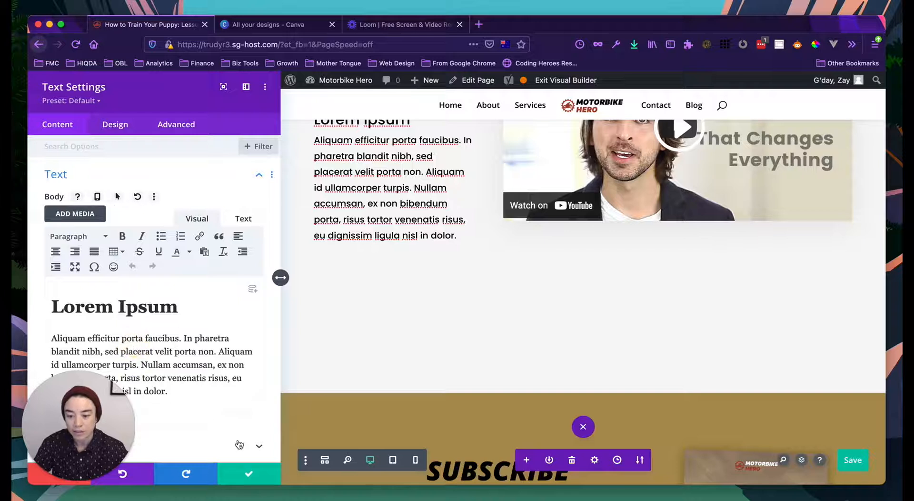
pyautogui.click(249, 474)
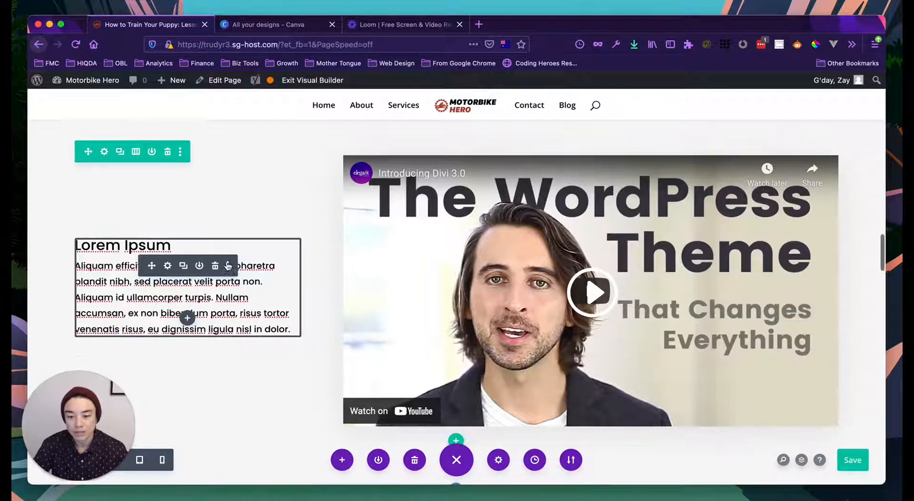
# - Format the Lorem Ipsum heading as Heading 2 and save the text module
pyautogui.scroll(2, 227, 264)
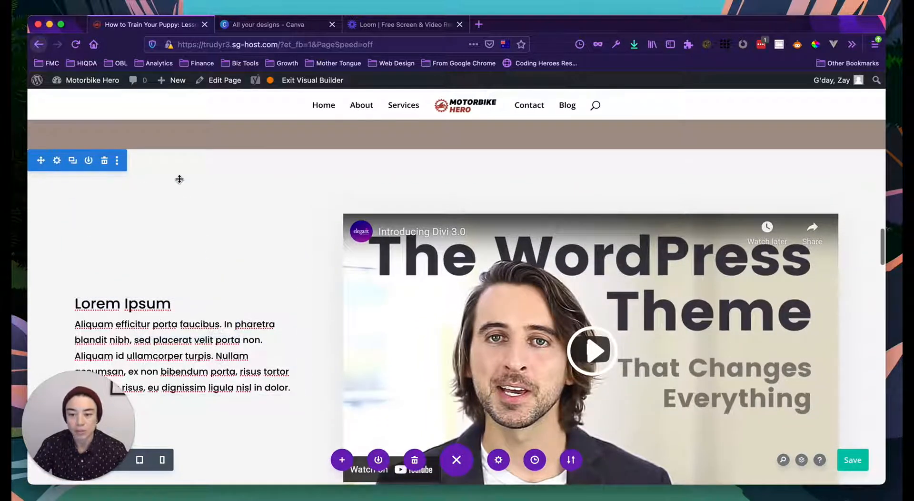
pyautogui.scroll(3, 208, 180)
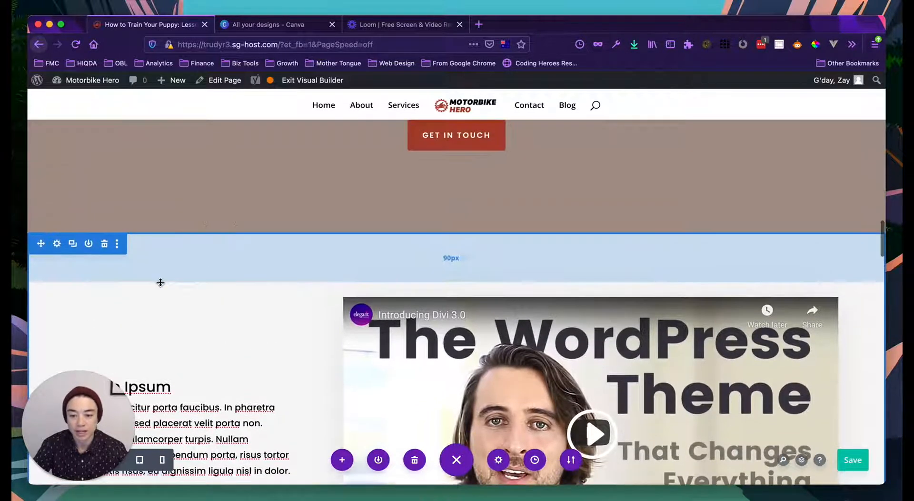
pyautogui.scroll(-3, 160, 283)
pyautogui.scroll(2, 186, 214)
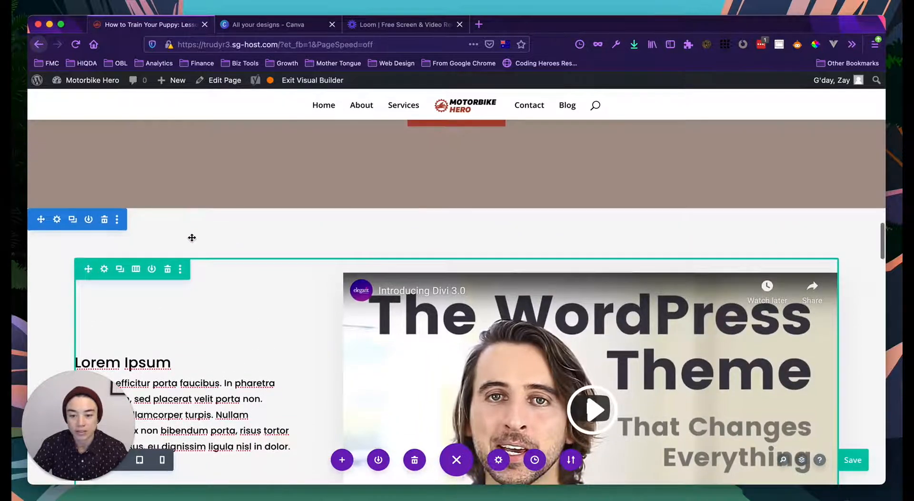
pyautogui.scroll(-3, 191, 236)
pyautogui.scroll(3, 190, 238)
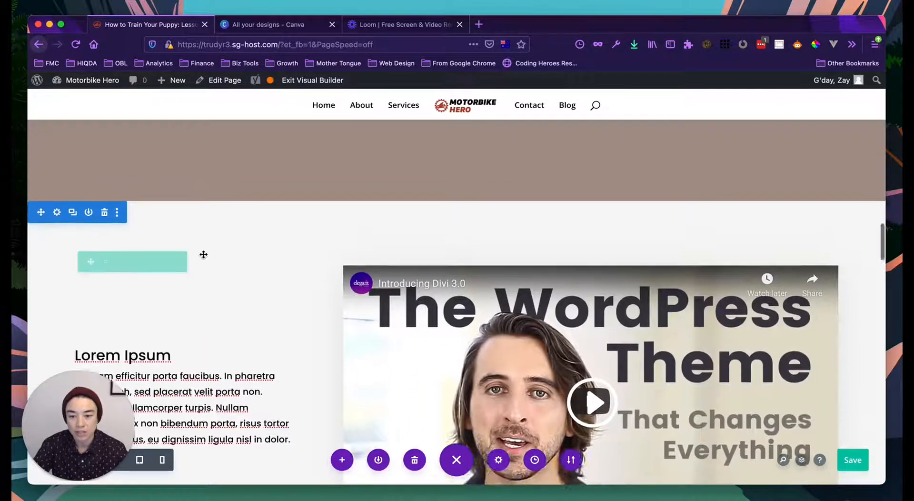
pyautogui.scroll(3, 199, 242)
pyautogui.scroll(-2, 210, 280)
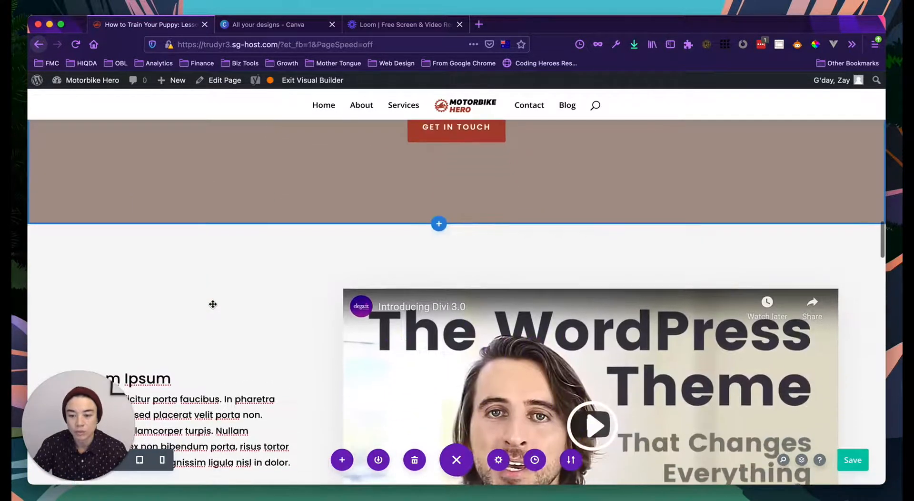
pyautogui.scroll(8, 213, 304)
pyautogui.scroll(5, 131, 283)
pyautogui.scroll(-2, 130, 283)
pyautogui.scroll(-6, 131, 282)
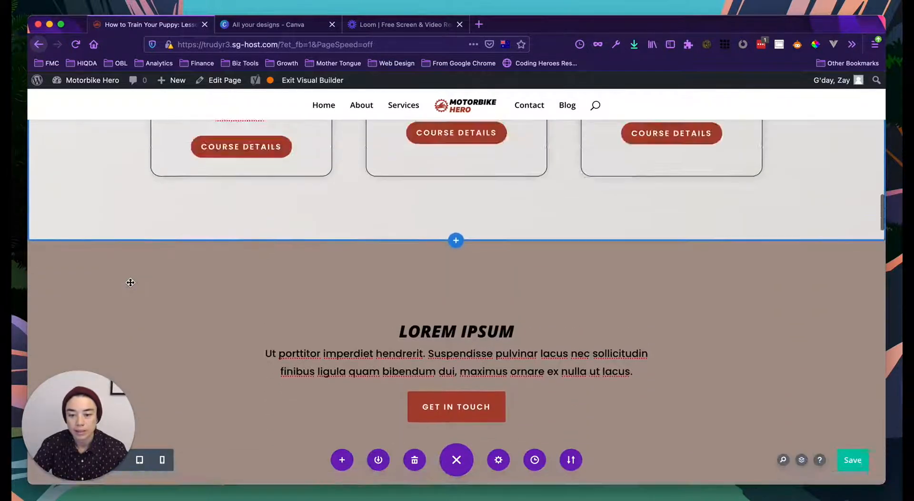
pyautogui.scroll(-10, 131, 282)
pyautogui.scroll(1, 131, 282)
pyautogui.scroll(-1, 129, 252)
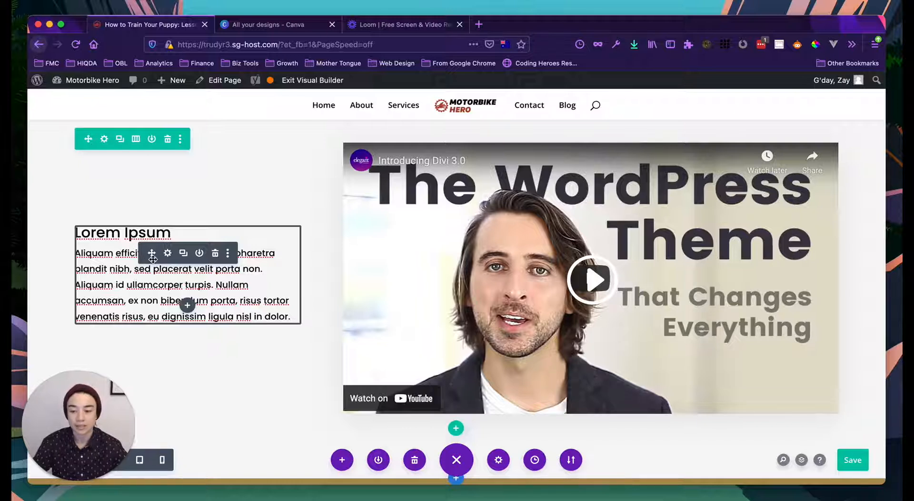
pyautogui.click(168, 254)
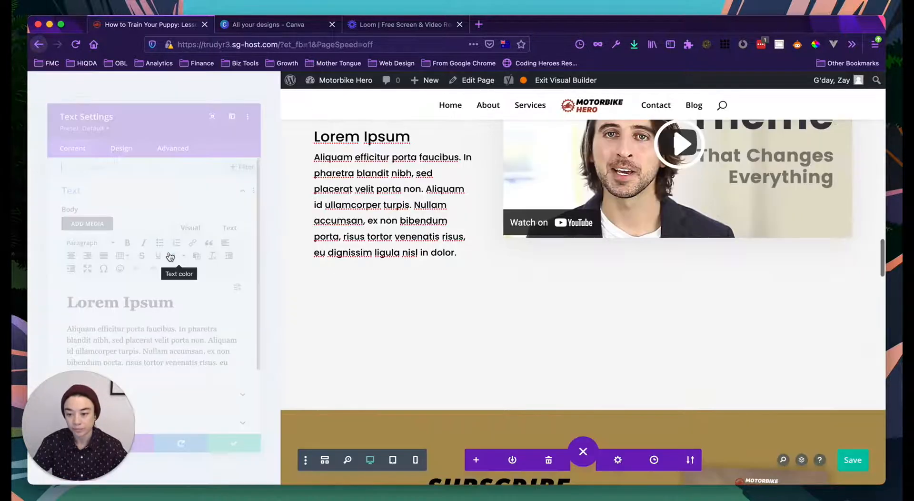
pyautogui.tripleClick(123, 302)
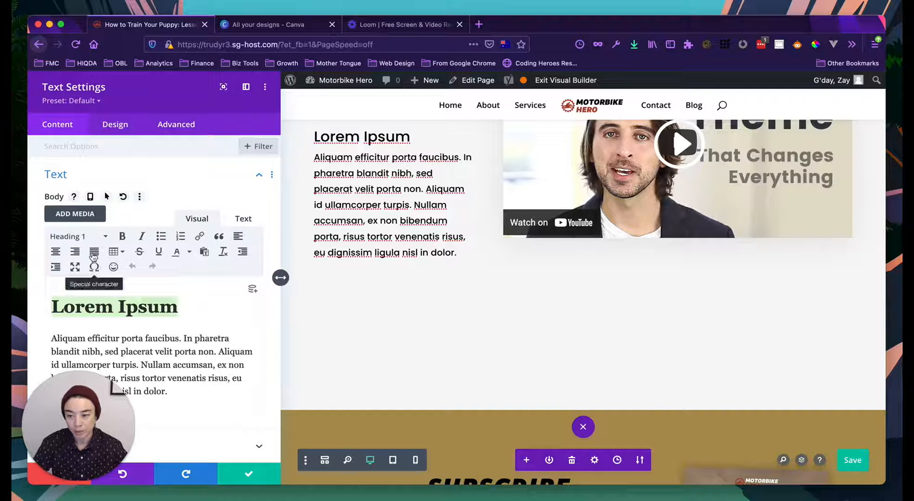
pyautogui.click(96, 236)
pyautogui.click(77, 303)
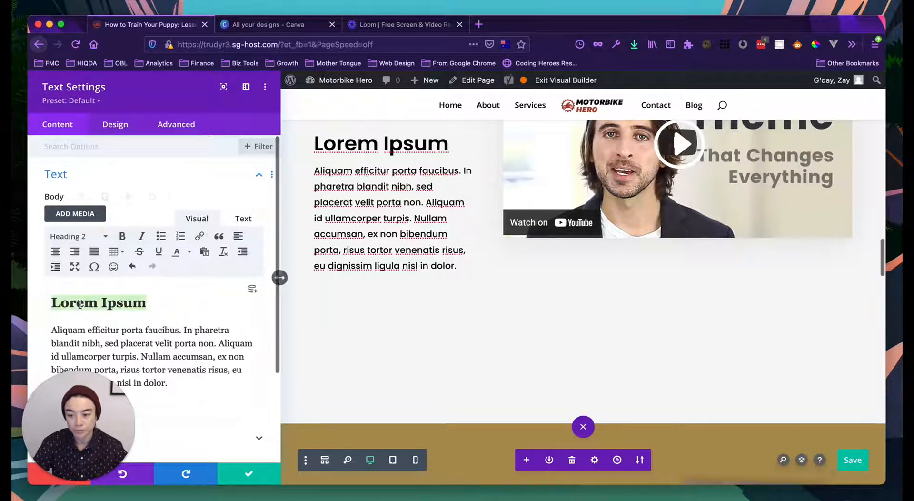
pyautogui.click(116, 307)
pyautogui.scroll(-2, 116, 307)
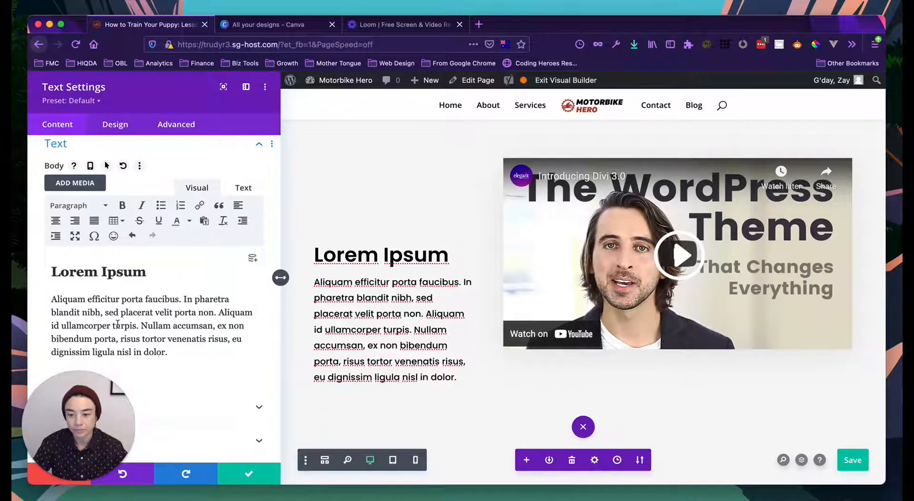
pyautogui.click(248, 474)
pyautogui.scroll(-3, 290, 341)
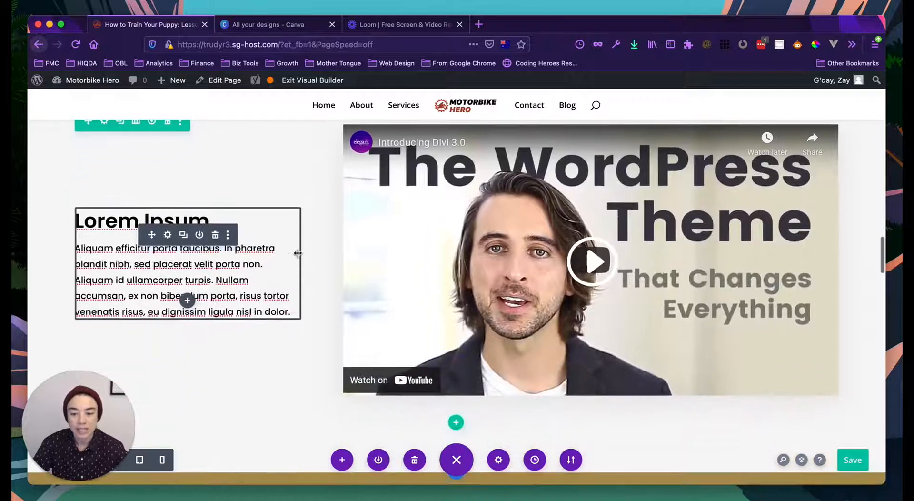
pyautogui.scroll(-4, 286, 250)
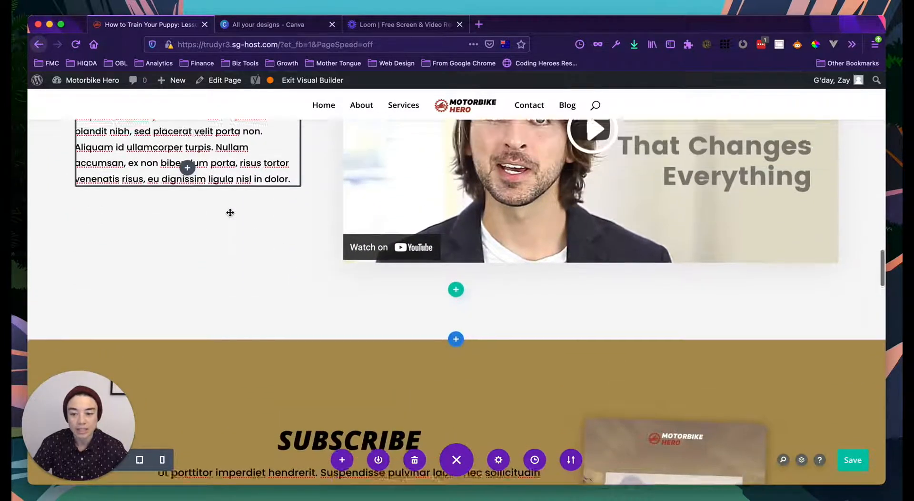
pyautogui.scroll(3, 230, 212)
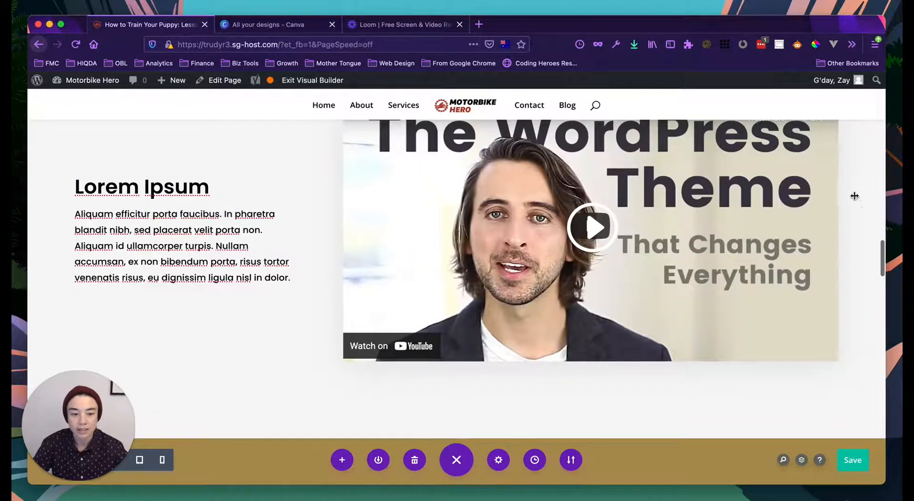
pyautogui.scroll(-7, 855, 202)
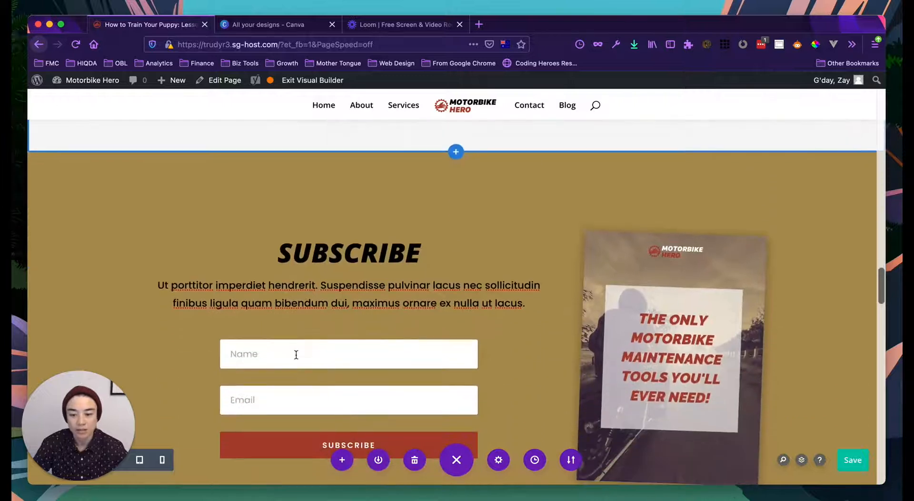
pyautogui.scroll(-2, 296, 355)
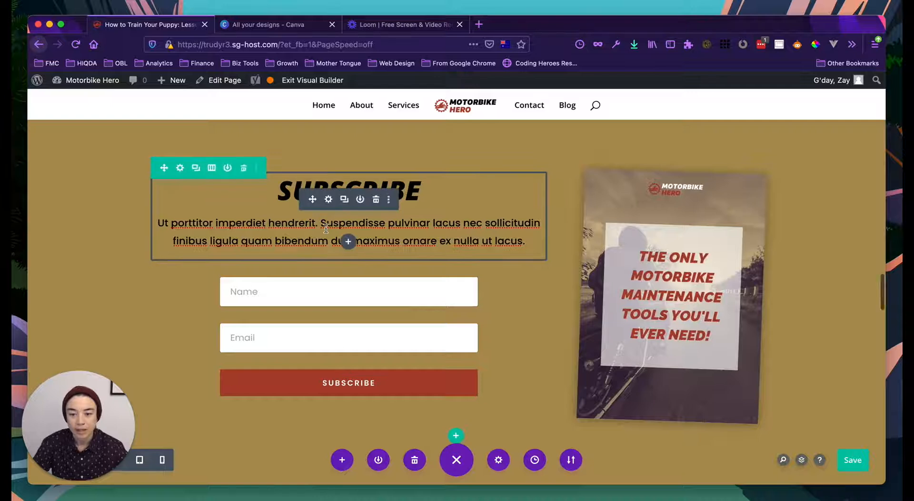
pyautogui.scroll(9, 325, 229)
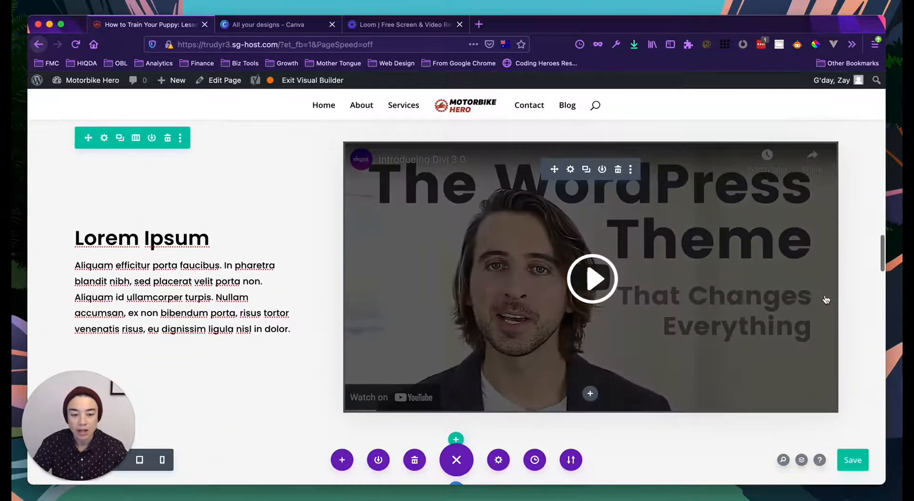
pyautogui.scroll(1, 827, 298)
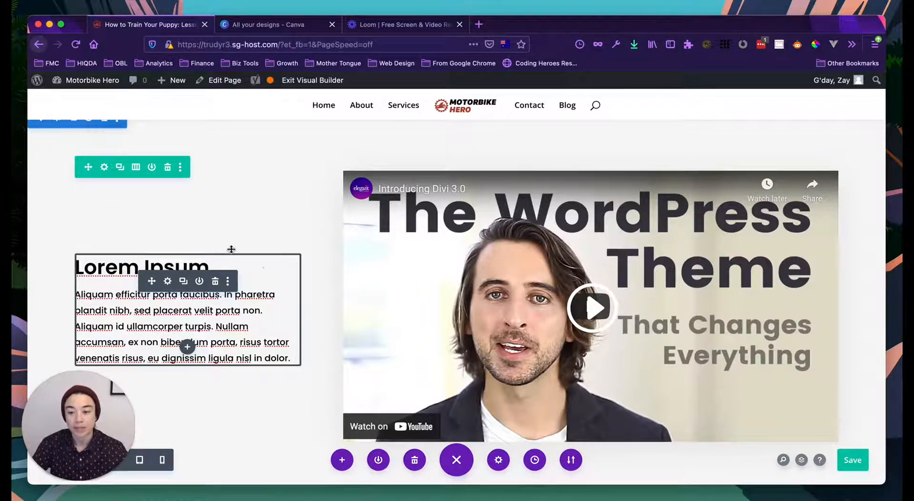
pyautogui.scroll(-1, 266, 305)
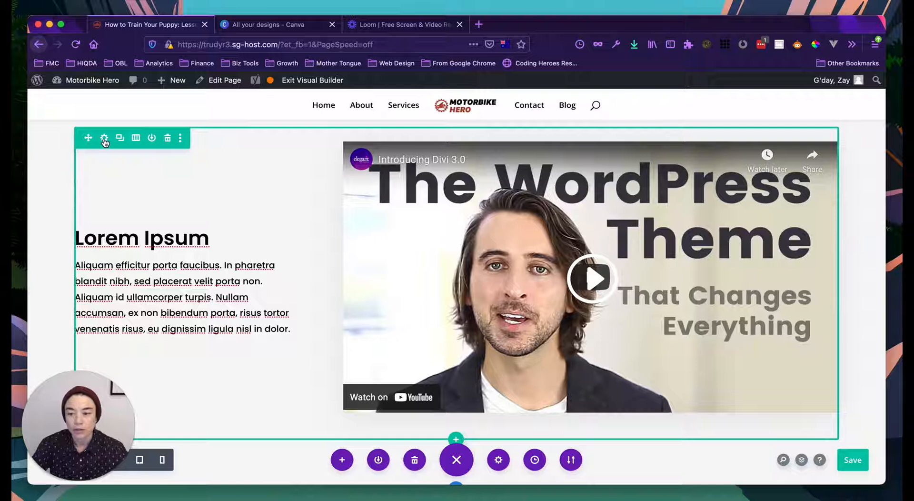
pyautogui.scroll(1, 104, 141)
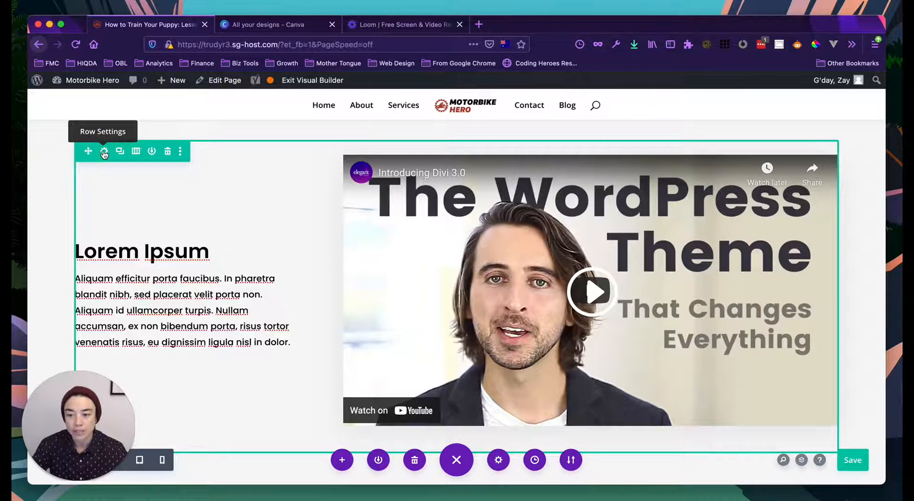
# - Change the row's width from 89% to 80%, clear its max width, and switch to tablet preview
pyautogui.click(104, 152)
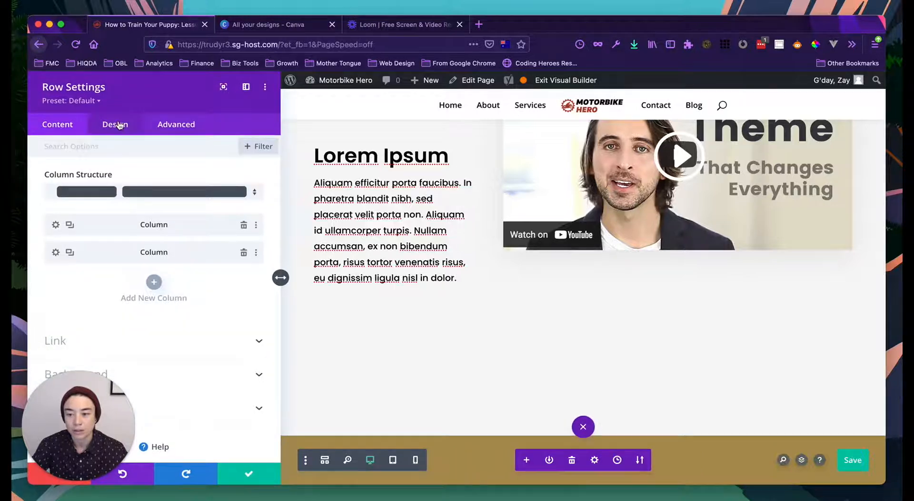
pyautogui.click(119, 125)
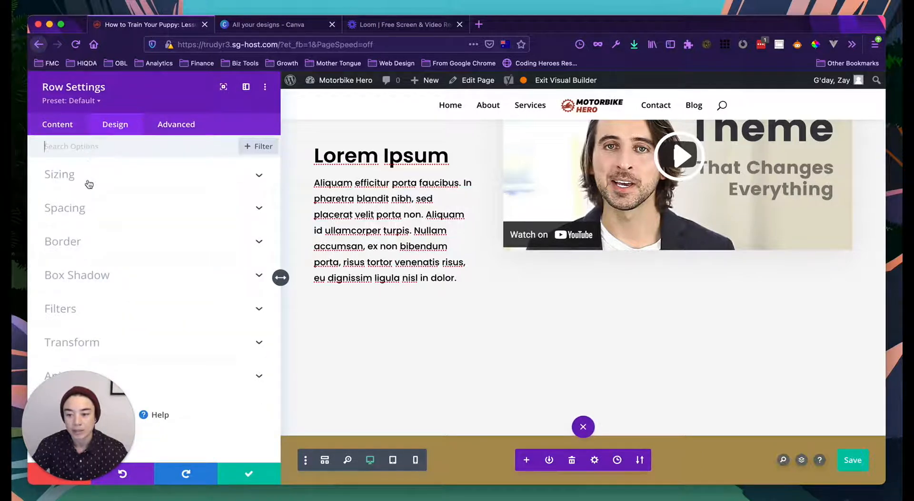
pyautogui.click(121, 180)
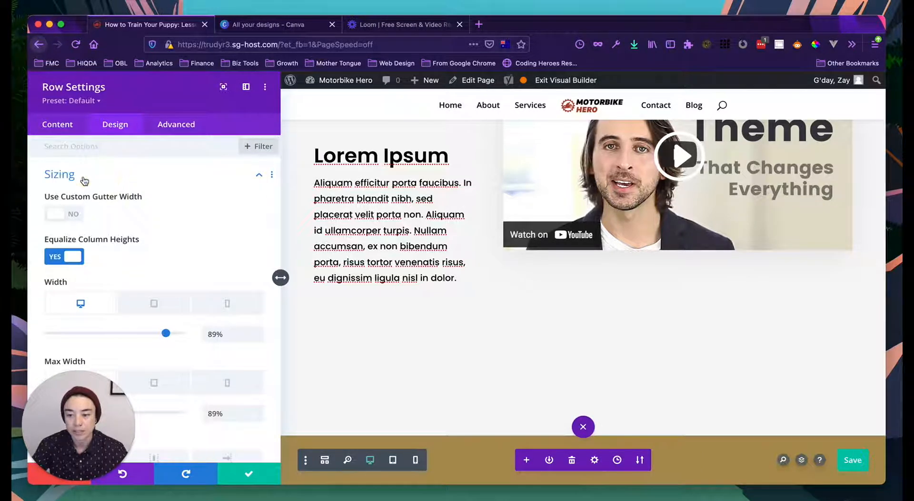
pyautogui.scroll(-3, 98, 236)
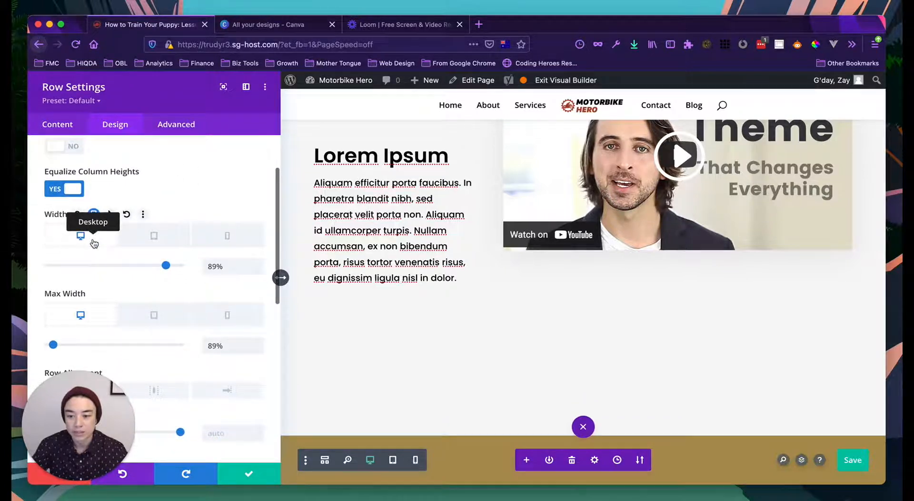
pyautogui.click(213, 268)
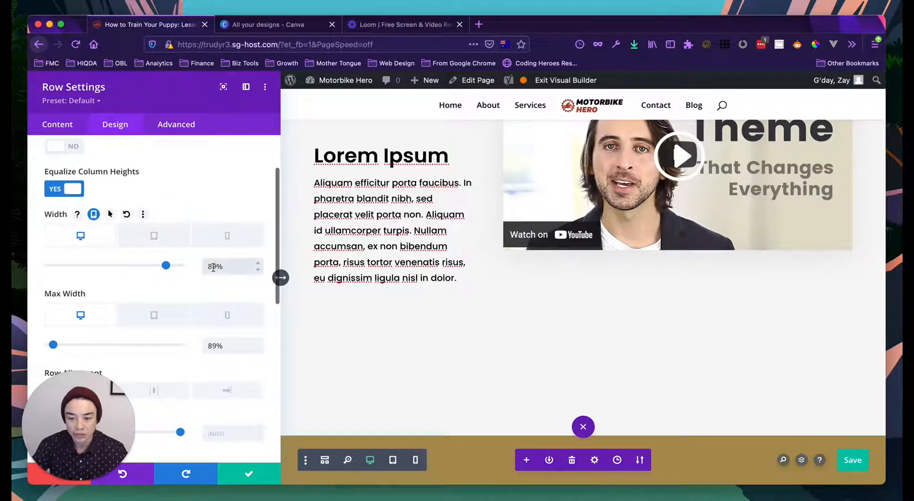
pyautogui.click(216, 268)
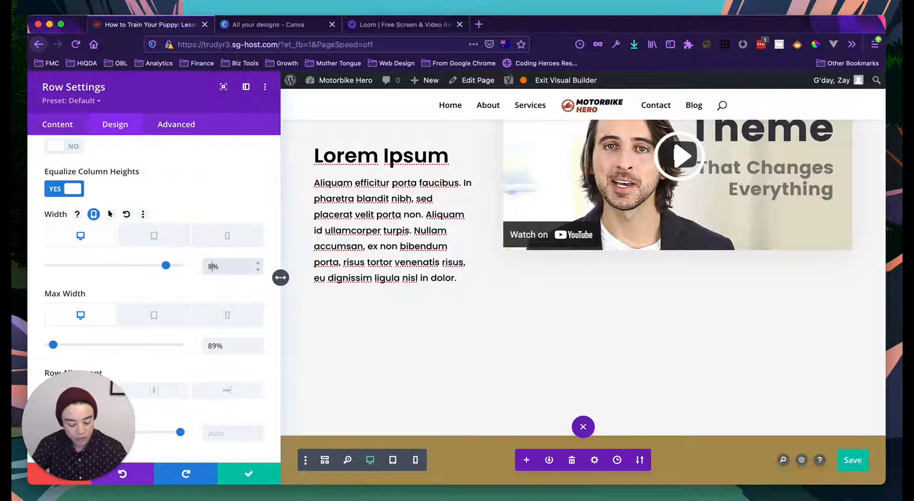
pyautogui.scroll(-1, 230, 332)
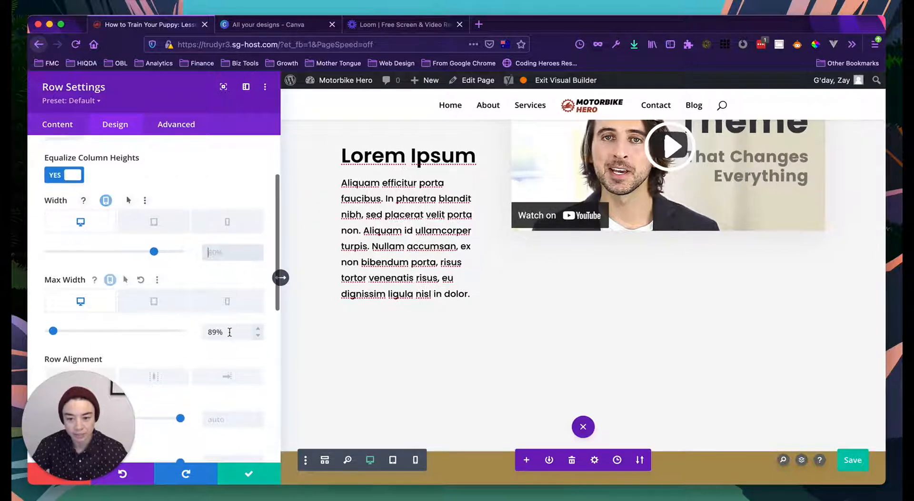
pyautogui.tripleClick(225, 333)
pyautogui.press('BackSpace')
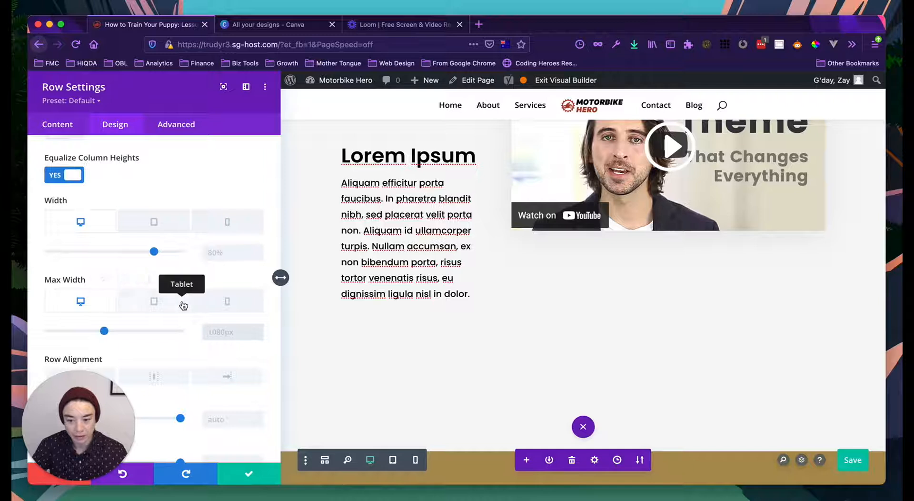
pyautogui.click(154, 222)
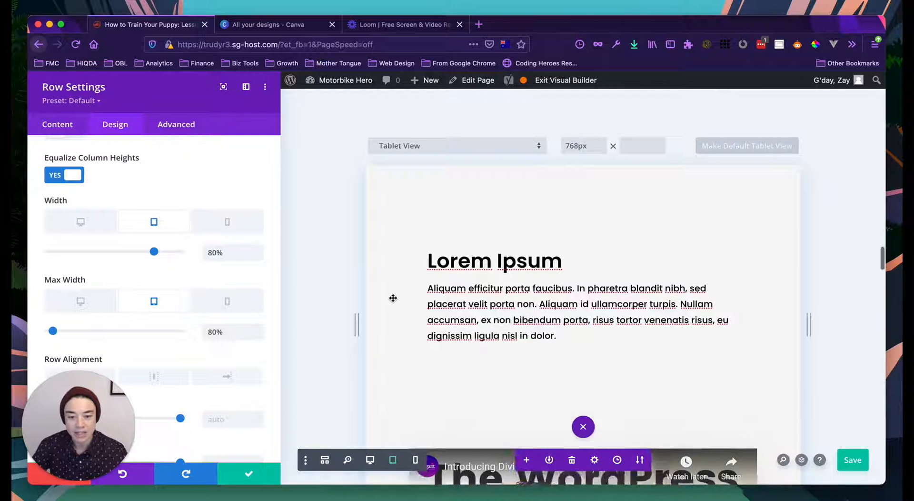
# - Preview the 80%-wide row at phone size, return to desktop view, and close Row Settings
pyautogui.scroll(-10, 393, 298)
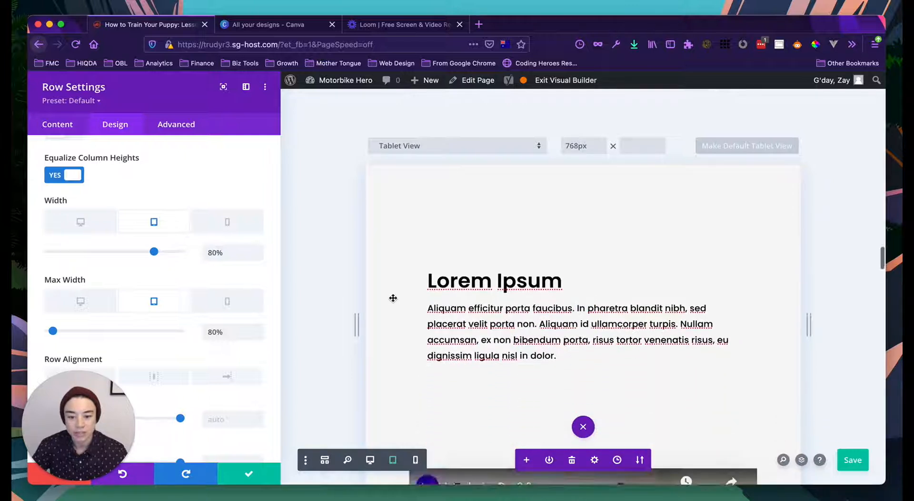
pyautogui.scroll(-4, 392, 298)
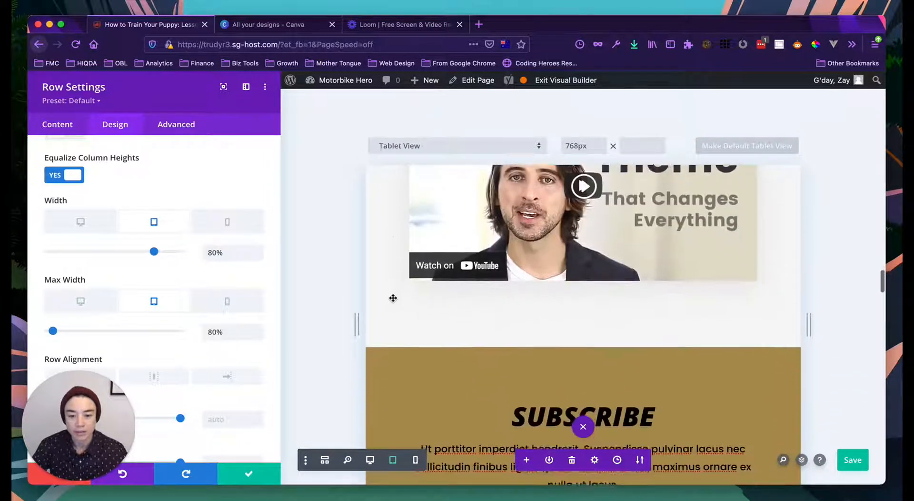
pyautogui.scroll(7, 393, 298)
pyautogui.scroll(3, 392, 298)
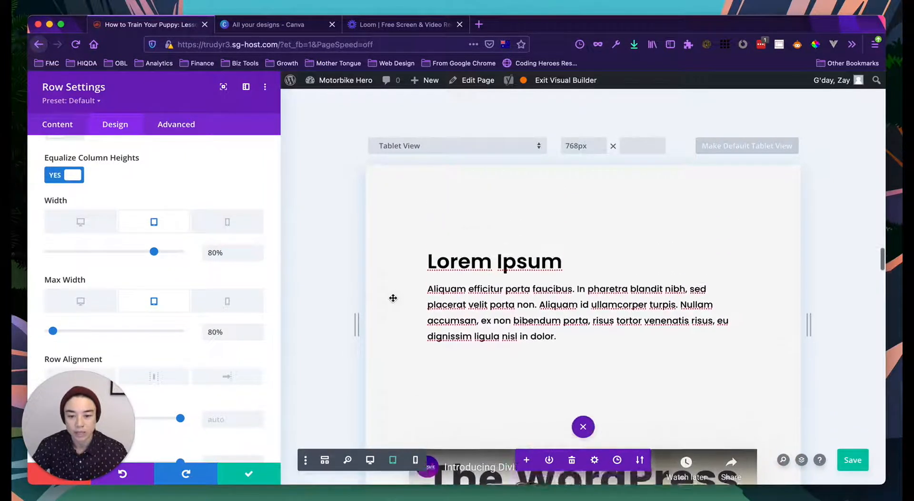
pyautogui.click(236, 224)
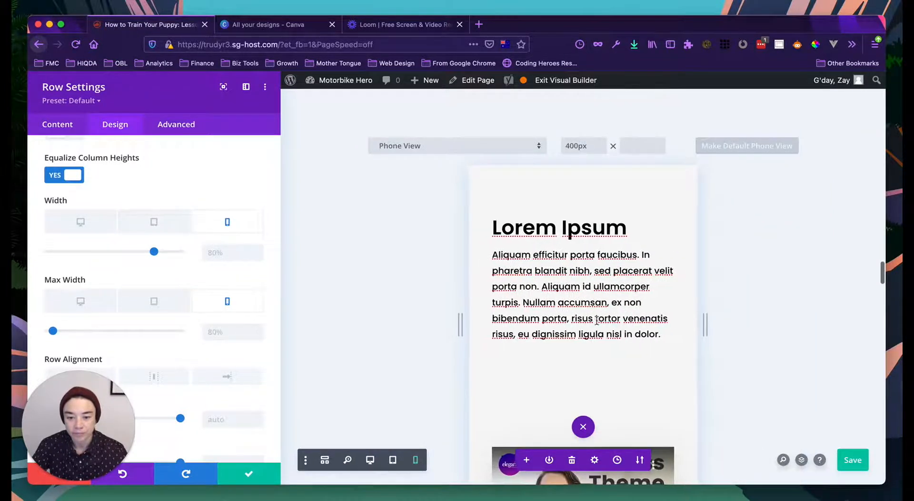
pyautogui.scroll(4, 504, 283)
pyautogui.scroll(5, 543, 277)
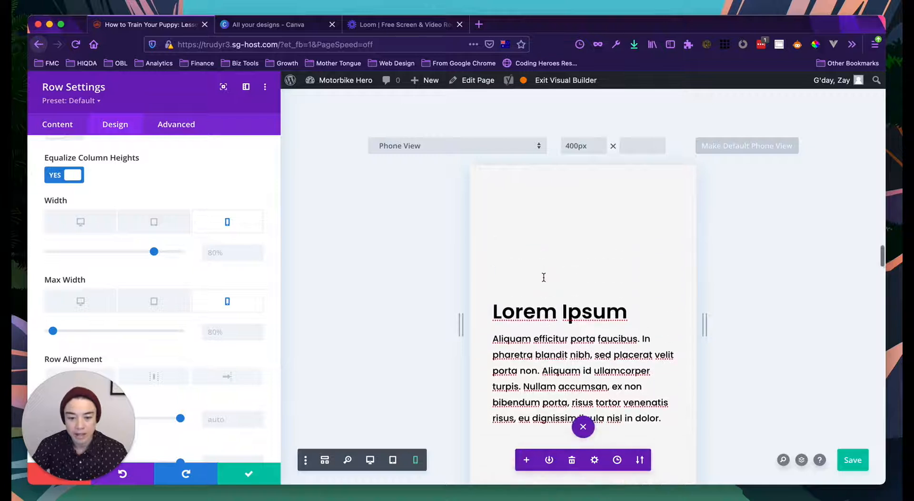
pyautogui.click(89, 221)
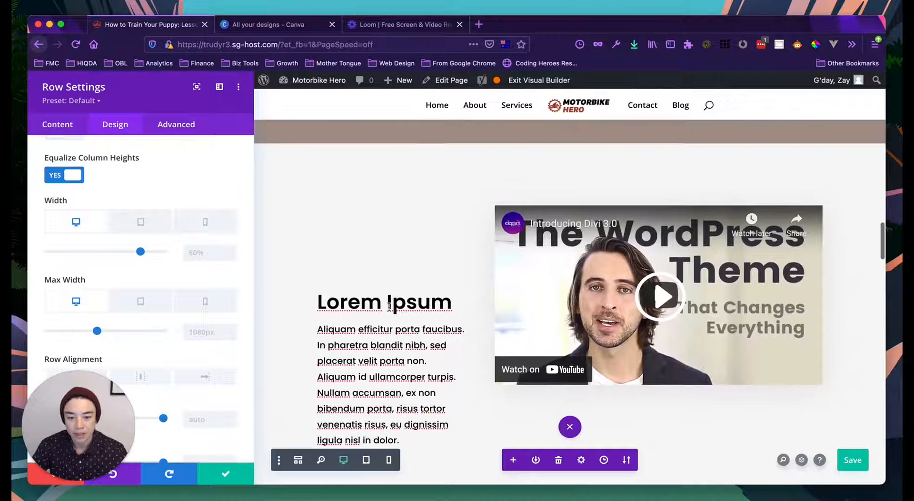
pyautogui.click(225, 473)
pyautogui.scroll(-3, 394, 325)
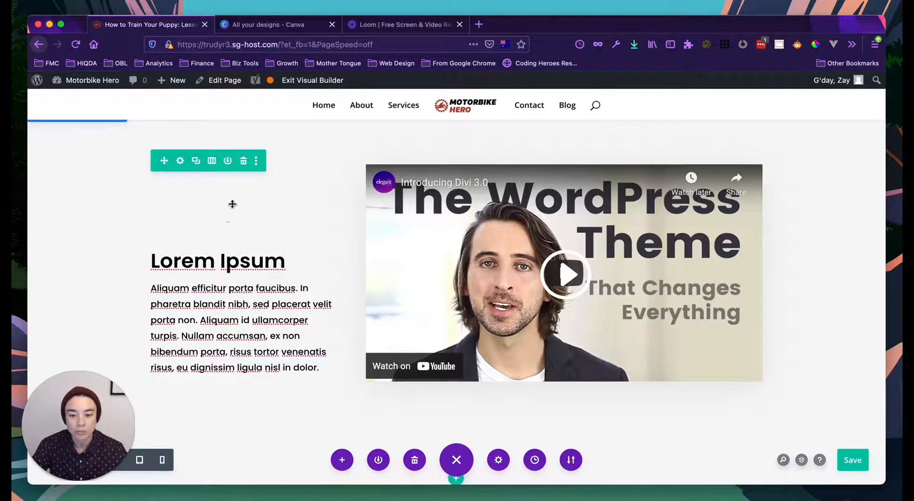
# - Delete the Lorem Ipsum column's 150px top and bottom padding under Design > Spacing
pyautogui.click(180, 160)
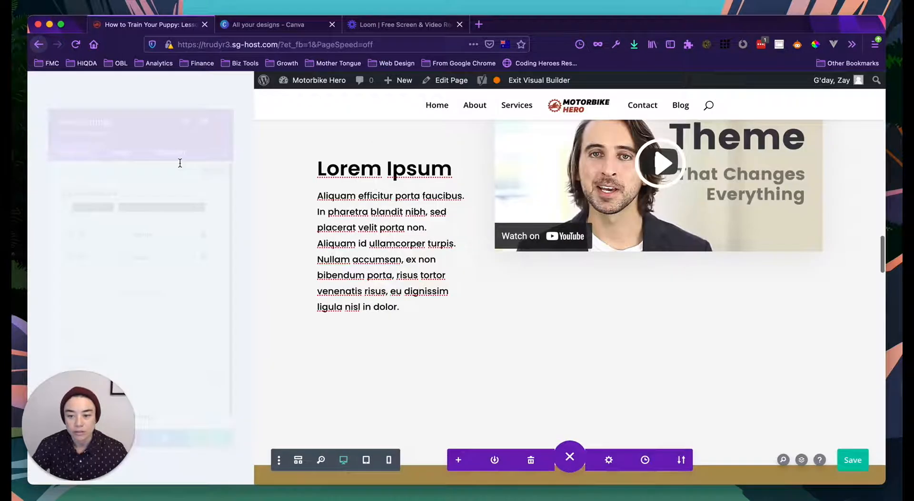
pyautogui.scroll(2, 390, 241)
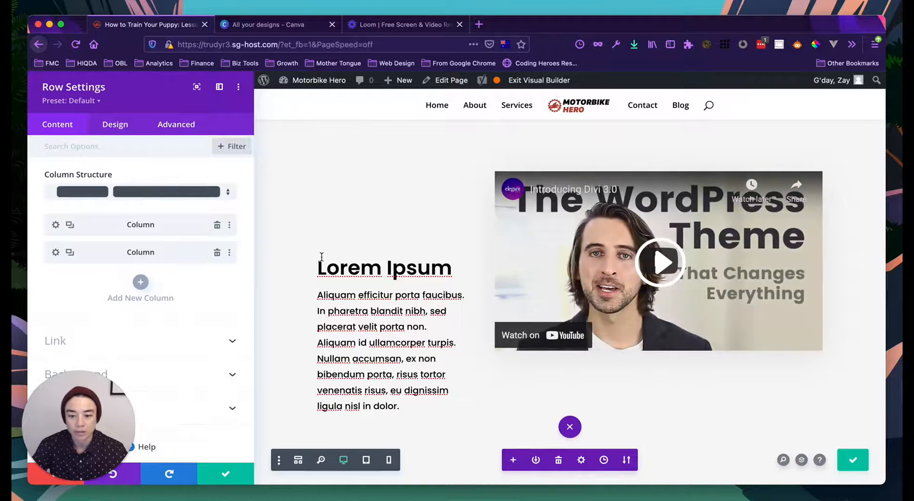
pyautogui.scroll(2, 358, 232)
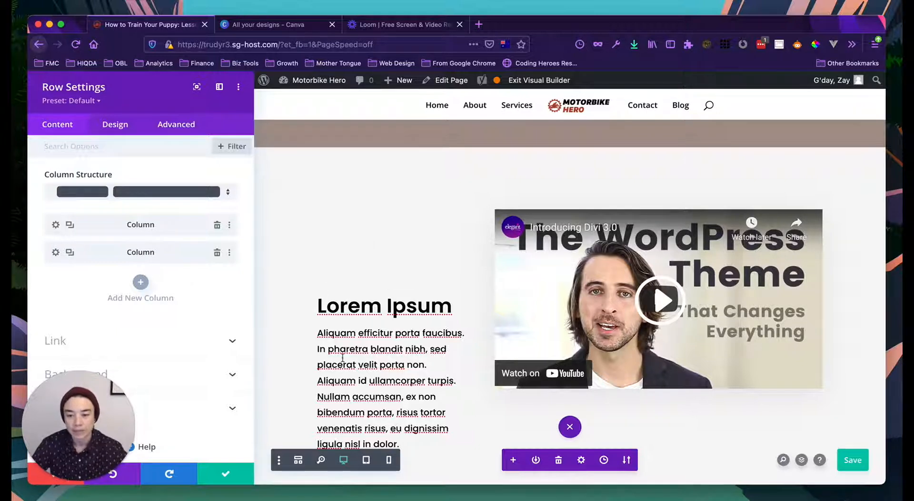
pyautogui.click(56, 225)
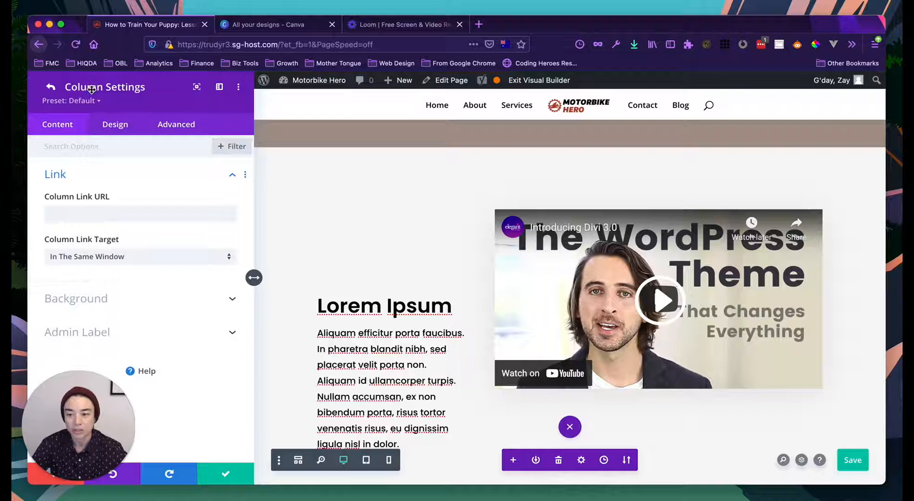
pyautogui.click(114, 128)
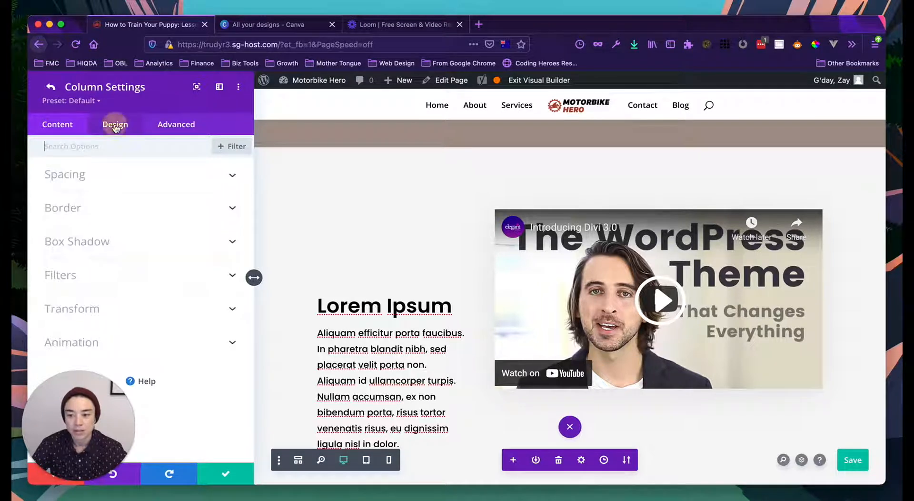
pyautogui.click(97, 175)
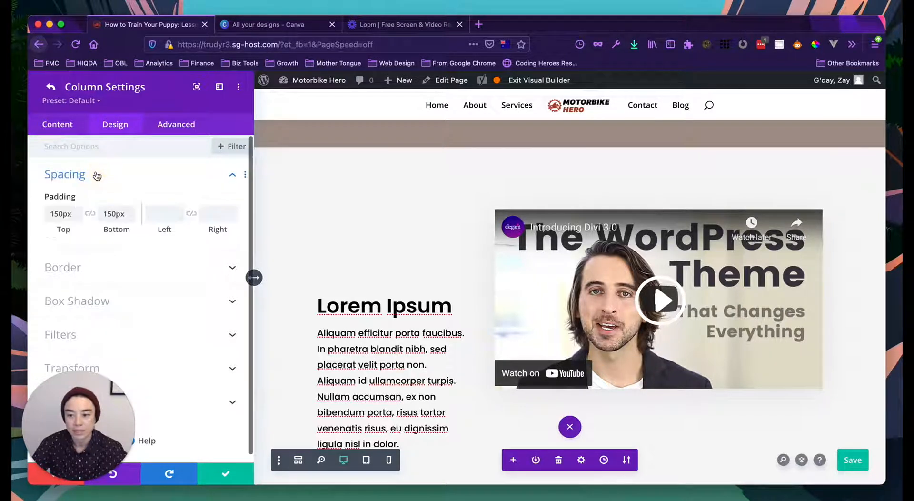
pyautogui.doubleClick(56, 215)
pyautogui.press('BackSpace')
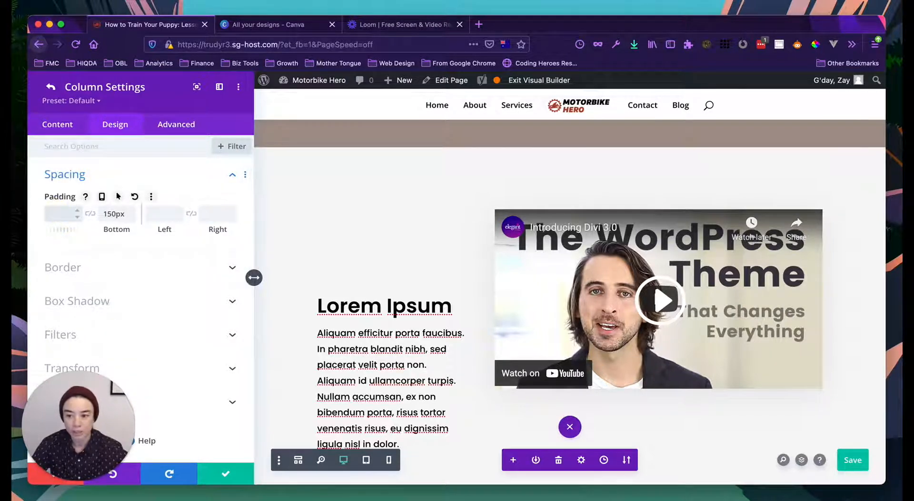
pyautogui.doubleClick(118, 212)
pyautogui.press('BackSpace')
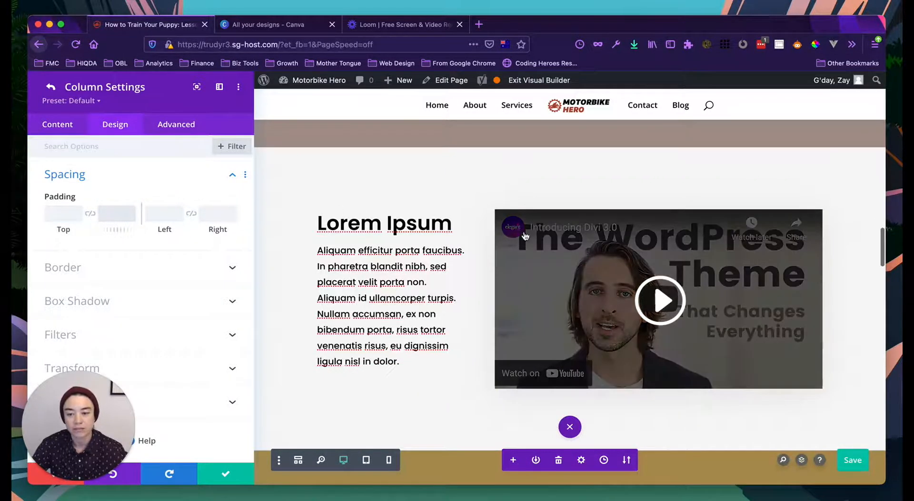
pyautogui.click(50, 87)
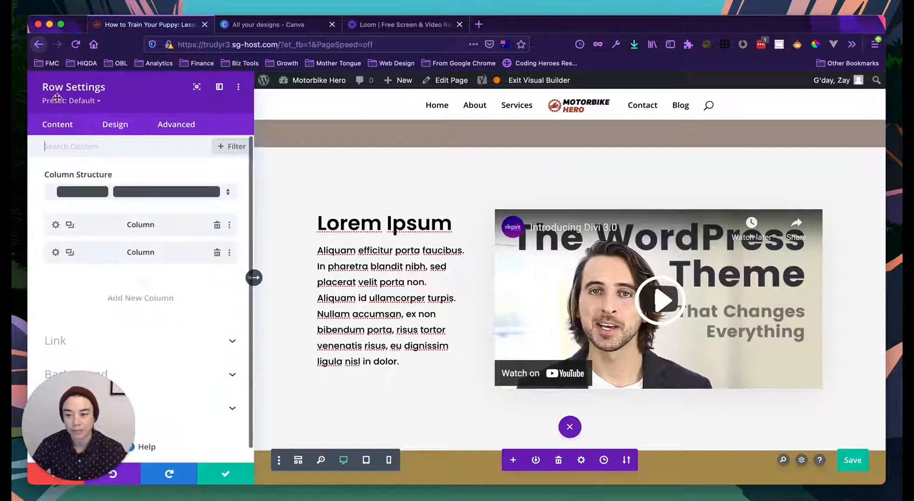
# - Apply the row settings and confirm the Lorem Ipsum heading lines up with the video top
pyautogui.click(215, 473)
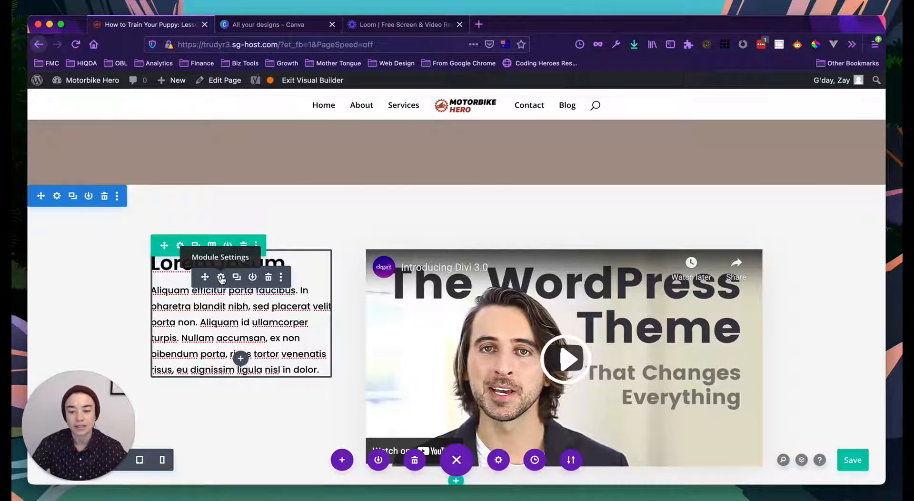
pyautogui.scroll(-1, 216, 267)
pyautogui.scroll(-2, 216, 254)
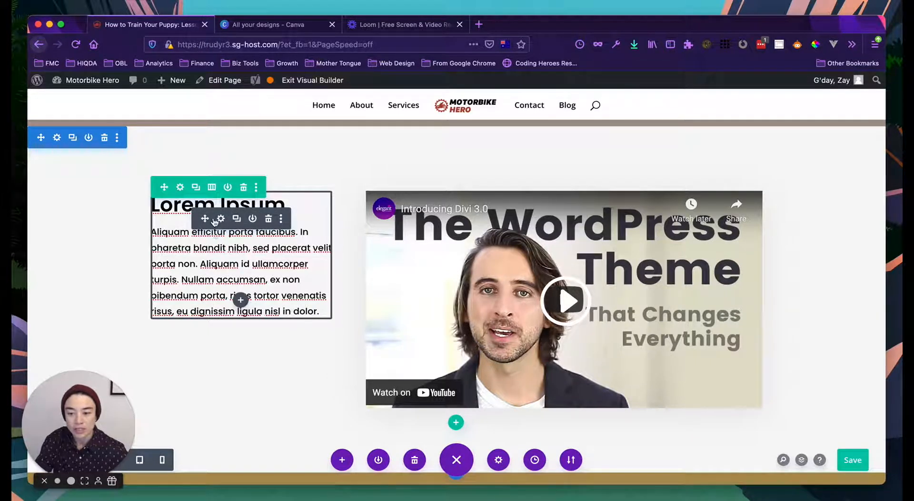
# - Open the text-and-video row's settings and expand its Design sizing options
pyautogui.click(181, 187)
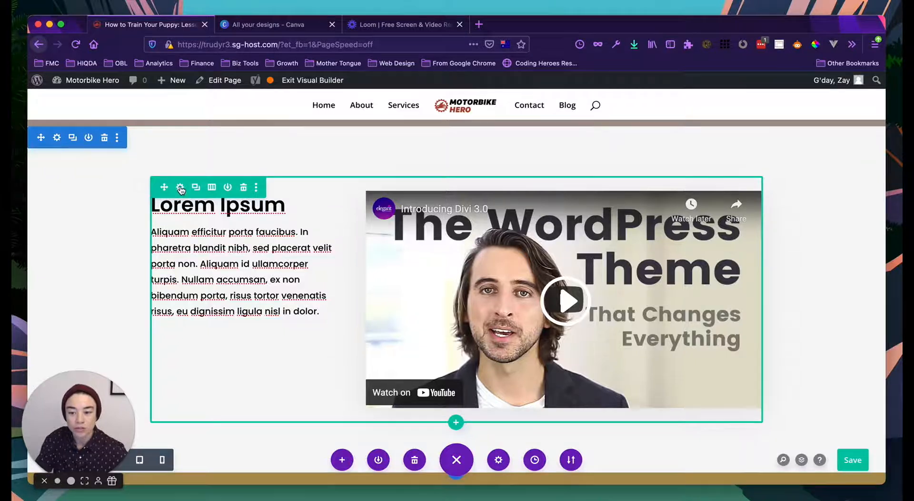
pyautogui.moveTo(87, 405); pyautogui.dragTo(852, 404)
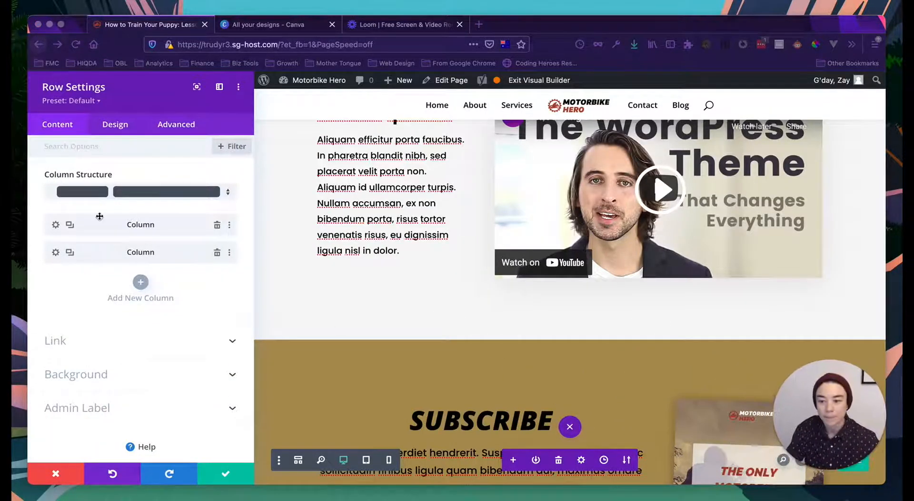
pyautogui.click(109, 128)
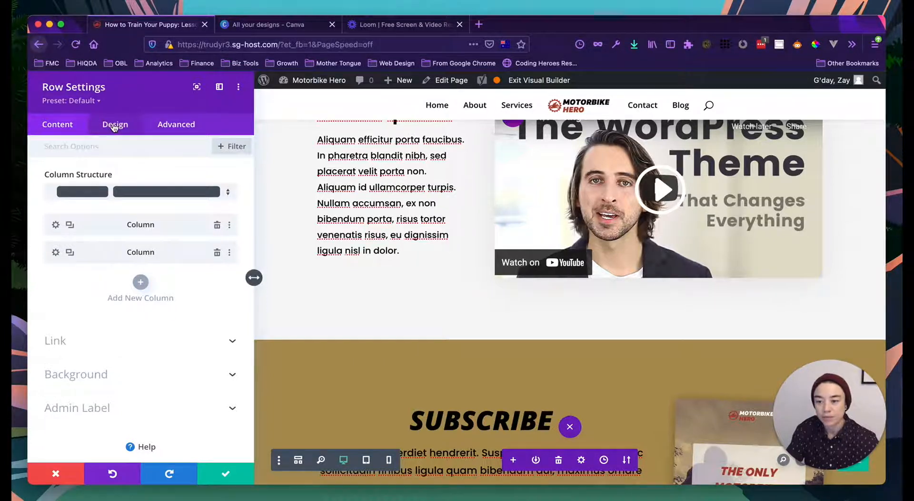
pyautogui.click(114, 126)
pyautogui.click(79, 177)
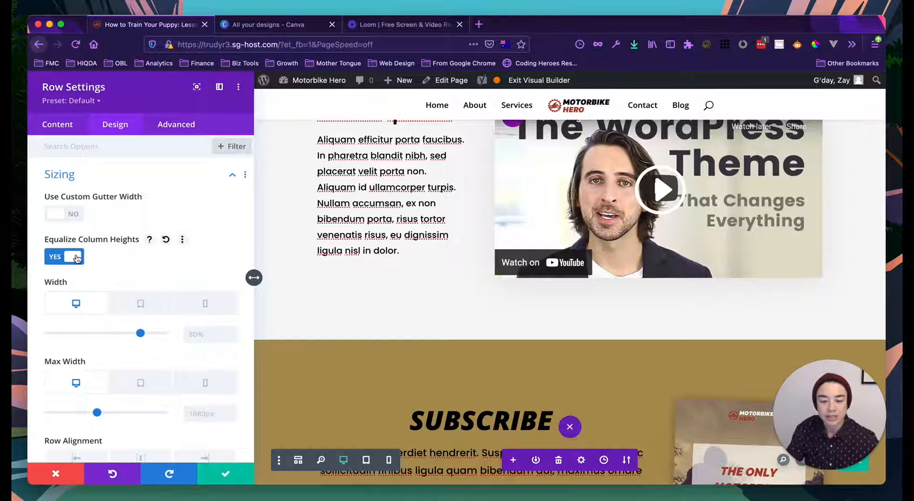
# - Enter align-items: center; as the row's Main Element custom CSS and save
pyautogui.click(173, 127)
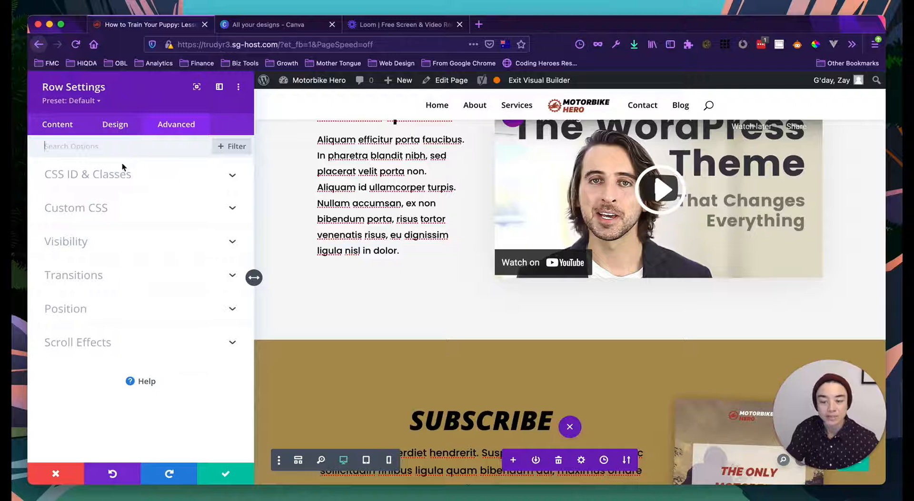
pyautogui.click(92, 210)
pyautogui.click(96, 278)
pyautogui.scroll(1, 346, 307)
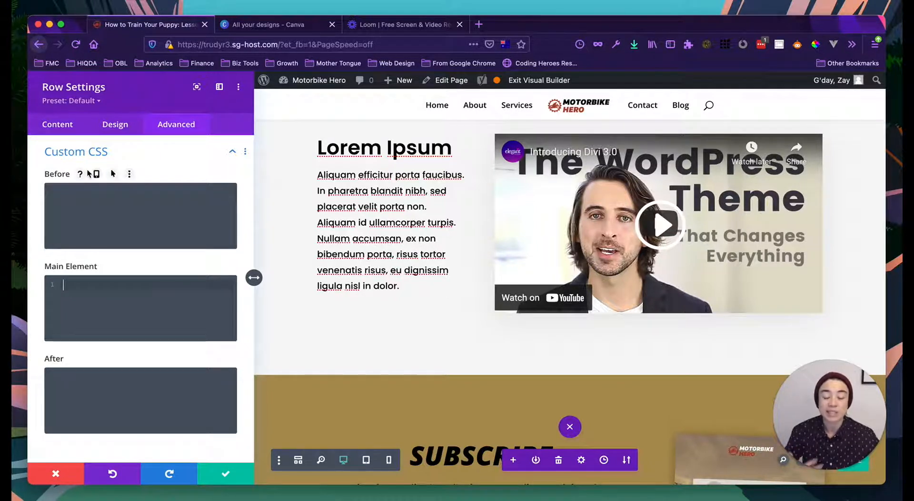
pyautogui.click(103, 282)
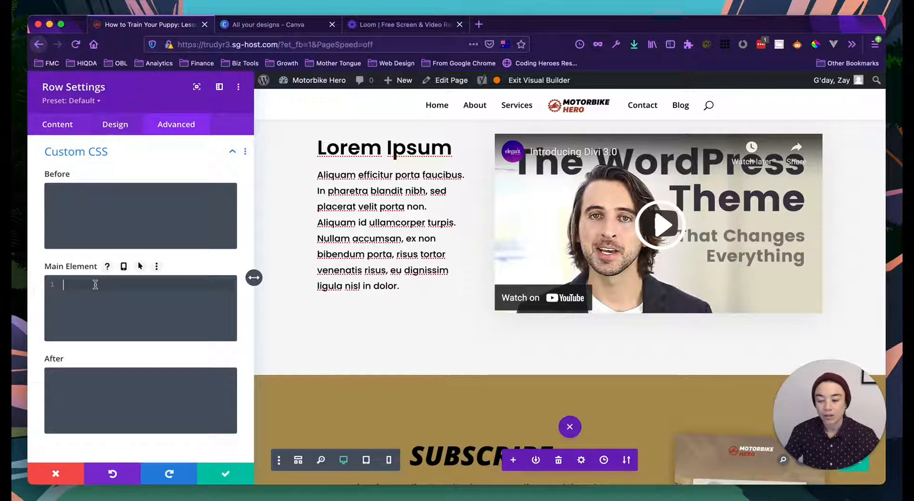
pyautogui.write('align-items: center;')
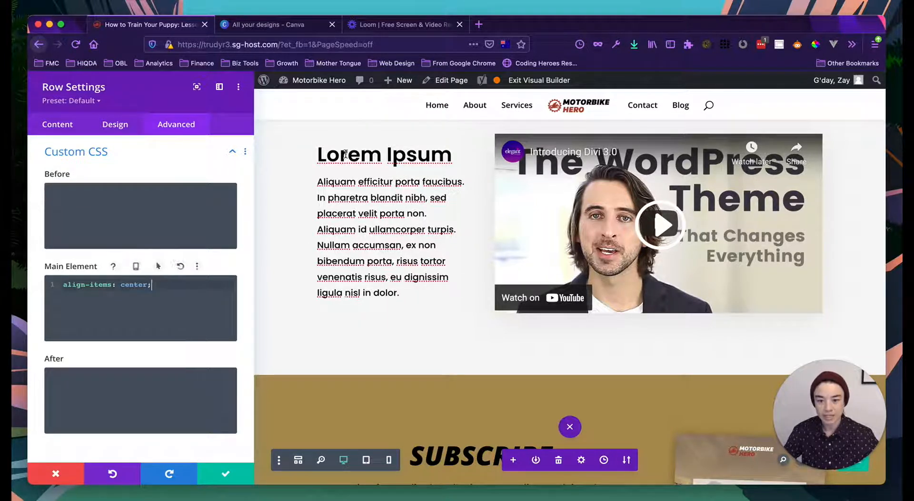
pyautogui.scroll(1, 336, 152)
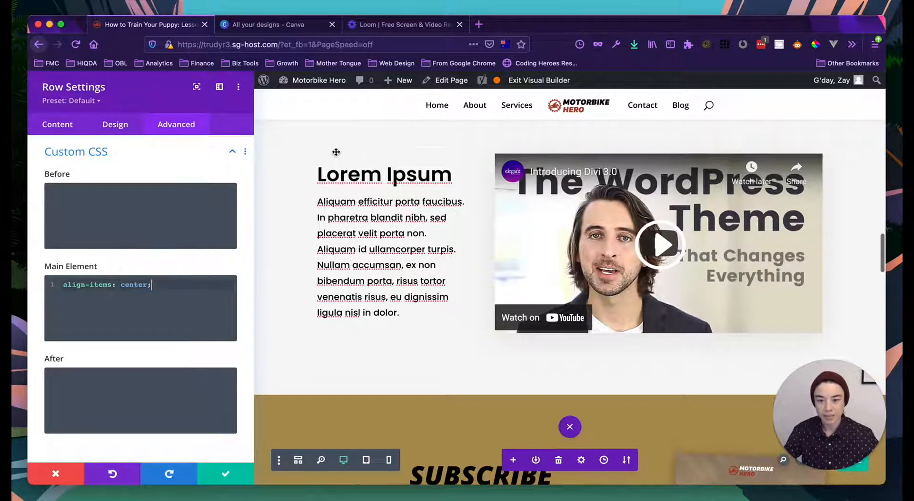
pyautogui.click(225, 478)
pyautogui.scroll(-2, 224, 336)
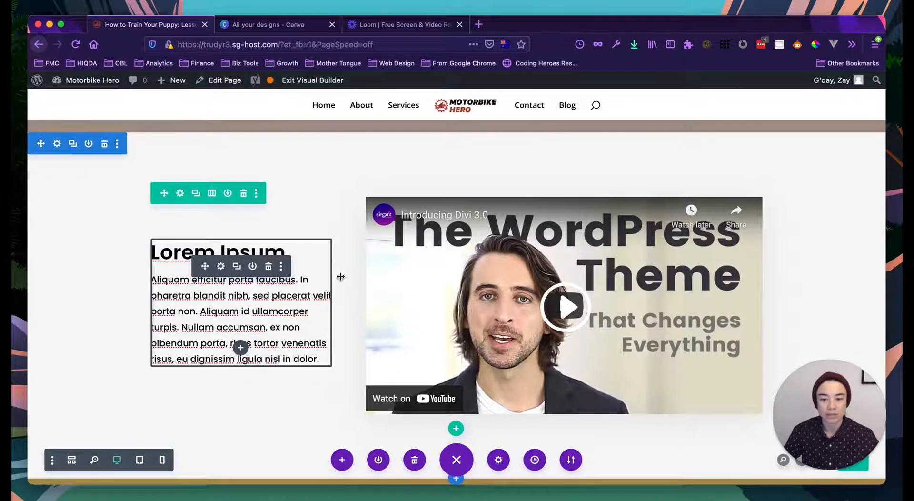
pyautogui.scroll(-1, 434, 283)
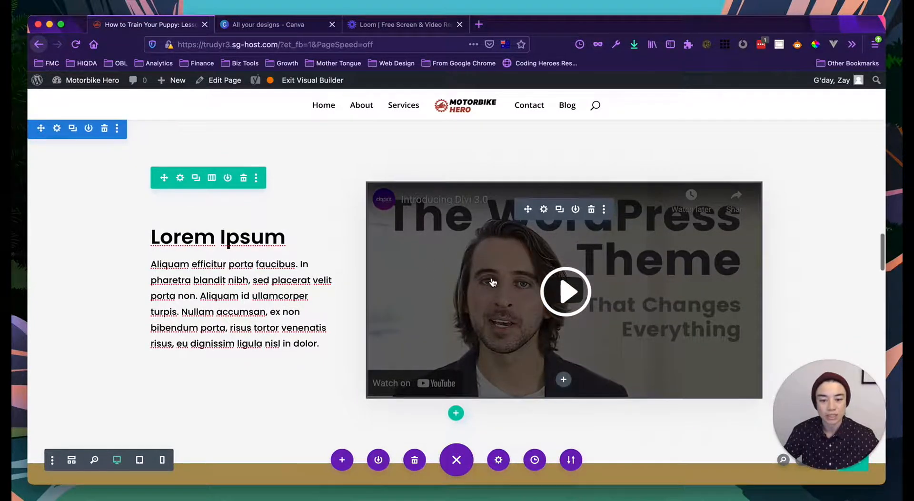
pyautogui.scroll(3, 285, 333)
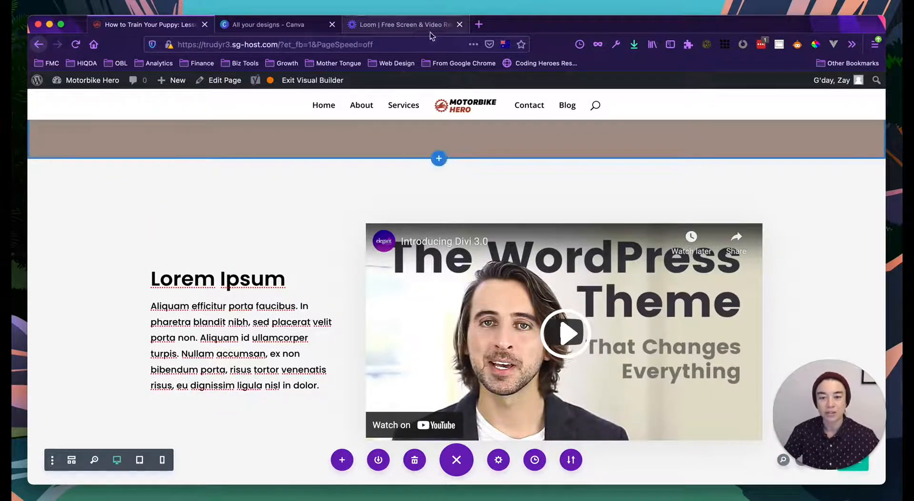
# - Search 'divi verti' in a new tab and open the Elegant Themes vertical-align article
pyautogui.click(479, 25)
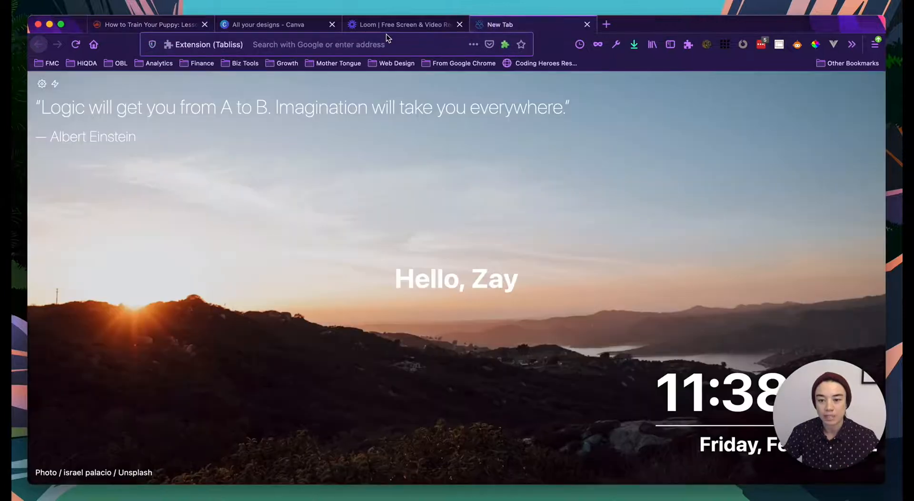
pyautogui.write('divi ')
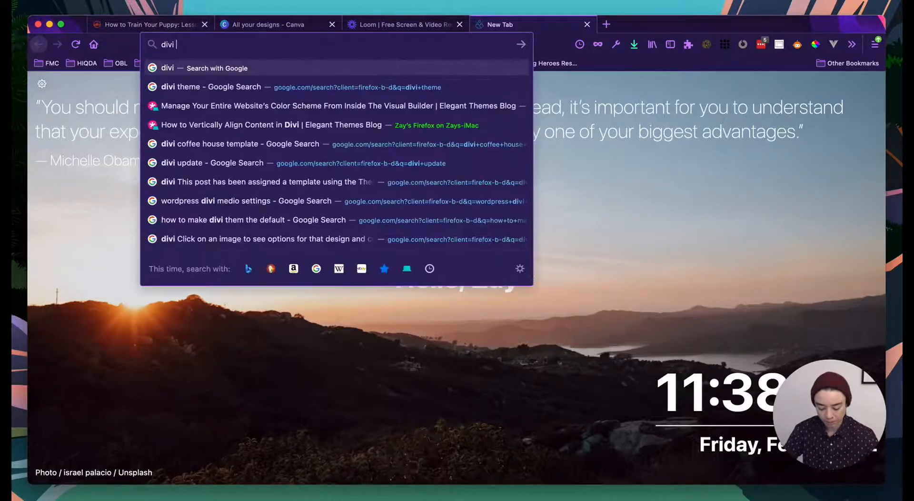
pyautogui.write('verti')
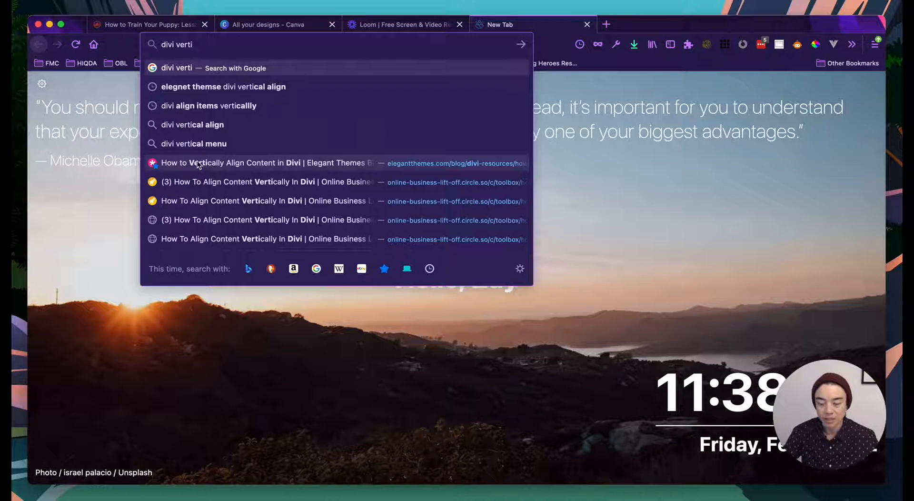
pyautogui.click(219, 164)
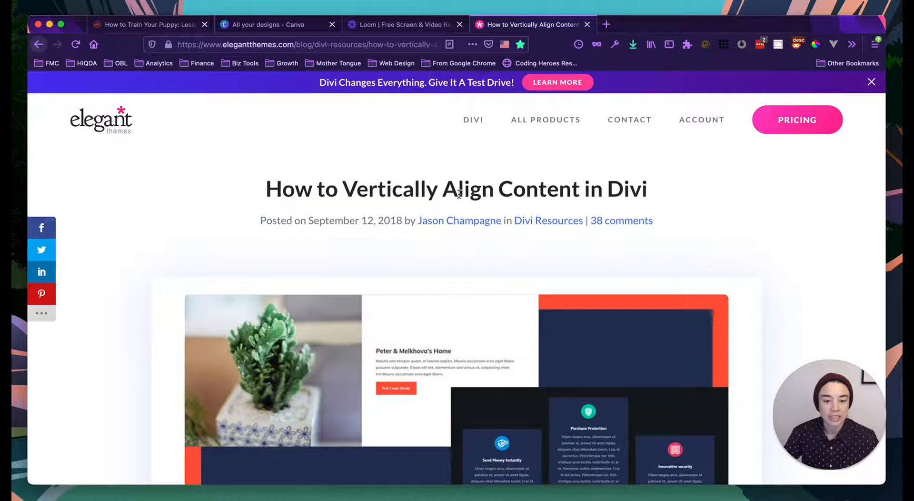
# - Scroll through the 'How to Vertically Align Content in Divi' article to read it
pyautogui.scroll(-5, 481, 263)
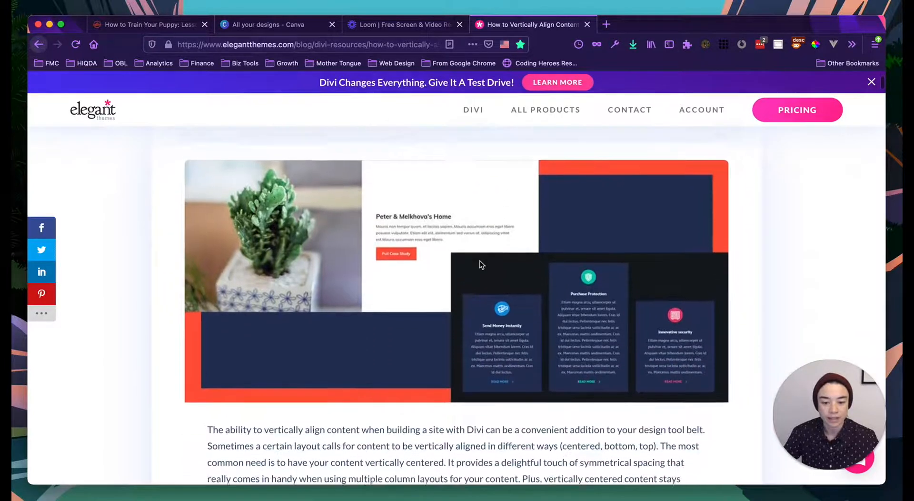
pyautogui.scroll(-10, 480, 264)
pyautogui.scroll(-8, 481, 264)
pyautogui.scroll(9, 480, 264)
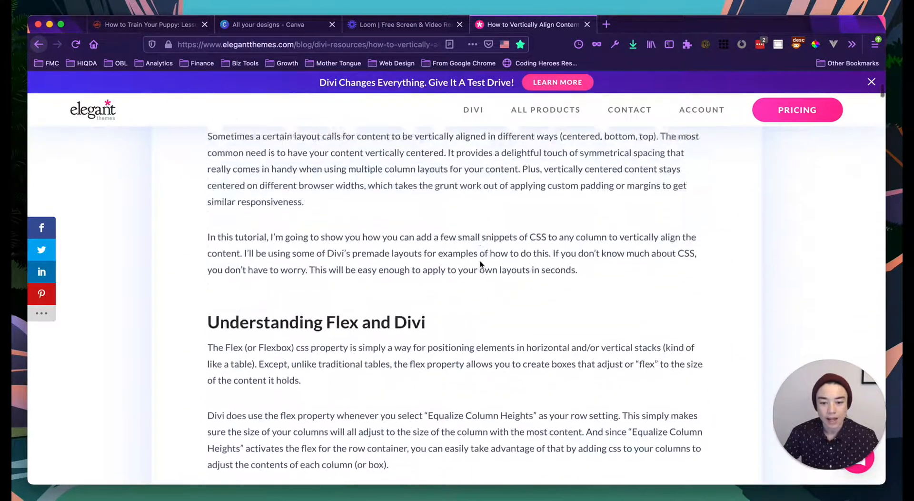
pyautogui.scroll(16, 480, 264)
pyautogui.scroll(-4, 480, 265)
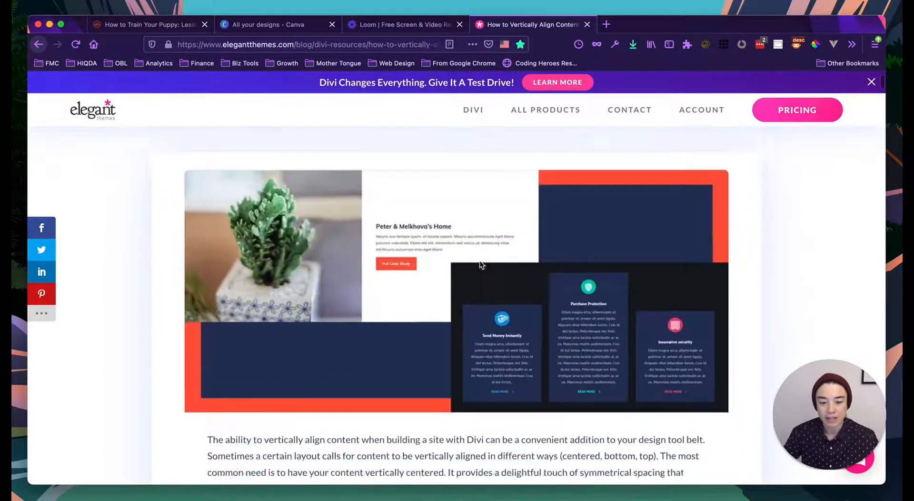
pyautogui.scroll(-7, 480, 265)
pyautogui.scroll(6, 480, 263)
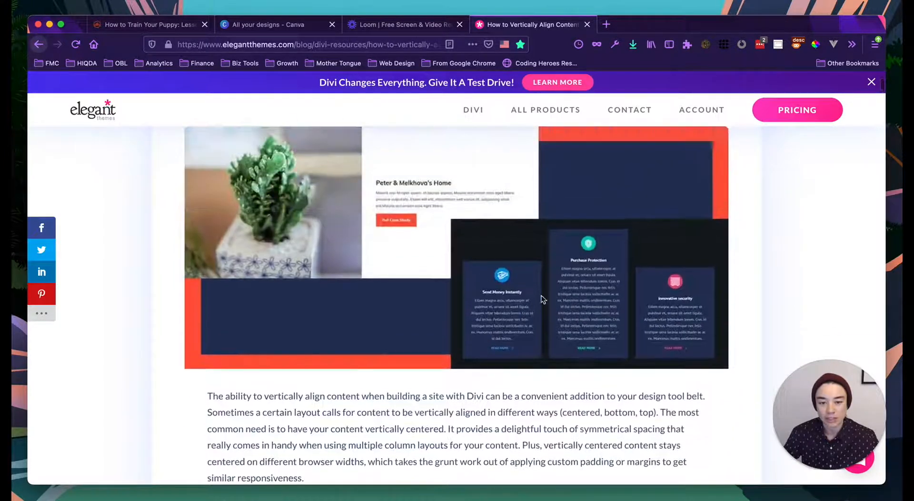
pyautogui.scroll(2, 542, 298)
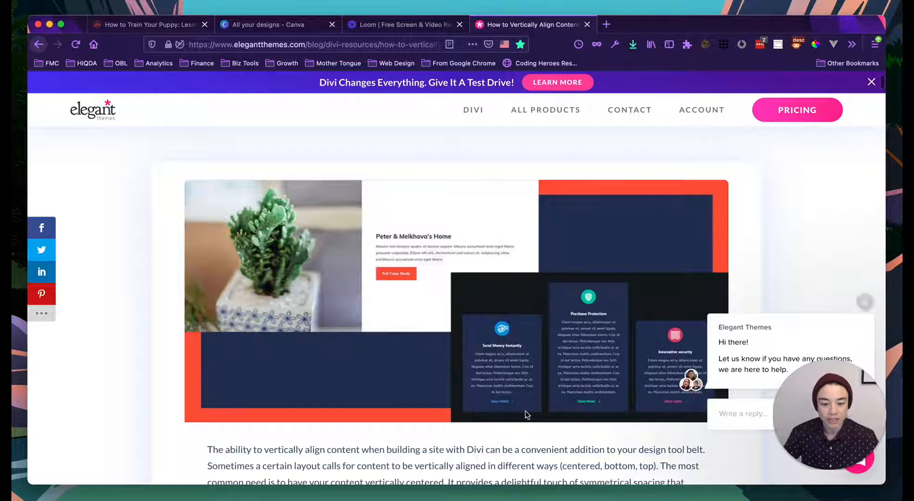
pyautogui.scroll(-10, 523, 416)
pyautogui.scroll(-10, 523, 416)
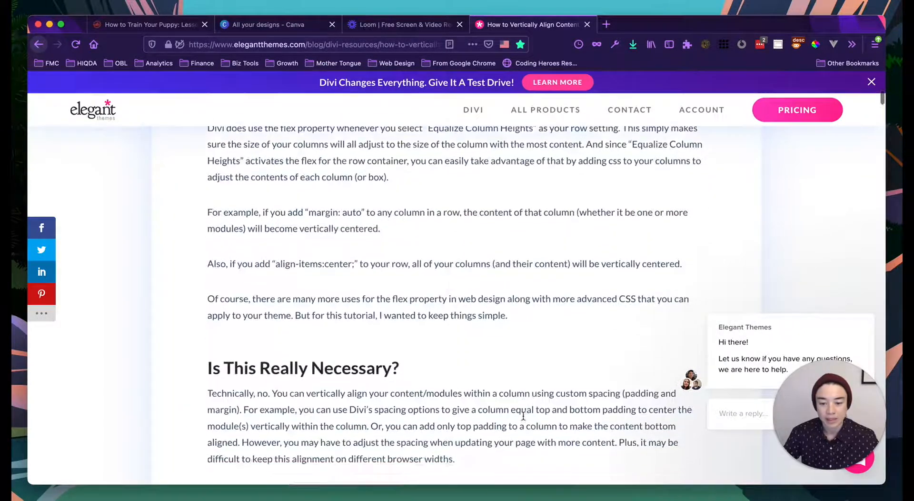
pyautogui.scroll(-10, 523, 418)
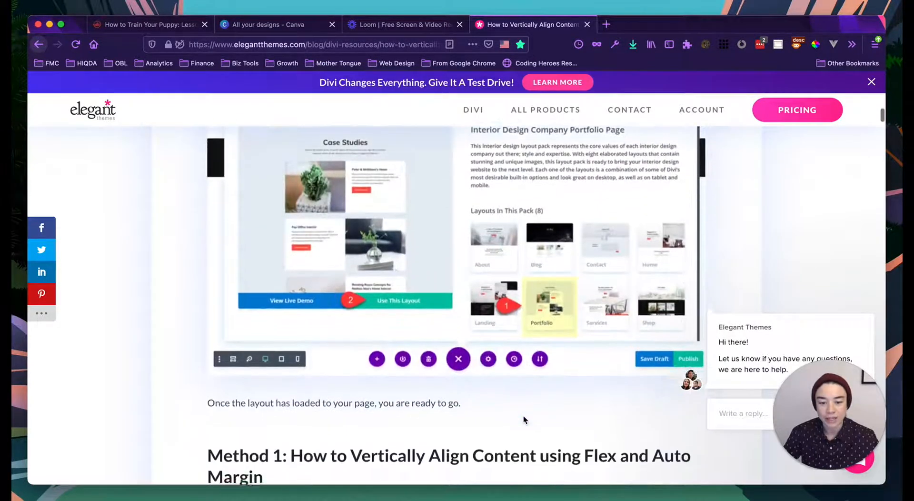
pyautogui.scroll(-10, 523, 416)
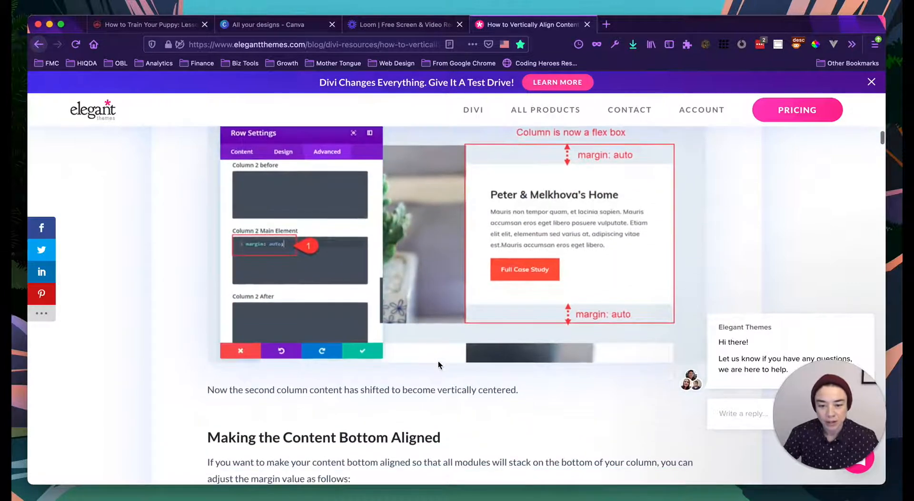
pyautogui.scroll(-5, 512, 378)
pyautogui.scroll(5, 512, 375)
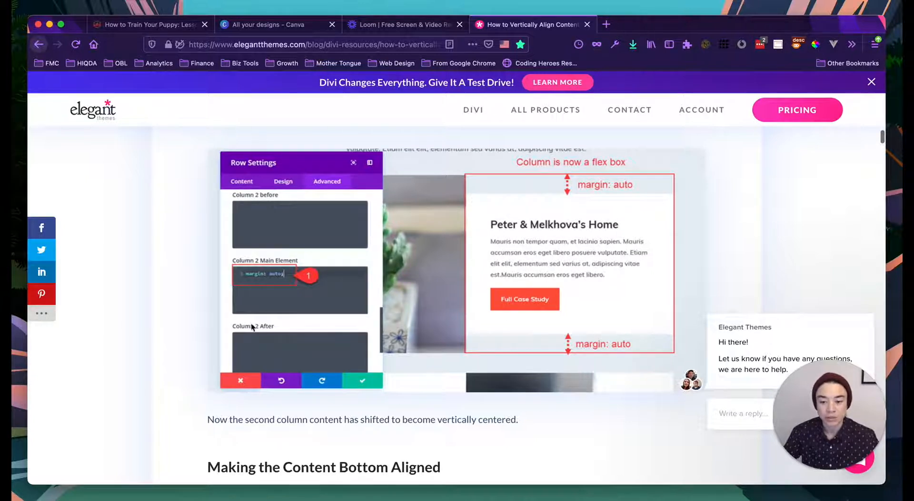
pyautogui.scroll(-10, 243, 295)
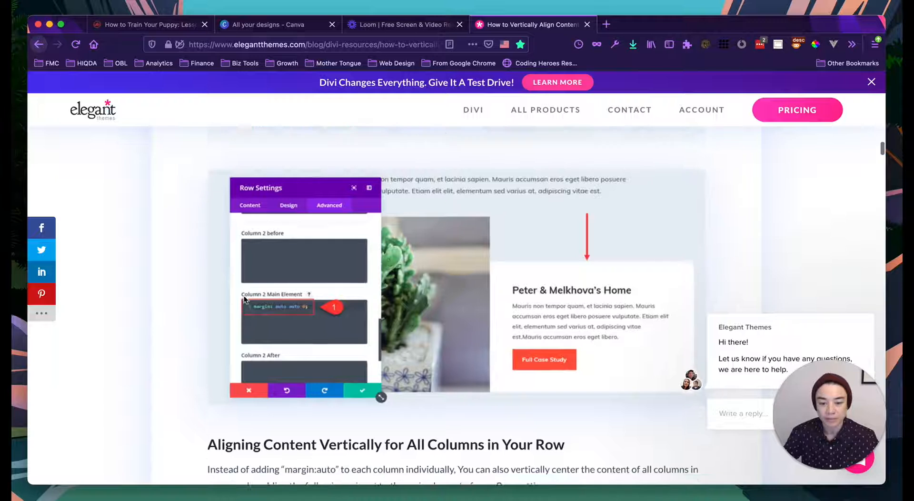
pyautogui.scroll(-7, 244, 295)
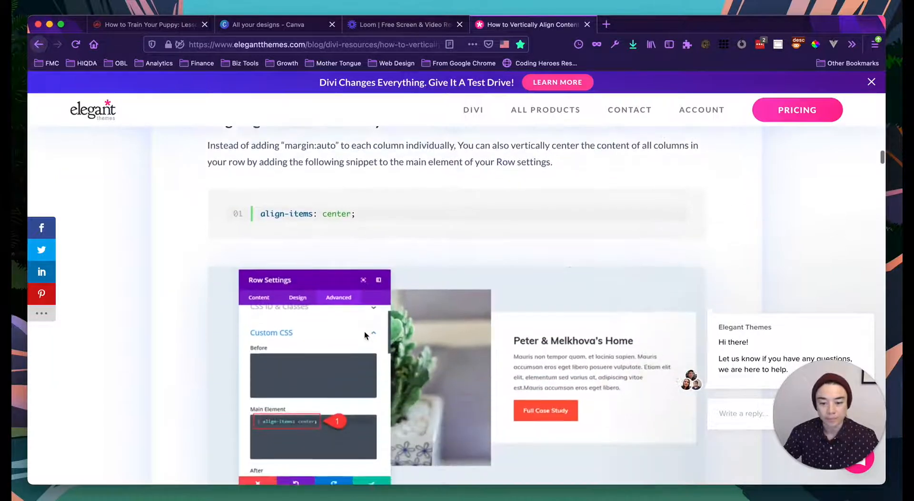
pyautogui.scroll(-7, 364, 330)
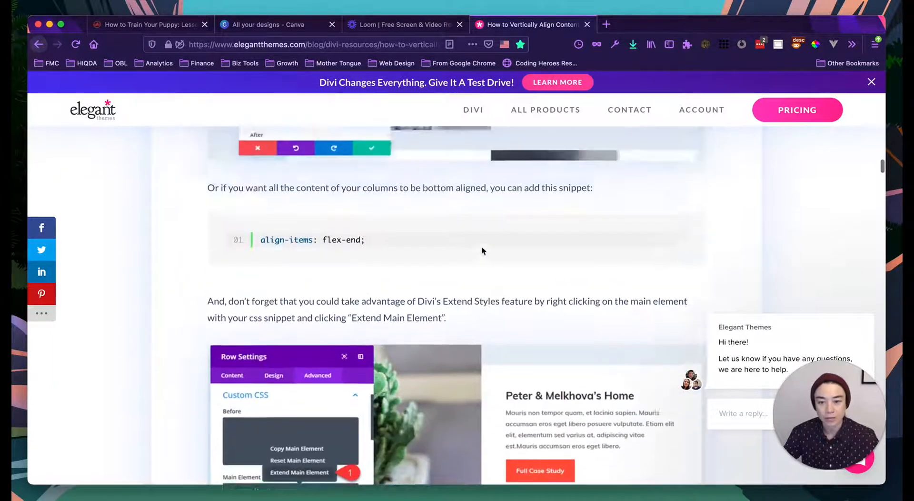
pyautogui.scroll(11, 481, 247)
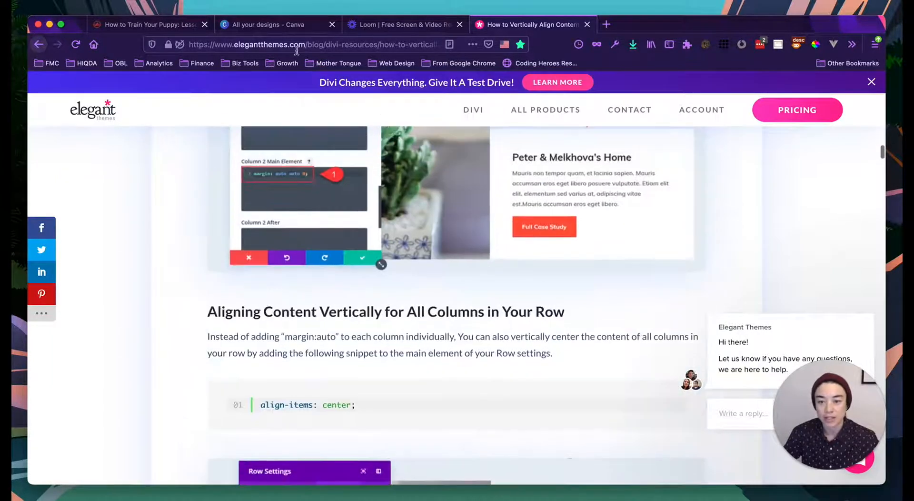
# - Glance at the Canva designs tab, then return to the page in the Divi editor
pyautogui.click(282, 26)
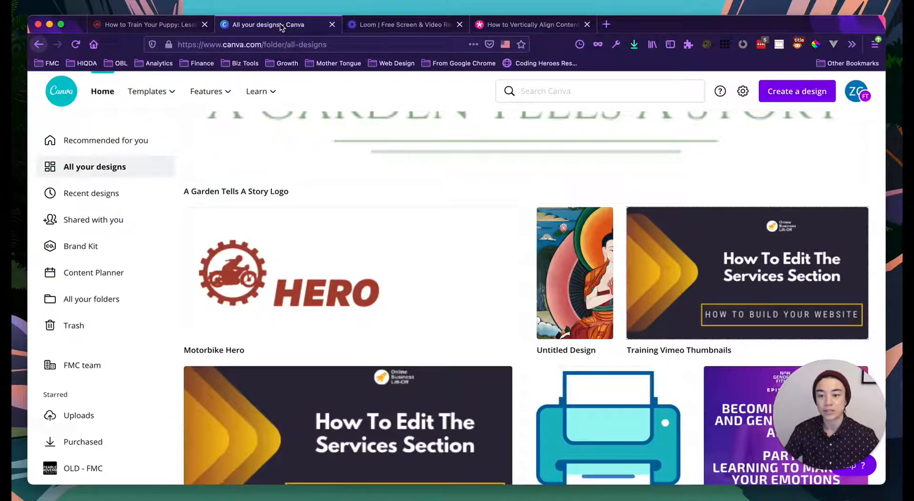
pyautogui.click(169, 27)
pyautogui.scroll(-2, 326, 255)
pyautogui.scroll(1, 334, 290)
# - In the text module's Design > Heading Text > H2, set the heading font to Default
pyautogui.scroll(-1, 244, 315)
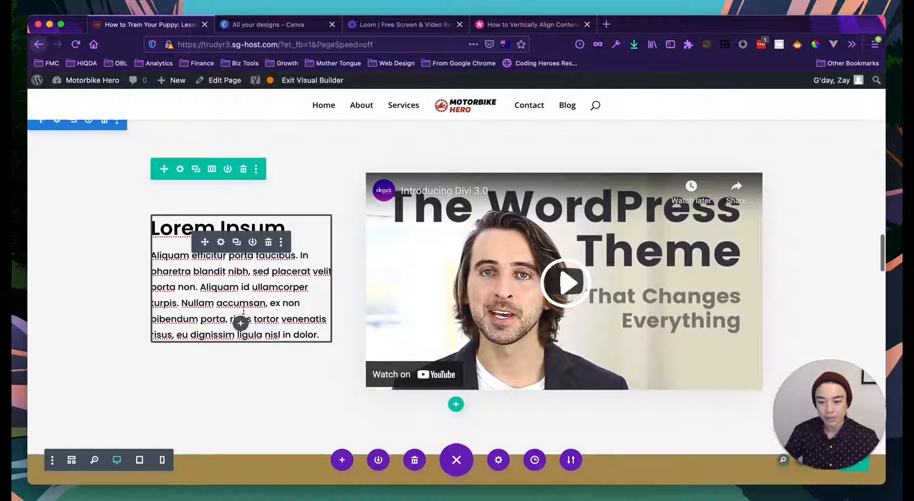
pyautogui.click(221, 243)
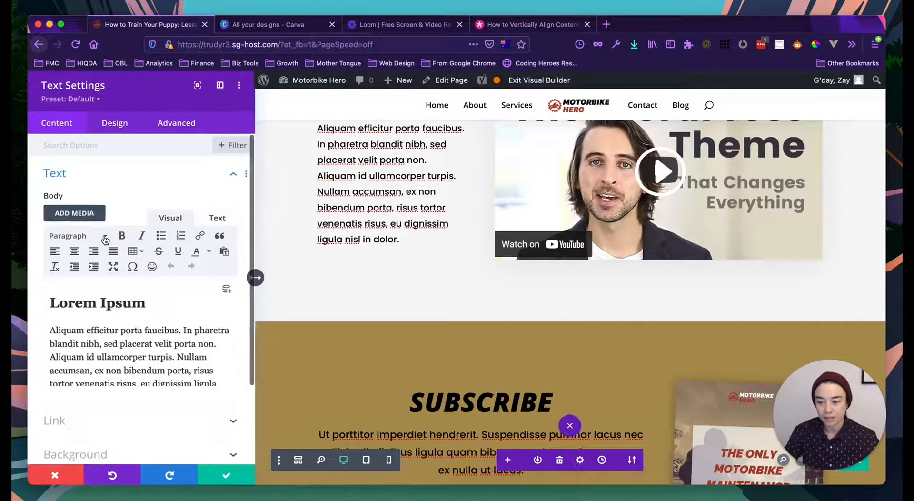
pyautogui.click(61, 303)
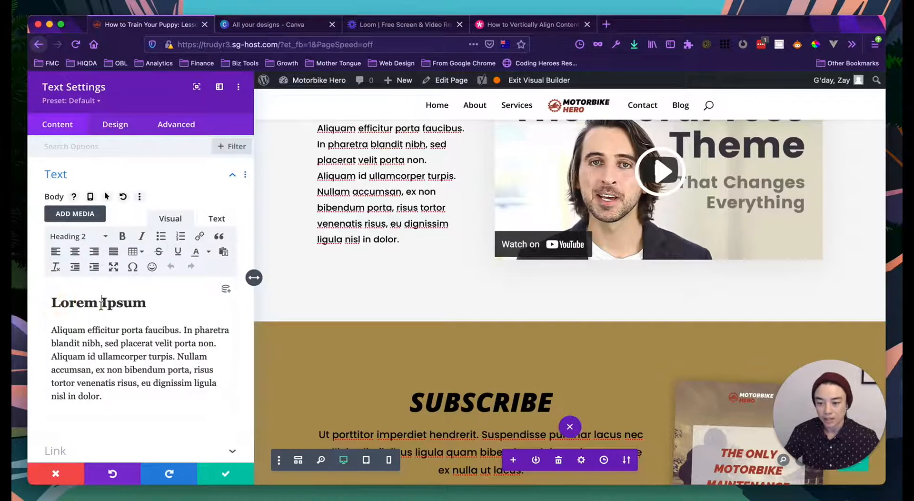
pyautogui.click(113, 125)
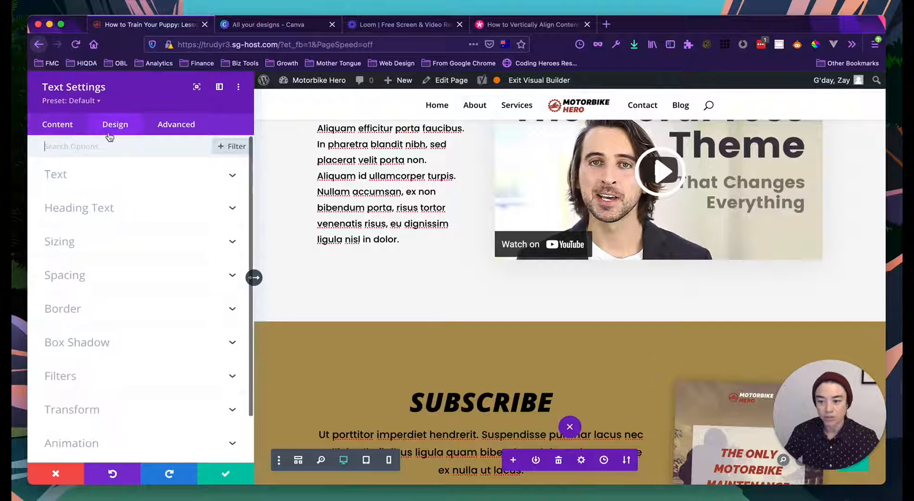
pyautogui.click(81, 209)
pyautogui.click(91, 181)
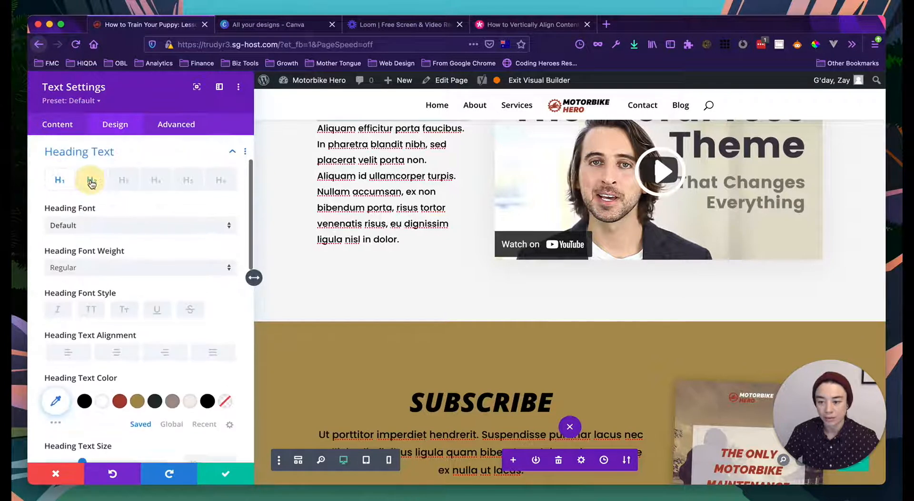
pyautogui.click(98, 232)
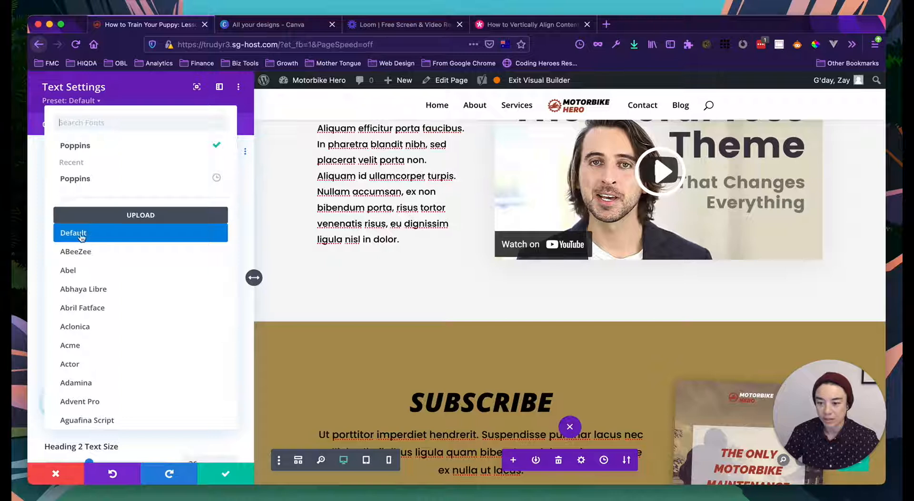
pyautogui.click(81, 233)
# - Make the H2 heading Ultra Bold, all uppercase and italic
pyautogui.scroll(-1, 110, 241)
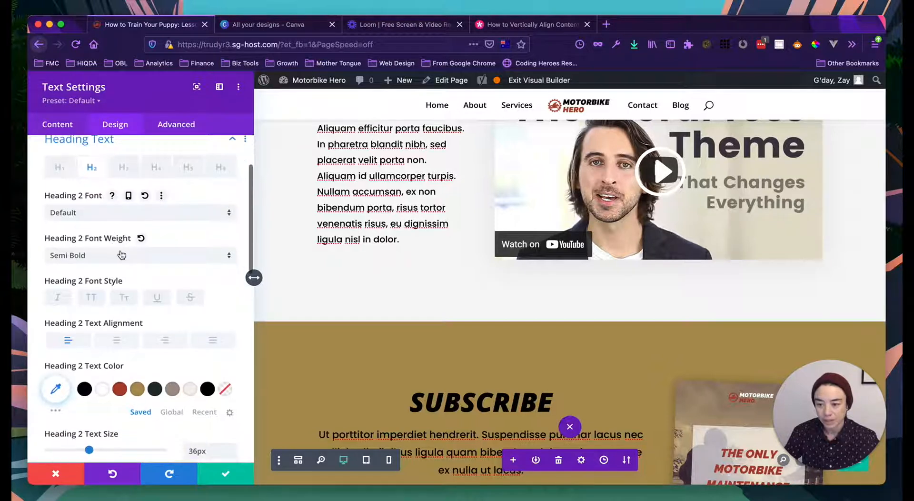
pyautogui.click(121, 256)
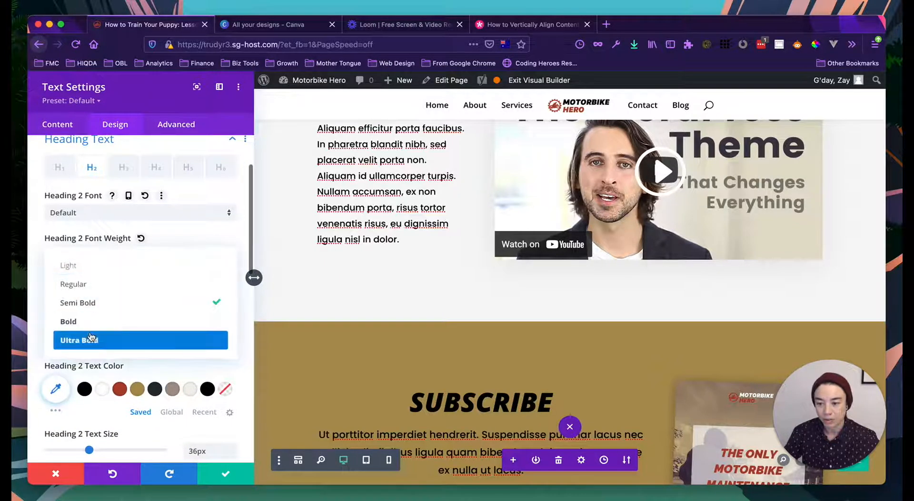
pyautogui.click(90, 337)
pyautogui.click(91, 299)
pyautogui.scroll(2, 463, 332)
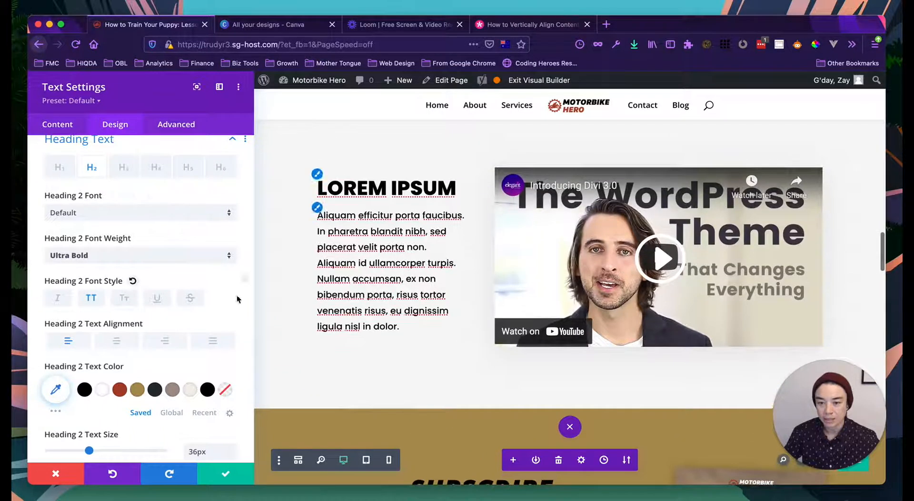
pyautogui.click(57, 299)
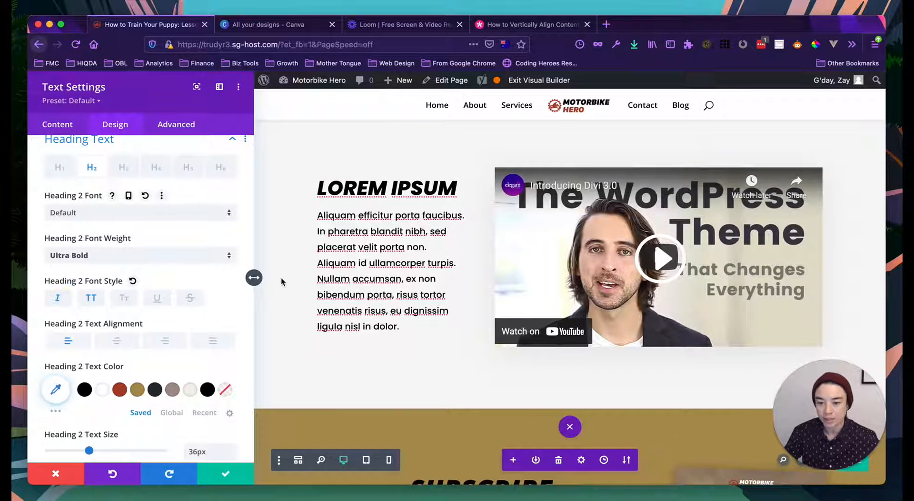
pyautogui.scroll(1, 342, 248)
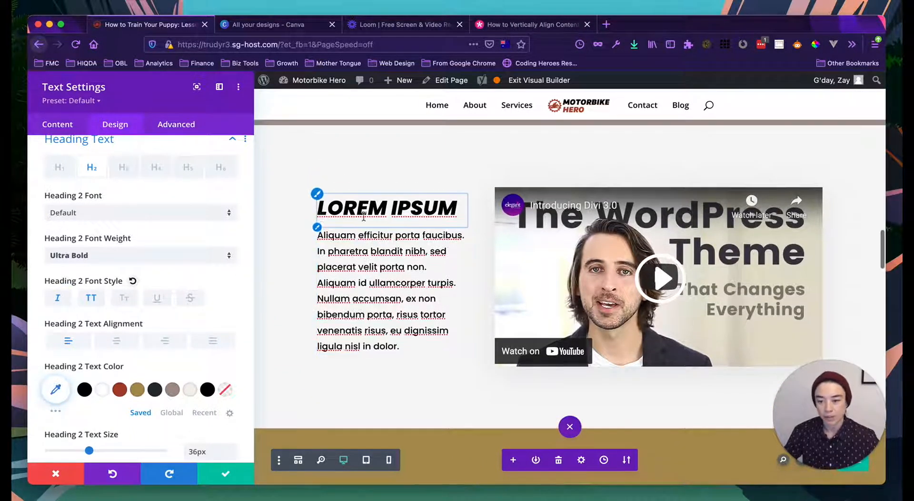
pyautogui.scroll(1, 132, 218)
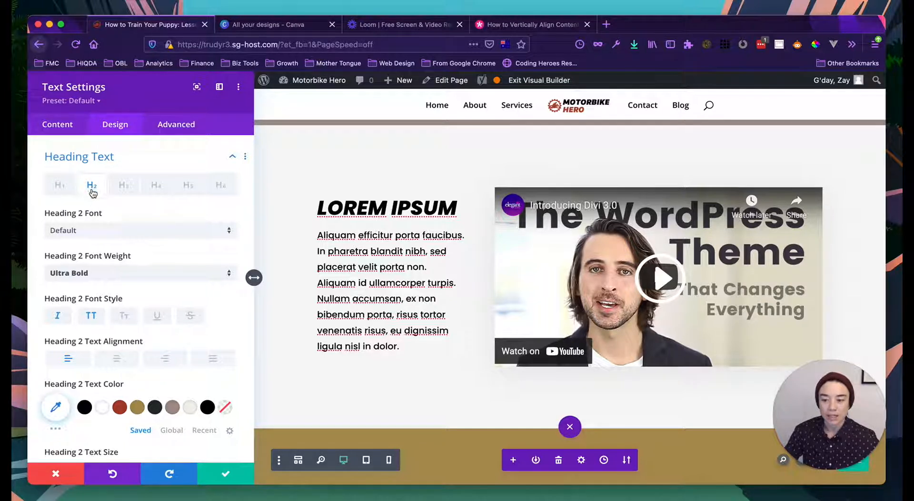
# - Collapse Heading Text, close Text Settings, and open the embedded YouTube video's module settings
pyautogui.click(245, 158)
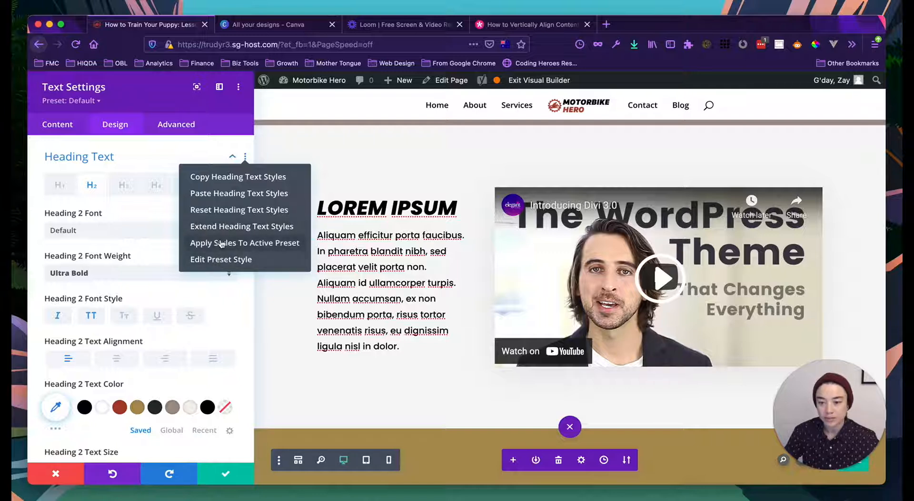
pyautogui.click(154, 149)
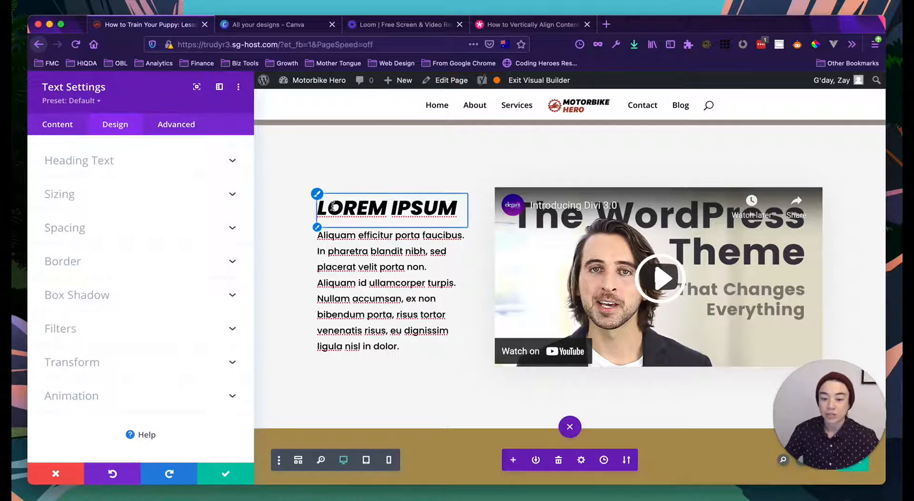
pyautogui.scroll(1, 401, 248)
pyautogui.scroll(-1, 401, 248)
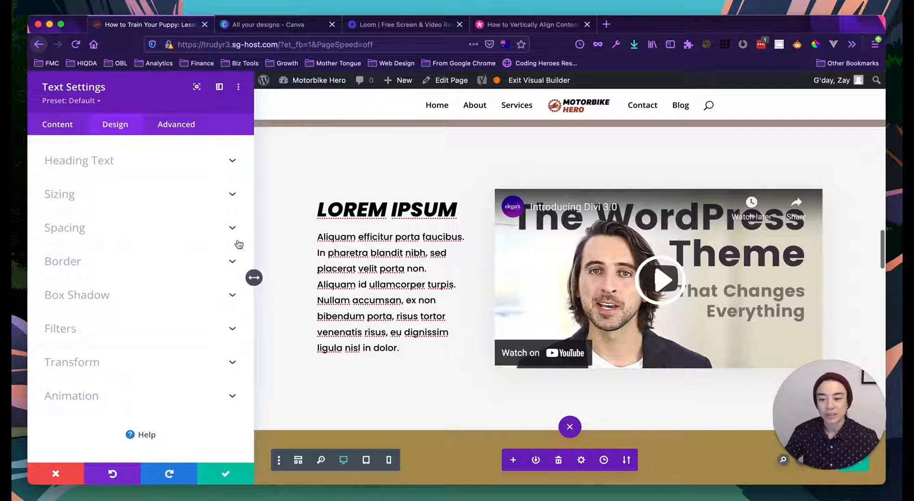
pyautogui.scroll(1, 324, 237)
pyautogui.scroll(-1, 331, 228)
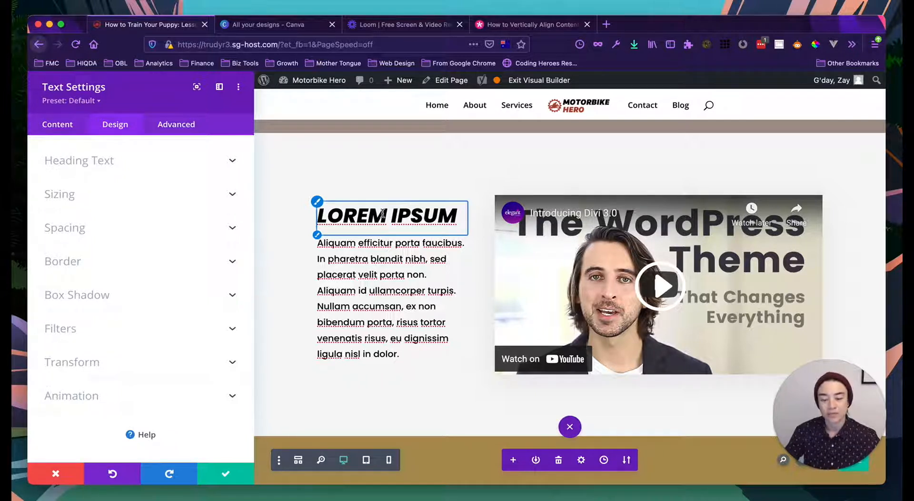
pyautogui.scroll(1, 413, 286)
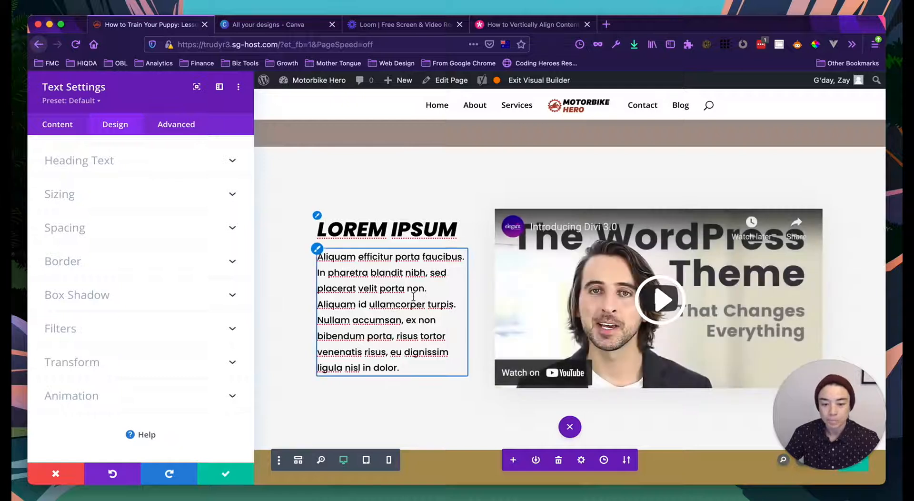
pyautogui.click(225, 473)
pyautogui.scroll(-5, 410, 328)
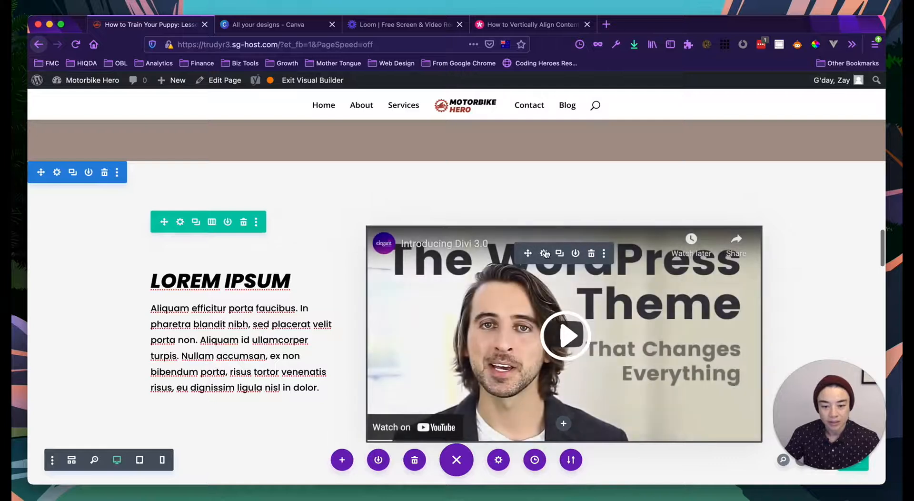
pyautogui.click(544, 253)
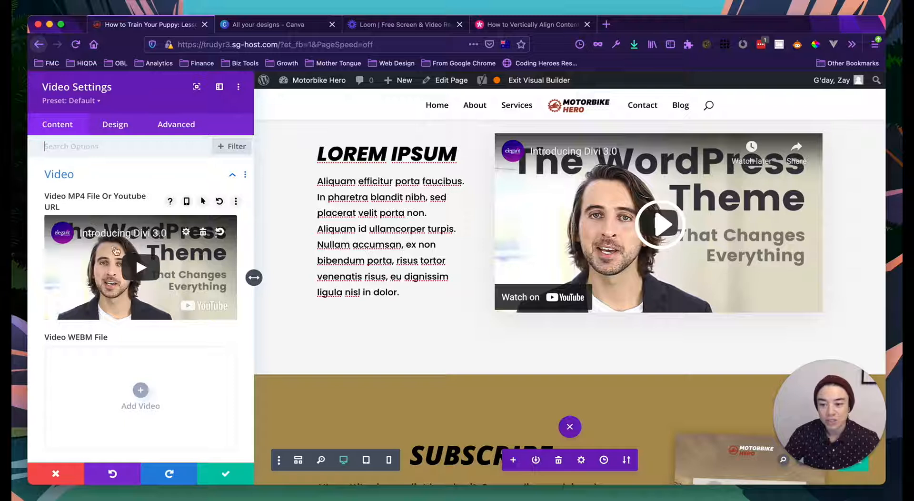
# - Open the 'Choose a Video MP4 File' media library from the video preview's gear
pyautogui.click(186, 233)
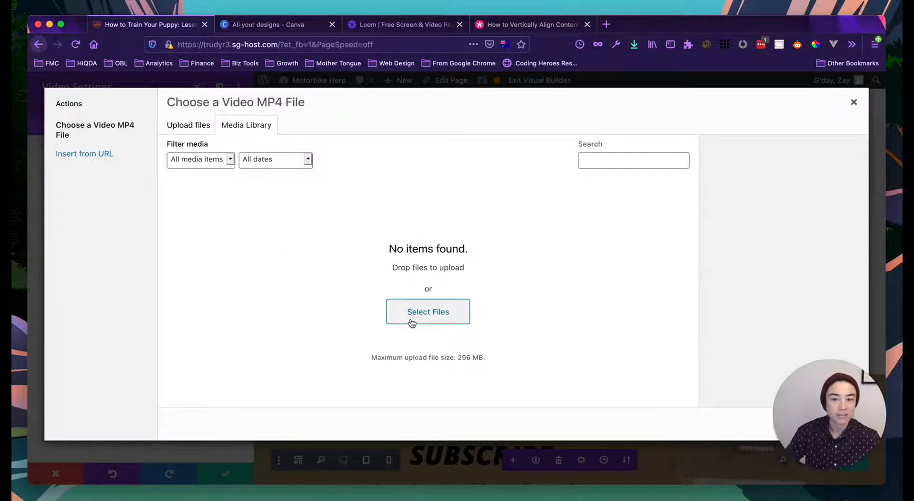
# - Check the upload and Insert from URL panels, then close the chooser, keeping the YouTube video
pyautogui.click(185, 129)
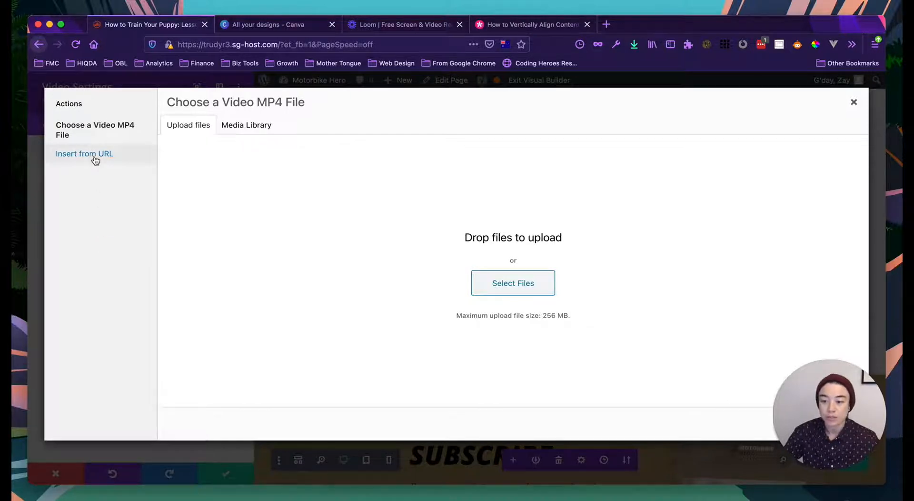
pyautogui.click(75, 154)
pyautogui.click(190, 139)
pyautogui.click(221, 245)
pyautogui.click(196, 138)
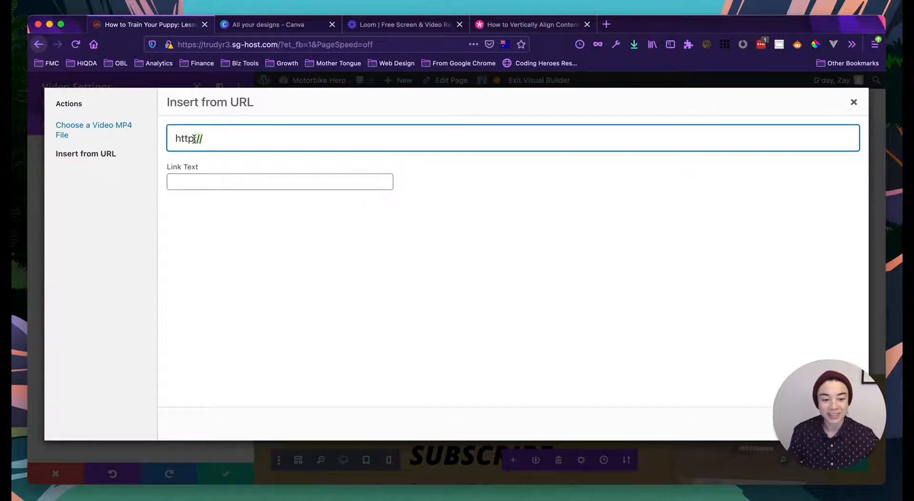
pyautogui.tripleClick(178, 139)
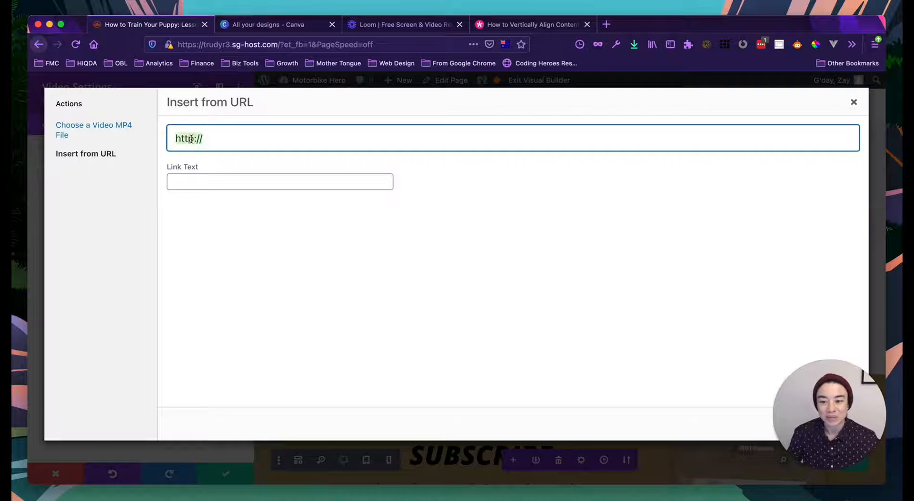
pyautogui.click(238, 239)
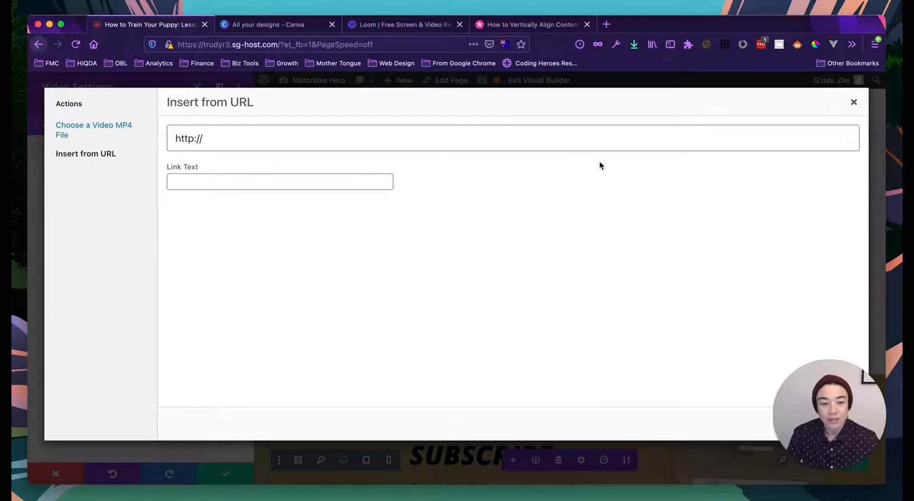
pyautogui.click(854, 102)
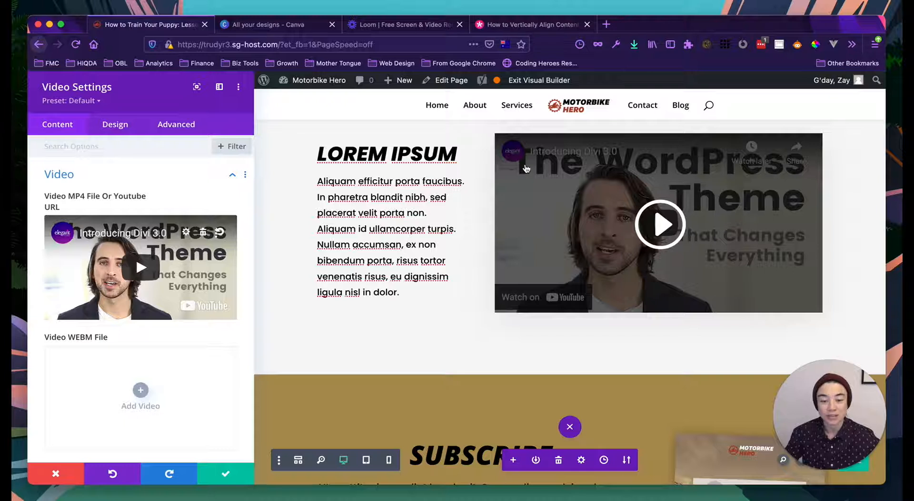
# - Open a new blank Firefox tab beside the Divi editor
pyautogui.scroll(1, 443, 207)
pyautogui.scroll(2, 443, 208)
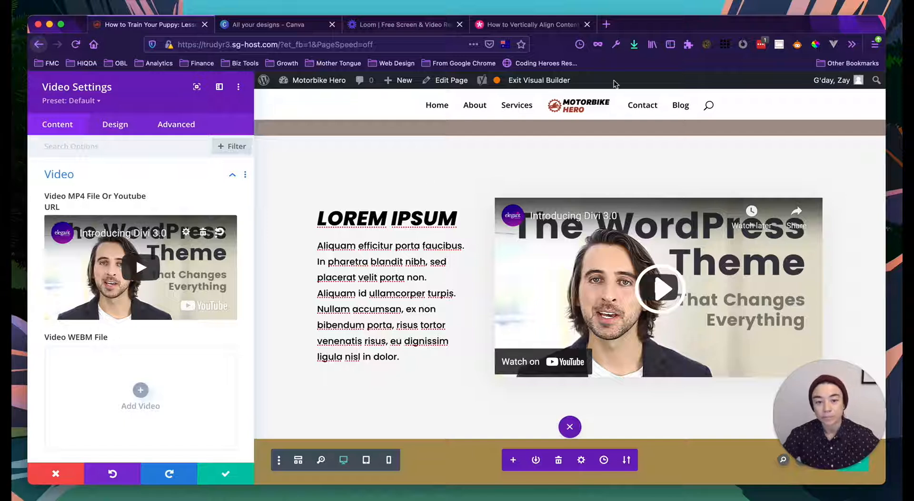
pyautogui.click(609, 24)
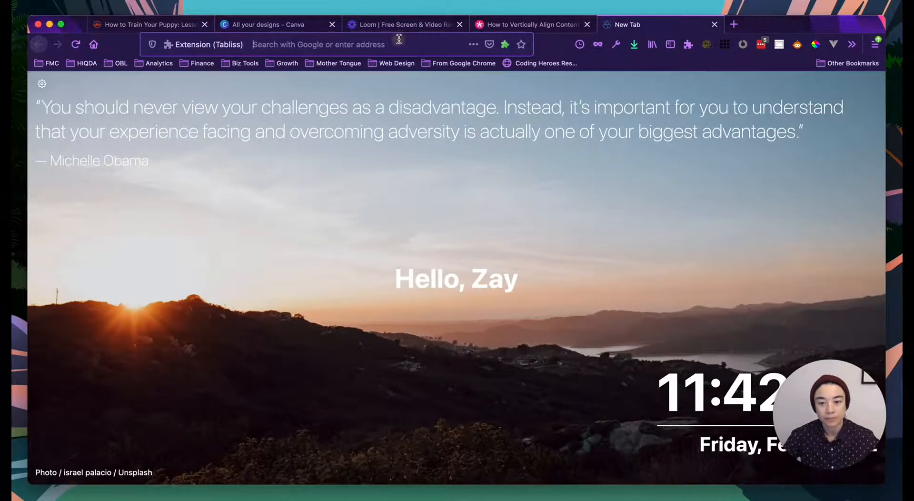
# - Go to youtube.com in the new tab
pyautogui.click(398, 43)
pyautogui.write('youtube.com/')
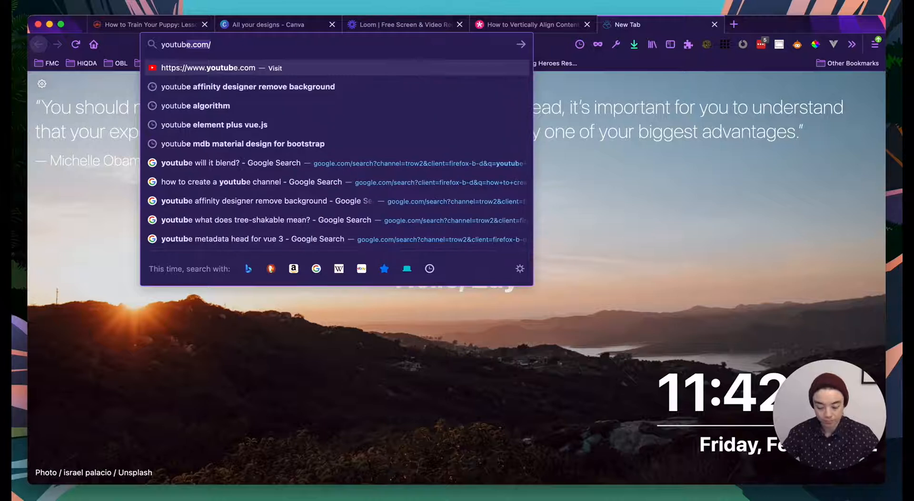
pyautogui.press('Return')
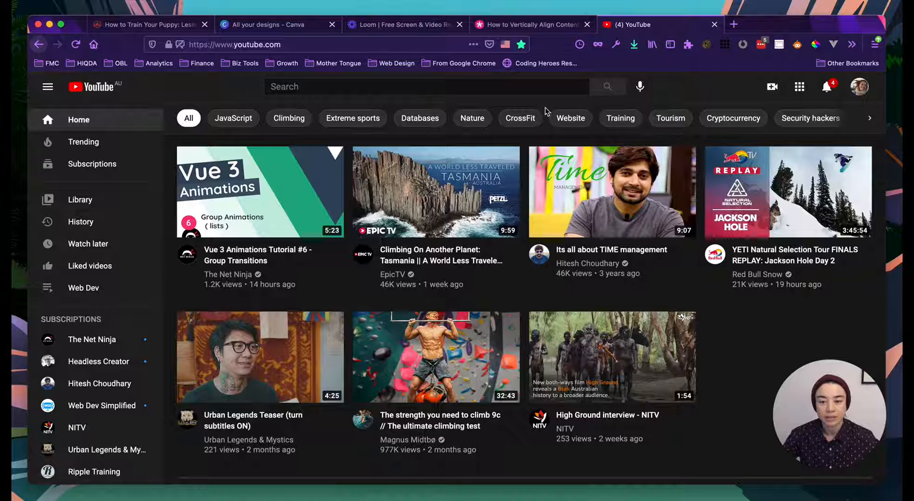
# - Switch to the personal account without a channel and start Create a channel
pyautogui.click(861, 89)
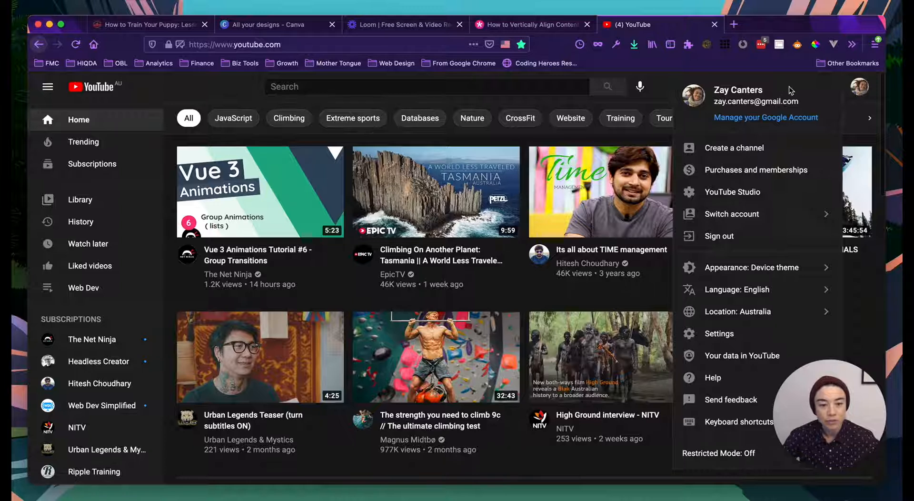
pyautogui.click(669, 91)
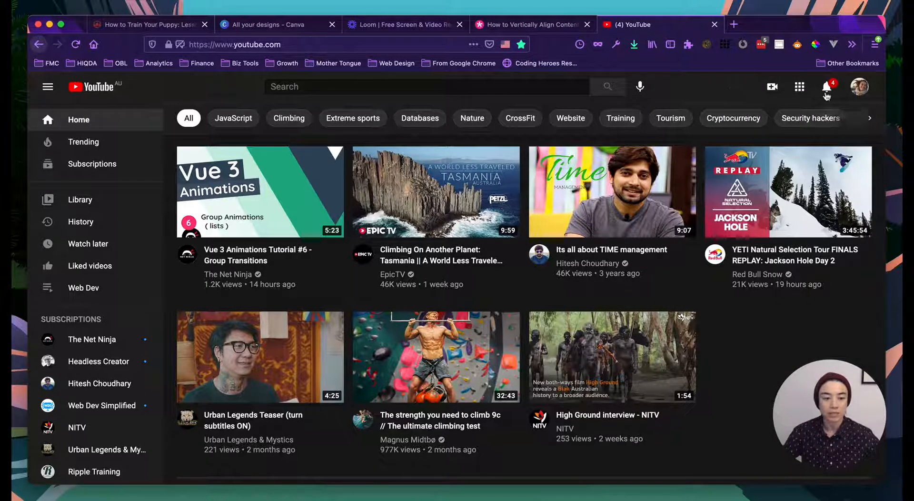
pyautogui.click(863, 90)
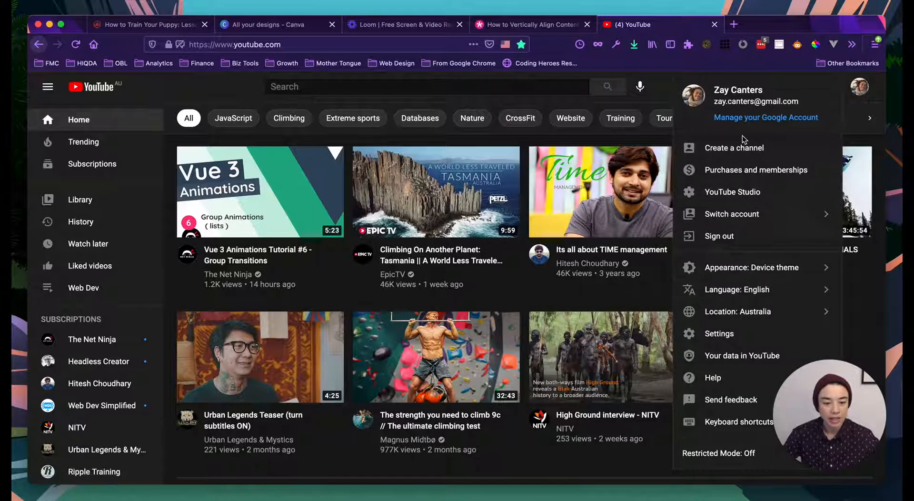
pyautogui.click(738, 219)
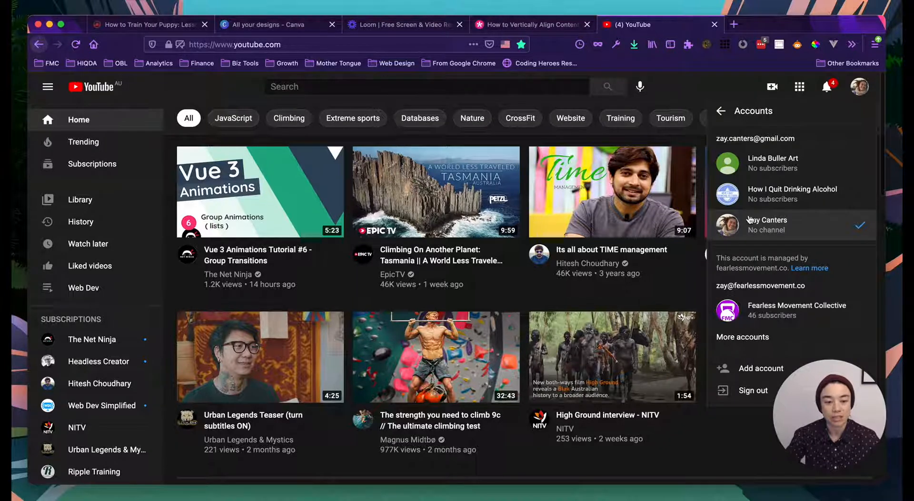
pyautogui.click(786, 232)
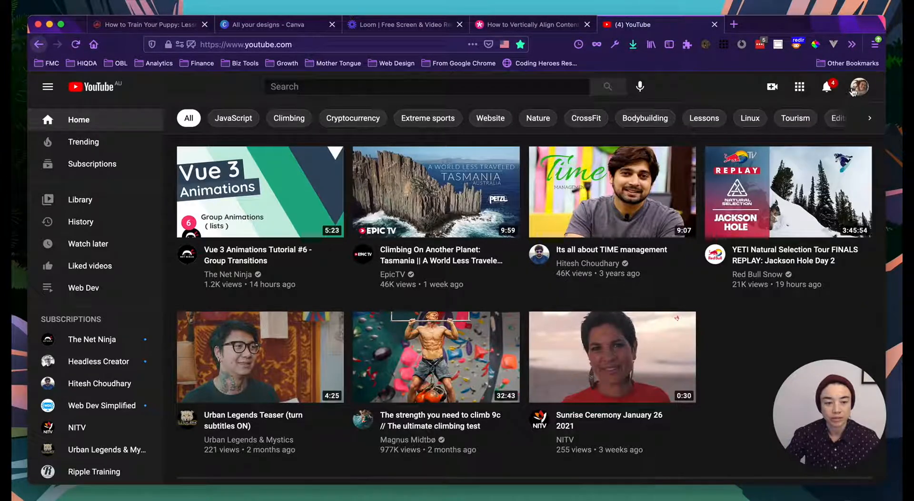
pyautogui.click(859, 90)
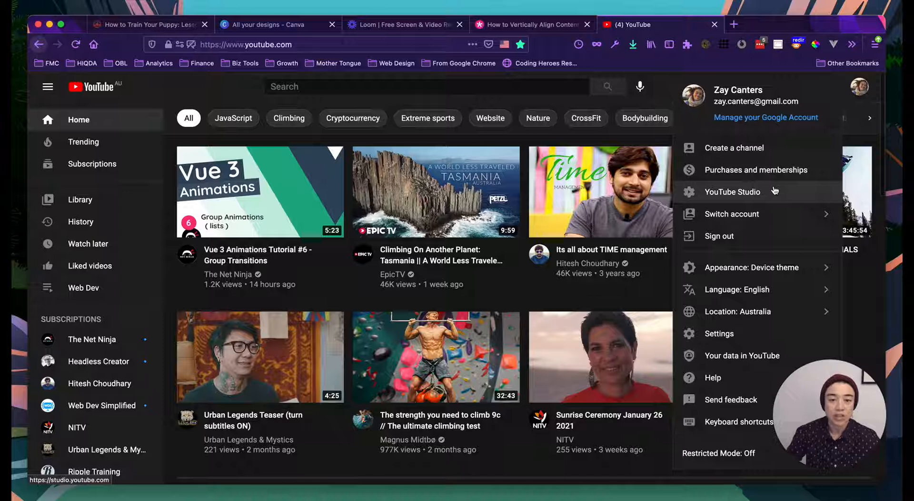
pyautogui.click(752, 148)
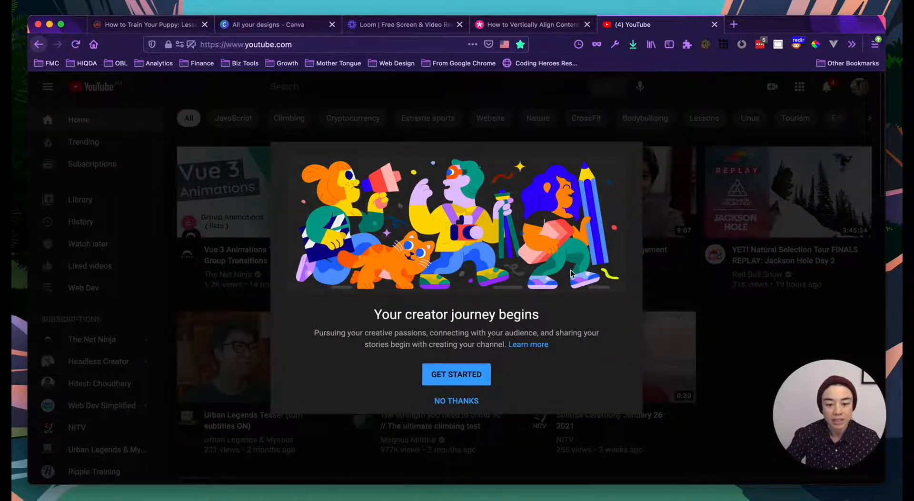
# - Create a custom-named channel 'Motorbike Hero', accepting the new Google Account notice
pyautogui.click(458, 377)
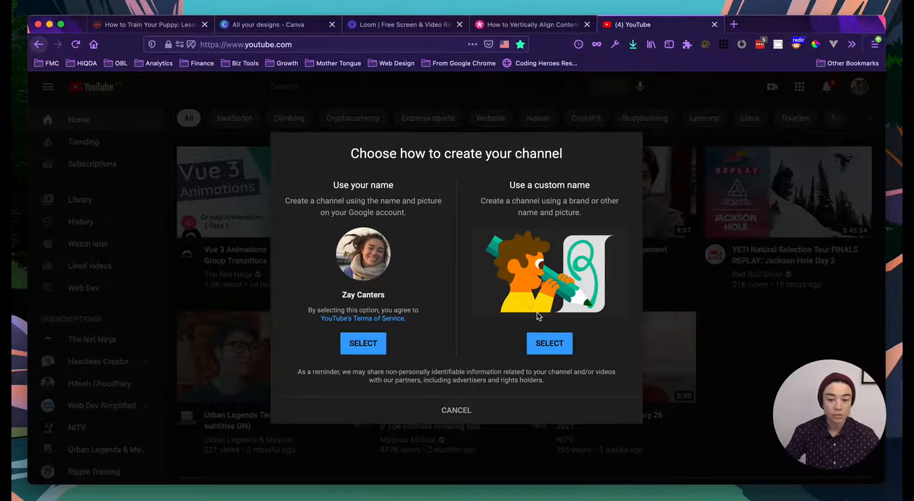
pyautogui.click(551, 349)
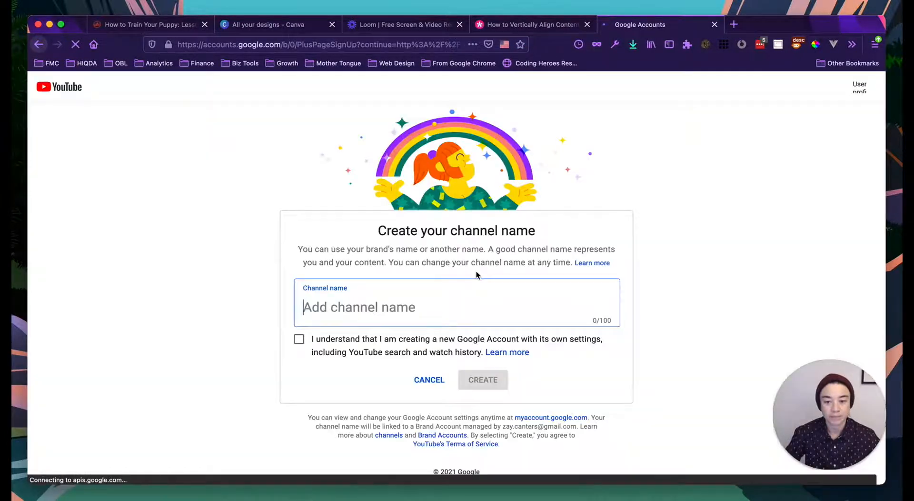
pyautogui.write('Mo')
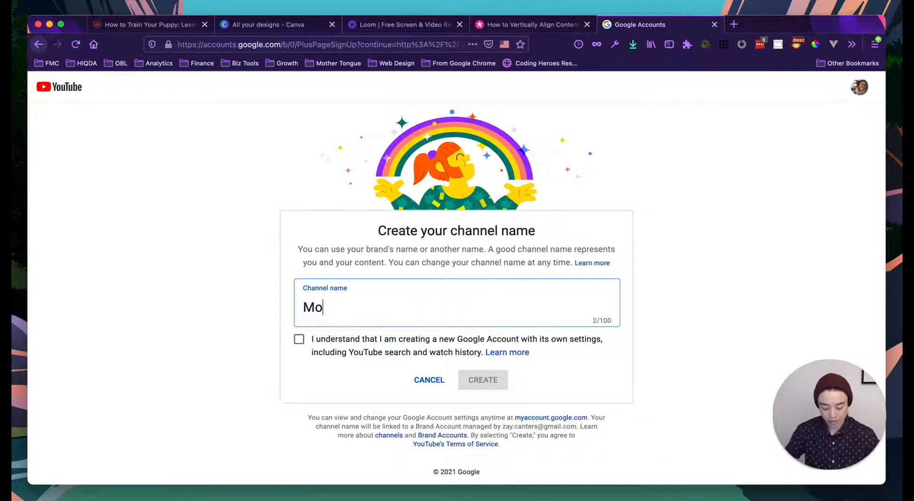
pyautogui.write('torbik')
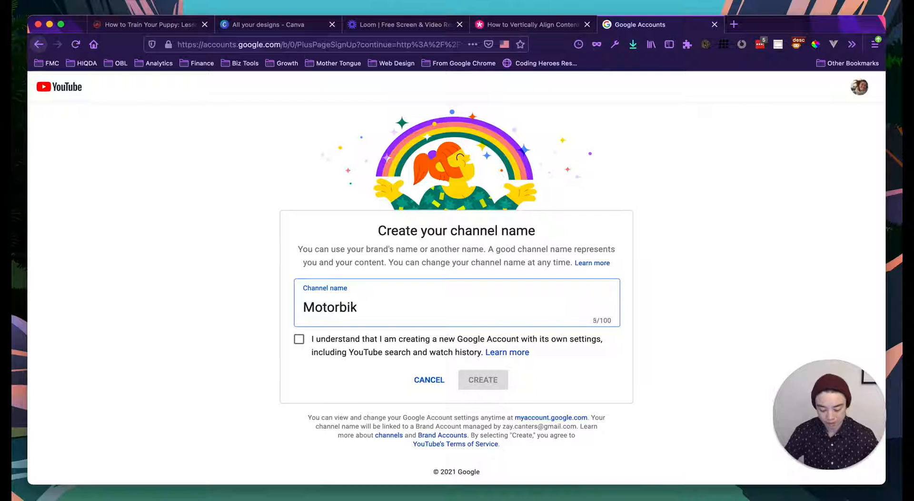
pyautogui.write('e Kero')
pyautogui.press('BackSpace')
pyautogui.press('BackSpace')
pyautogui.press('BackSpace')
pyautogui.press('BackSpace')
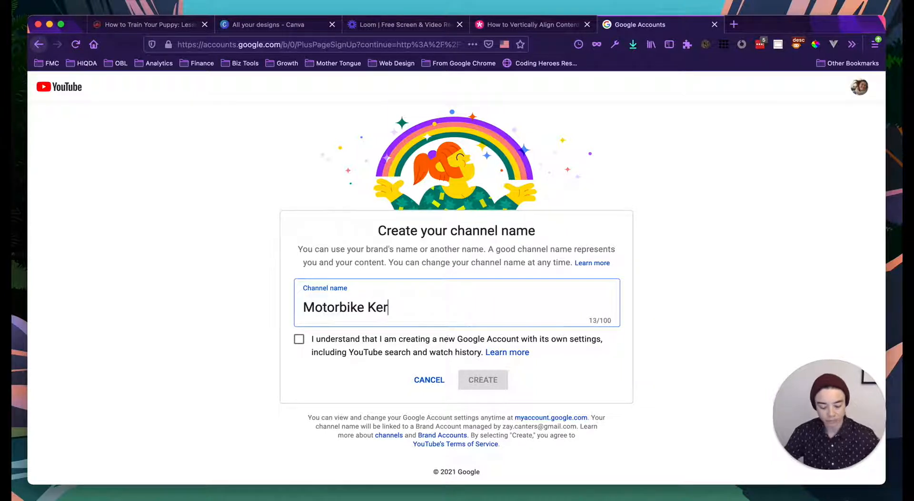
pyautogui.write('Hero')
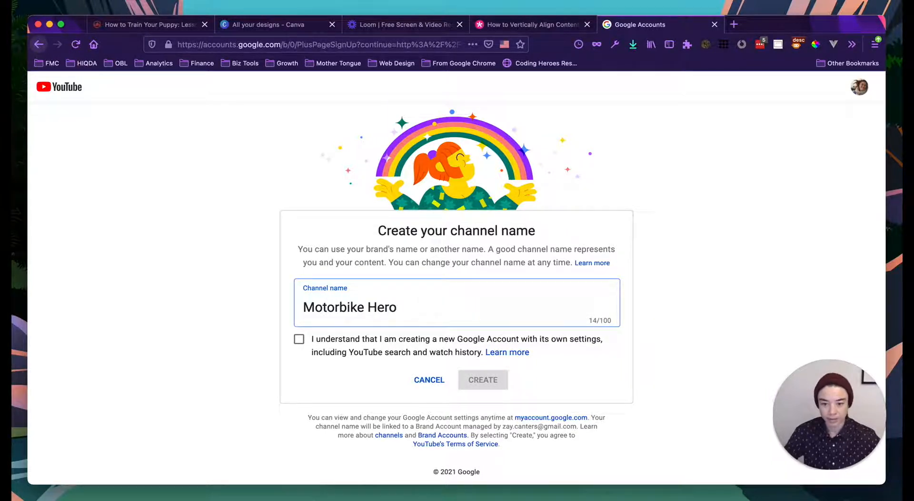
pyautogui.click(300, 339)
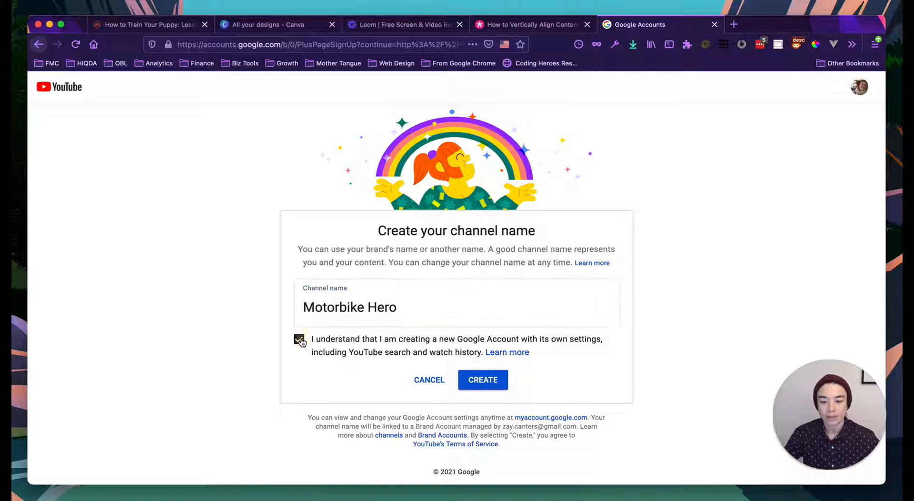
pyautogui.click(481, 381)
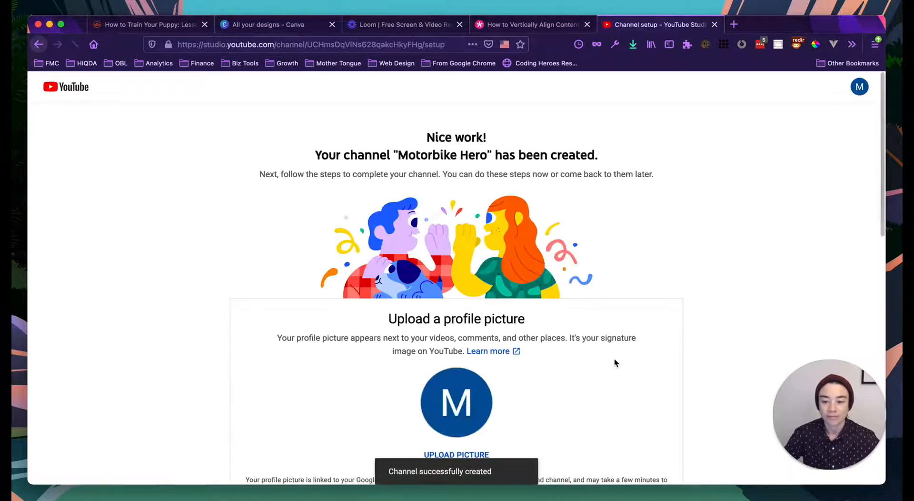
# - Upload 'Motorbike Hero Square Logo.png' from Documents > 3-Online Business Lift-Off > Membership Site > website example
pyautogui.scroll(-1, 614, 362)
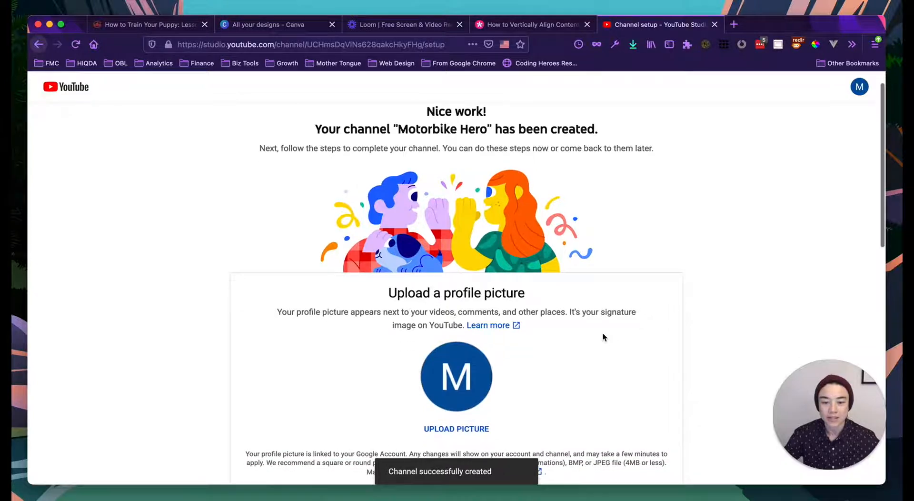
pyautogui.scroll(1, 602, 335)
pyautogui.scroll(-2, 603, 352)
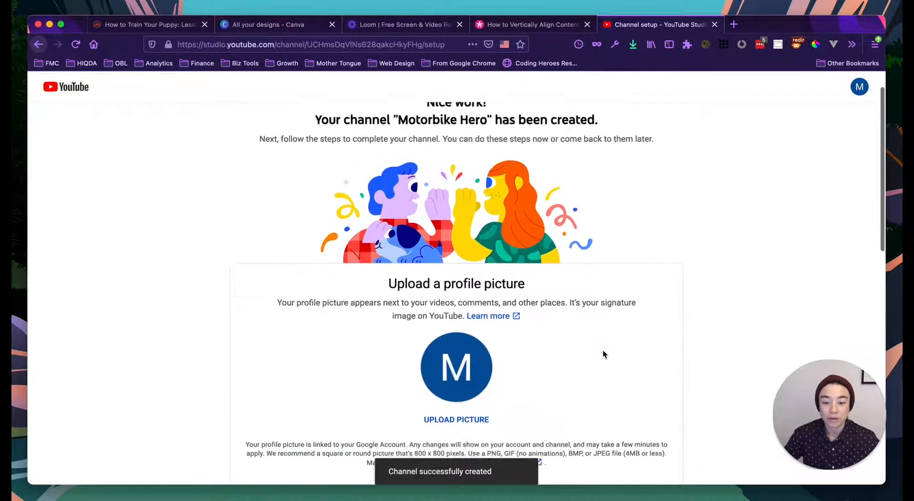
pyautogui.scroll(-3, 603, 352)
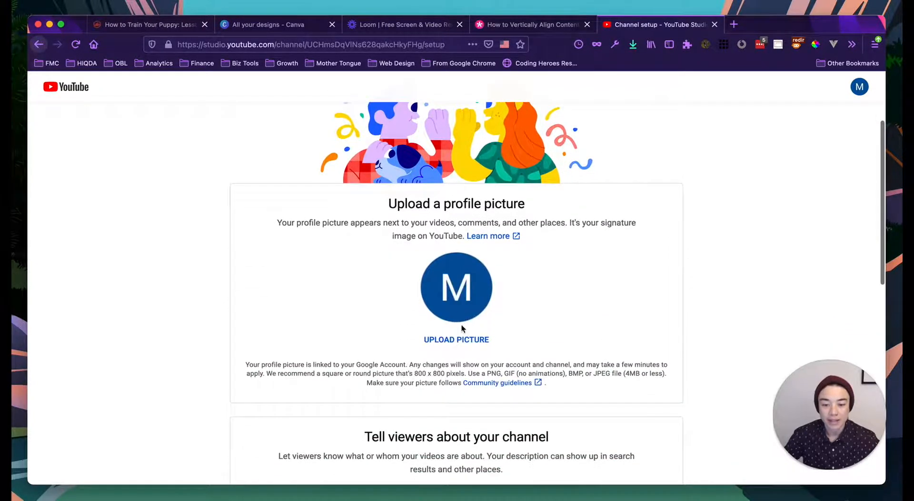
pyautogui.click(458, 287)
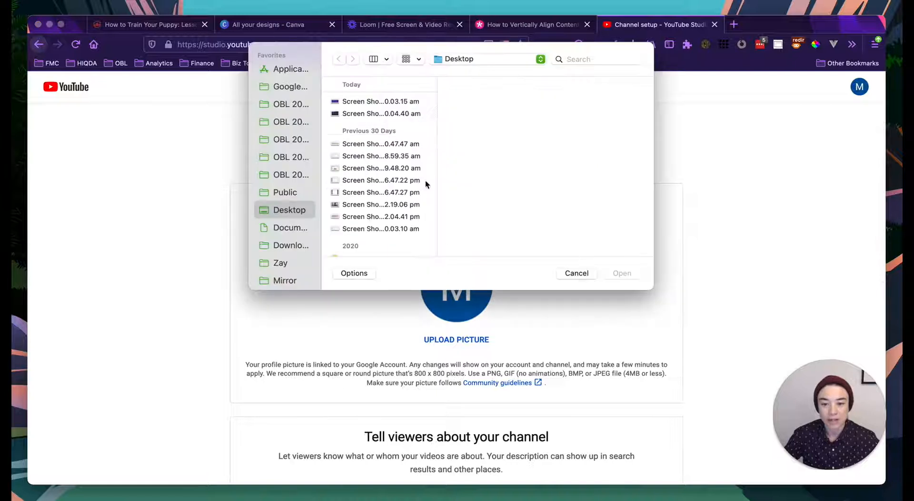
pyautogui.click(285, 245)
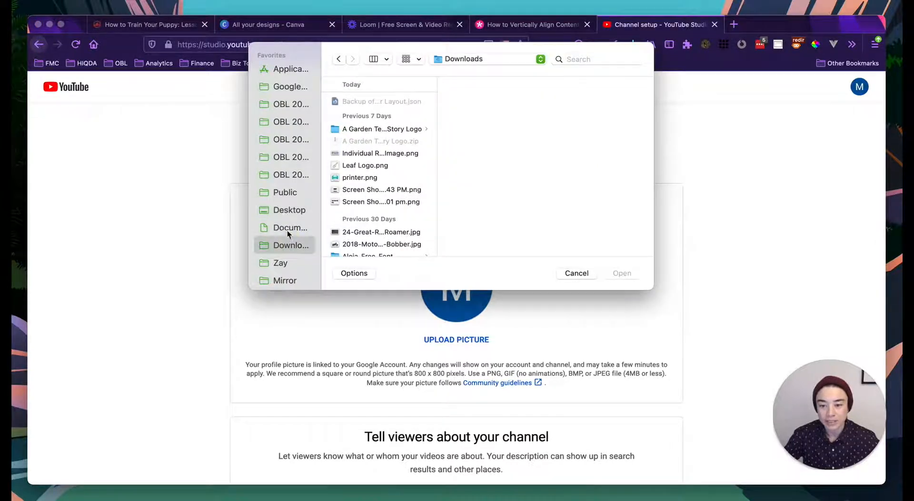
pyautogui.click(292, 223)
pyautogui.click(392, 125)
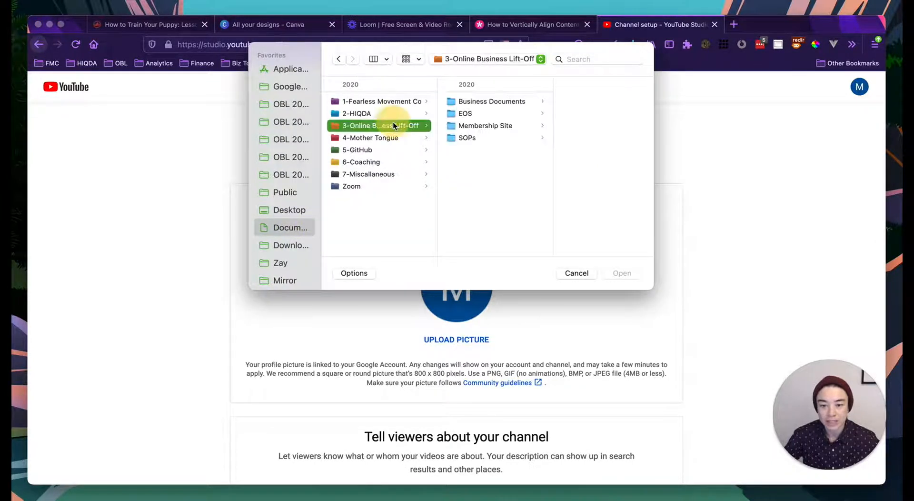
pyautogui.click(486, 125)
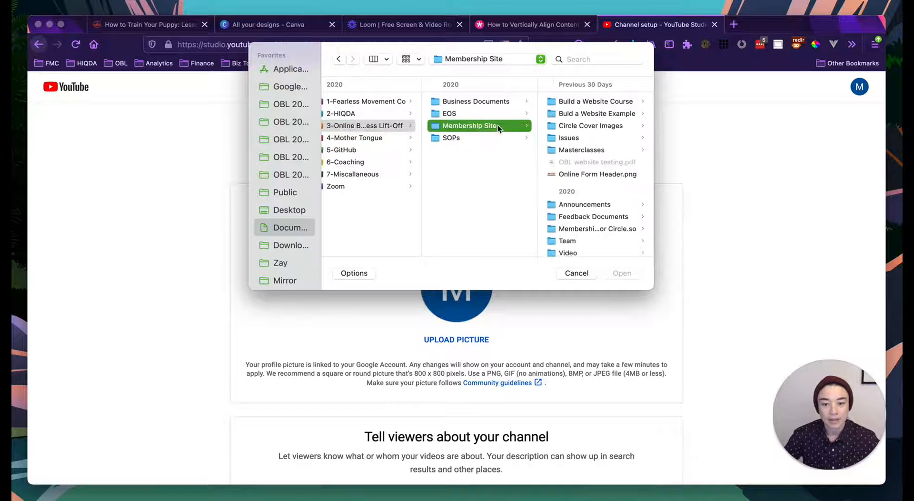
pyautogui.click(614, 115)
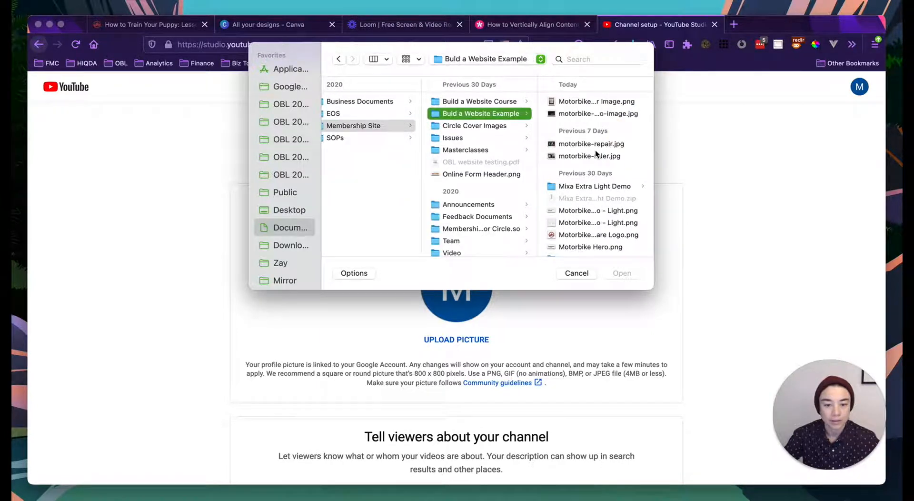
pyautogui.scroll(-1, 595, 150)
pyautogui.click(595, 226)
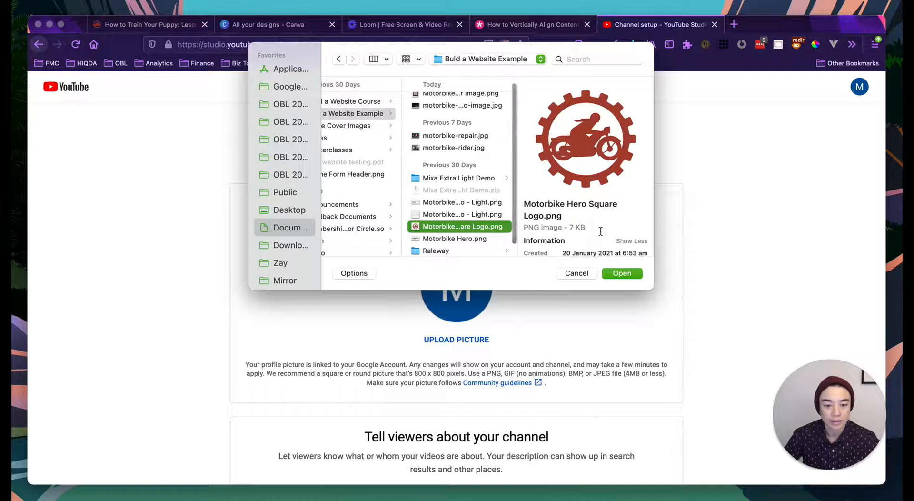
pyautogui.click(621, 272)
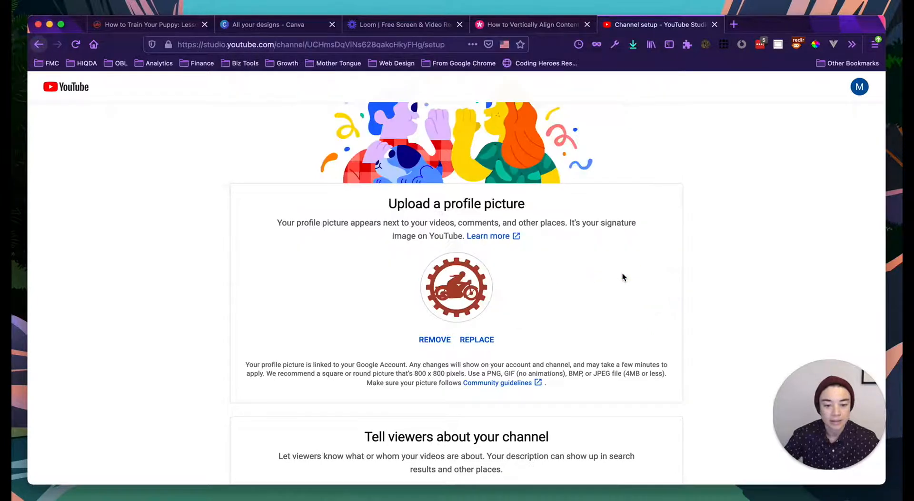
pyautogui.scroll(-5, 603, 308)
# - Enter the description 'Motorbike maintenance and repair videos for motorbike enthusiasts.'
pyautogui.click(463, 340)
pyautogui.scroll(-3, 462, 340)
pyautogui.write('Mor')
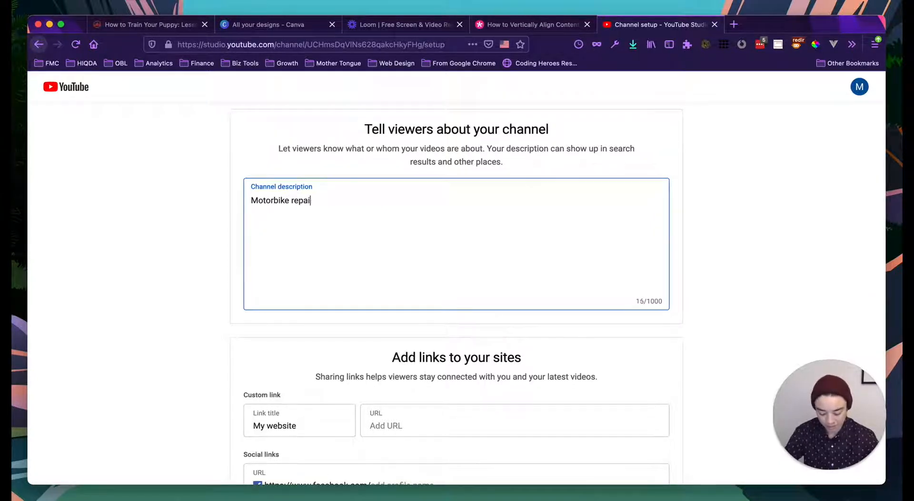
pyautogui.write('deos for motorbike enthusiasts.')
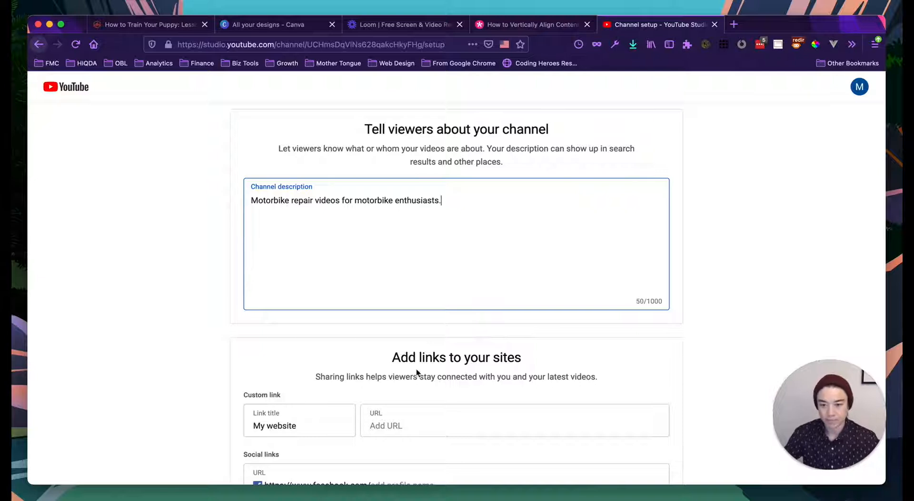
pyautogui.scroll(-4, 324, 340)
pyautogui.scroll(2, 324, 311)
pyautogui.doubleClick(301, 138)
pyautogui.write('mani')
pyautogui.press('BackSpace')
pyautogui.press('BackSpace')
pyautogui.write('intenance and repair')
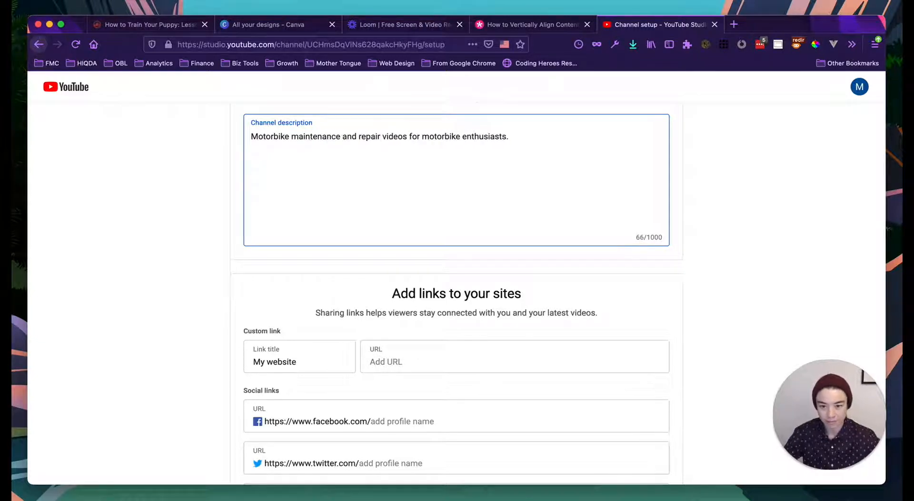
# - Replace the custom link title 'My website' with 'Motorbike Hero Website'
pyautogui.click(180, 289)
pyautogui.scroll(-3, 180, 288)
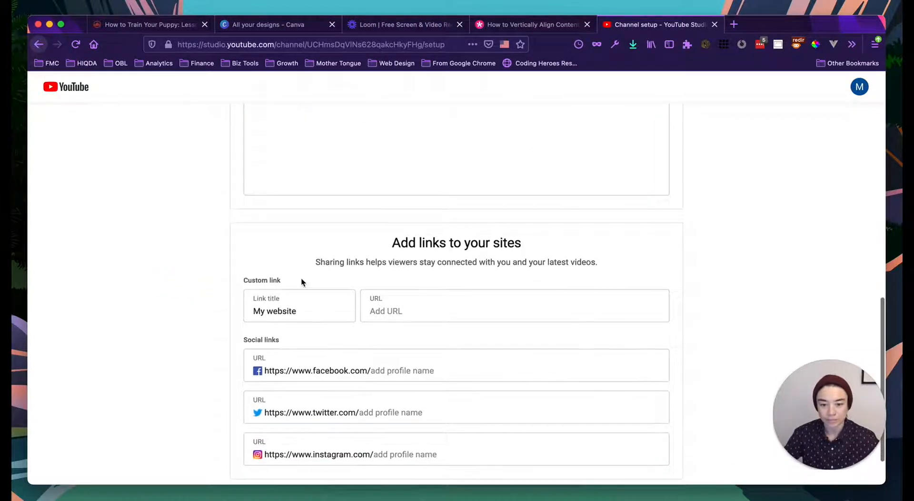
pyautogui.click(290, 254)
pyautogui.tripleClick(300, 257)
pyautogui.write('M')
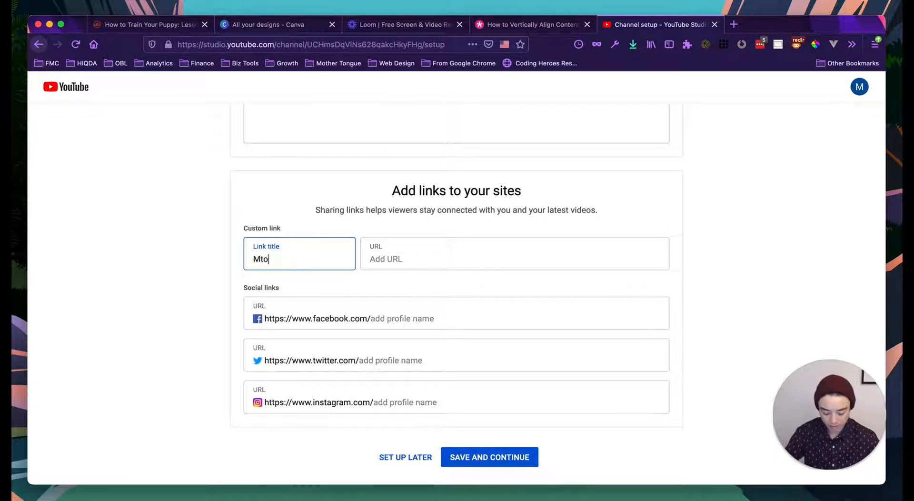
pyautogui.write('or')
pyautogui.press('BackSpace')
pyautogui.write('torbike H')
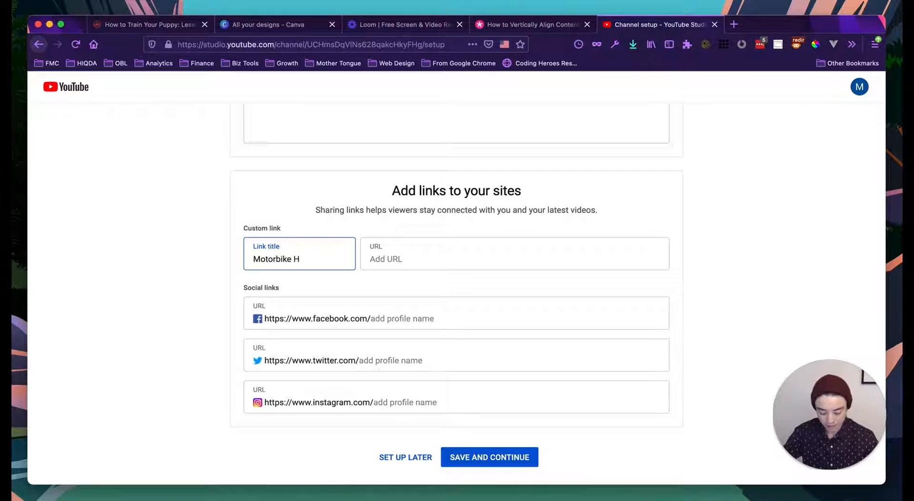
pyautogui.write('ero Website')
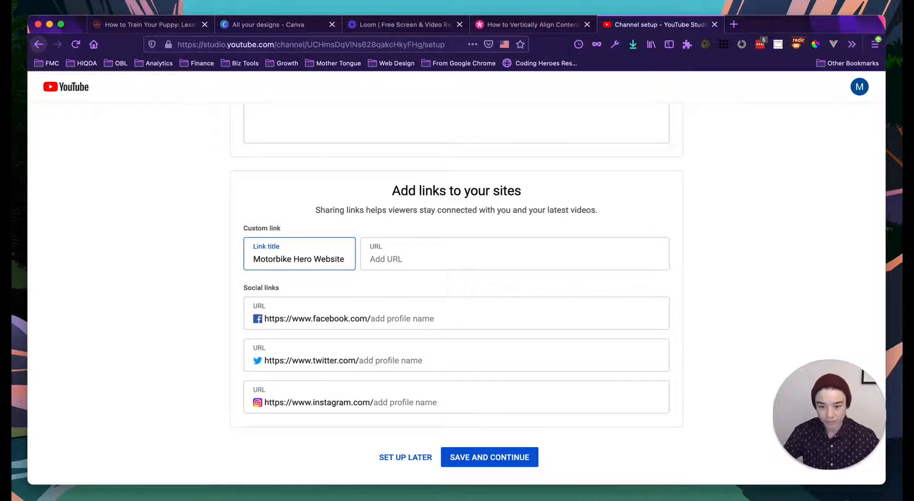
pyautogui.click(385, 263)
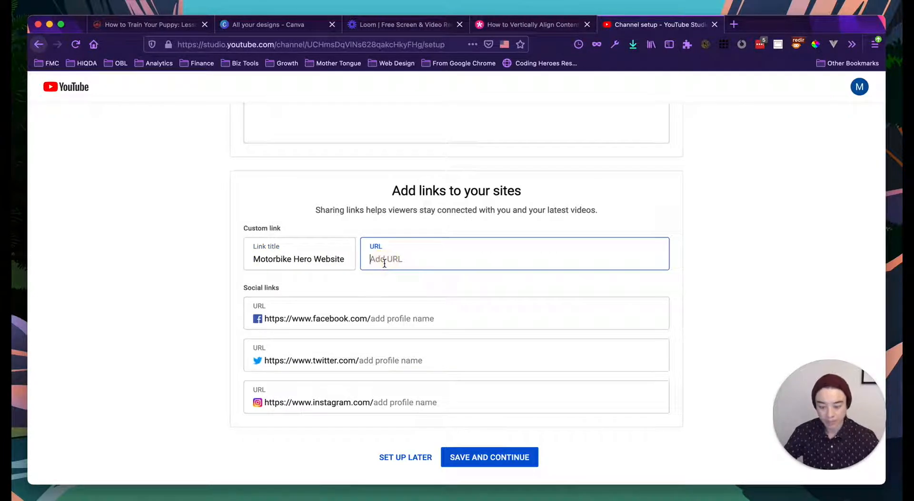
pyautogui.write('https://ww')
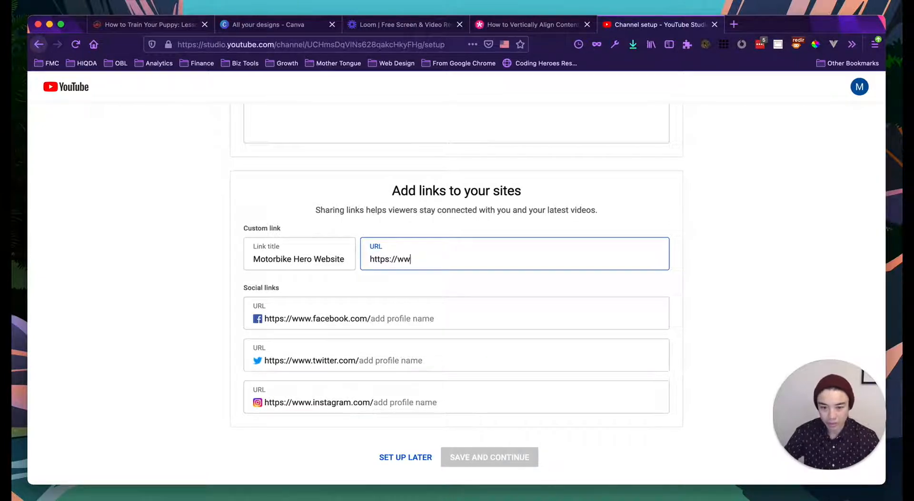
pyautogui.write('w.motorbike')
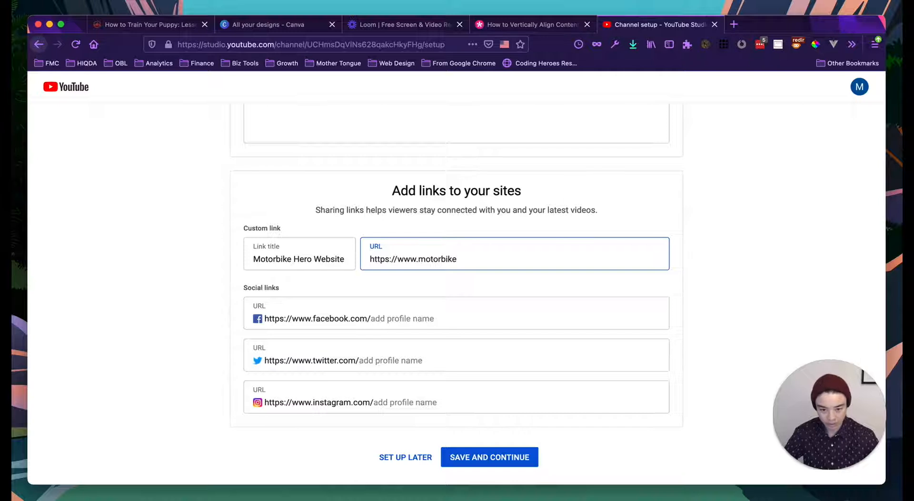
pyautogui.write('hero.com')
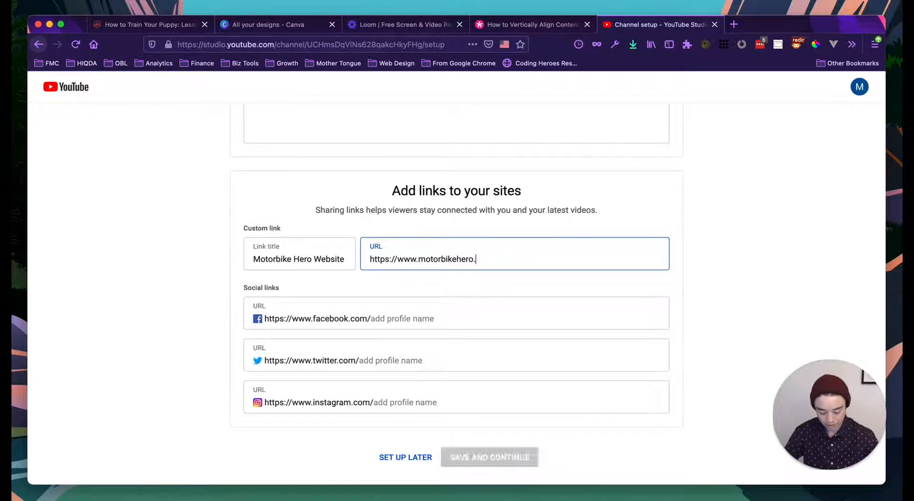
pyautogui.click(391, 321)
pyautogui.write('mot')
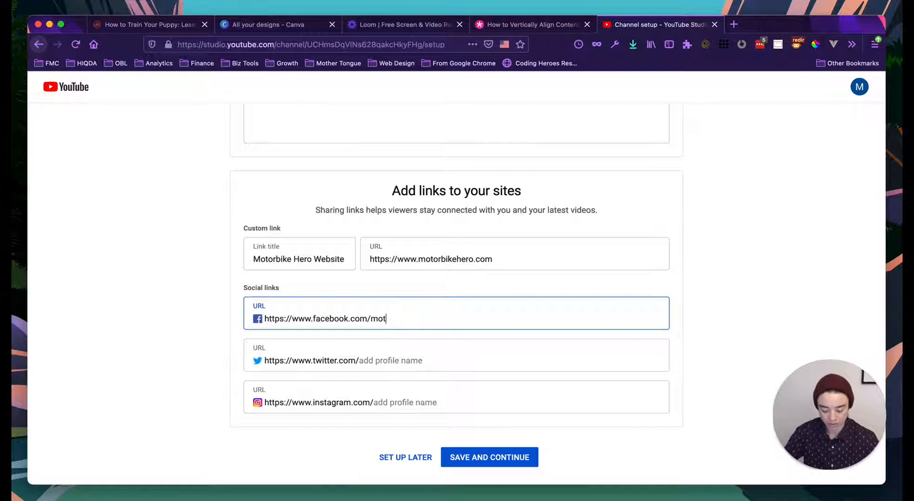
pyautogui.press('BackSpace')
pyautogui.press('BackSpace')
pyautogui.press('BackSpace')
pyautogui.press('BackSpace')
pyautogui.press('BackSpace')
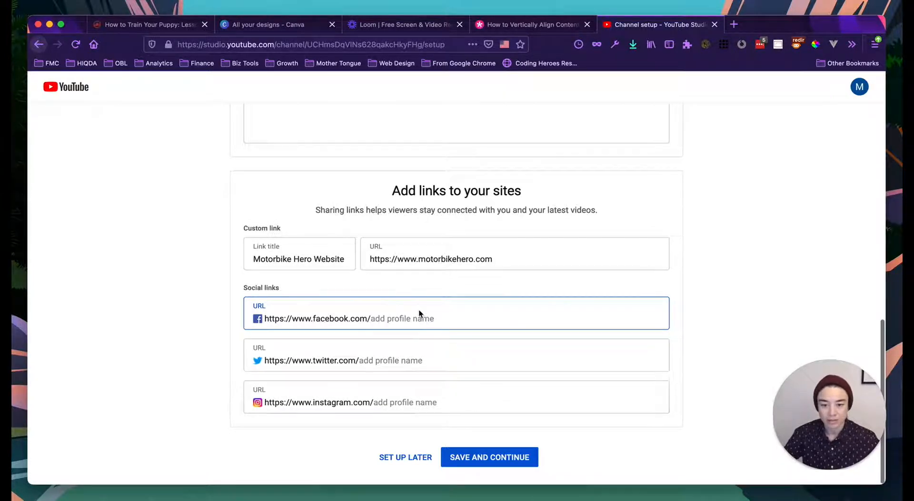
pyautogui.click(486, 456)
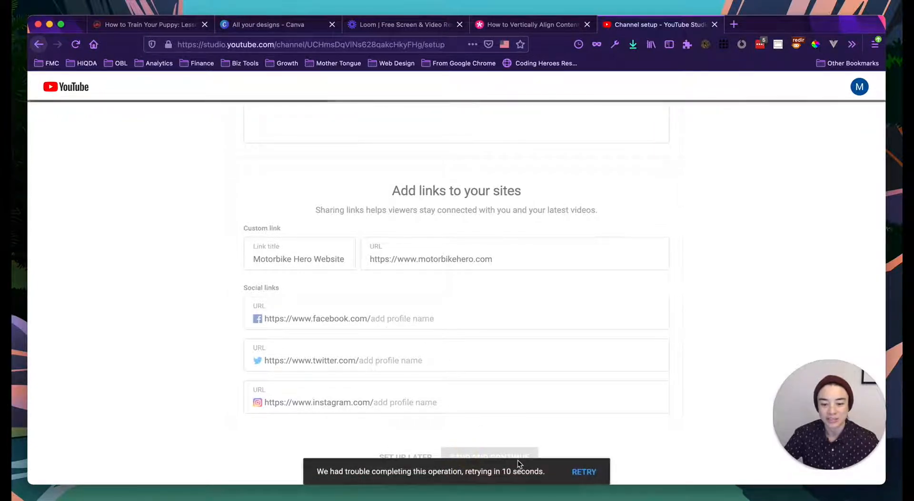
# - Leave the stalled setup page and choose to set up the channel later
pyautogui.click(39, 45)
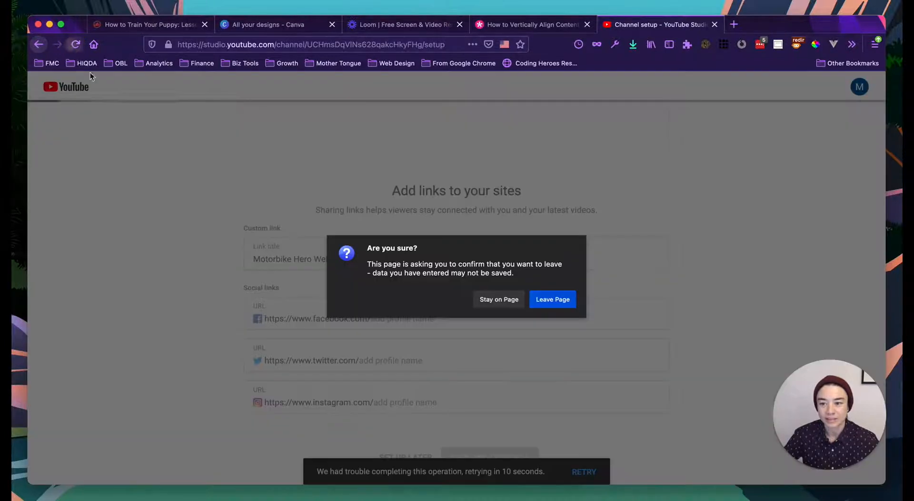
pyautogui.click(533, 299)
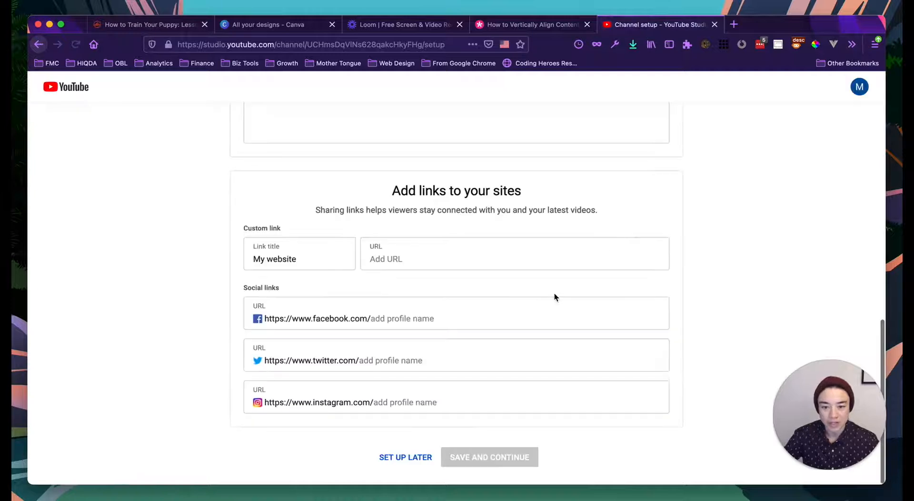
pyautogui.click(417, 457)
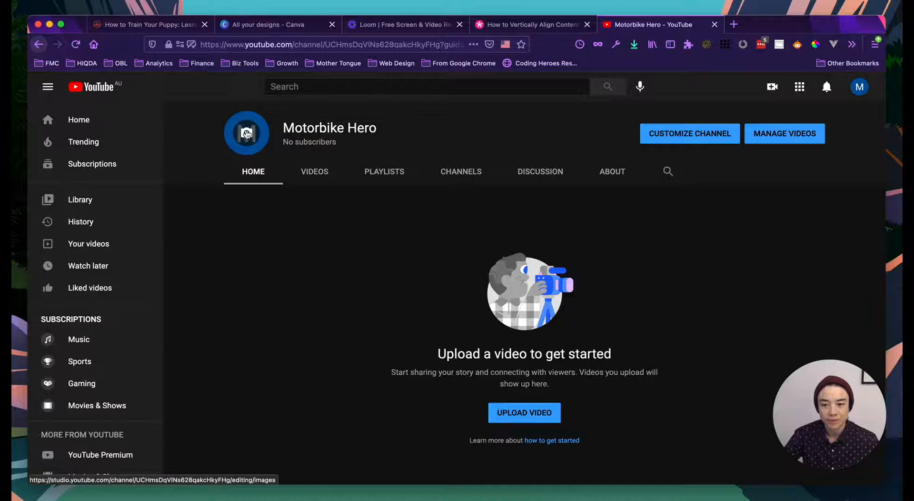
# - Upload the red motorbike-in-a-gear logo as the Branding profile picture
pyautogui.click(245, 131)
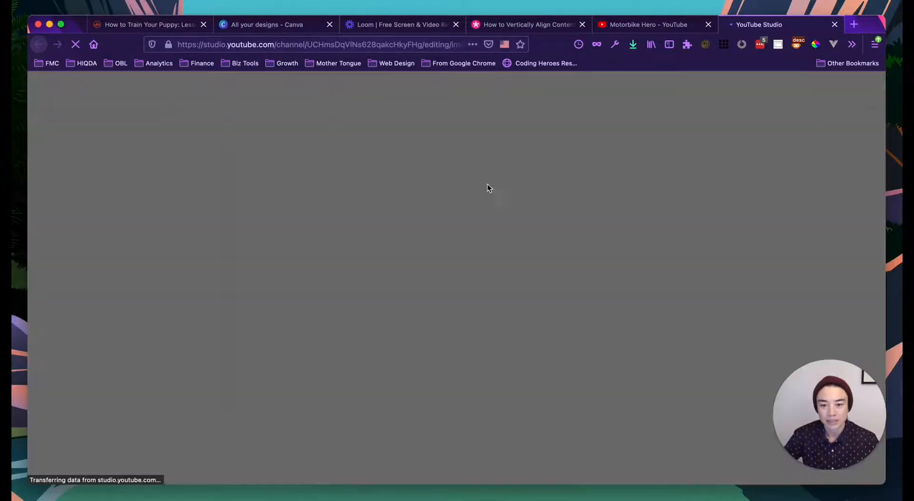
pyautogui.click(699, 330)
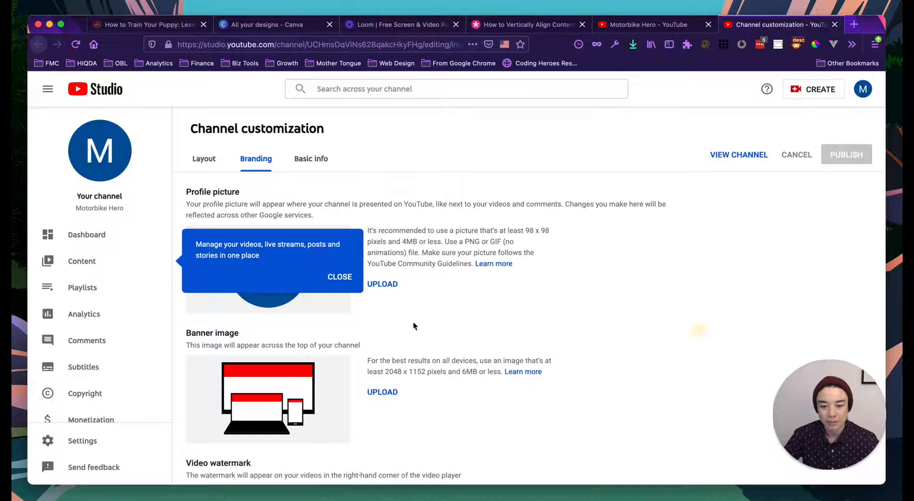
pyautogui.scroll(-1, 413, 321)
pyautogui.click(340, 280)
pyautogui.click(384, 255)
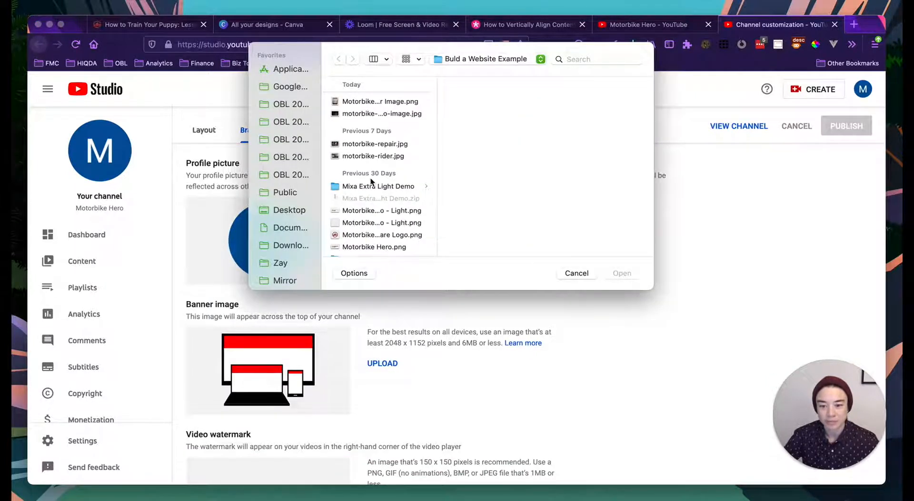
pyautogui.click(395, 234)
pyautogui.click(619, 273)
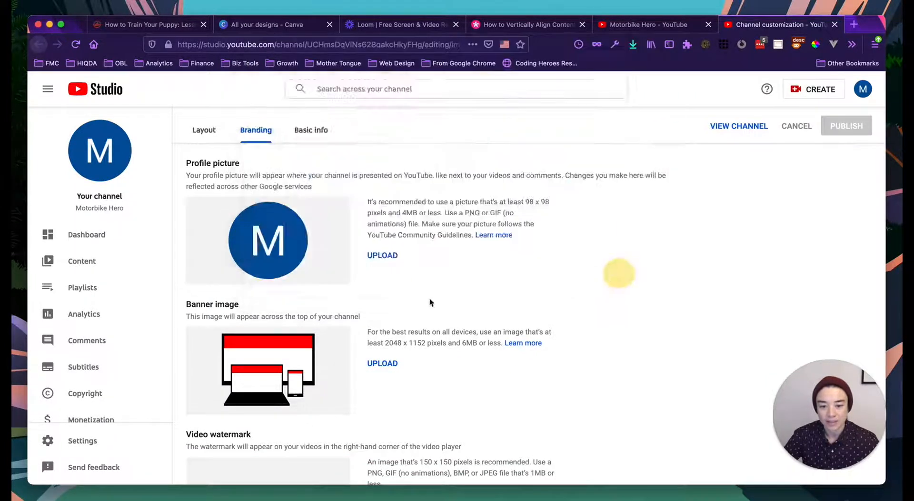
pyautogui.click(697, 444)
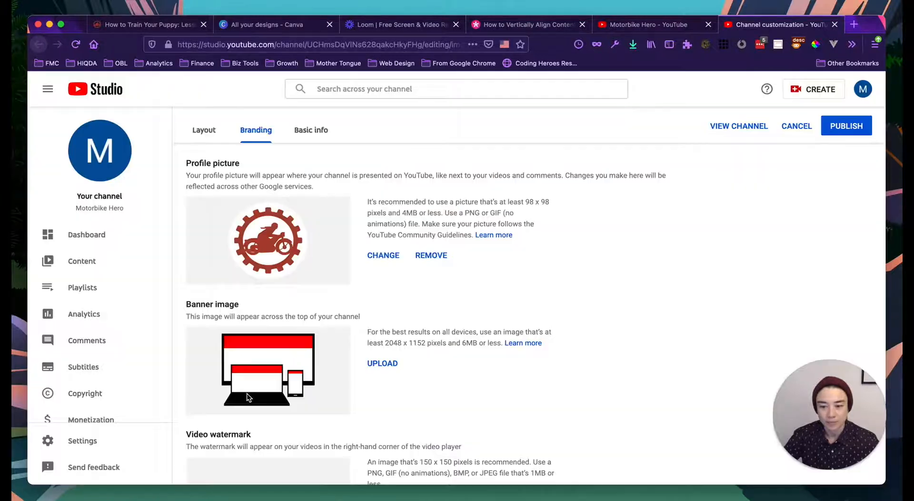
# - Publish the updated channel branding
pyautogui.scroll(-2, 184, 343)
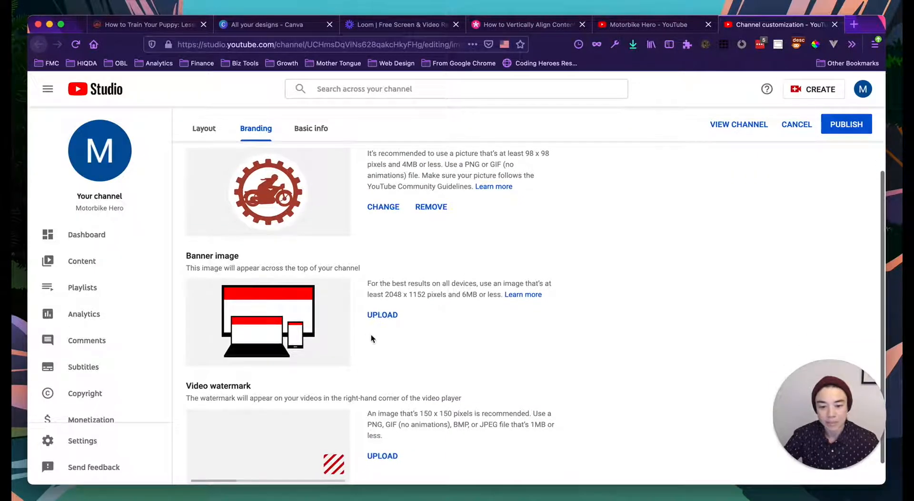
pyautogui.scroll(-1, 349, 340)
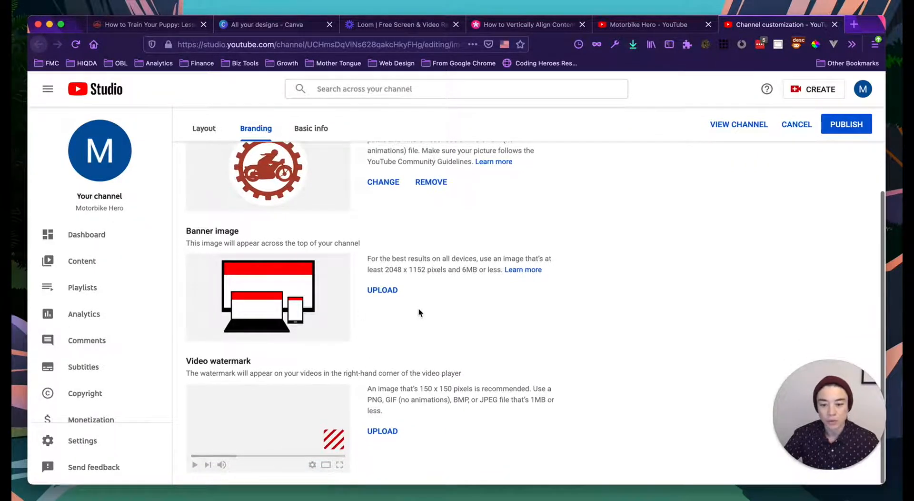
pyautogui.scroll(4, 577, 233)
pyautogui.click(846, 153)
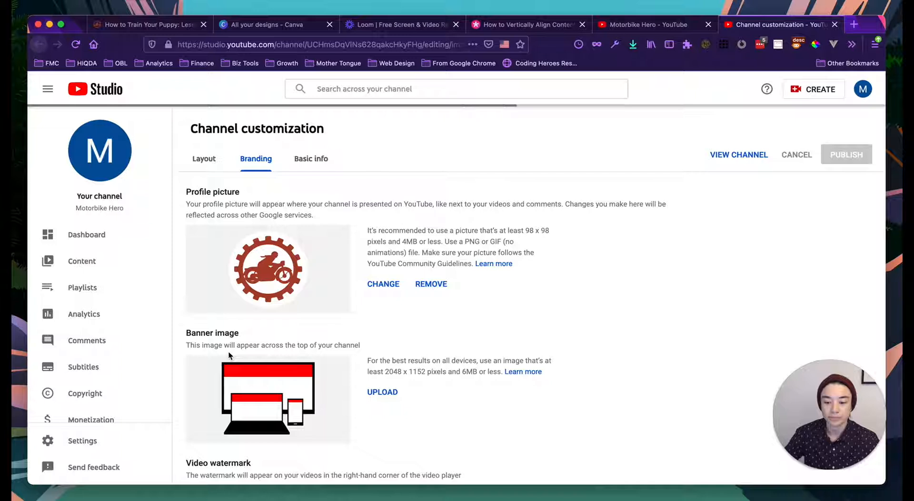
pyautogui.scroll(-3, 229, 352)
pyautogui.scroll(-2, 228, 355)
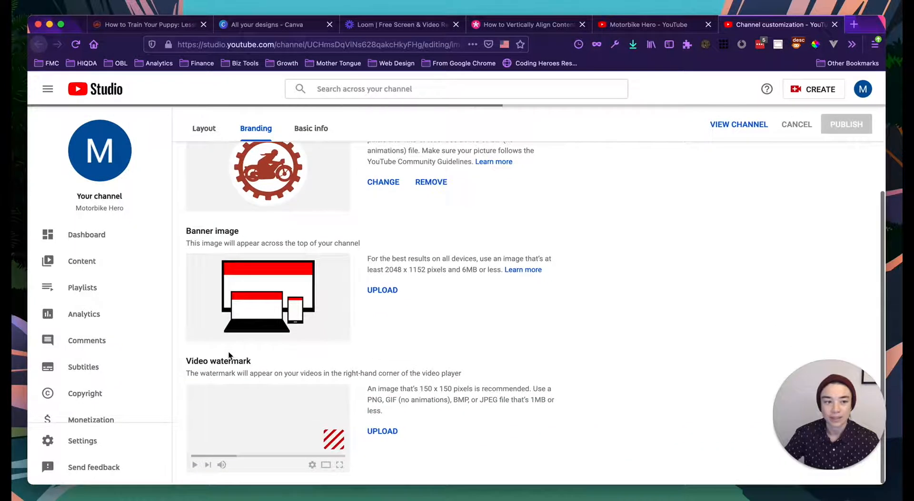
pyautogui.scroll(3, 229, 354)
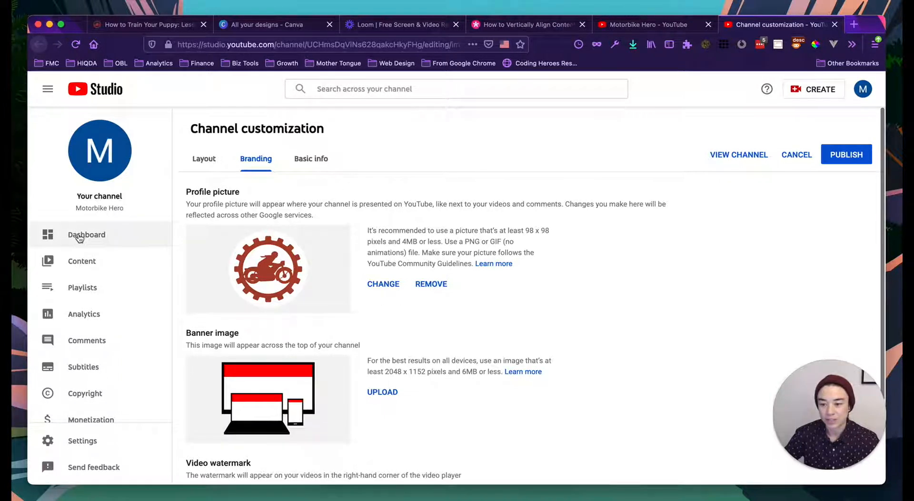
pyautogui.scroll(-1, 79, 238)
pyautogui.scroll(-2, 79, 239)
pyautogui.scroll(3, 79, 238)
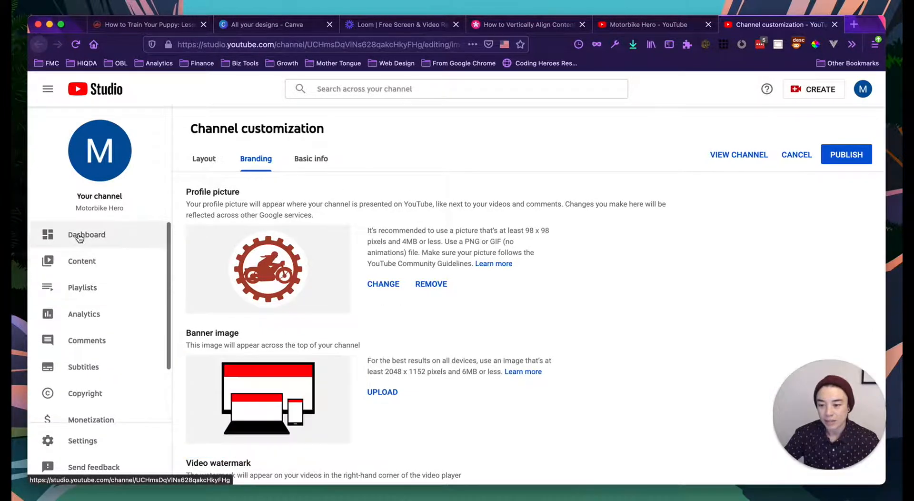
# - Go to the channel dashboard, discarding unsaved changes, and start uploading a video from the computer's files
pyautogui.click(97, 237)
pyautogui.click(560, 299)
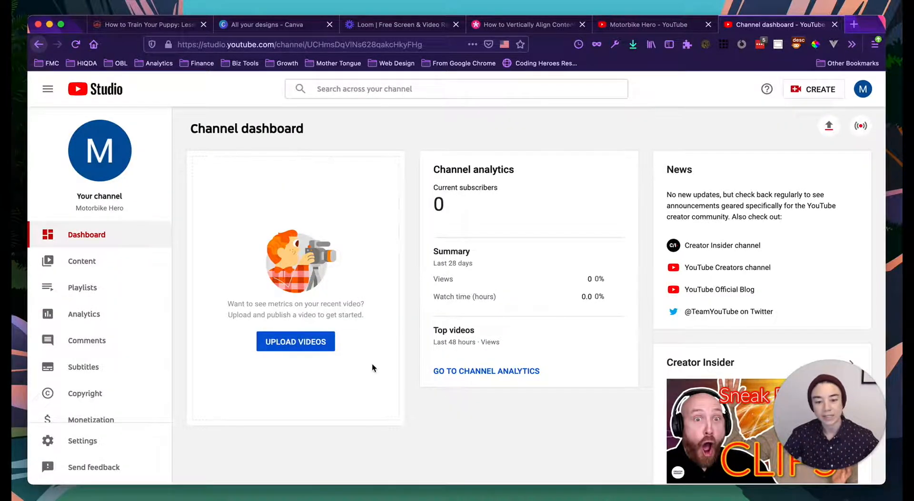
pyautogui.scroll(-2, 109, 288)
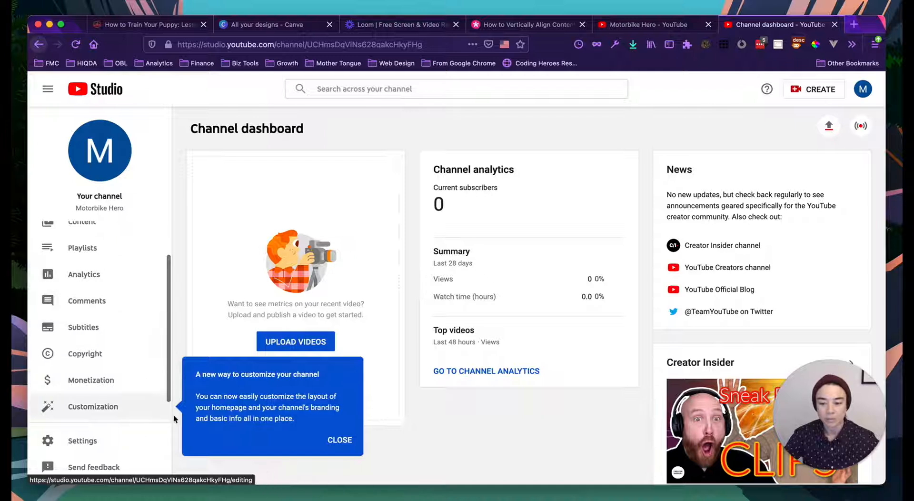
pyautogui.click(340, 441)
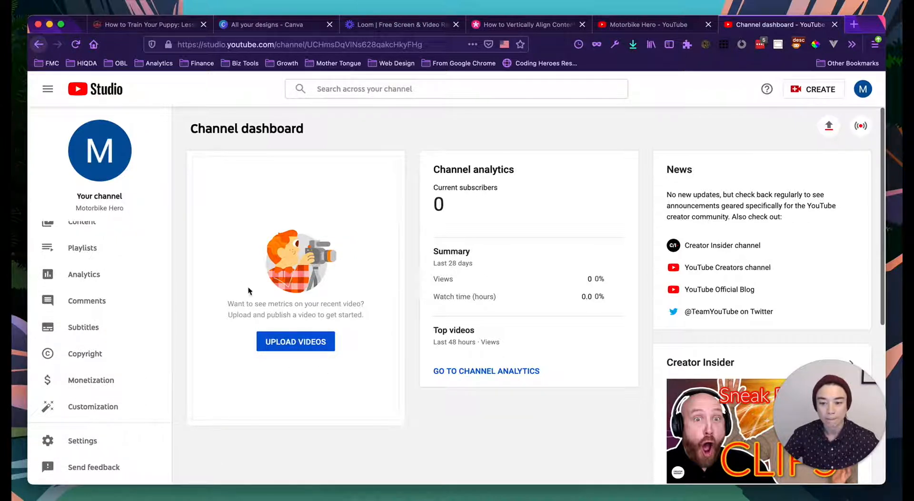
pyautogui.click(295, 343)
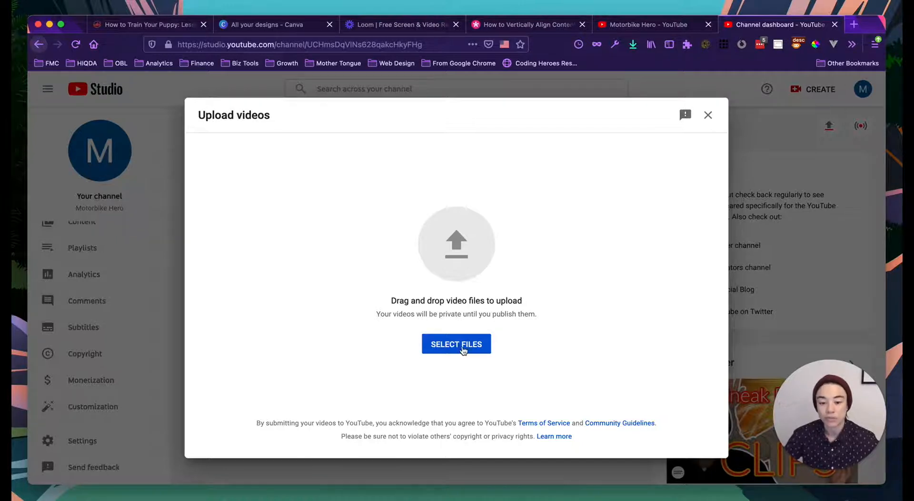
pyautogui.click(452, 344)
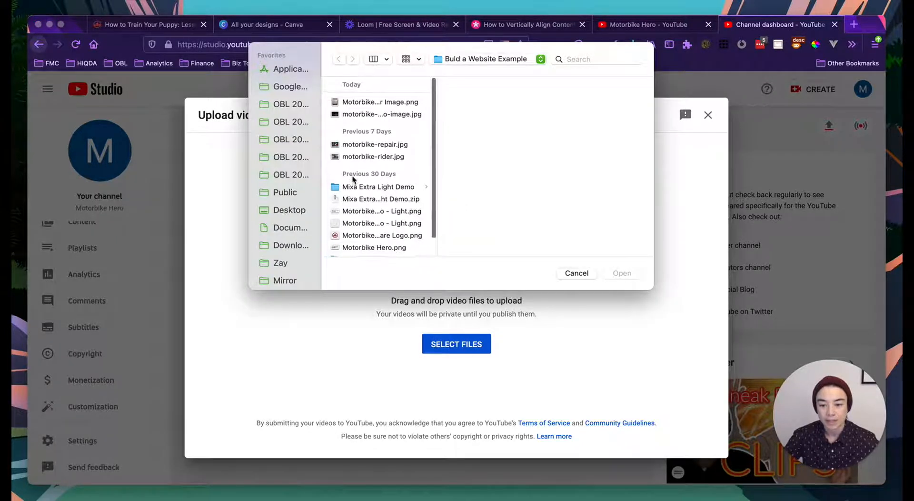
# - Browse Documents to the Build a Website Course's Compressed folder of course videos
pyautogui.click(297, 248)
pyautogui.click(290, 228)
pyautogui.click(393, 126)
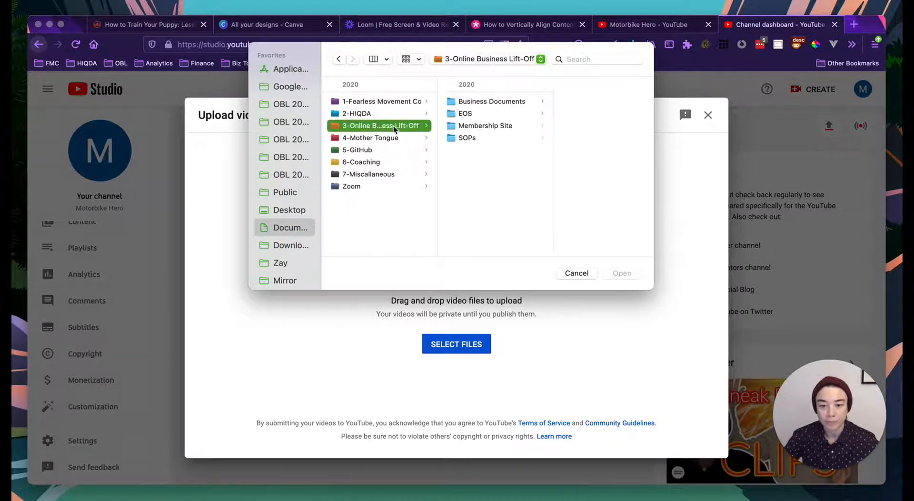
pyautogui.click(485, 127)
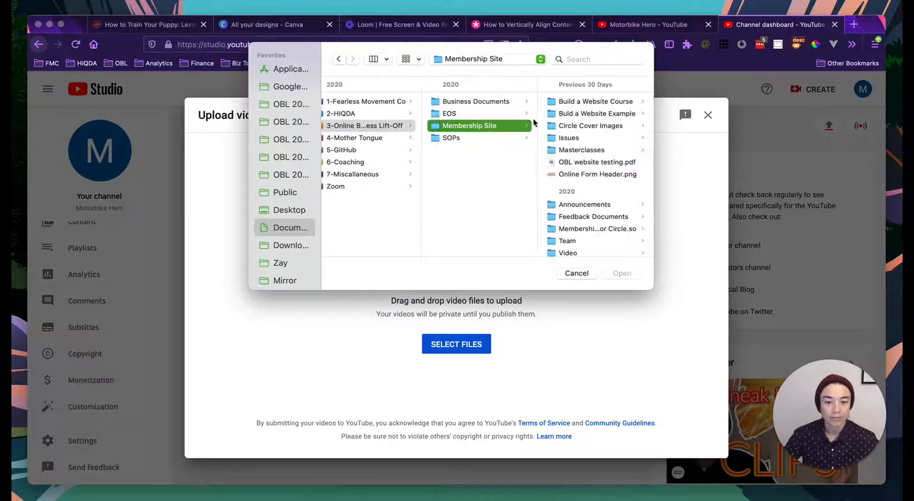
pyautogui.click(599, 102)
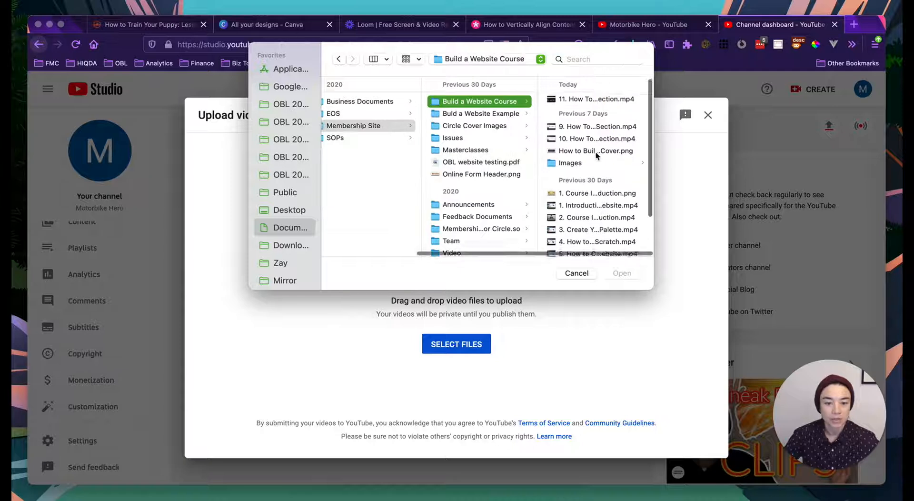
pyautogui.click(582, 189)
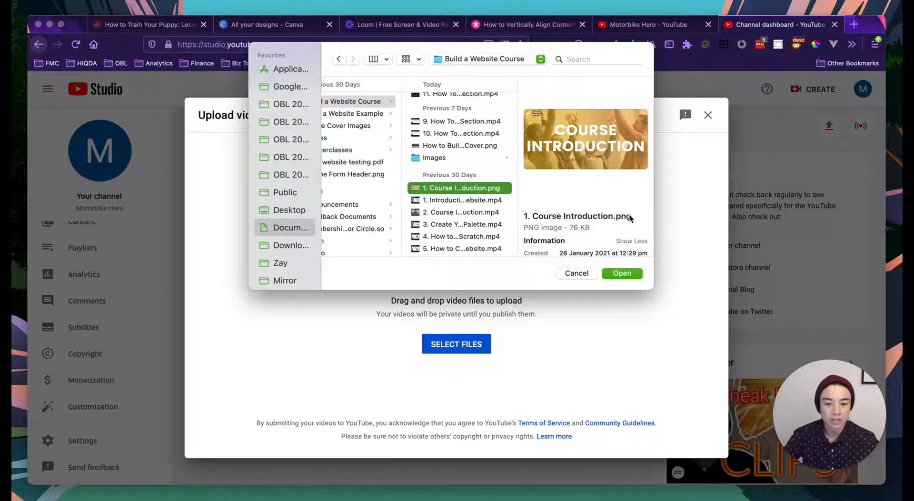
pyautogui.click(451, 200)
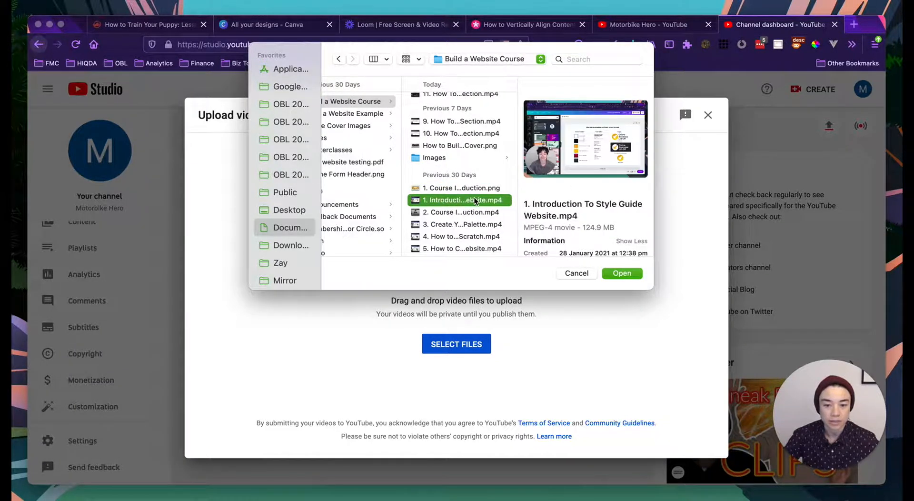
pyautogui.scroll(-5, 454, 210)
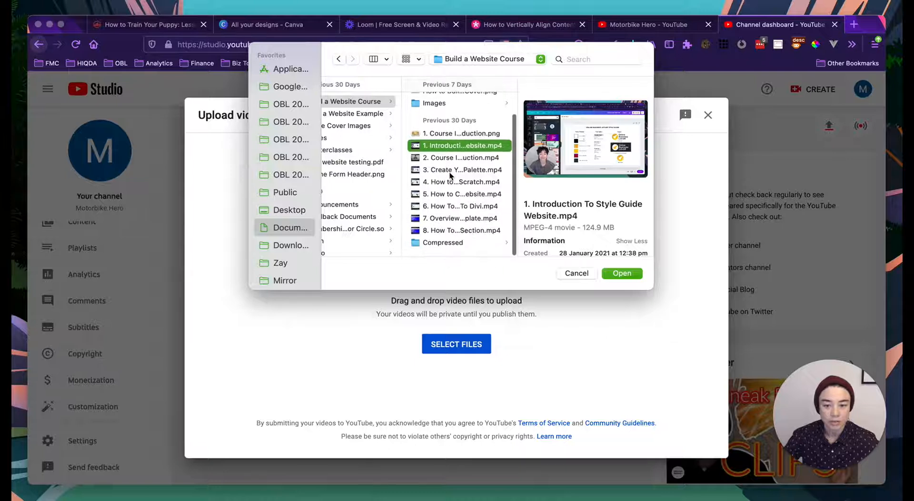
pyautogui.click(454, 245)
# - Select 1. Course Introduction.mp4 and upload it
pyautogui.scroll(-1, 567, 172)
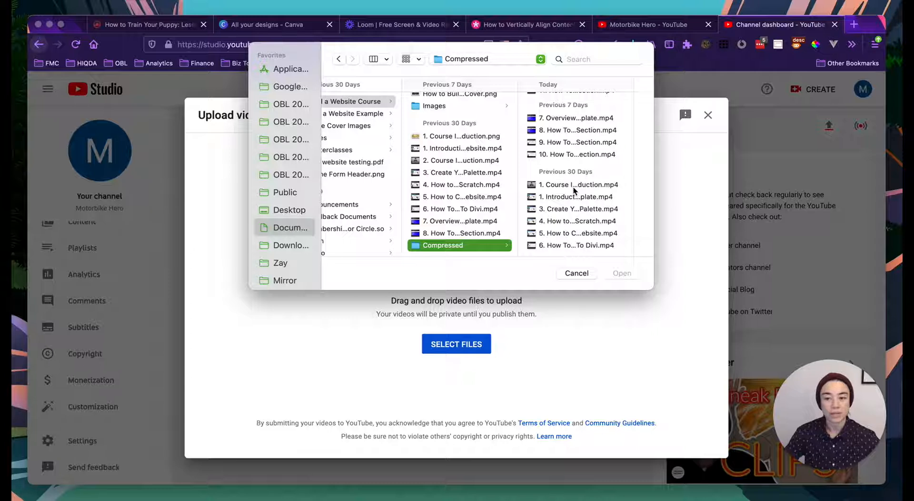
pyautogui.click(573, 189)
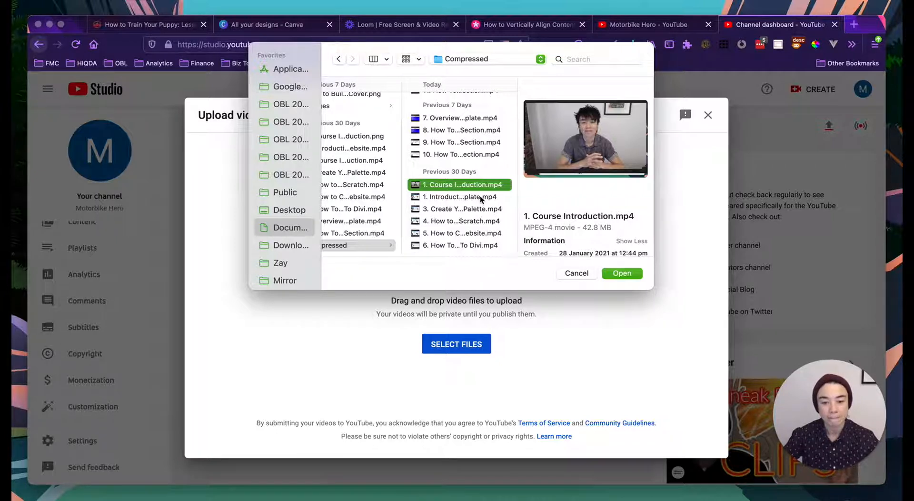
pyautogui.scroll(-5, 555, 226)
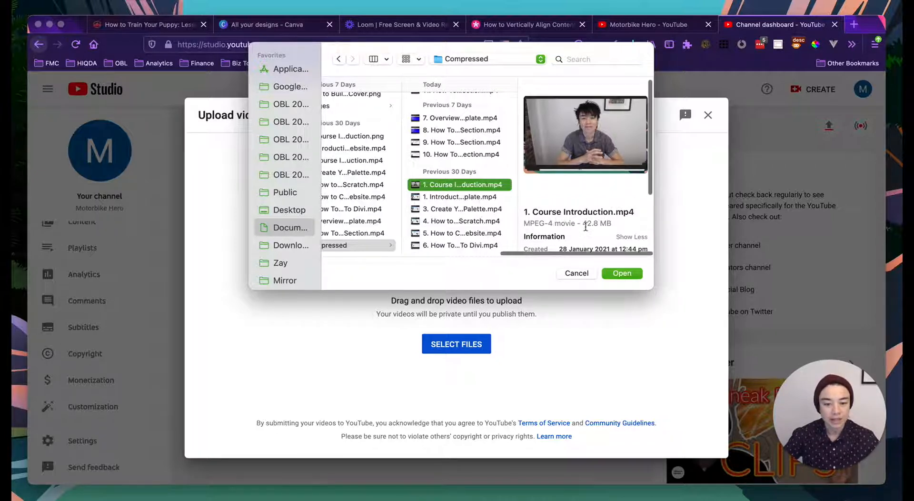
pyautogui.scroll(-2, 580, 236)
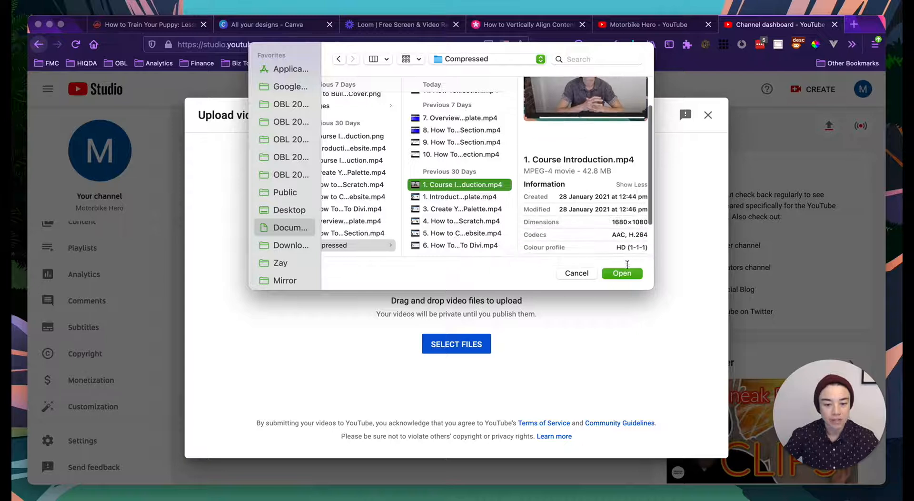
pyautogui.click(622, 274)
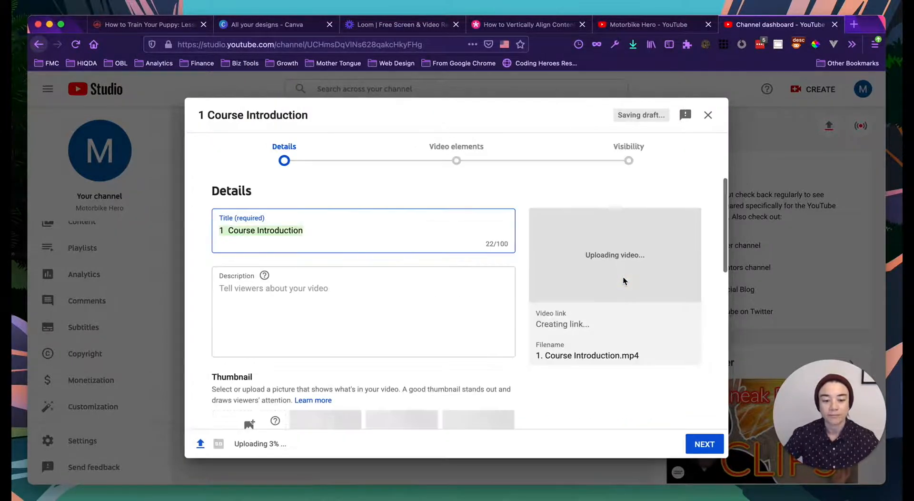
# - Replace the video title with 'Welcome To Motorbike Hero'
pyautogui.click(278, 226)
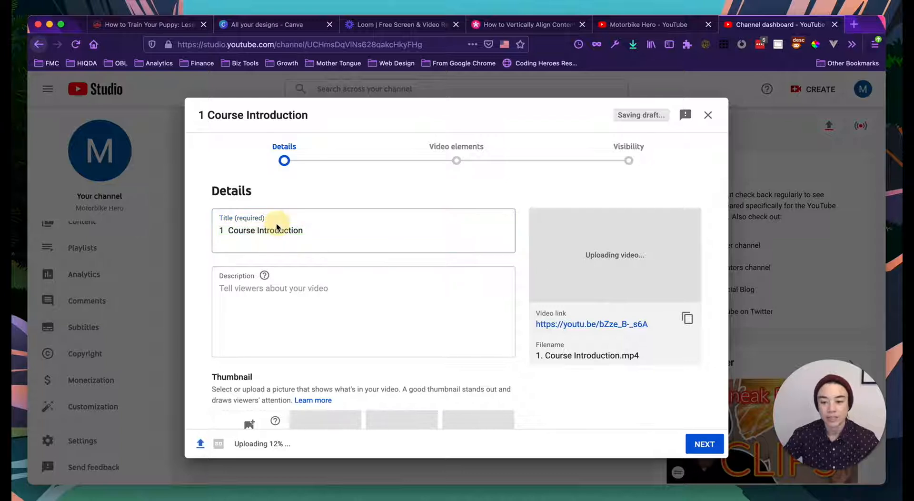
pyautogui.click(224, 232)
pyautogui.tripleClick(229, 231)
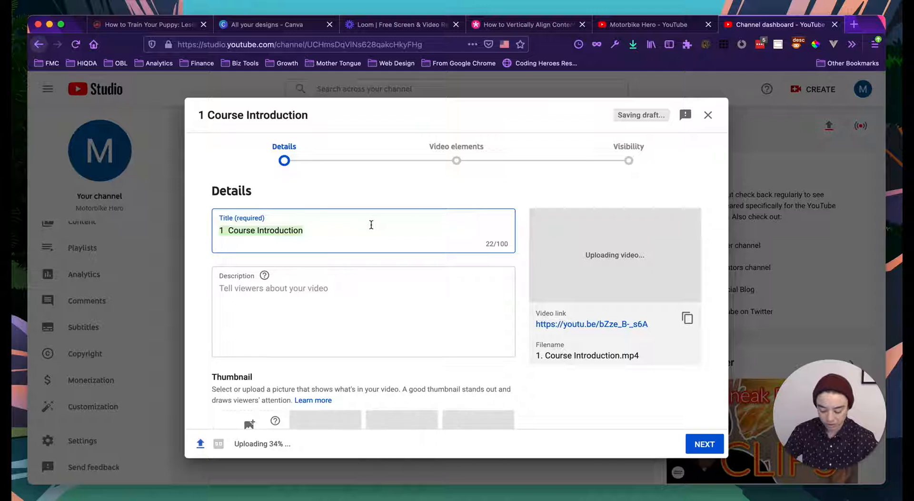
pyautogui.write('Welcome To Motorbike Hero')
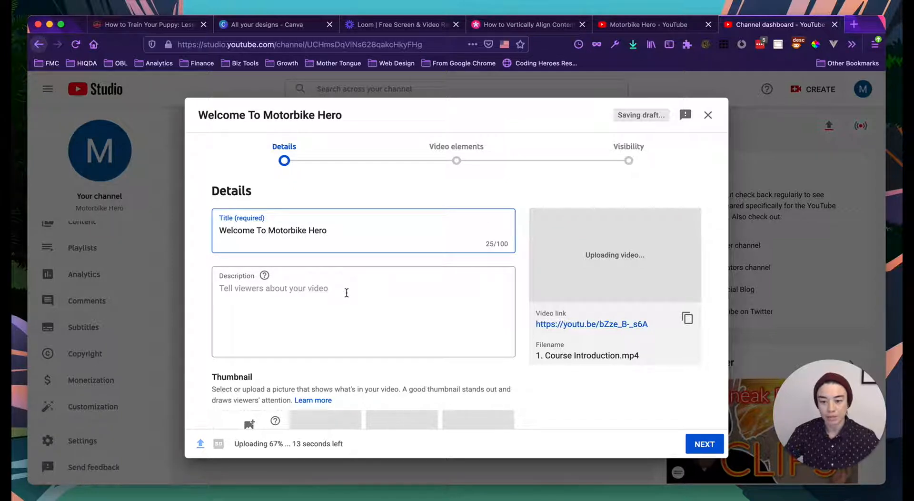
pyautogui.click(346, 293)
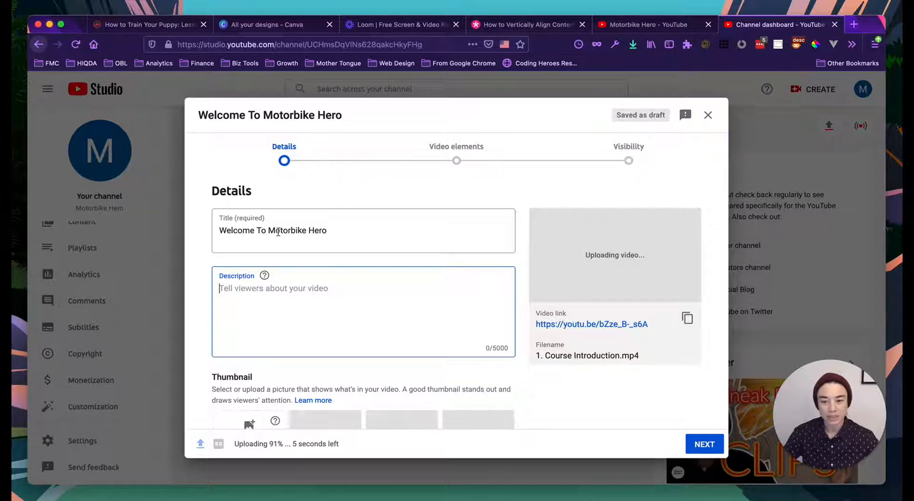
# - Scroll the Details form while the upload finishes and saves as a draft
pyautogui.scroll(-1, 307, 237)
pyautogui.scroll(-1, 324, 245)
pyautogui.scroll(1, 285, 233)
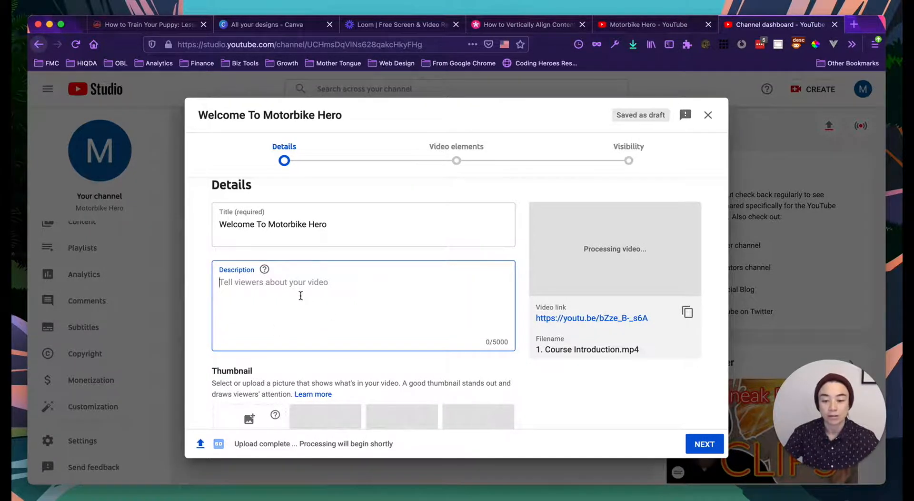
pyautogui.scroll(-2, 307, 315)
pyautogui.scroll(-4, 268, 266)
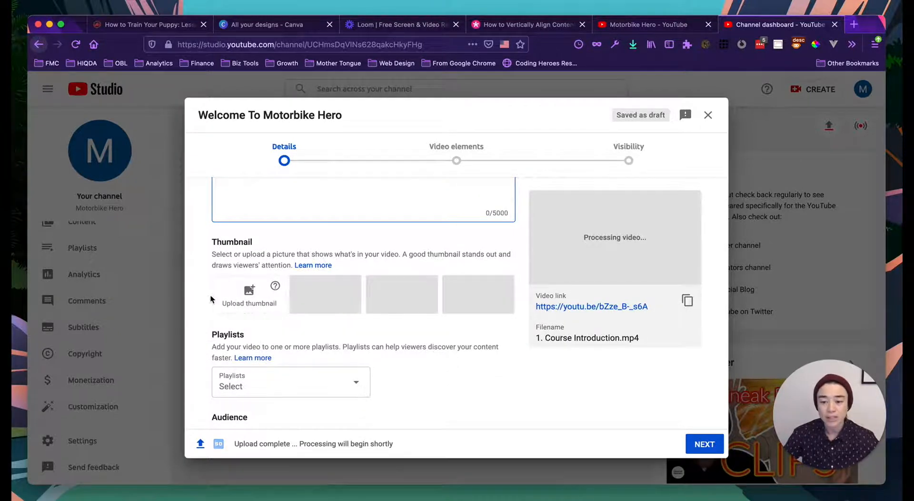
pyautogui.rightClick(247, 293)
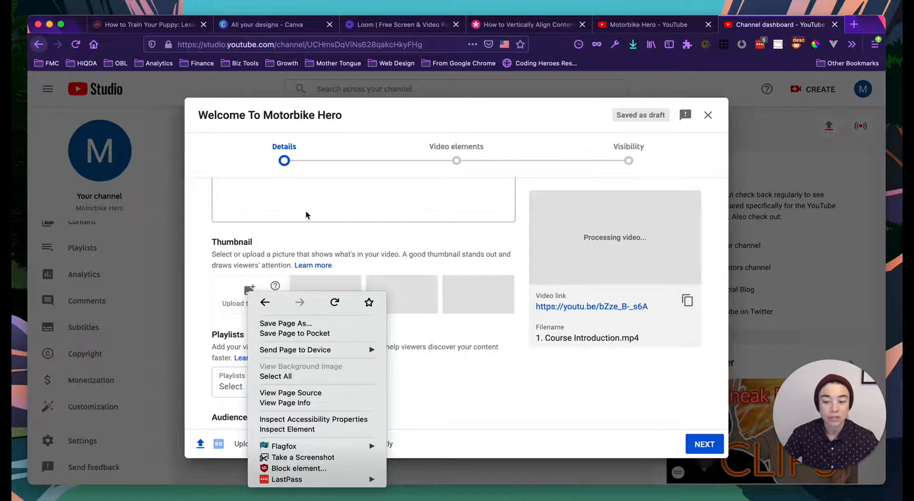
pyautogui.click(279, 25)
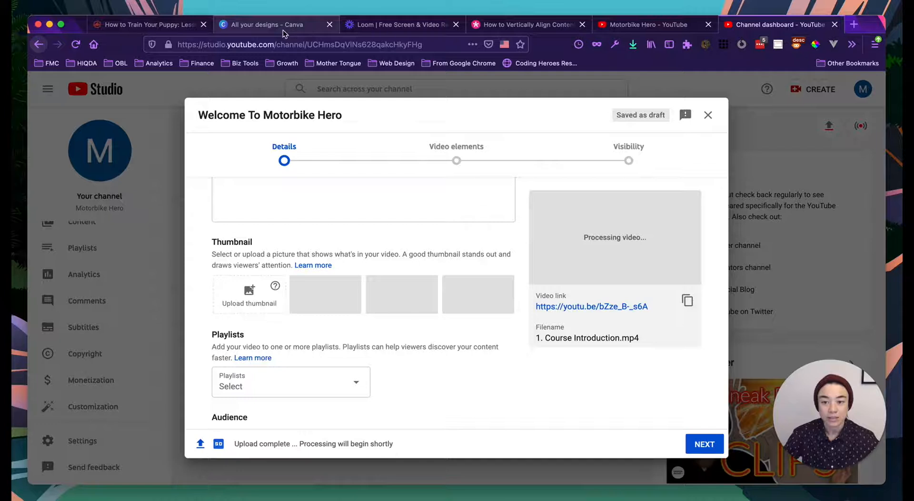
# - Switch to the Canva designs page and browse the kinds of design available to create
pyautogui.click(275, 30)
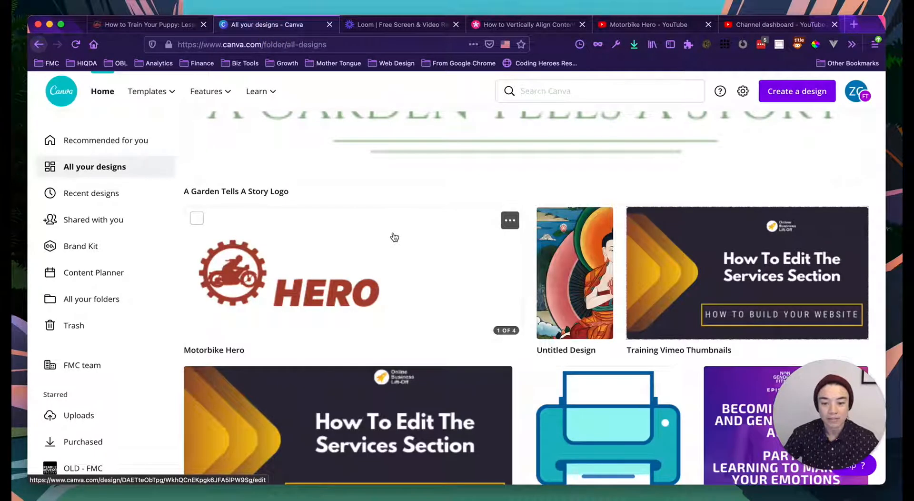
pyautogui.scroll(4, 266, 275)
pyautogui.scroll(10, 264, 274)
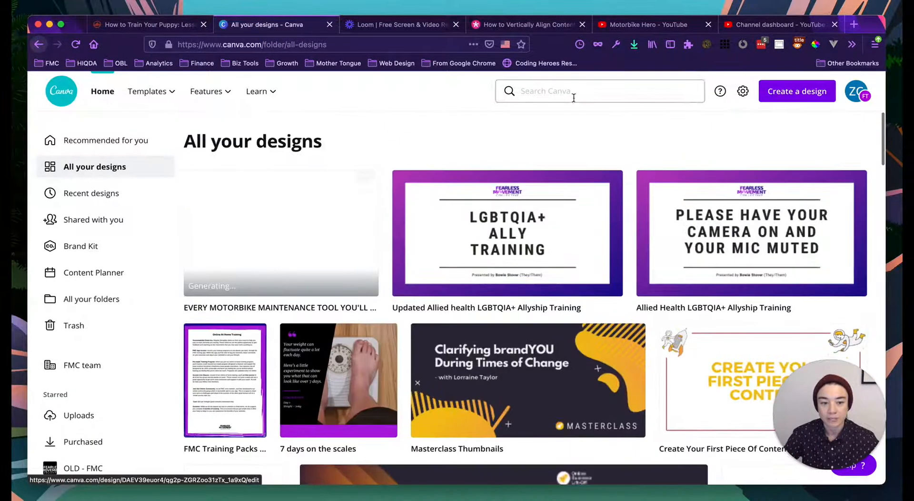
pyautogui.click(795, 93)
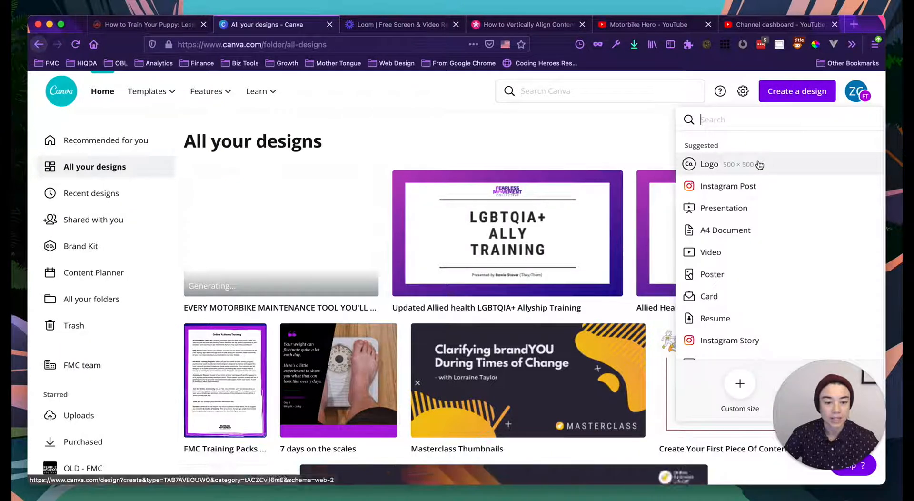
pyautogui.scroll(-1, 737, 208)
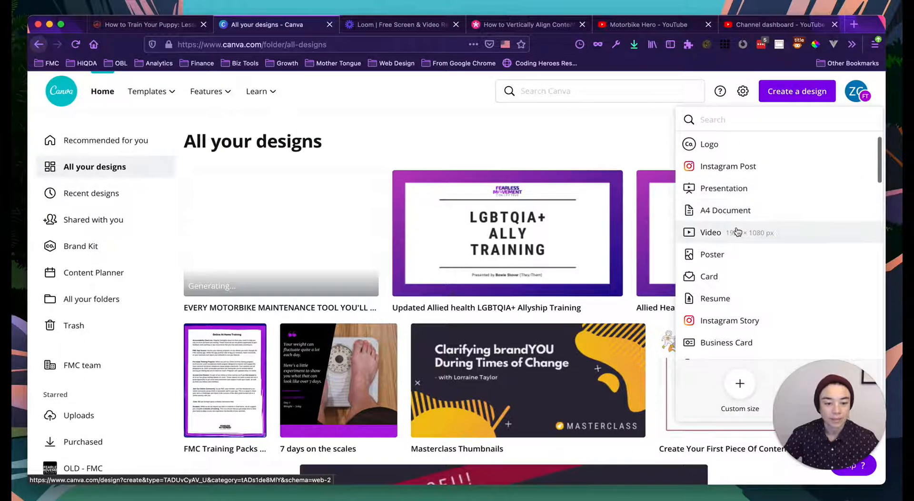
pyautogui.scroll(-3, 737, 231)
pyautogui.scroll(-7, 737, 231)
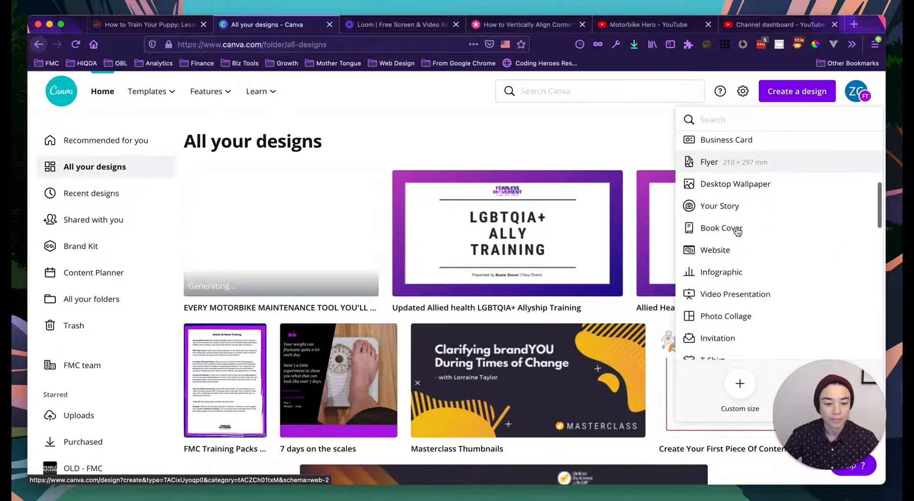
pyautogui.scroll(-5, 737, 231)
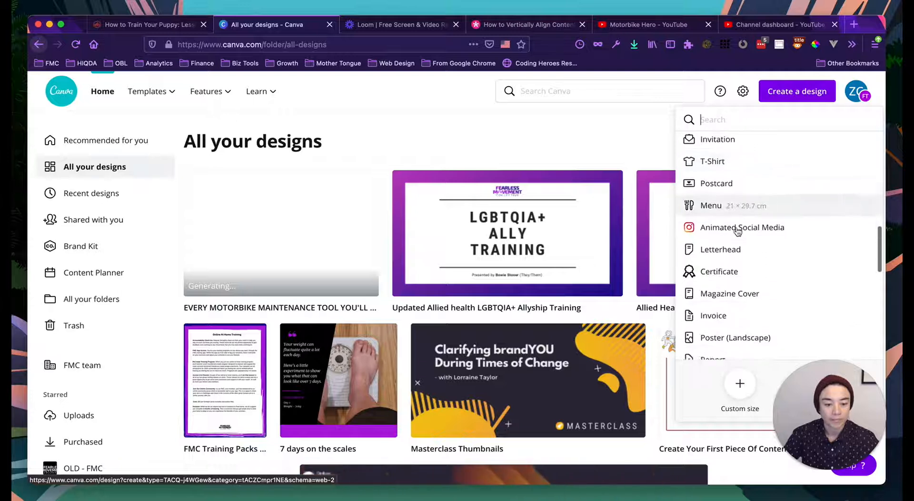
pyautogui.scroll(15, 737, 231)
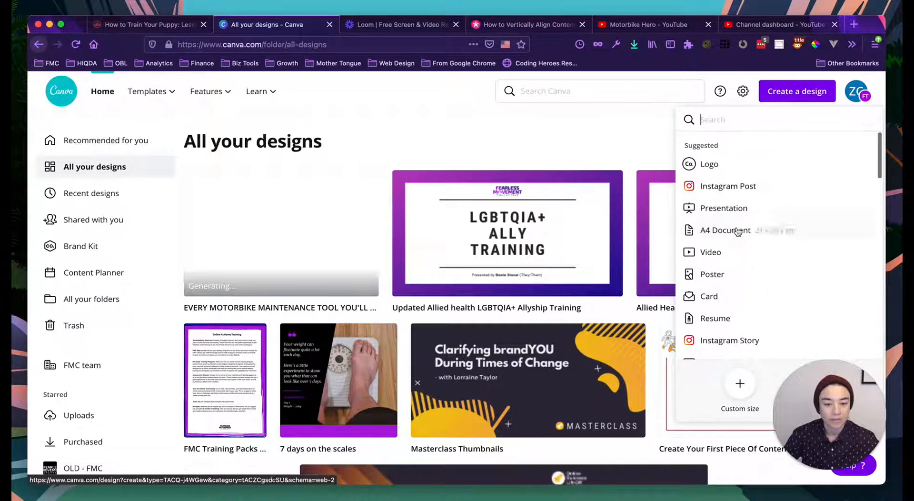
# - Search Canva for 'video' and show the Video template results
pyautogui.click(582, 90)
pyautogui.write('veido')
pyautogui.press('BackSpace')
pyautogui.press('BackSpace')
pyautogui.press('BackSpace')
pyautogui.press('BackSpace')
pyautogui.write('ideo')
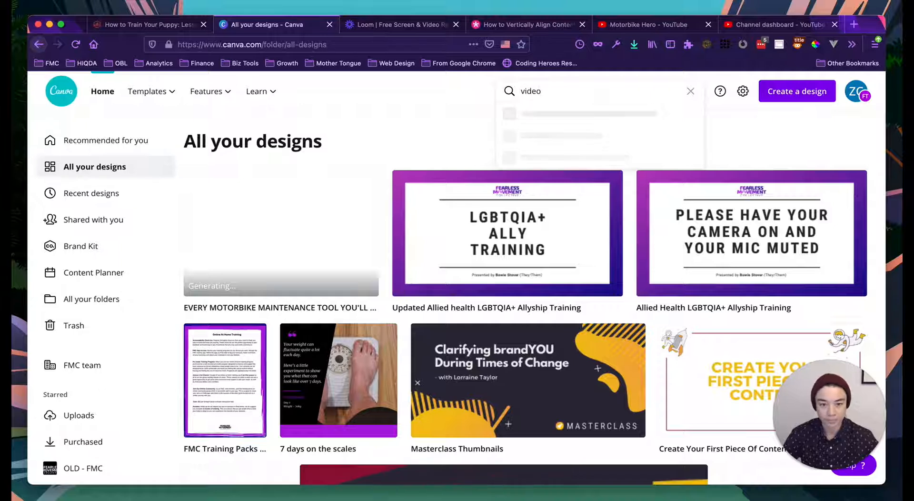
pyautogui.scroll(-3, 565, 165)
pyautogui.scroll(-5, 565, 165)
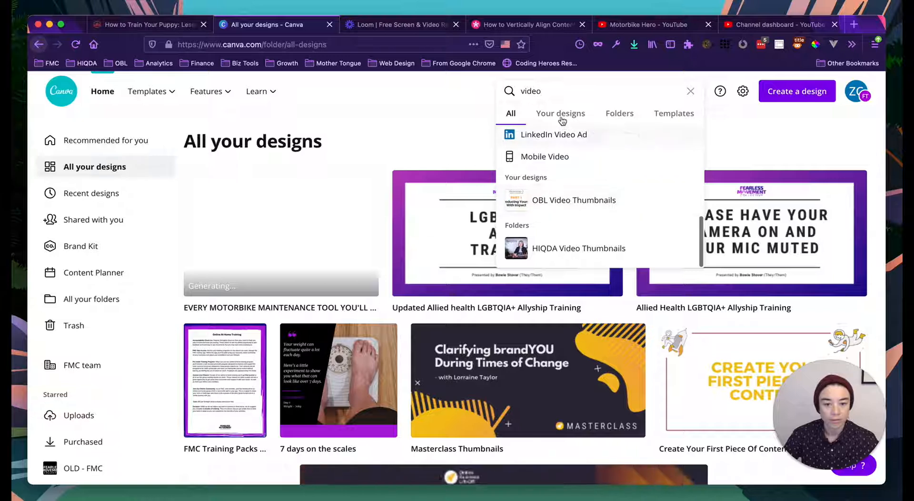
pyautogui.scroll(1, 575, 218)
pyautogui.scroll(7, 574, 217)
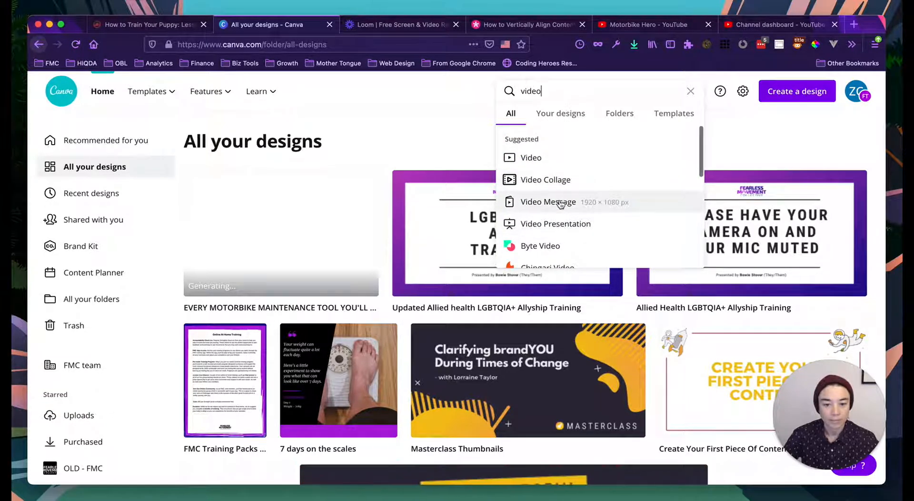
pyautogui.click(546, 158)
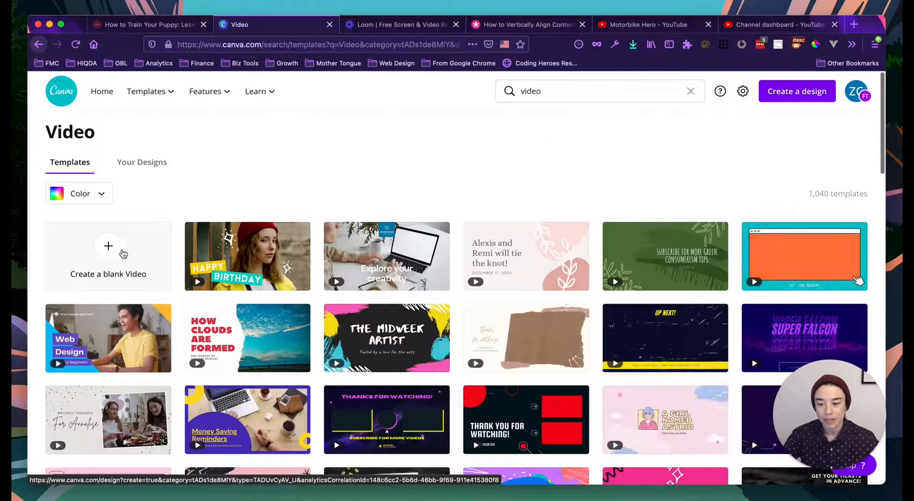
# - Create a blank 5-second 1080p video design, then return to the Video templates tab
pyautogui.click(107, 250)
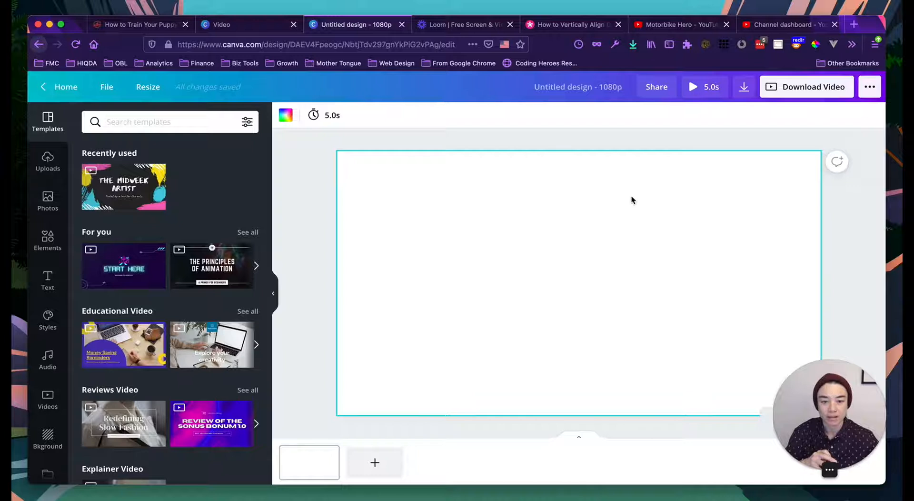
pyautogui.click(542, 167)
pyautogui.click(252, 25)
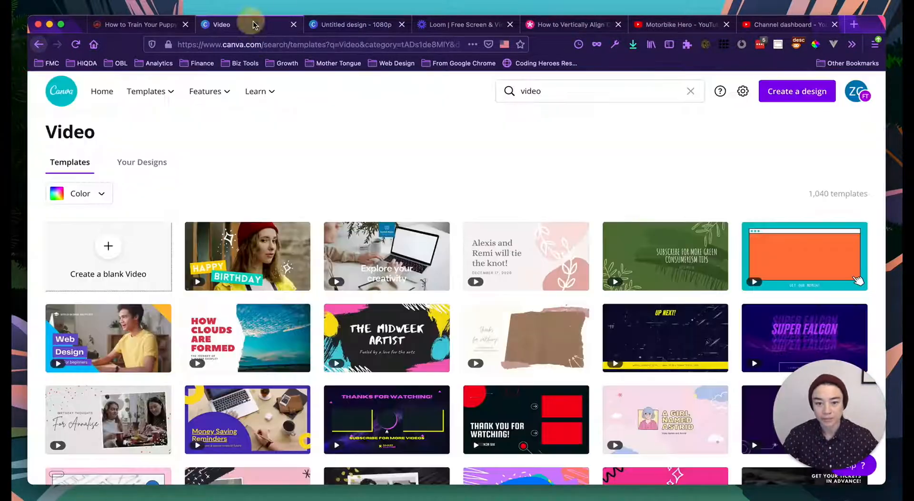
# - Search 'youtube thumbnails' and show the YouTube Thumbnail templates (529 results)
pyautogui.click(606, 91)
pyautogui.write('yu')
pyautogui.press('BackSpace')
pyautogui.write('outub')
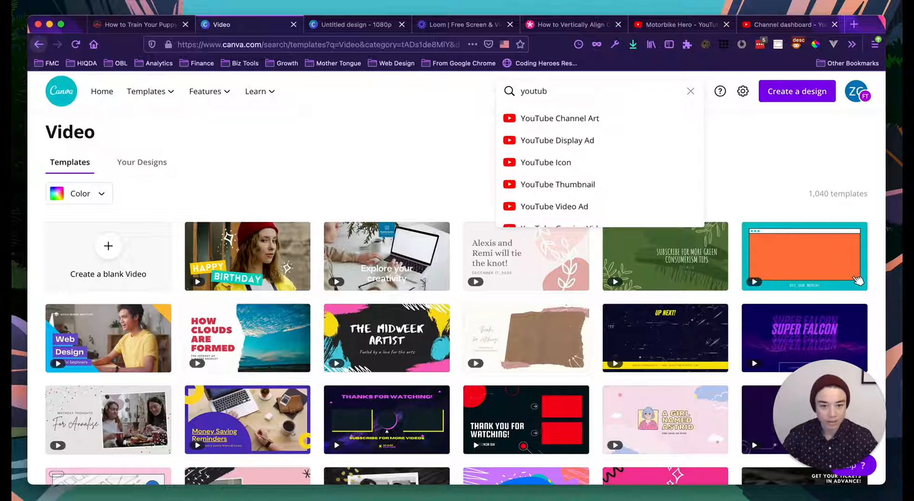
pyautogui.scroll(-2, 579, 184)
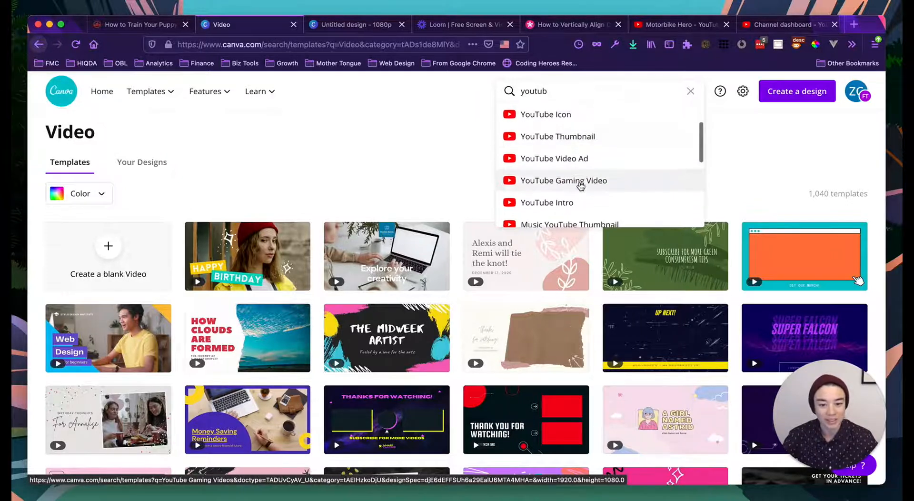
pyautogui.scroll(2, 579, 182)
pyautogui.scroll(-5, 580, 184)
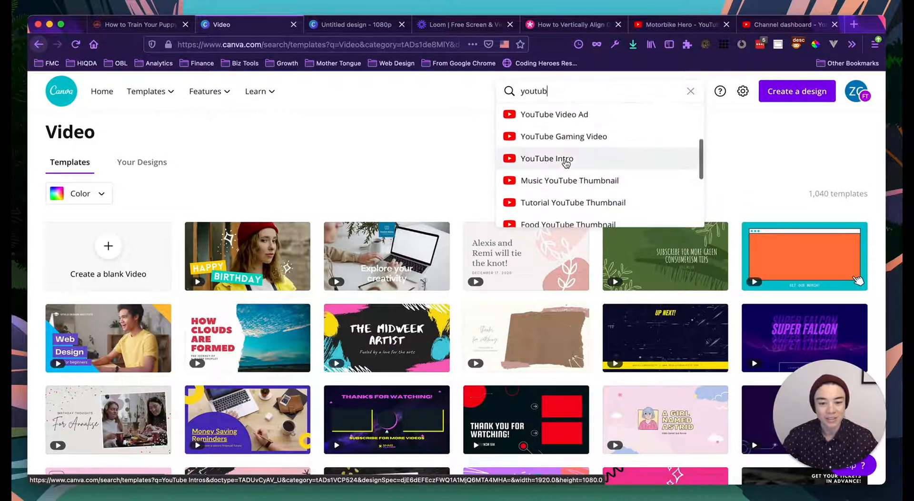
pyautogui.scroll(5, 565, 164)
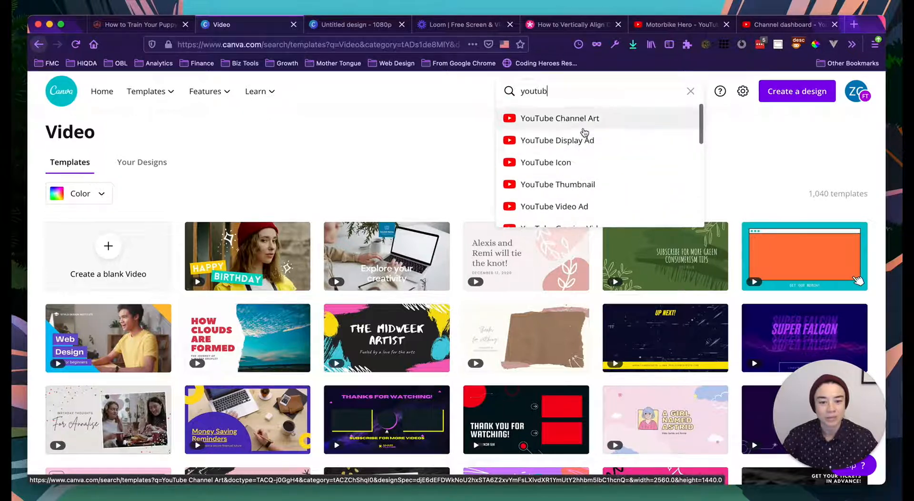
pyautogui.click(588, 189)
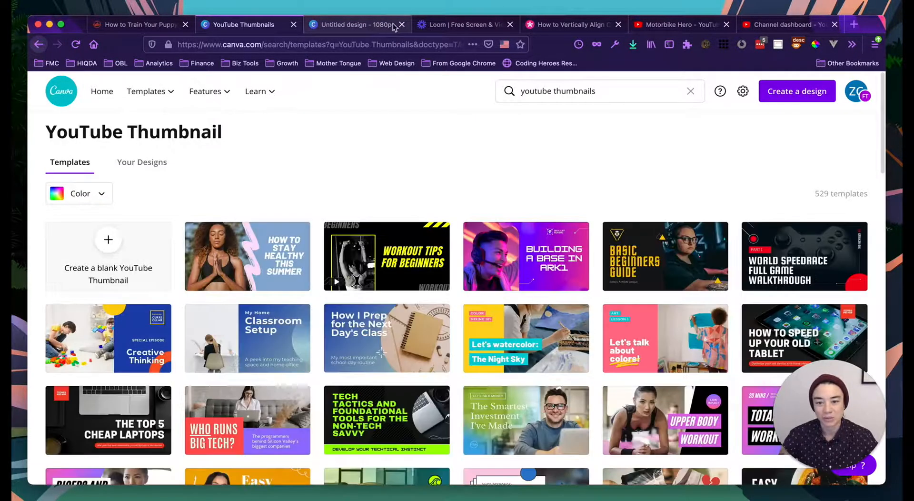
# - Close the leftover Untitled design tab and scroll through the thumbnail templates
pyautogui.click(401, 24)
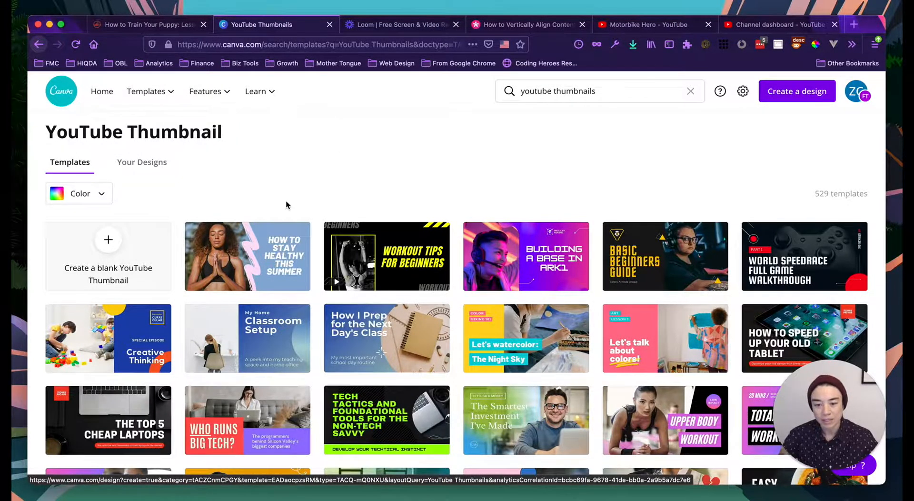
pyautogui.scroll(-1, 285, 204)
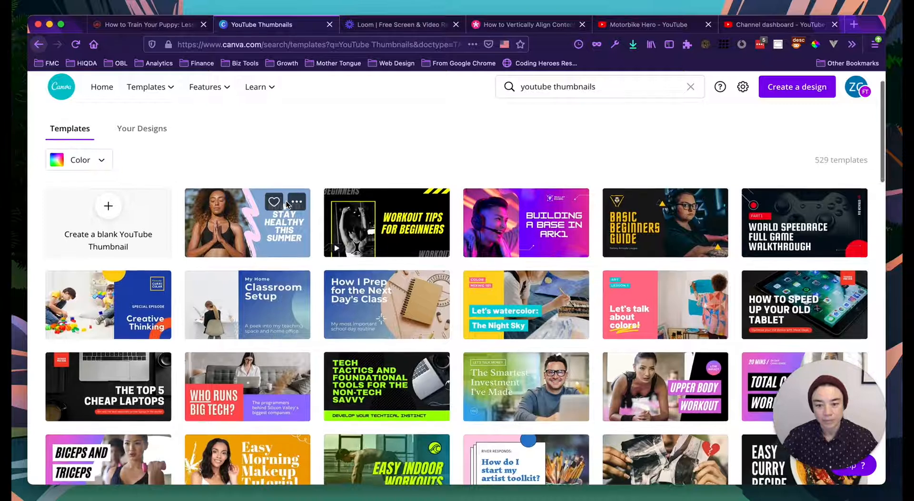
pyautogui.scroll(-1, 286, 200)
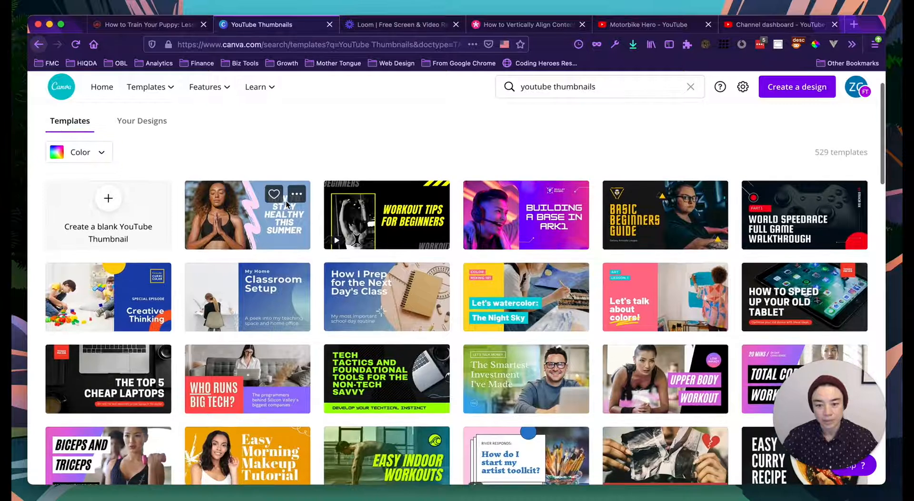
# - Start from the Workout Tips template and change its headline to 'WELCOME TO MOTORBIKE HERO'
pyautogui.click(369, 220)
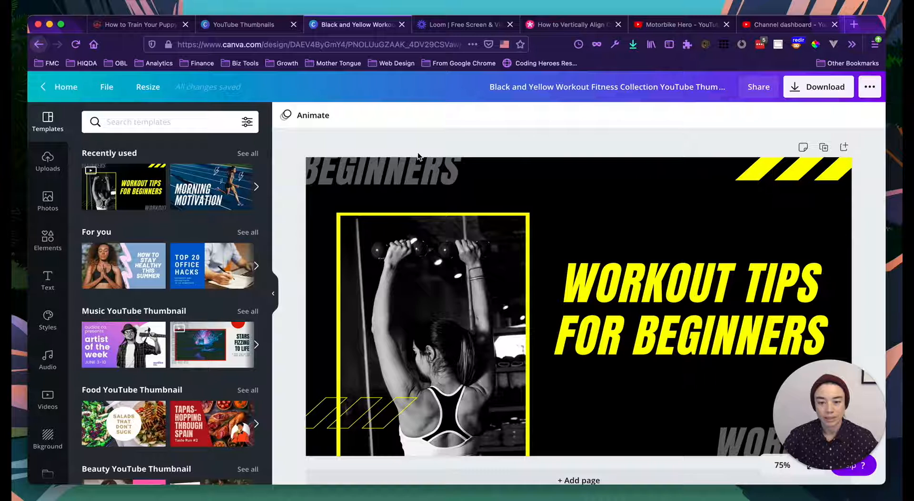
pyautogui.click(637, 289)
pyautogui.doubleClick(635, 286)
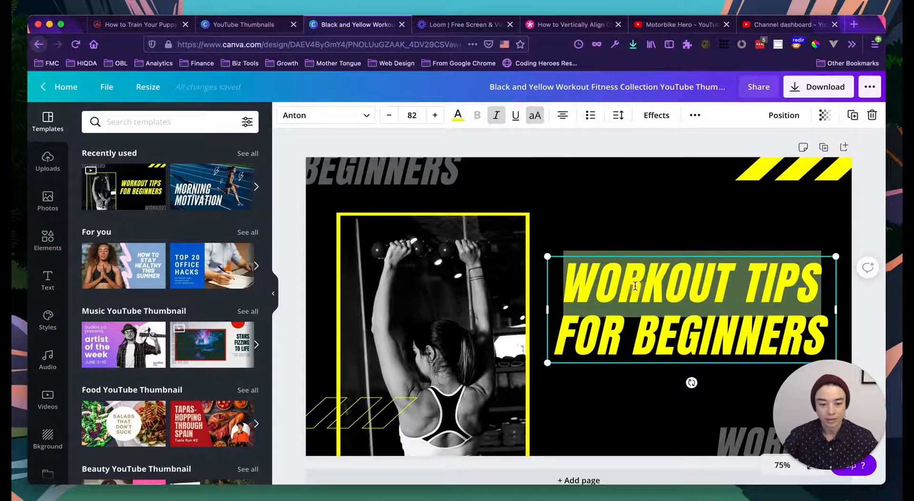
pyautogui.tripleClick(654, 320)
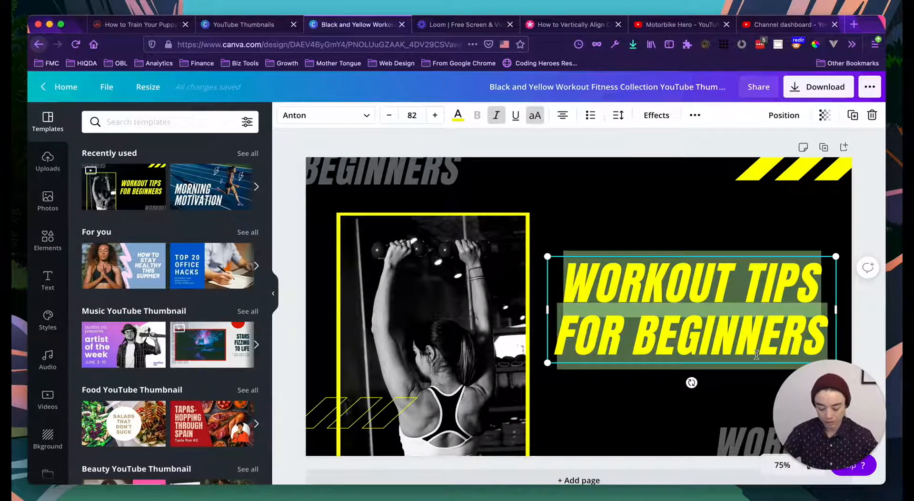
pyautogui.write('WELCOME TO MOTORBIKE H')
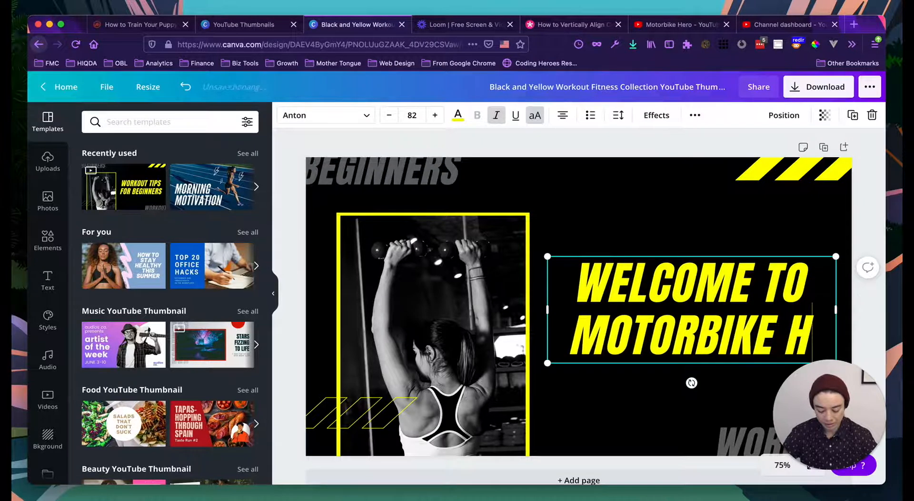
pyautogui.write('ERO')
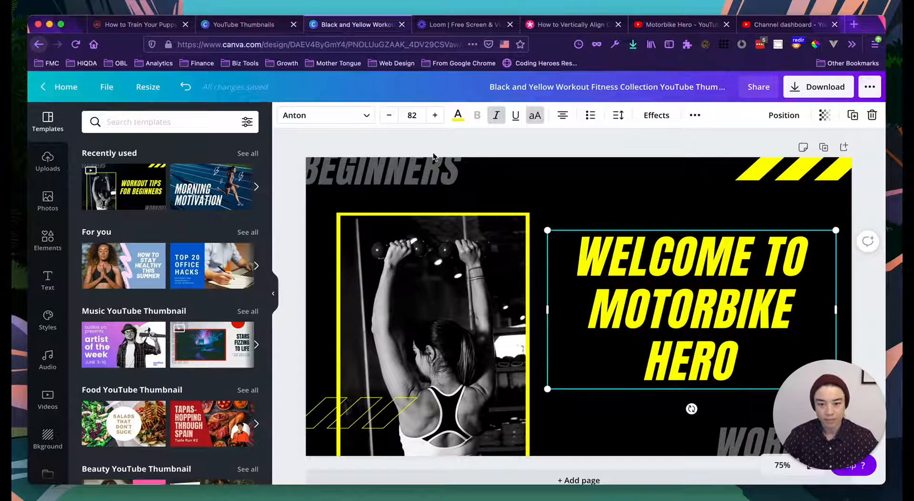
# - Set the headline font size to 77 so it fits two lines, and check text colours
pyautogui.click(391, 116)
pyautogui.click(391, 116)
pyautogui.click(391, 116)
pyautogui.click(393, 117)
pyautogui.click(393, 117)
pyautogui.click(393, 117)
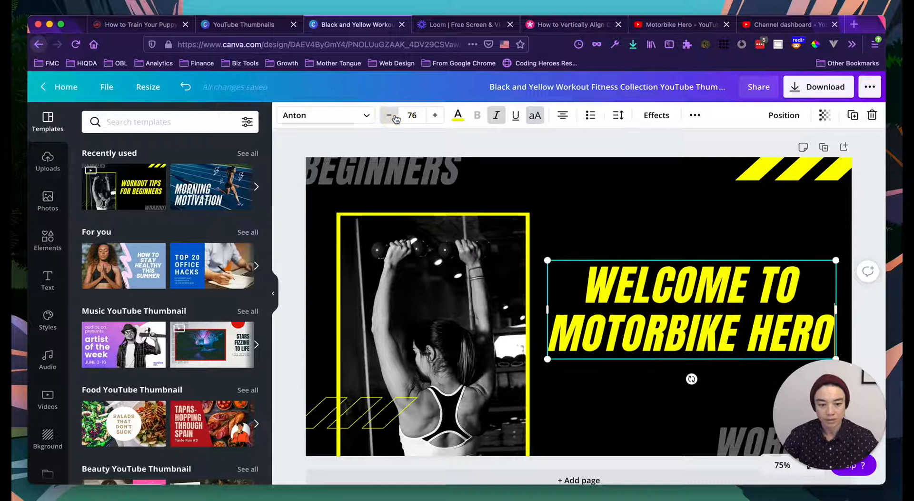
pyautogui.click(435, 116)
pyautogui.click(457, 116)
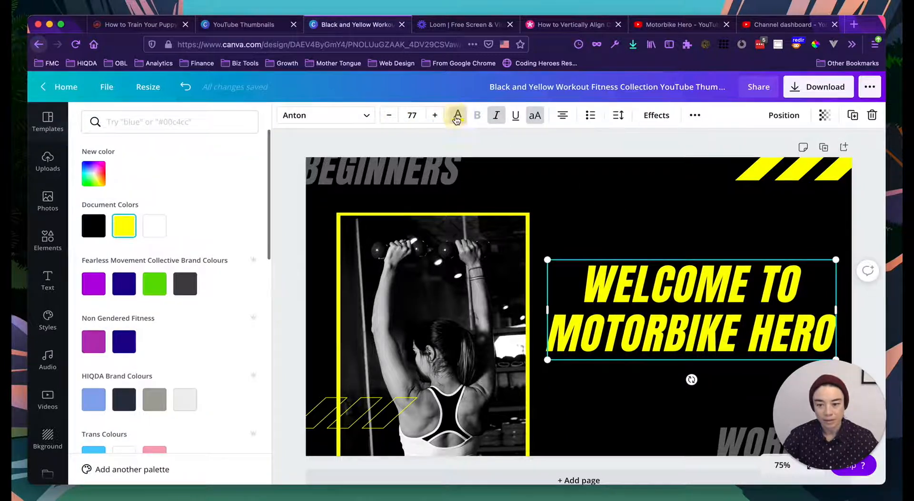
pyautogui.click(257, 25)
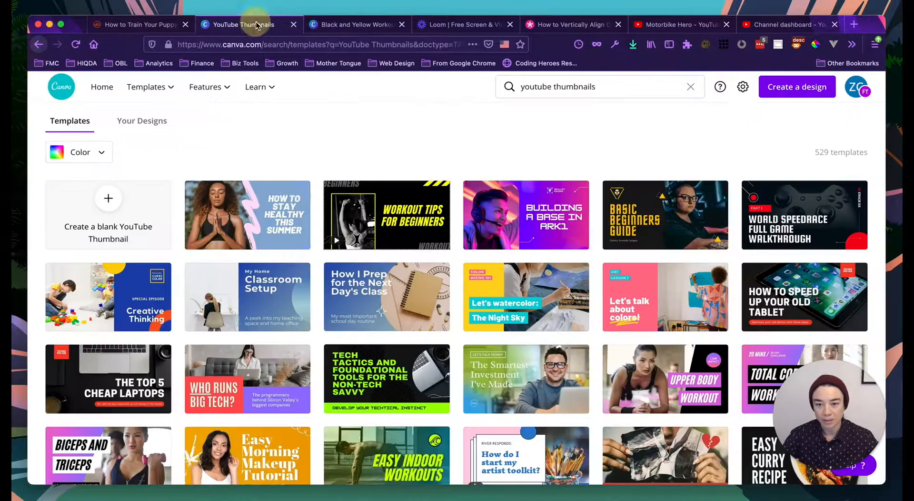
# - From Canva Home, list all your designs and open the Motorbike Hero design in a new tab
pyautogui.click(100, 88)
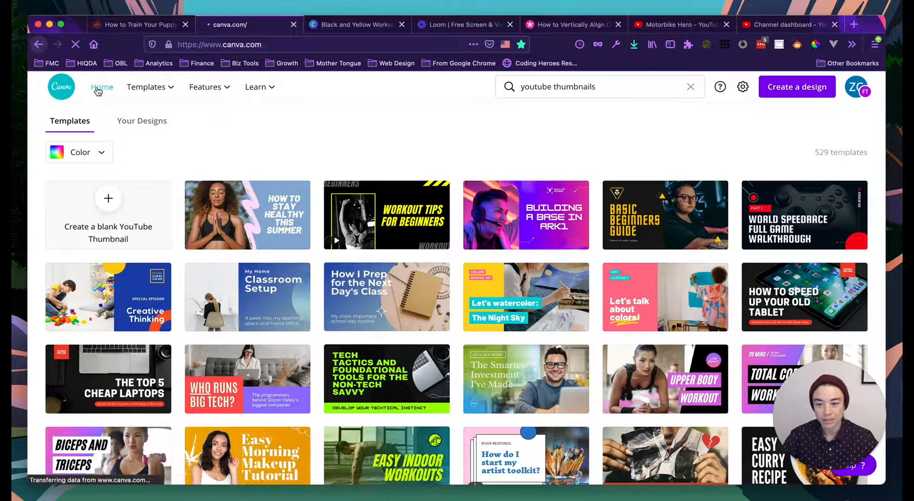
pyautogui.scroll(-5, 311, 373)
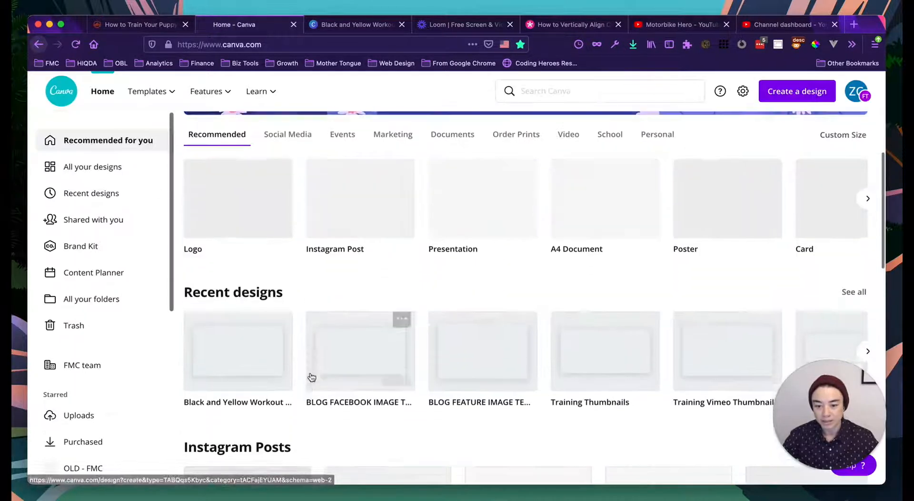
pyautogui.hscroll(10, 564, 347)
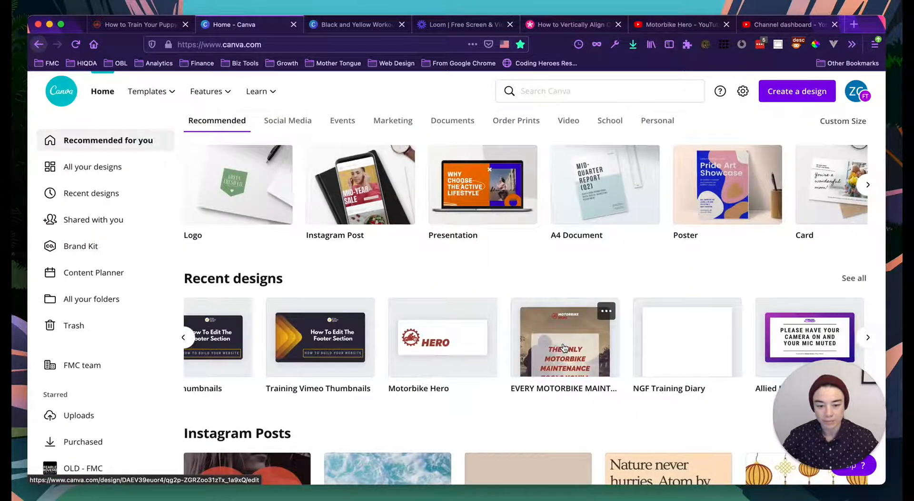
pyautogui.hscroll(15, 564, 348)
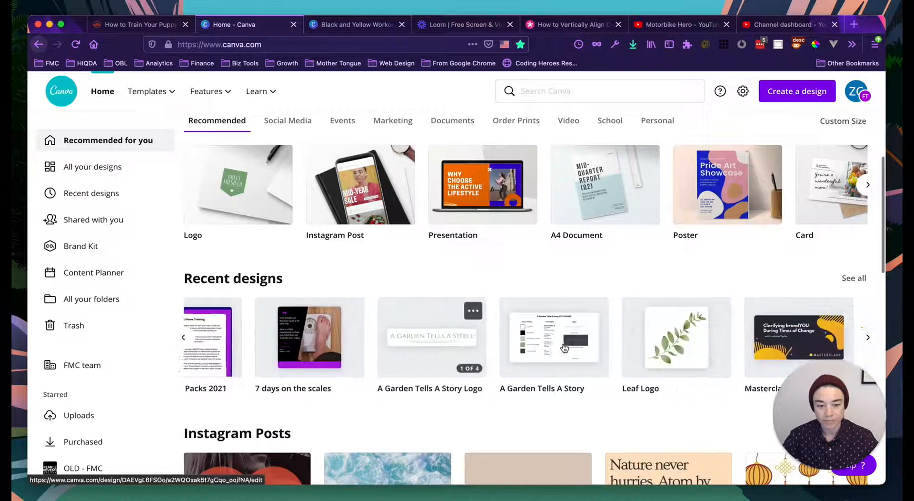
pyautogui.click(97, 166)
pyautogui.scroll(-10, 475, 309)
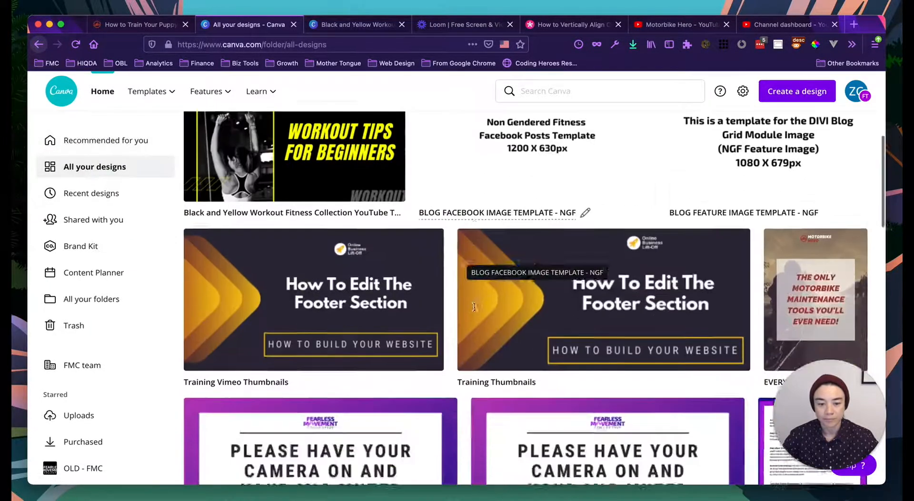
pyautogui.scroll(-10, 475, 307)
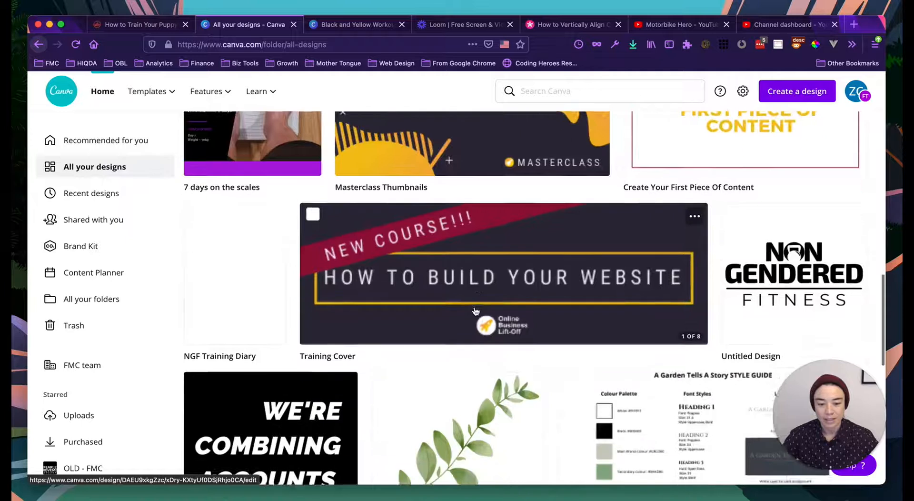
pyautogui.scroll(-8, 475, 309)
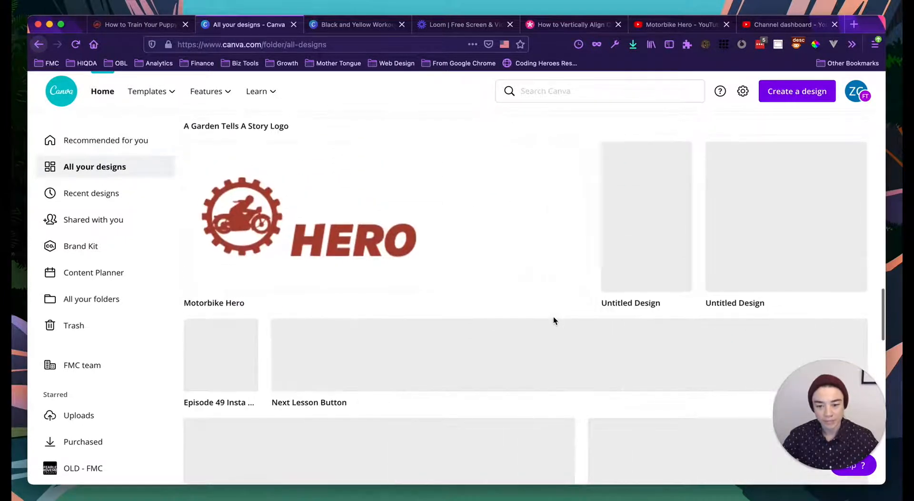
pyautogui.scroll(-3, 553, 320)
pyautogui.scroll(-7, 553, 317)
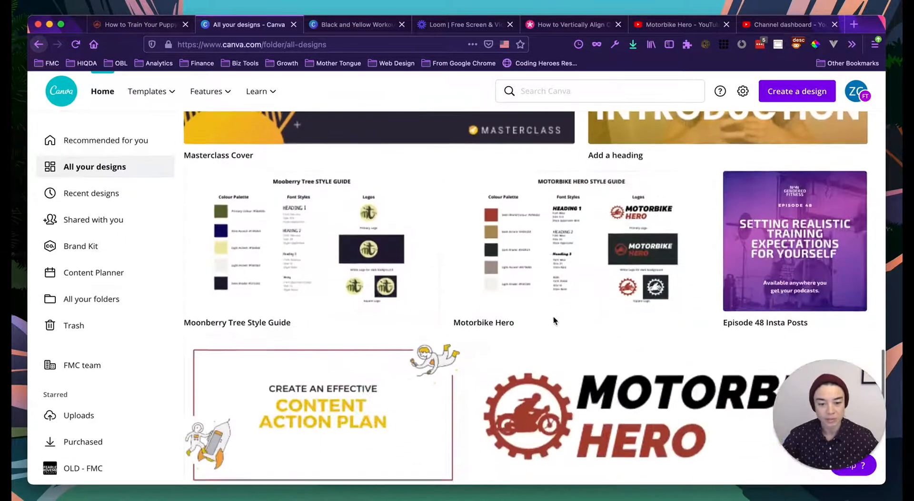
pyautogui.click(510, 235)
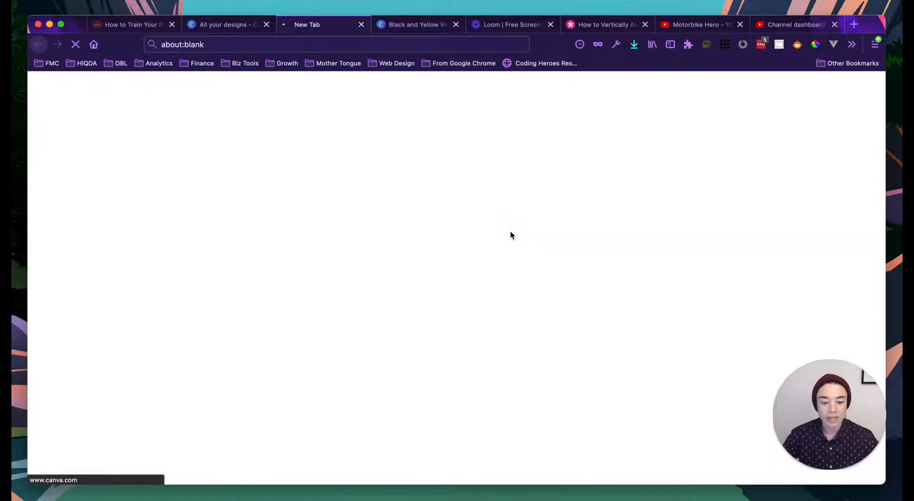
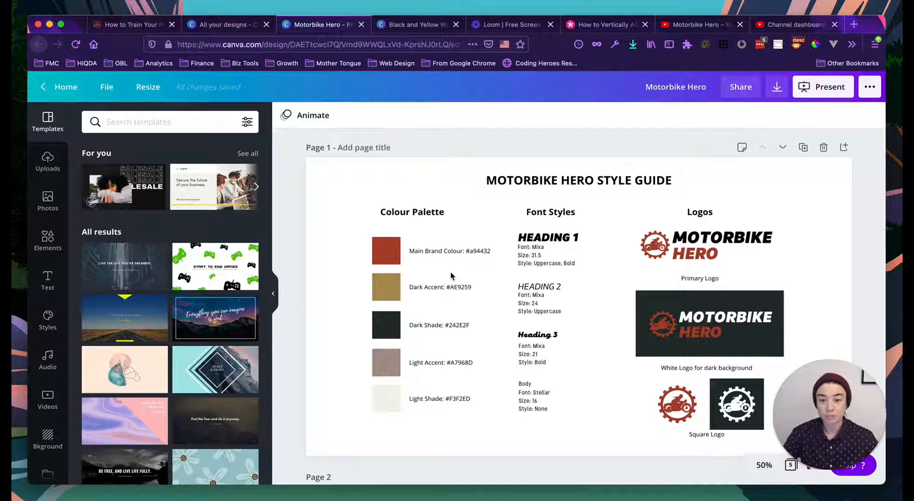
# - Select the Main Brand Colour square and reveal its hex code #A94432 under New color
pyautogui.click(387, 256)
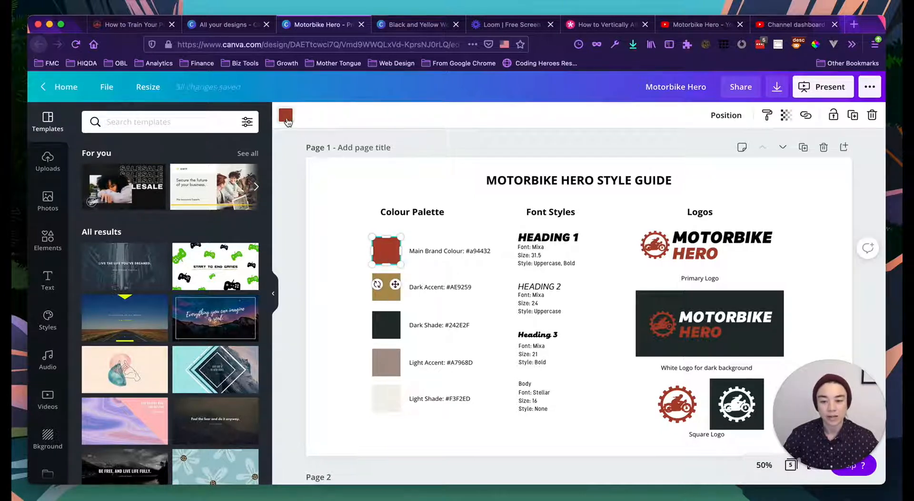
pyautogui.click(286, 114)
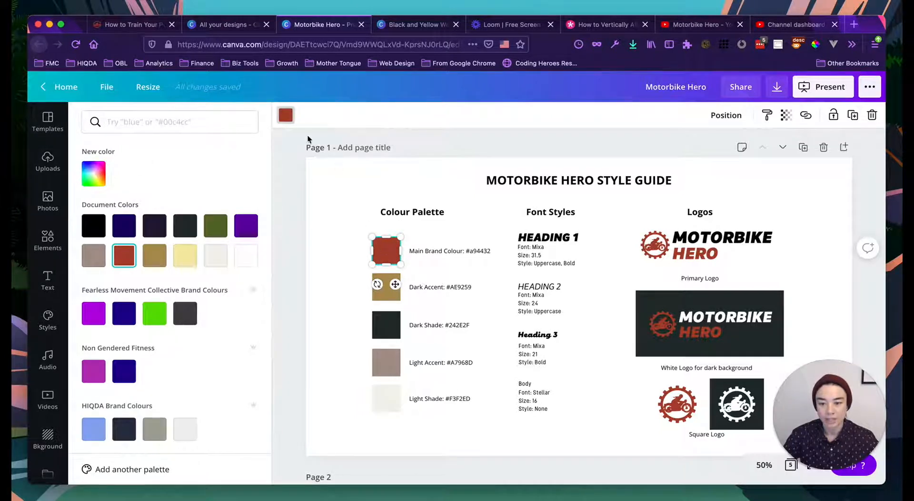
pyautogui.click(94, 176)
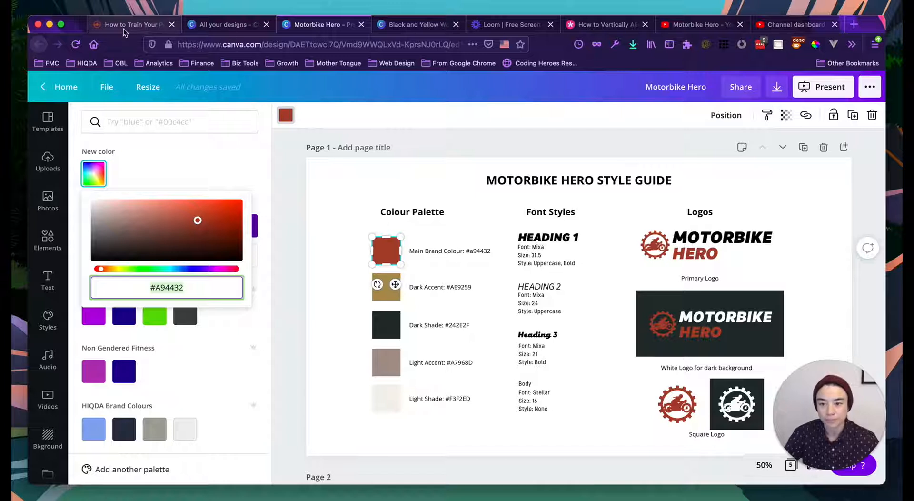
# - In the Black and Yellow thumbnail, make the headline text brand red #a94432
pyautogui.click(410, 25)
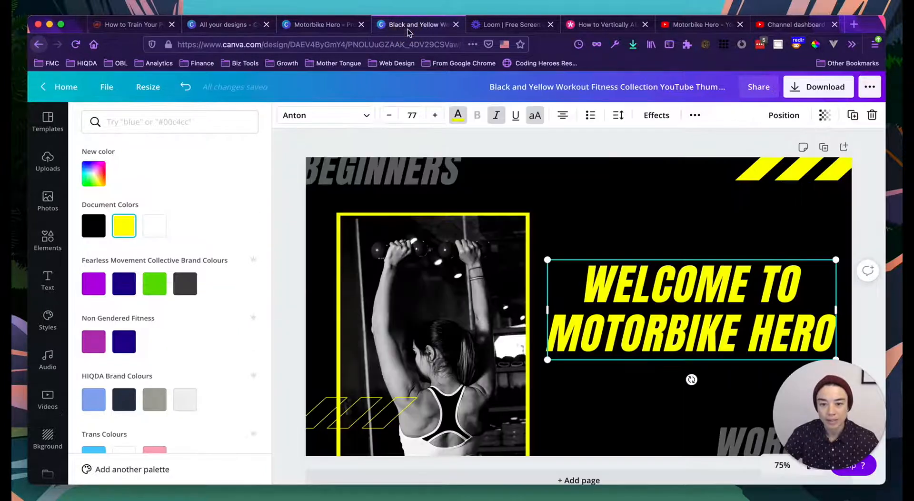
pyautogui.click(124, 130)
pyautogui.write('#a94432')
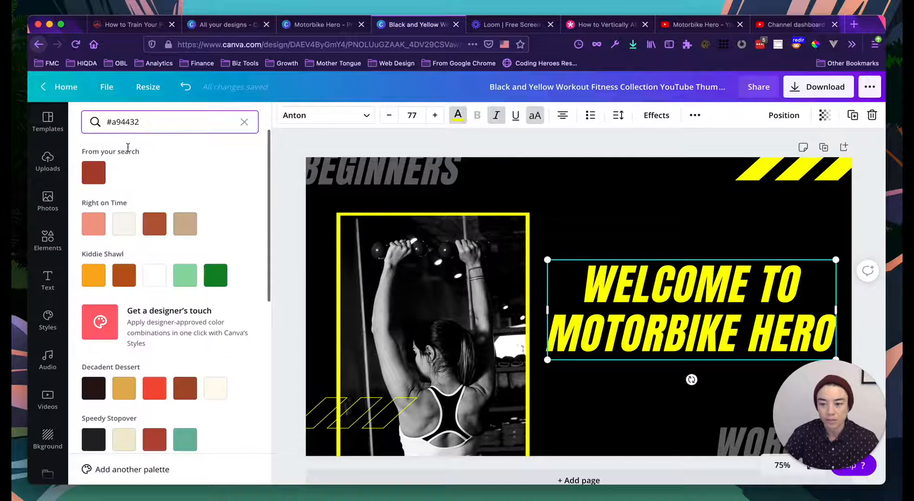
pyautogui.click(94, 172)
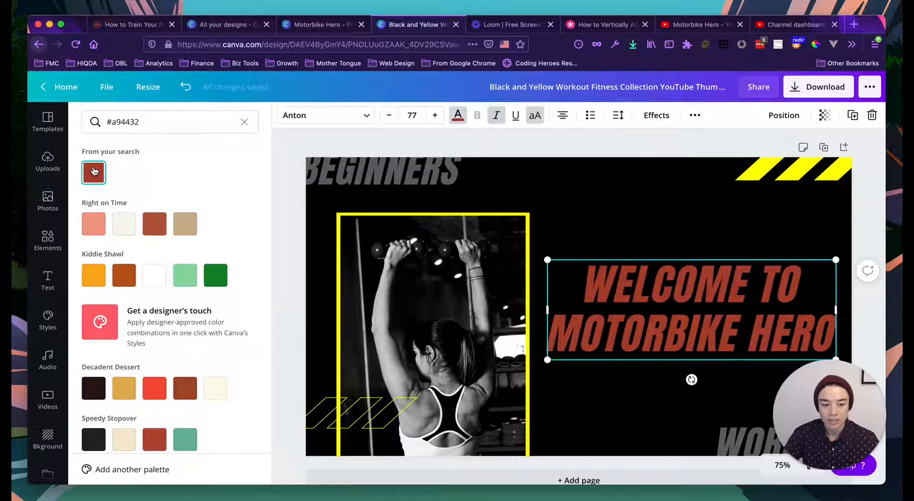
# - Recolour the yellow stripes at the top right to the brand red
pyautogui.click(786, 174)
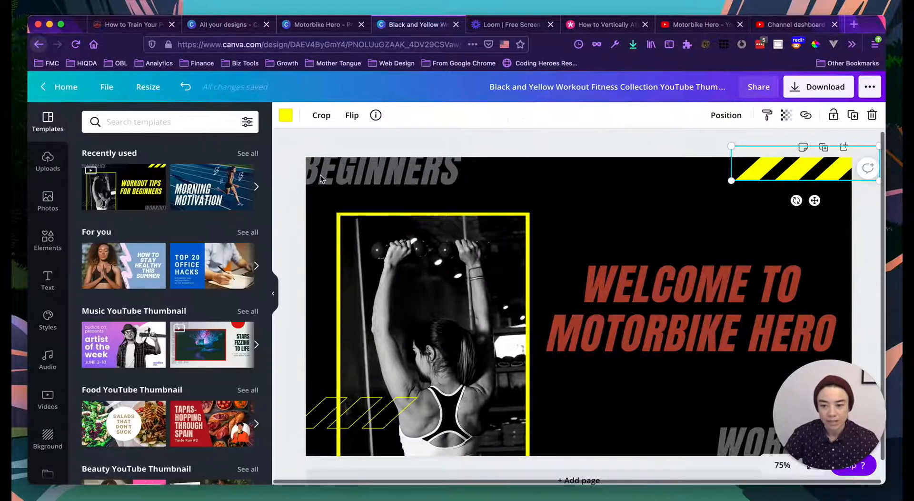
pyautogui.click(284, 117)
pyautogui.click(123, 236)
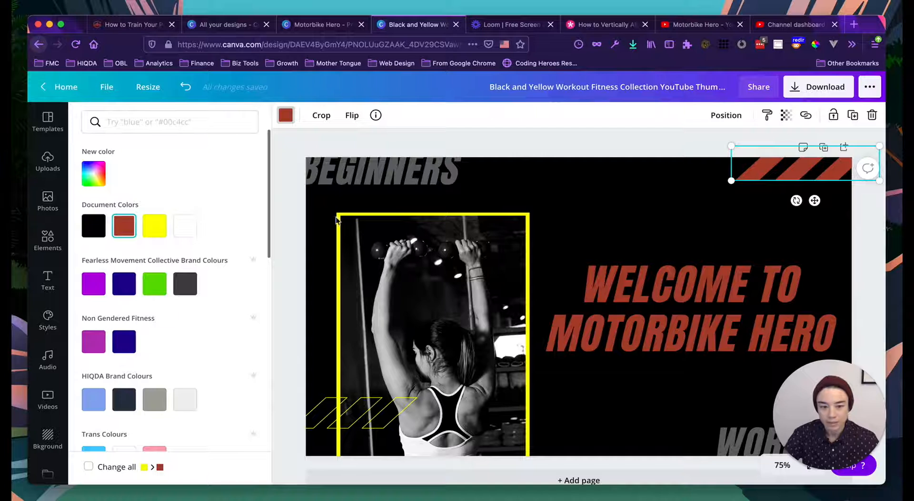
pyautogui.click(277, 230)
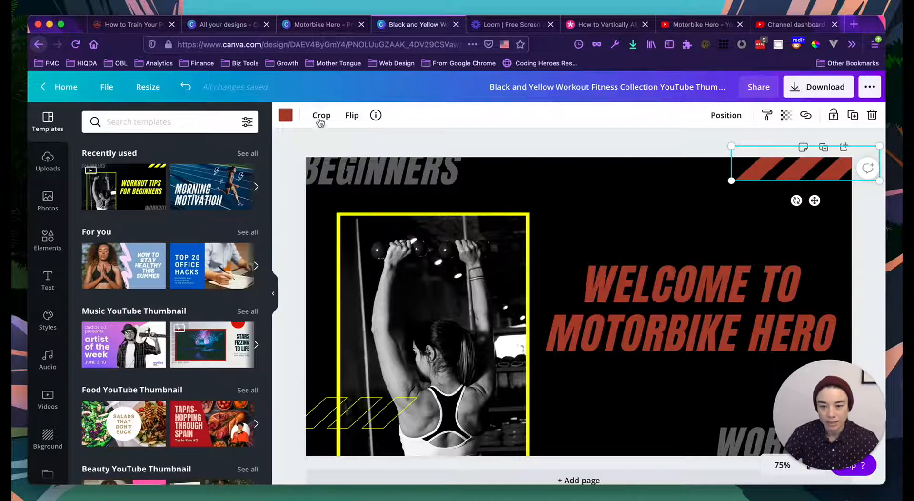
pyautogui.click(286, 116)
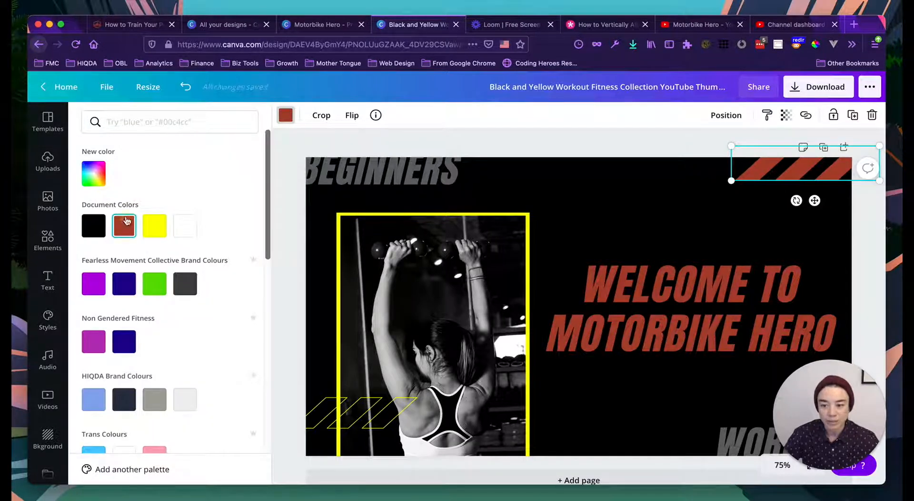
# - Ungroup the workout photo from its frame and make the photo border brand red
pyautogui.click(344, 246)
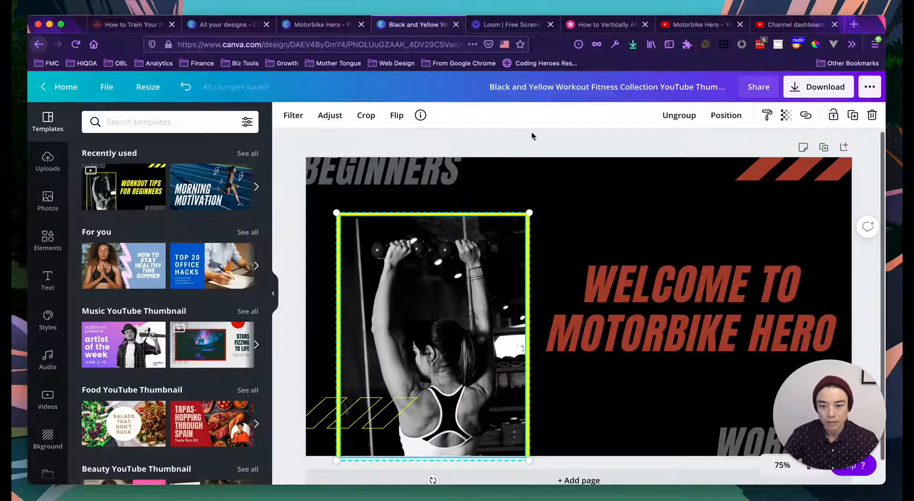
pyautogui.click(678, 115)
pyautogui.click(599, 151)
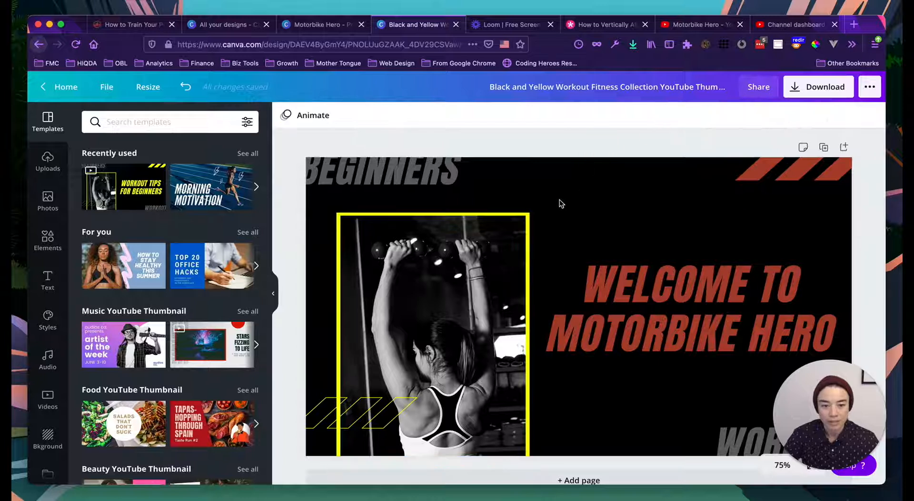
pyautogui.click(527, 238)
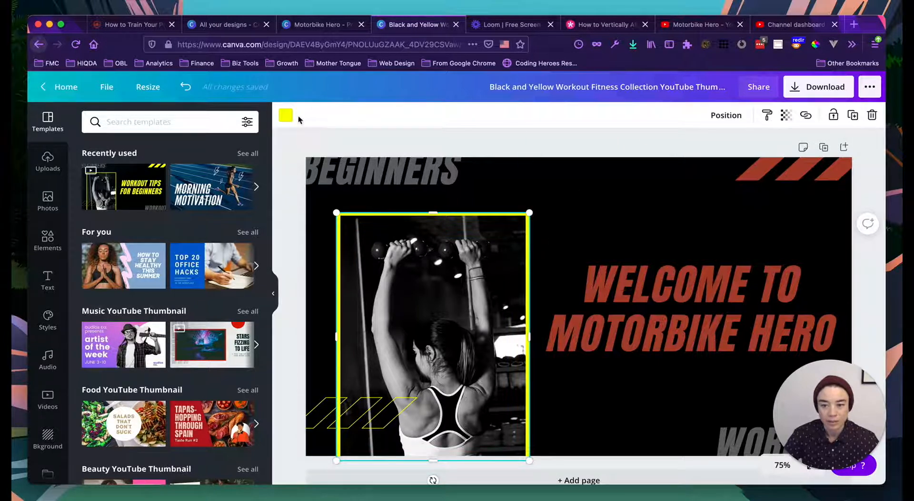
pyautogui.click(286, 115)
pyautogui.click(133, 228)
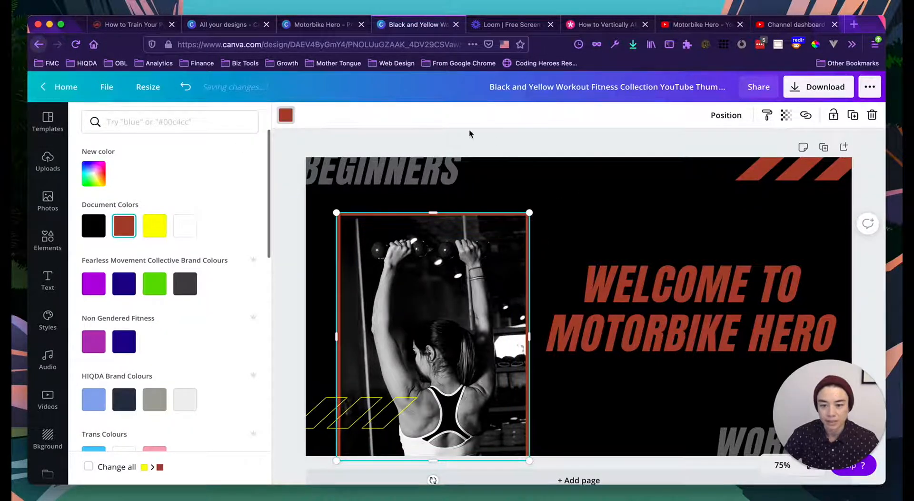
pyautogui.press('Escape')
# - Recolour the small diagonal stripes at bottom left to the brand red
pyautogui.click(318, 423)
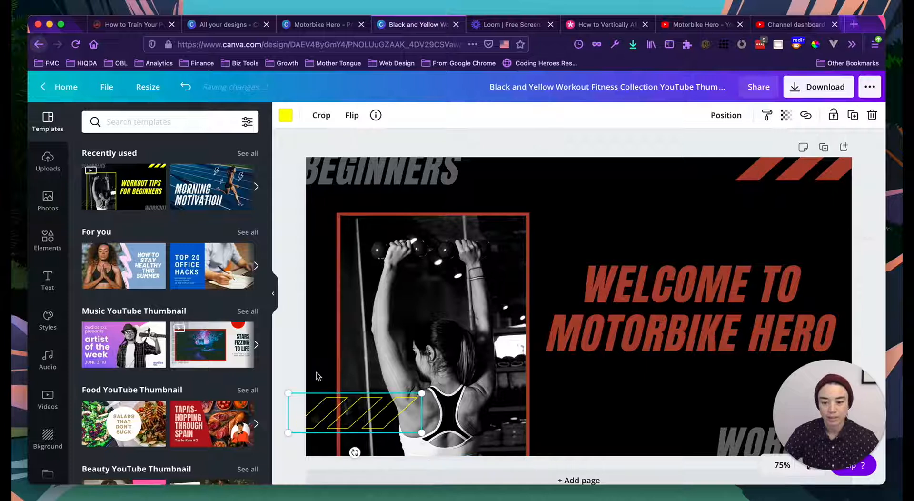
pyautogui.click(285, 115)
pyautogui.click(125, 227)
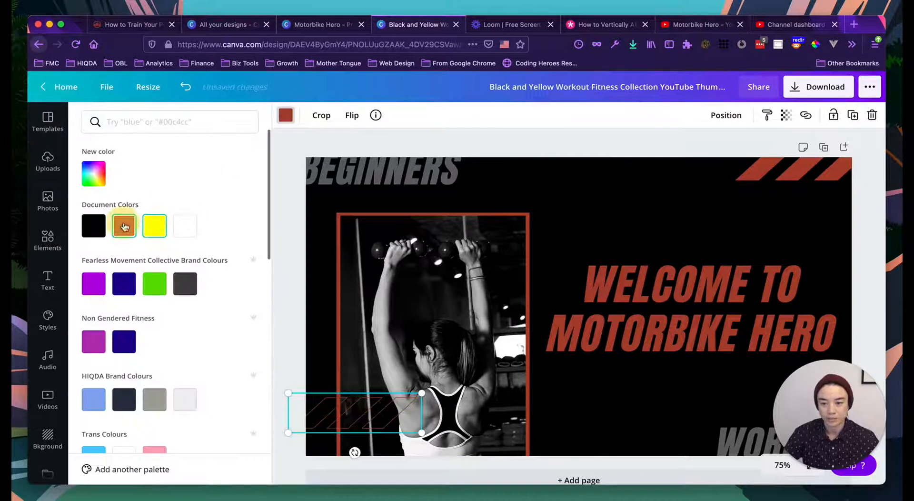
pyautogui.press('Escape')
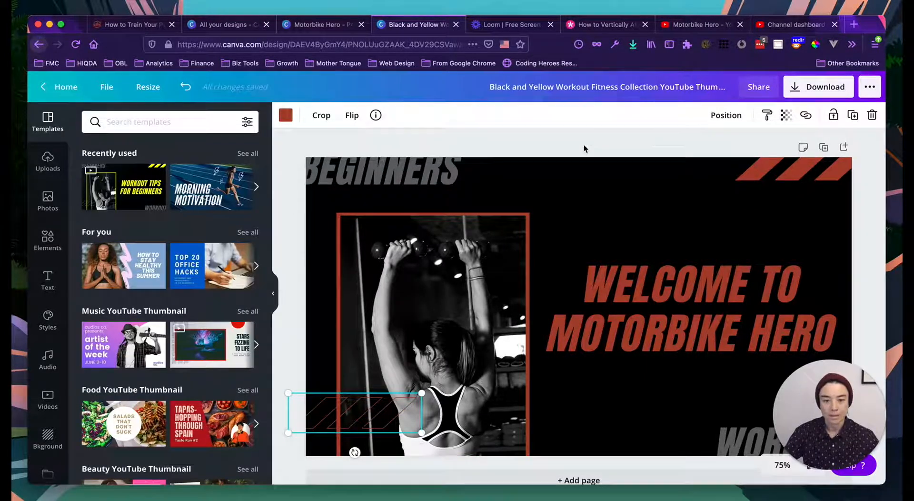
pyautogui.click(609, 156)
pyautogui.scroll(-2, 694, 249)
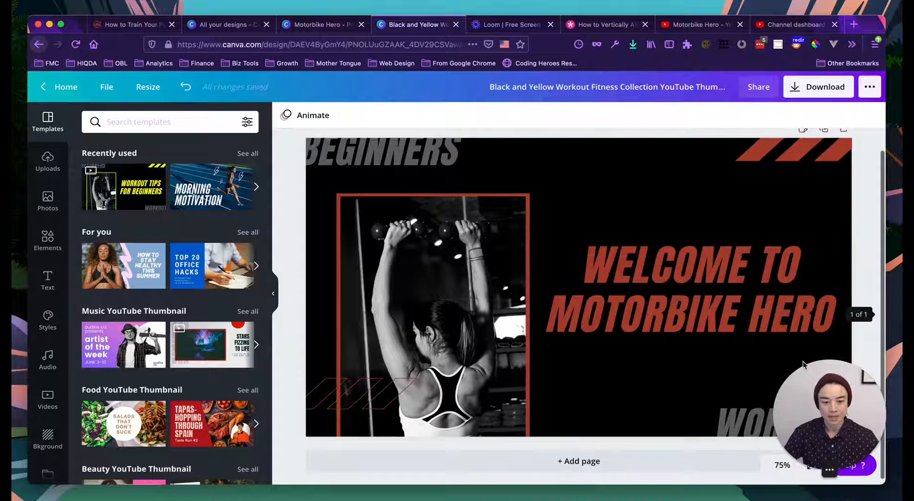
# - Search the stock Photos library for 'motorbike'
pyautogui.moveTo(820, 377); pyautogui.dragTo(83, 380)
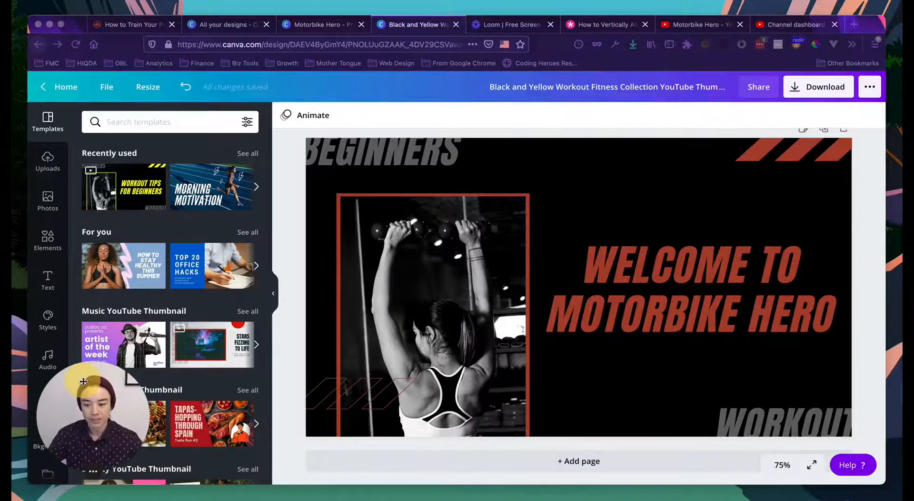
pyautogui.scroll(2, 540, 365)
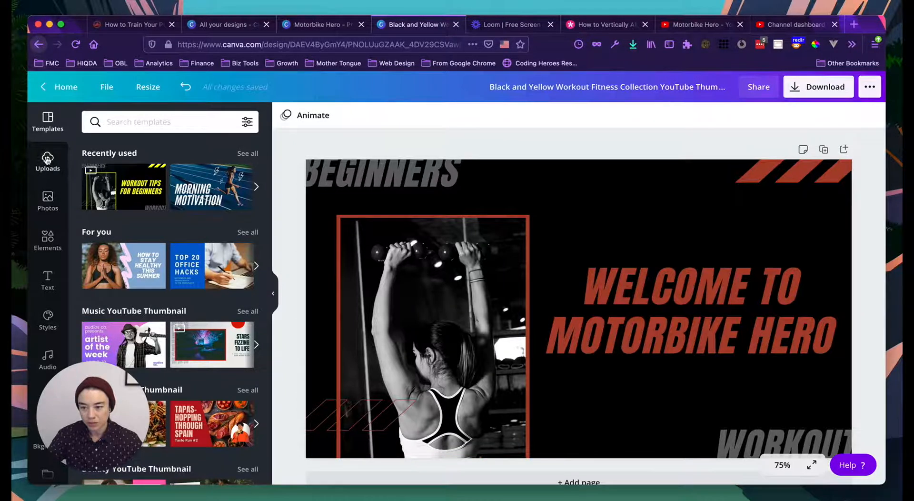
pyautogui.click(46, 160)
pyautogui.click(48, 199)
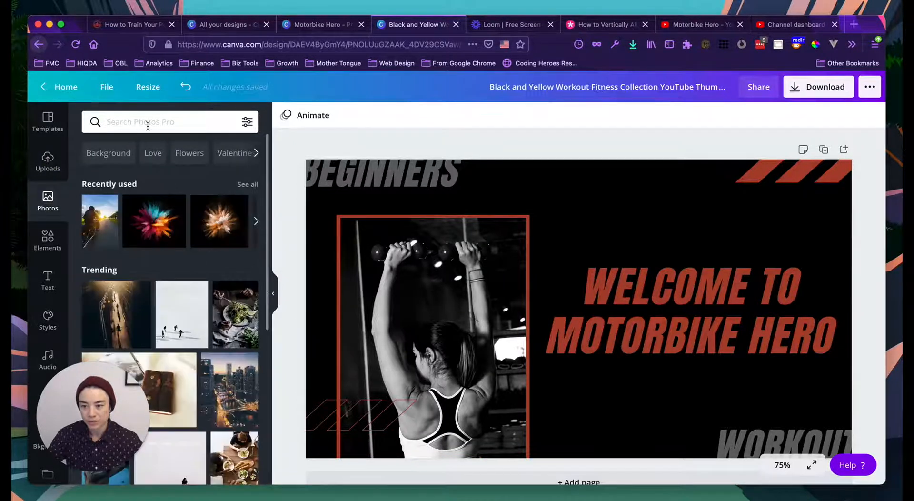
pyautogui.click(147, 125)
pyautogui.write('mot')
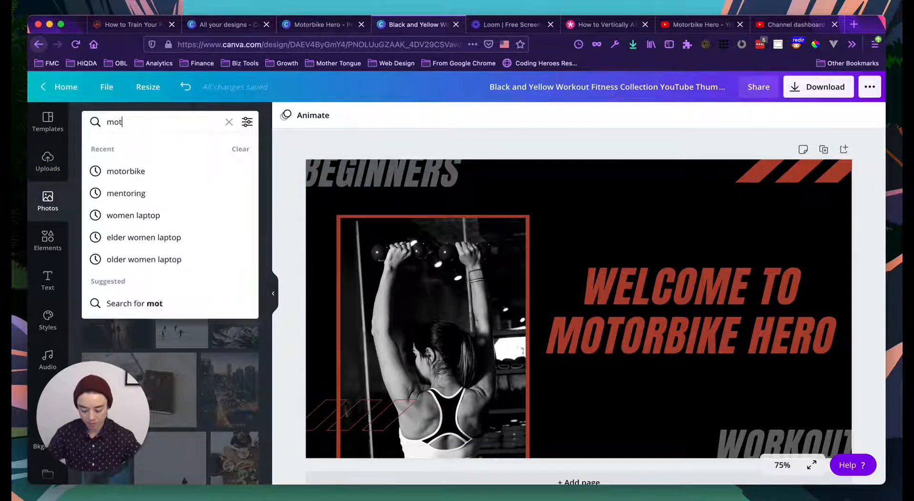
pyautogui.write('orbike')
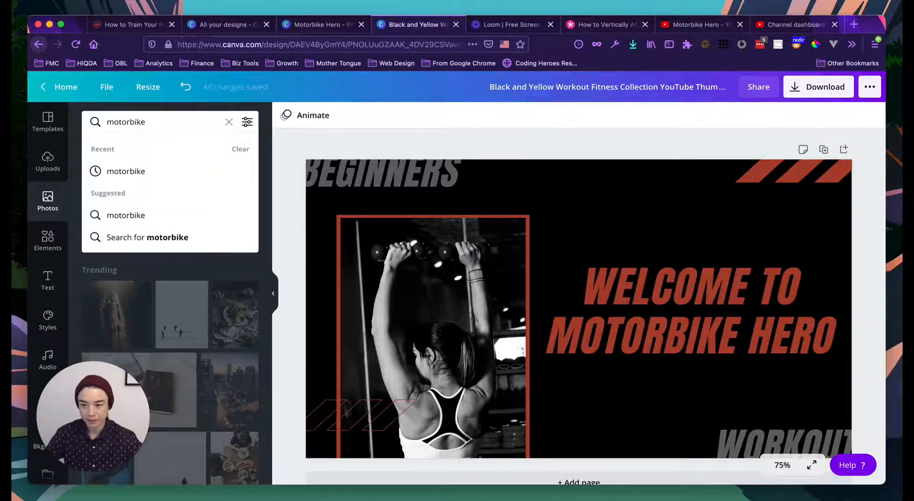
pyautogui.press('Return')
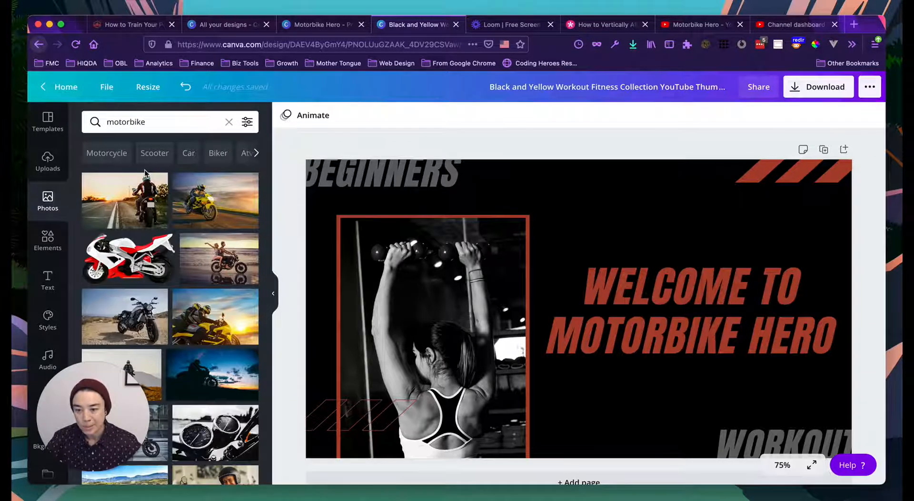
# - Try a mountain rider photo, then a landscape motorbike shot in the frame, cropping it
pyautogui.scroll(-1, 145, 170)
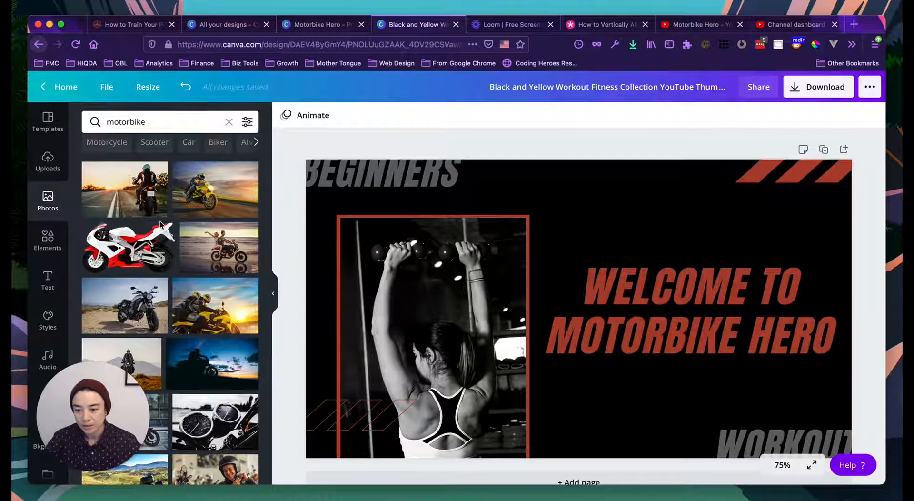
pyautogui.scroll(-5, 160, 223)
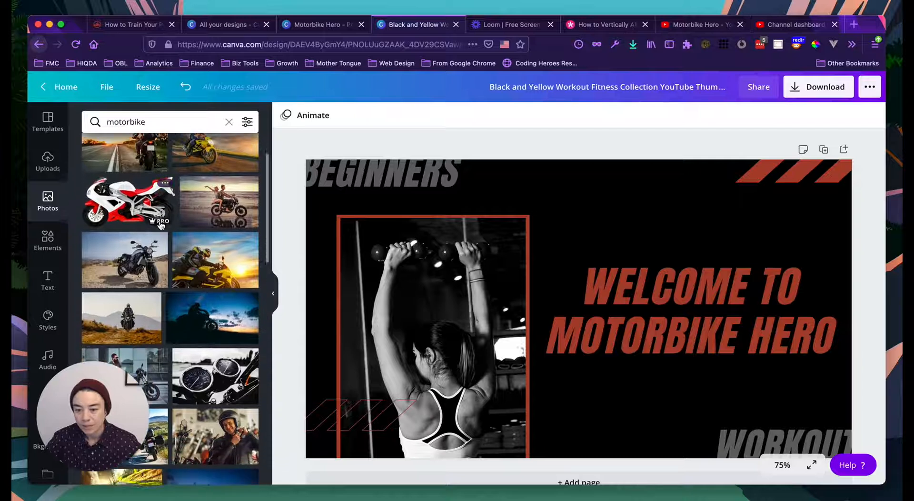
pyautogui.scroll(-3, 160, 224)
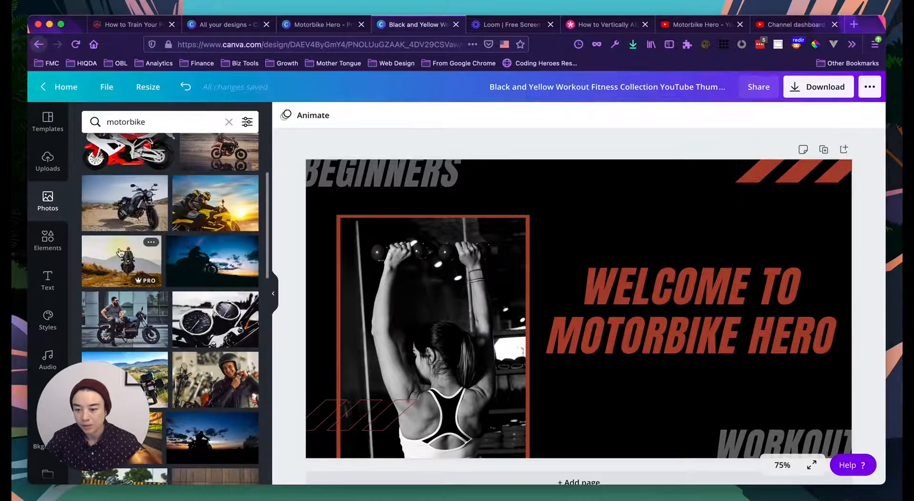
pyautogui.moveTo(287, 283); pyautogui.dragTo(372, 287)
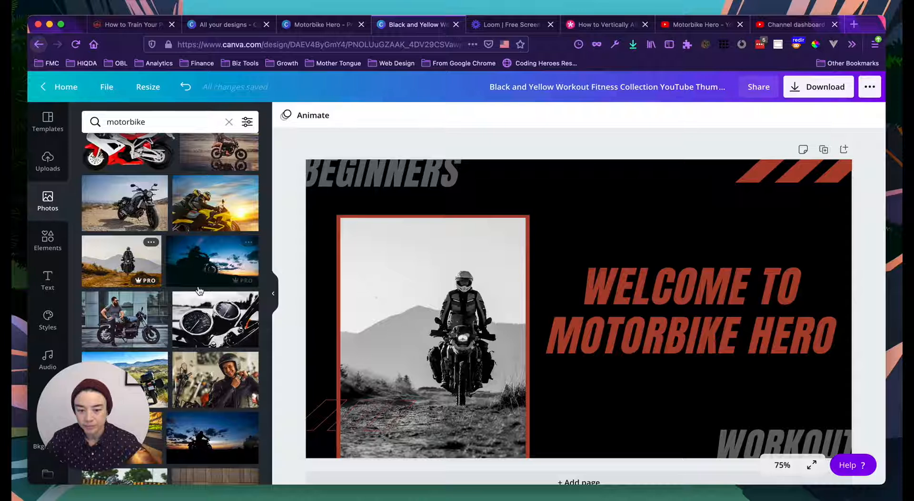
pyautogui.scroll(-2, 168, 259)
pyautogui.scroll(-5, 169, 260)
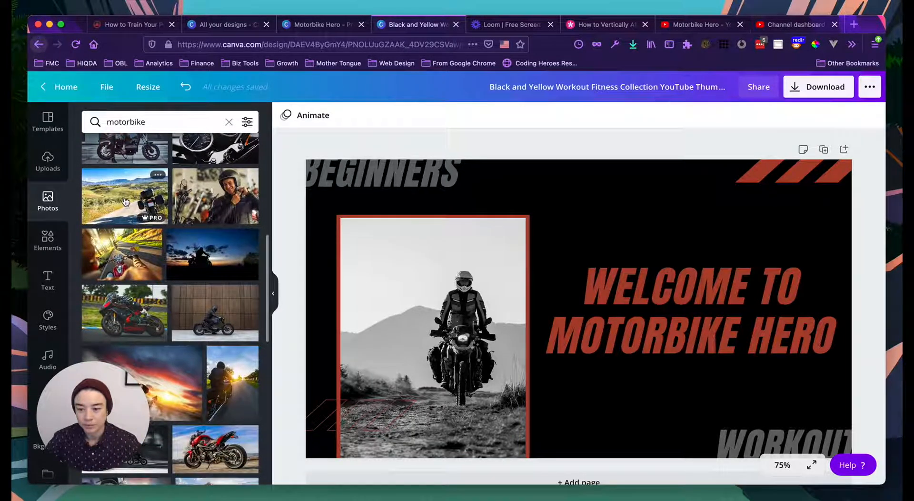
pyautogui.moveTo(125, 201); pyautogui.dragTo(334, 323)
pyautogui.doubleClick(406, 335)
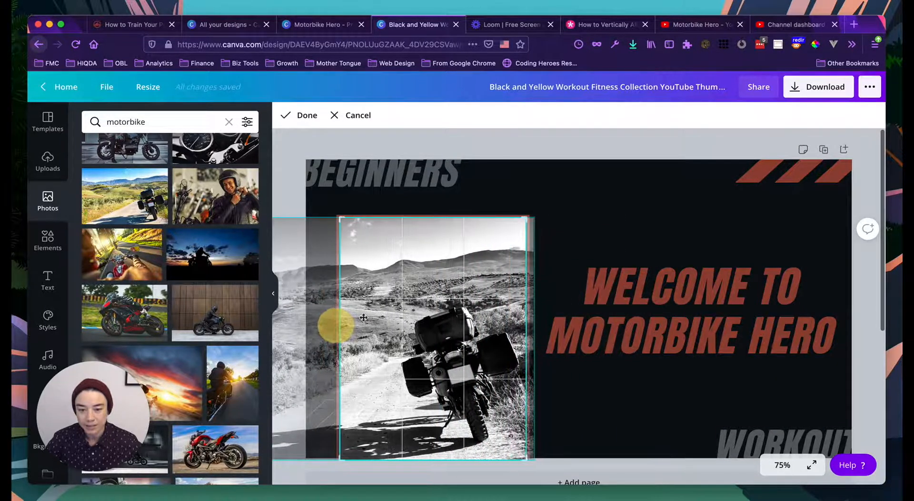
pyautogui.click(502, 145)
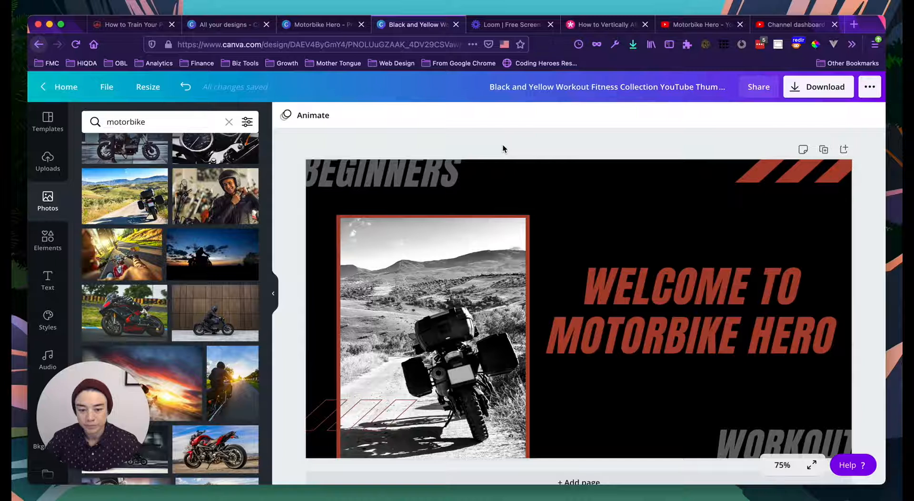
# - Drop the black-and-white road-rider photo into the frame and reposition its crop
pyautogui.scroll(-5, 236, 220)
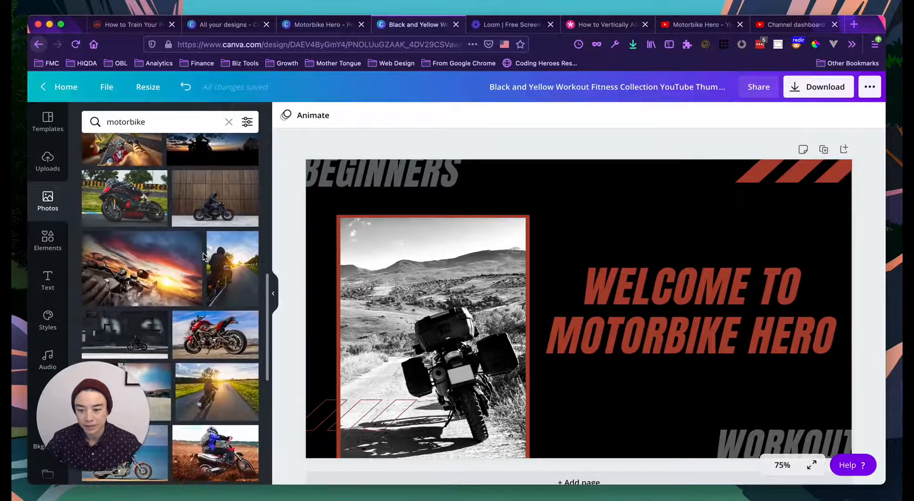
pyautogui.scroll(-3, 203, 255)
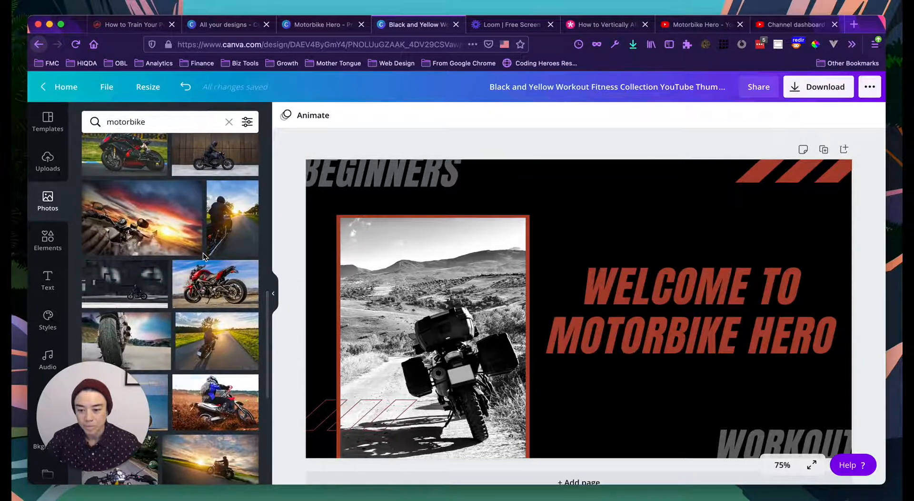
pyautogui.scroll(-1, 203, 257)
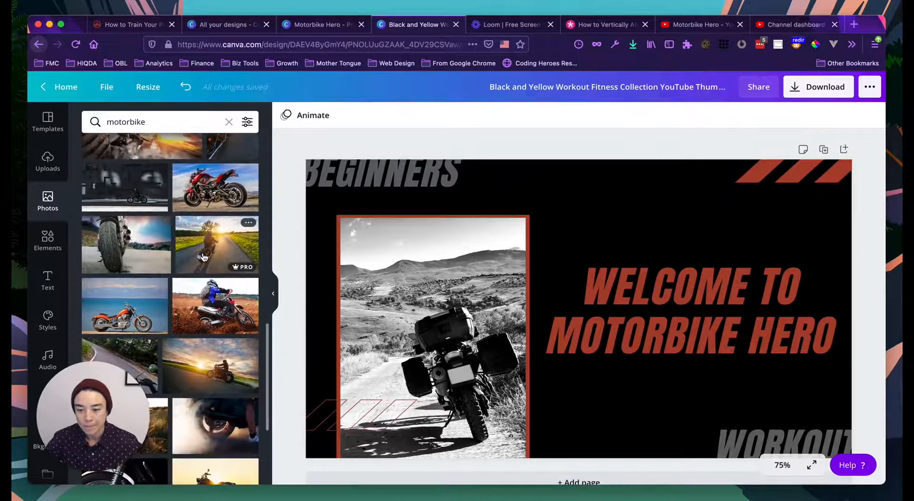
pyautogui.scroll(15, 203, 257)
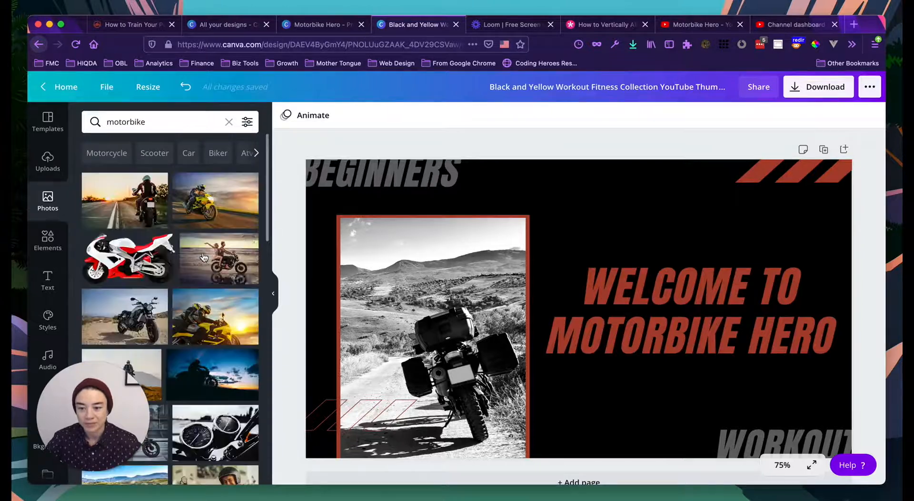
pyautogui.moveTo(135, 208); pyautogui.dragTo(349, 308)
pyautogui.doubleClick(393, 309)
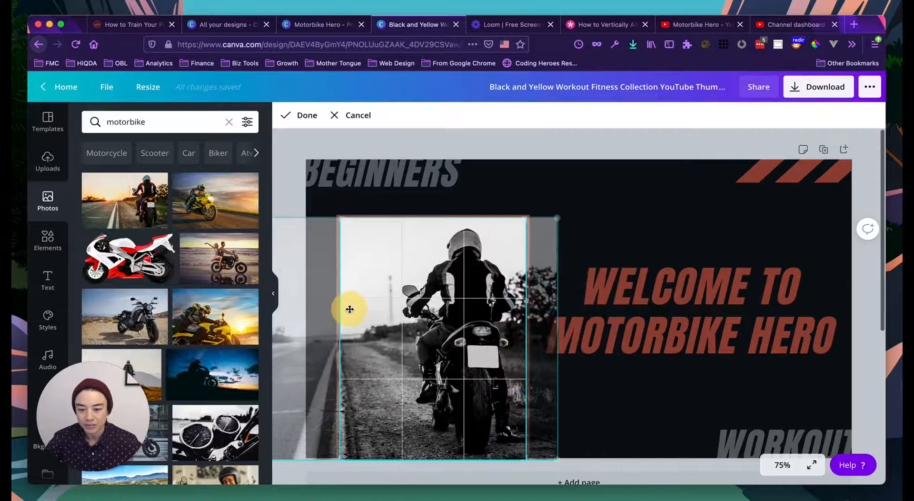
pyautogui.scroll(-3, 164, 297)
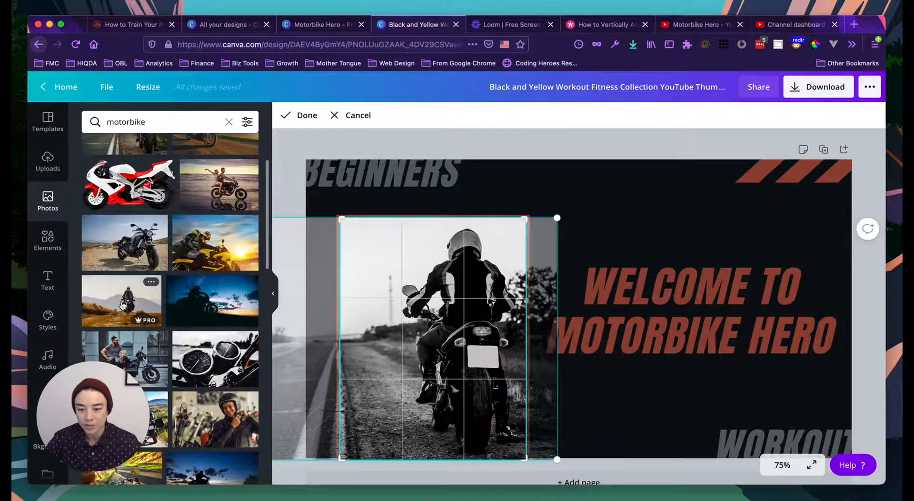
pyautogui.click(450, 150)
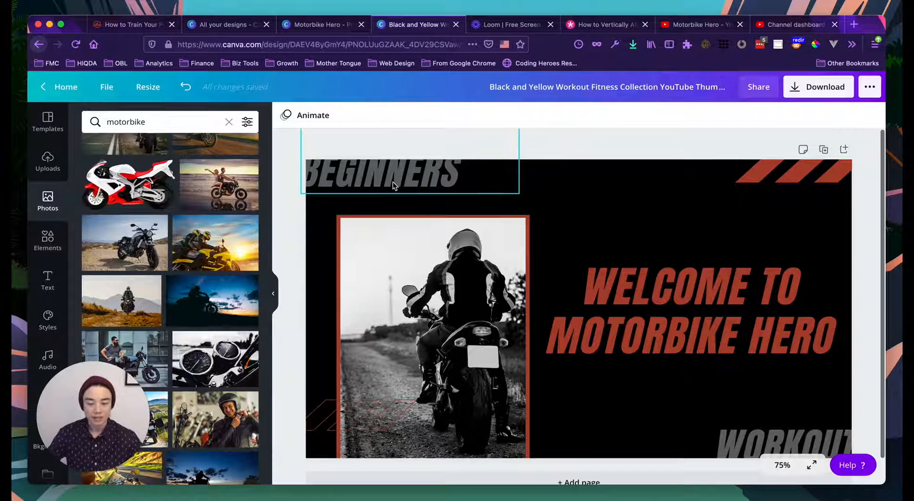
# - Set BEGINNERS to Raleway Black Italic, change its alignment and widen it to one line
pyautogui.click(642, 320)
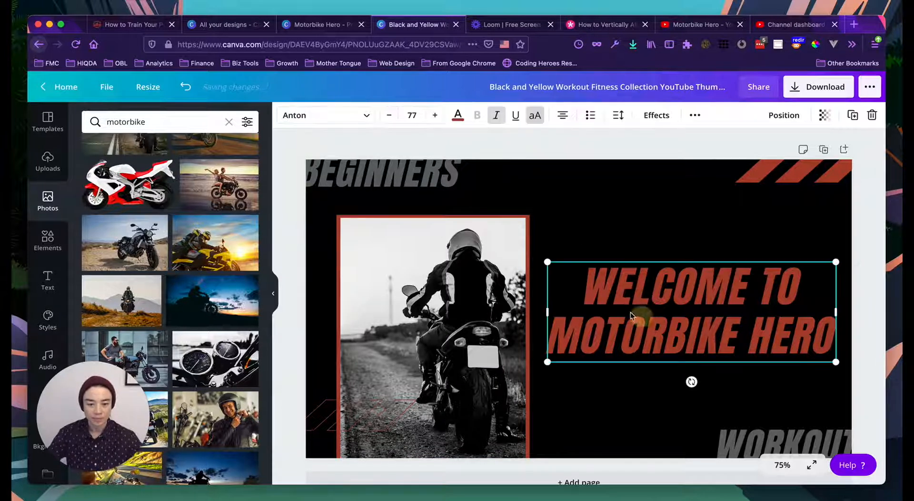
pyautogui.click(398, 170)
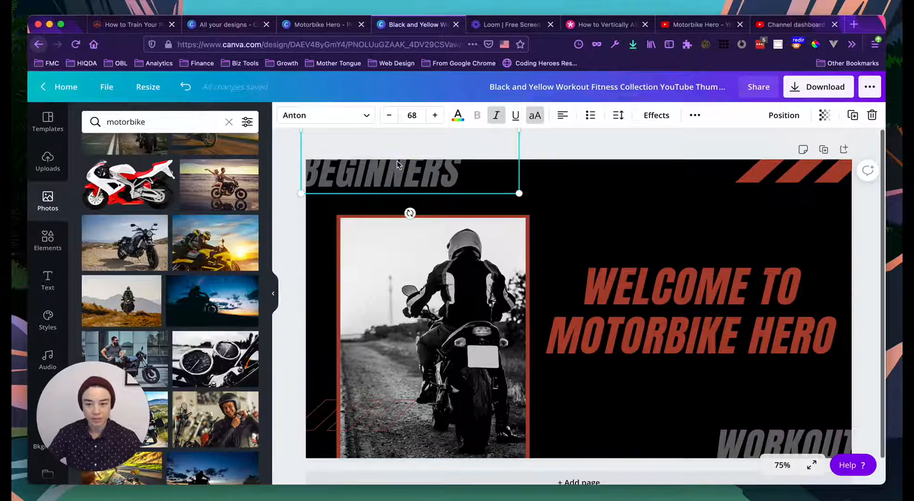
pyautogui.click(351, 119)
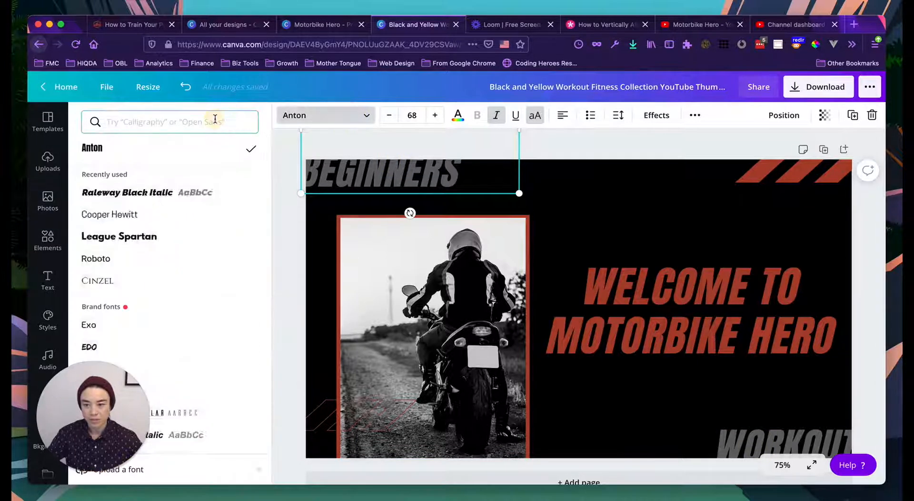
pyautogui.click(214, 122)
pyautogui.click(159, 193)
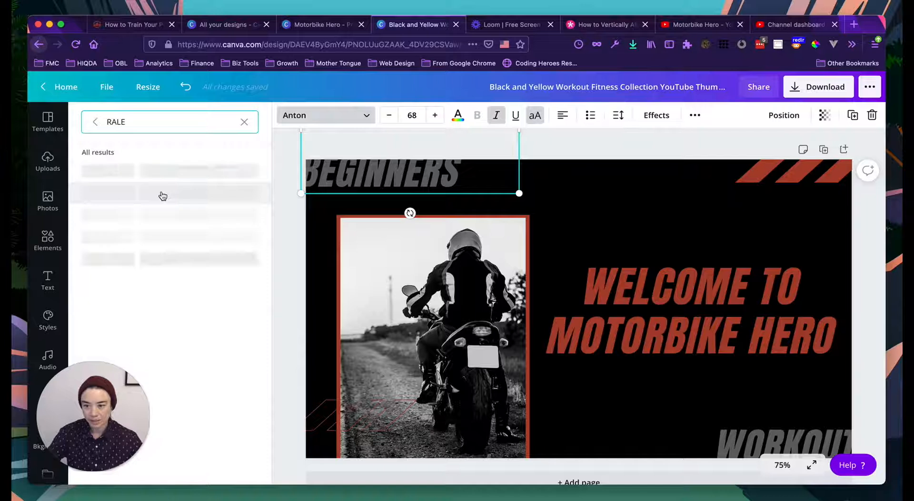
pyautogui.click(157, 172)
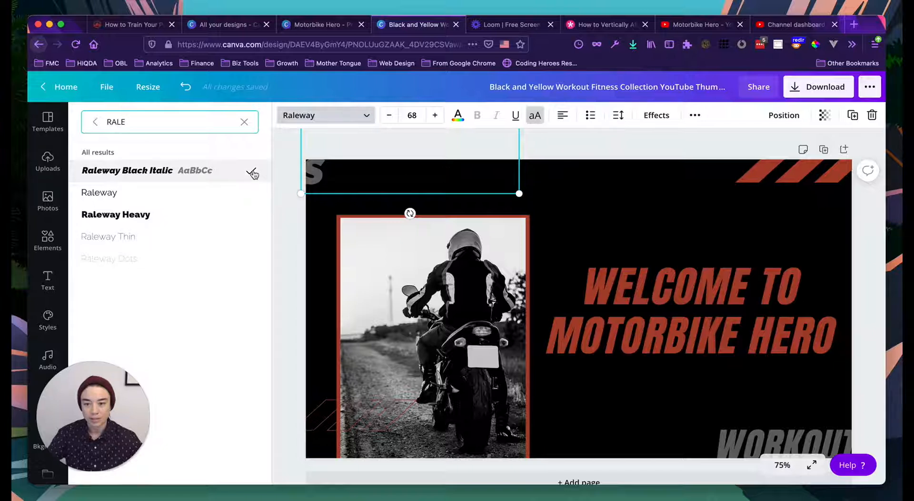
pyautogui.click(569, 118)
pyautogui.moveTo(519, 171); pyautogui.dragTo(542, 170)
# - Set WORKOUT TIPS FOR BEGINNERS to Raleway Black Italic, widen its box and move it up
pyautogui.click(719, 427)
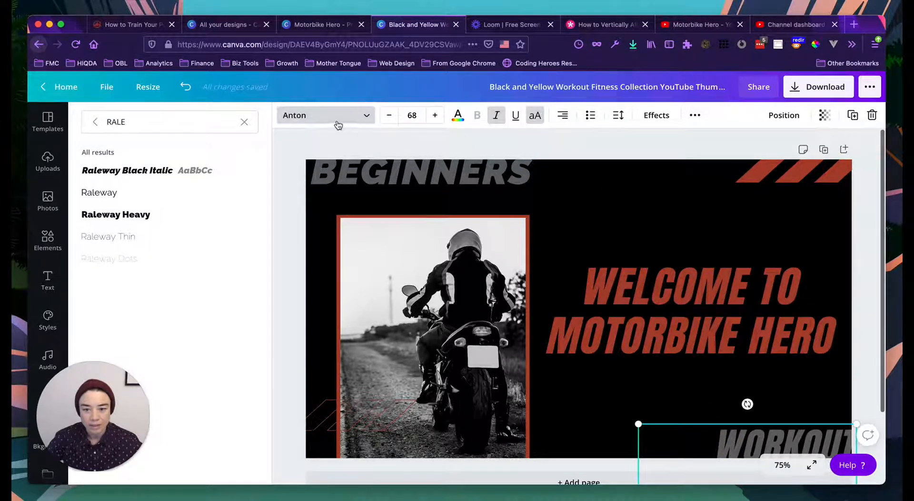
pyautogui.click(163, 171)
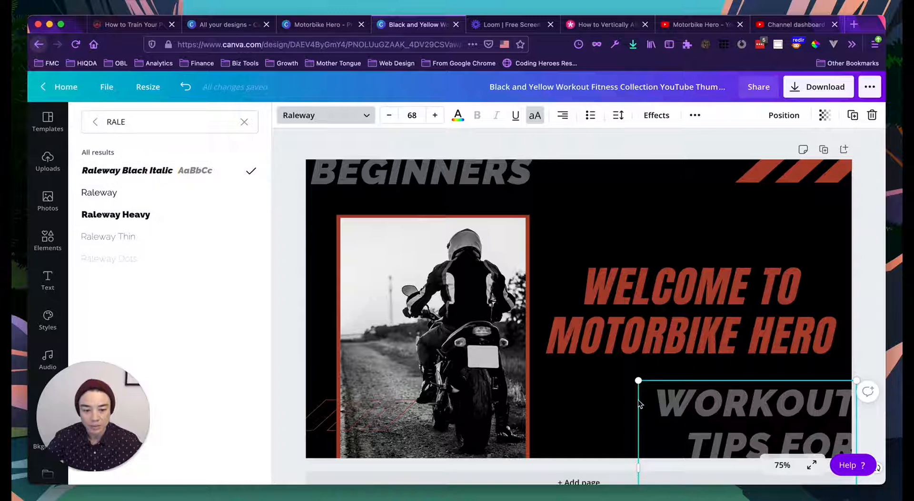
pyautogui.moveTo(638, 466); pyautogui.dragTo(569, 466)
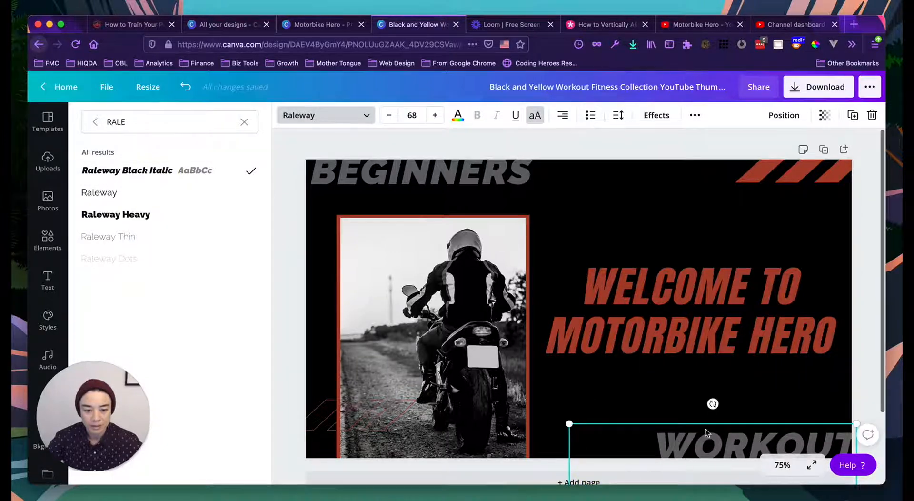
pyautogui.click(779, 412)
pyautogui.moveTo(768, 439); pyautogui.dragTo(759, 336)
# - Give the welcome heading Raleway Black Italic via a 'RALE' search and shrink it to 69
pyautogui.click(674, 300)
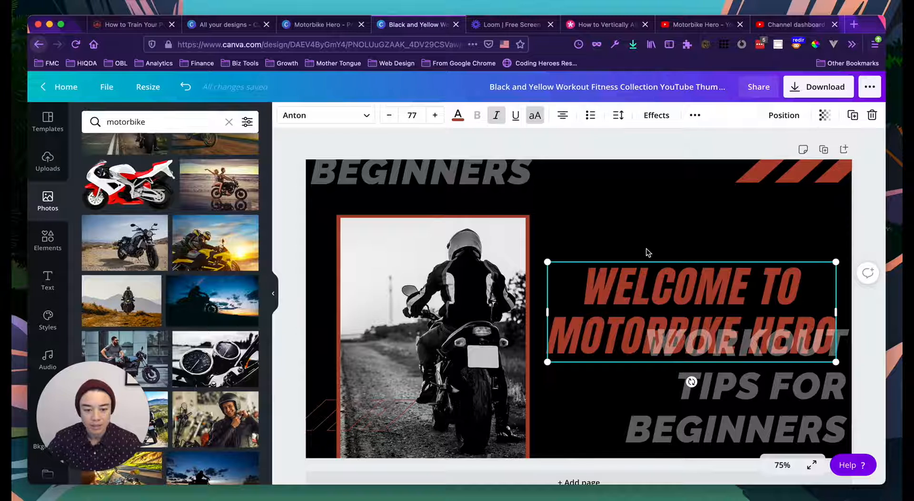
pyautogui.click(352, 115)
pyautogui.write('RALE')
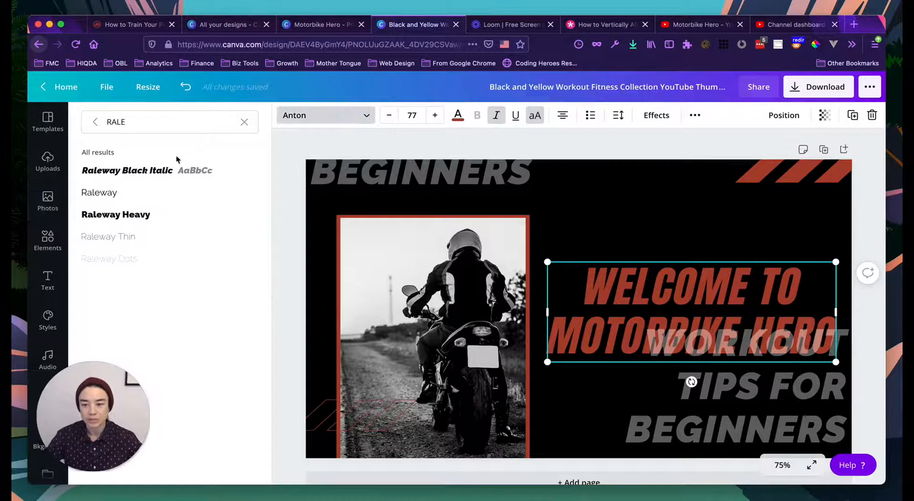
pyautogui.click(159, 169)
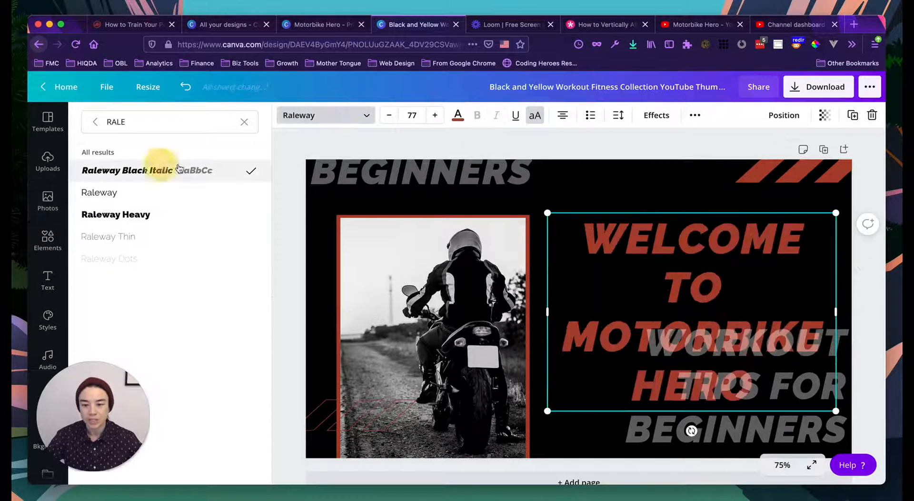
pyautogui.click(388, 117)
pyautogui.click(388, 117)
pyautogui.click(388, 117)
pyautogui.click(389, 117)
pyautogui.click(388, 117)
pyautogui.click(388, 117)
pyautogui.click(388, 117)
pyautogui.click(388, 117)
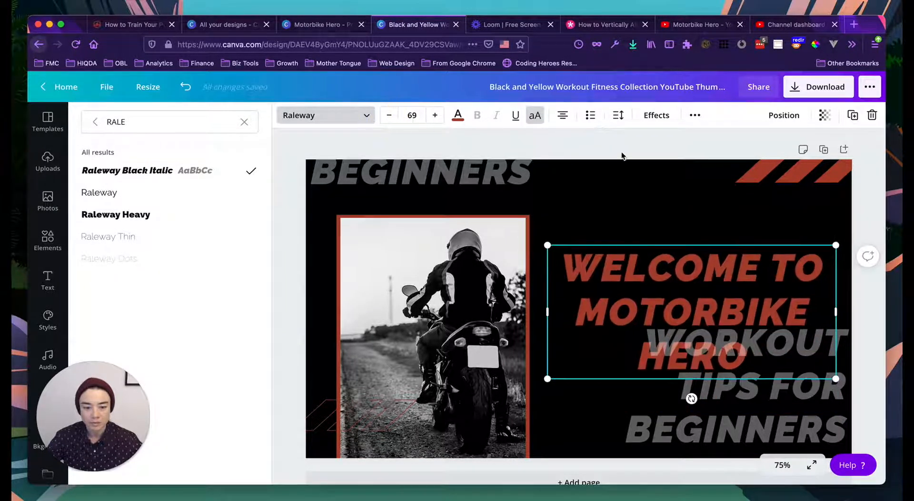
pyautogui.press('Escape')
# - Delete the WORKOUT TIPS FOR BEGINNERS text, then undo to restore it
pyautogui.click(755, 416)
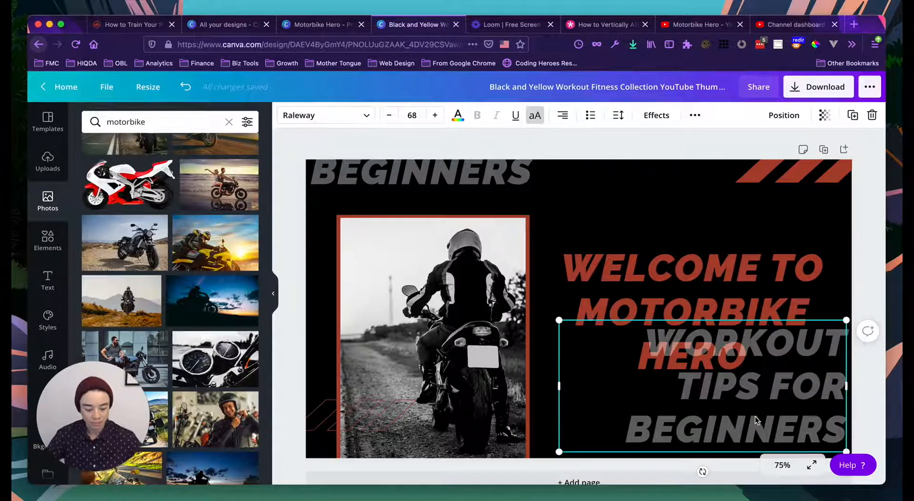
pyautogui.press('Delete')
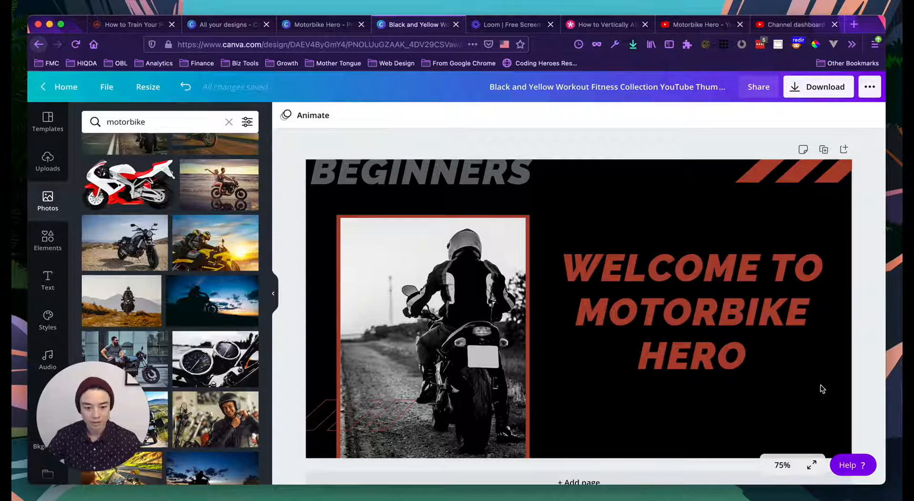
pyautogui.press('super+z')
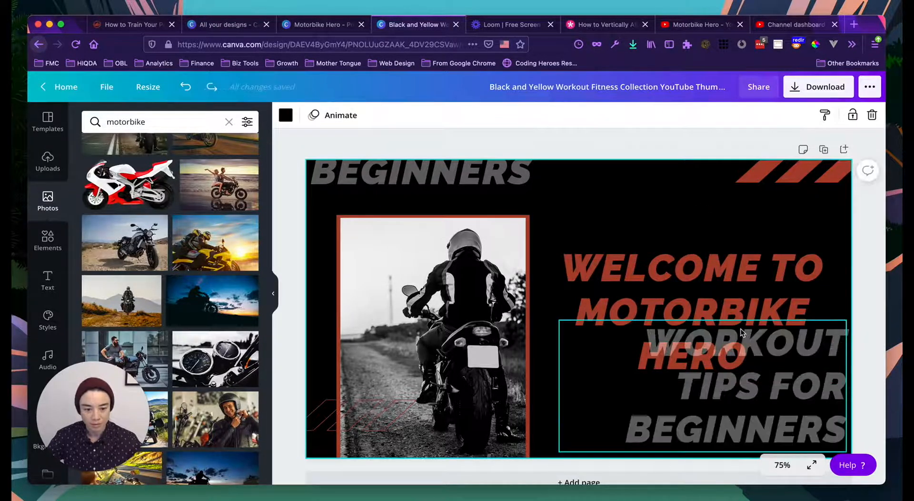
# - Rewrite the subtitle as 'MOTORBIKE MAINTERNANCE COURSES FOR BEGINNERS' and widen its box
pyautogui.click(741, 332)
pyautogui.doubleClick(767, 347)
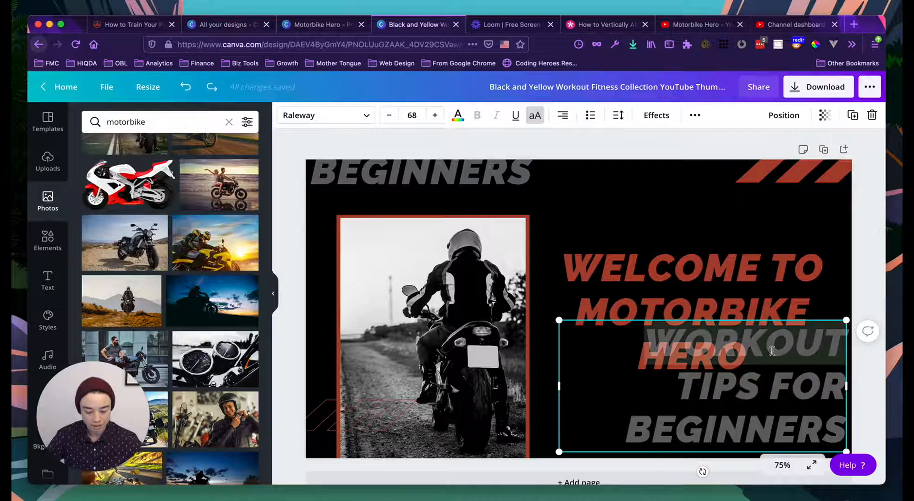
pyautogui.write('MOTORBIKE')
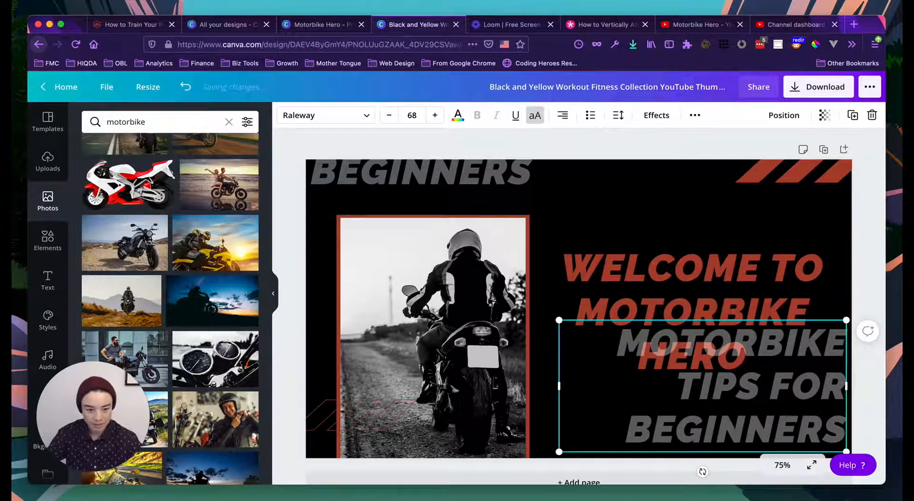
pyautogui.write(' MAINTERNANCE')
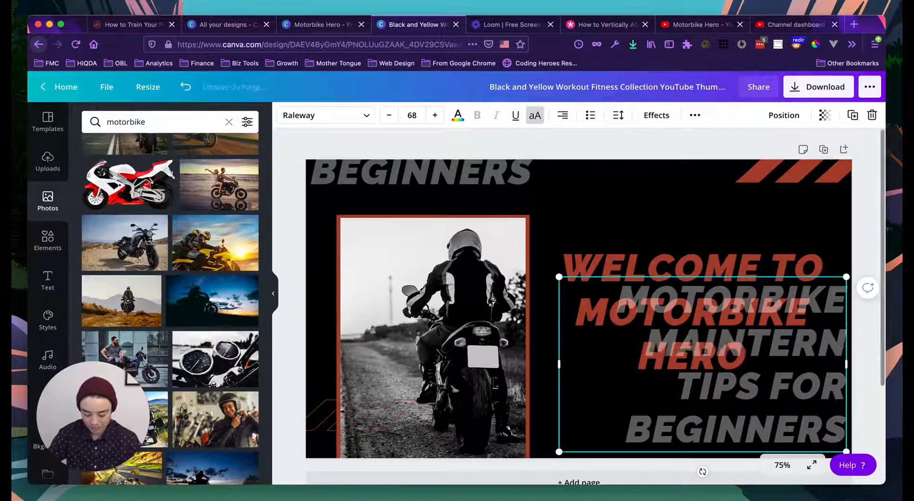
pyautogui.write(' COURSES')
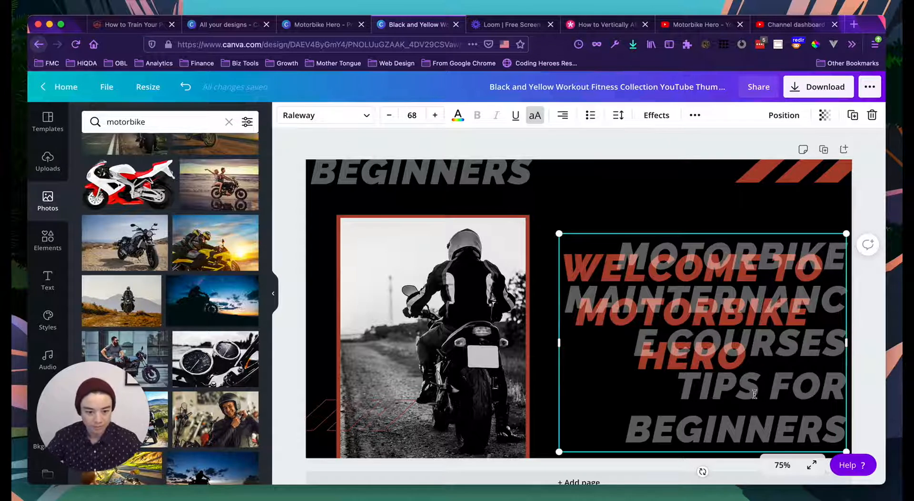
pyautogui.doubleClick(753, 393)
pyautogui.press('BackSpace')
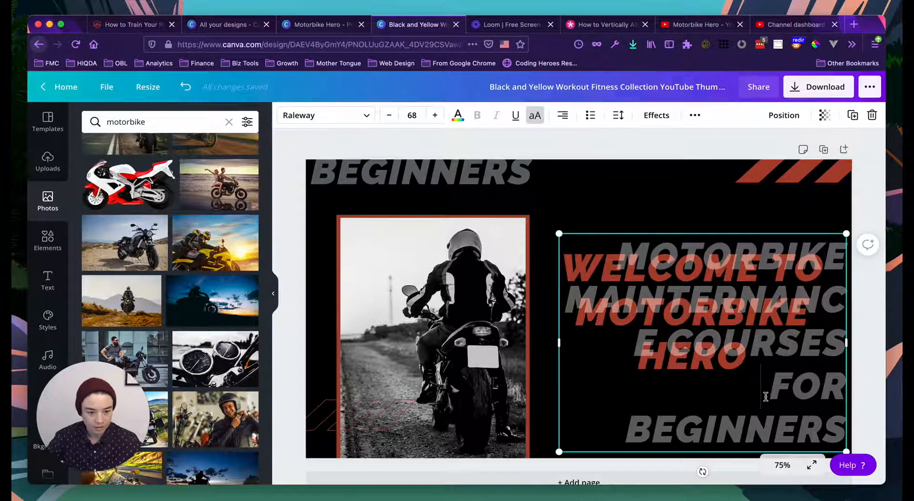
pyautogui.click(627, 427)
pyautogui.press('BackSpace')
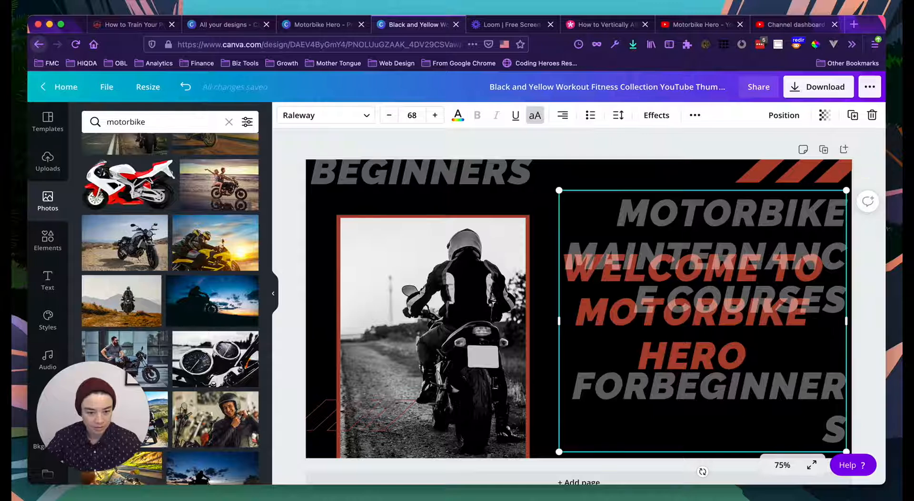
pyautogui.moveTo(559, 342); pyautogui.dragTo(541, 342)
# - Adjust the subtitle font size, settling on 31
pyautogui.click(389, 116)
pyautogui.click(388, 117)
pyautogui.click(389, 118)
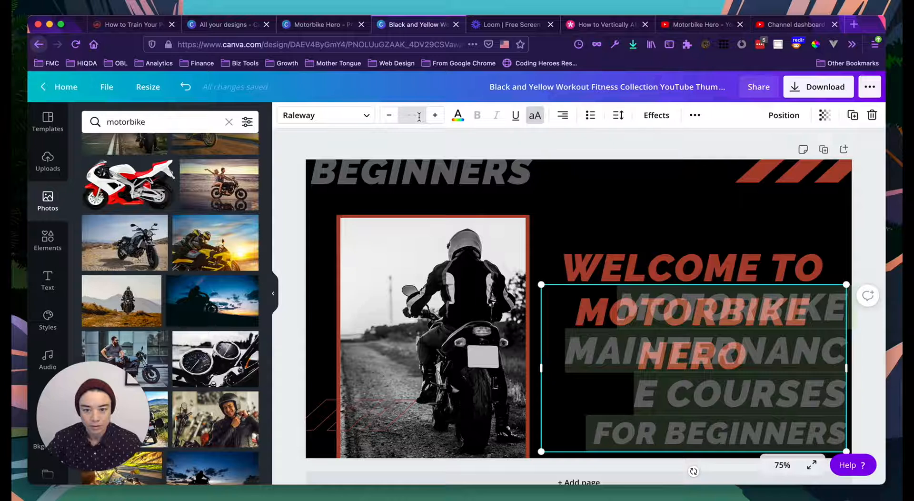
pyautogui.click(419, 116)
pyautogui.click(413, 321)
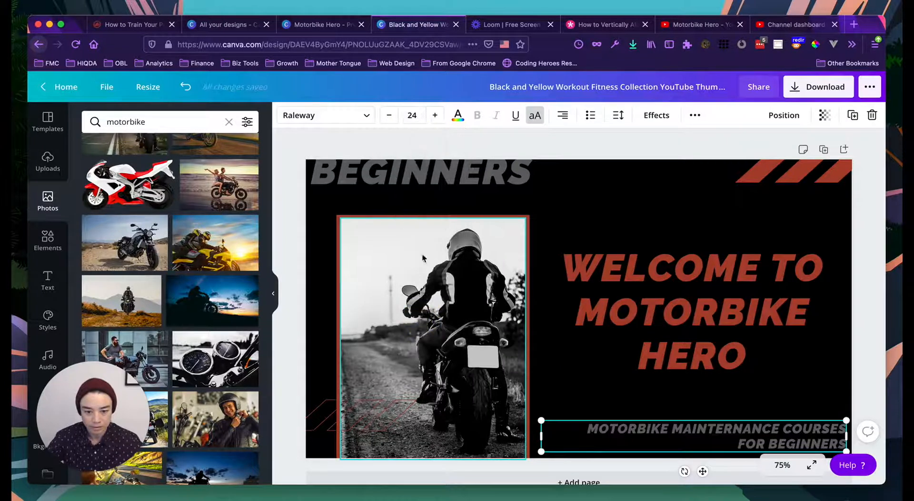
pyautogui.click(434, 116)
pyautogui.click(434, 116)
pyautogui.click(434, 116)
pyautogui.click(434, 115)
pyautogui.click(434, 116)
pyautogui.click(435, 116)
pyautogui.click(435, 115)
pyautogui.click(435, 116)
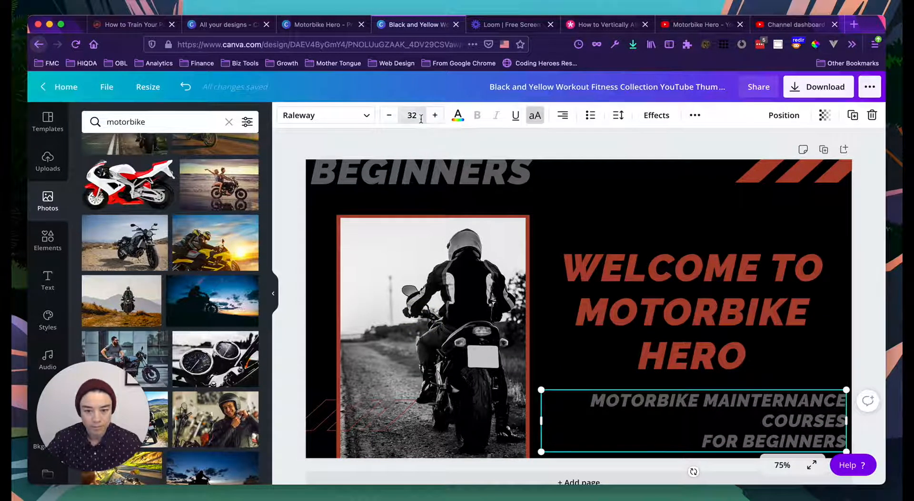
pyautogui.click(389, 115)
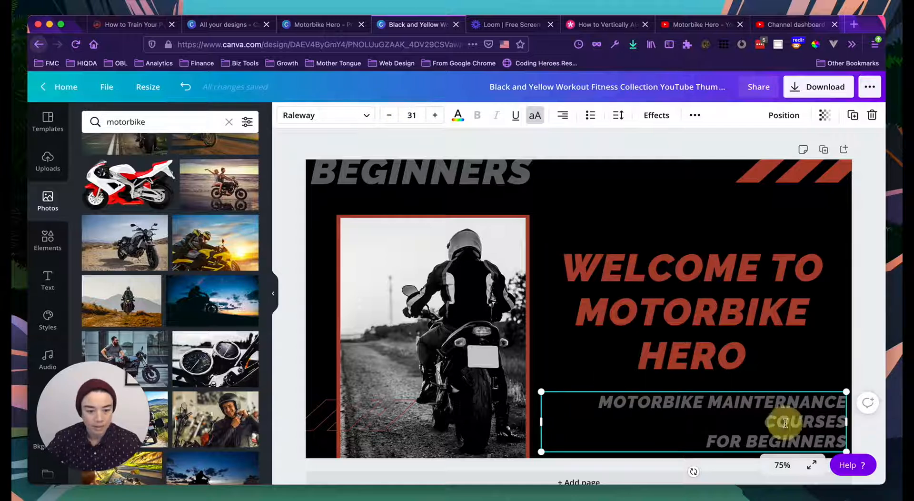
# - Fix the typo to MAINTENANCE, widen the box and put COURSES on its own line
pyautogui.click(790, 395)
pyautogui.press('BackSpace')
pyautogui.click(821, 367)
pyautogui.click(779, 421)
pyautogui.click(706, 438)
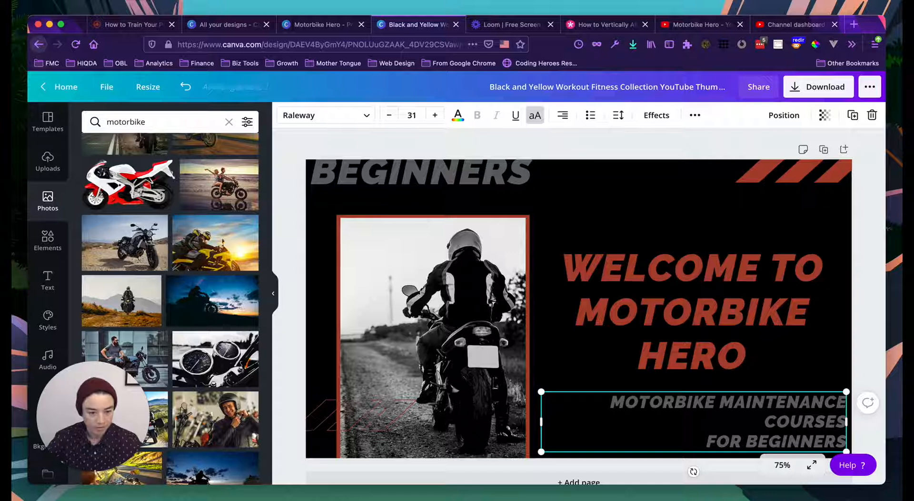
pyautogui.moveTo(542, 421); pyautogui.dragTo(511, 421)
pyautogui.click(701, 423)
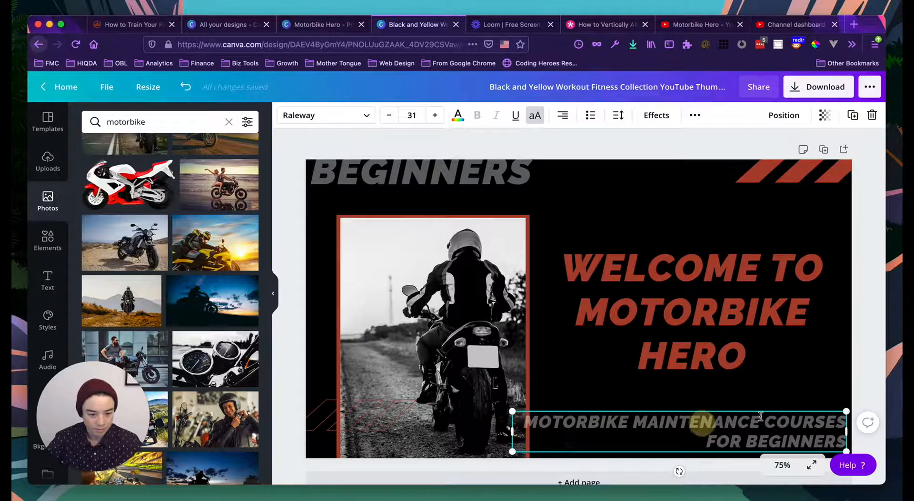
pyautogui.click(766, 422)
pyautogui.press('Return')
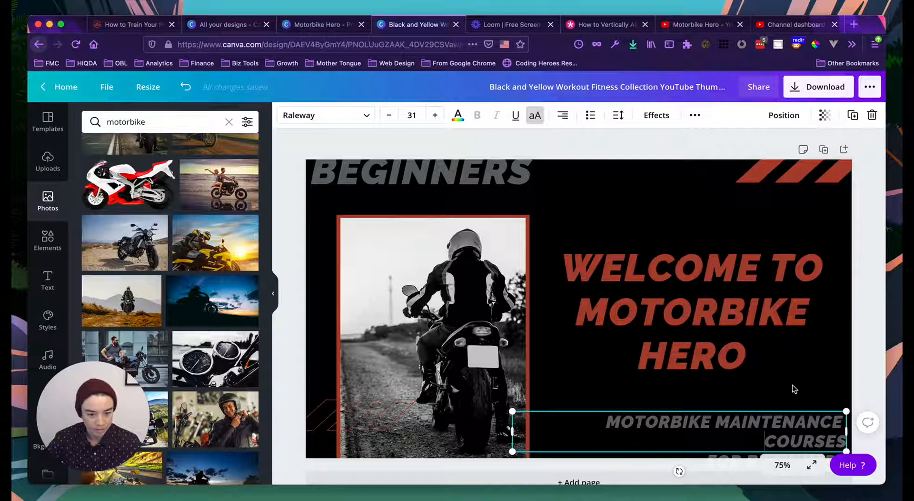
pyautogui.scroll(-1, 793, 388)
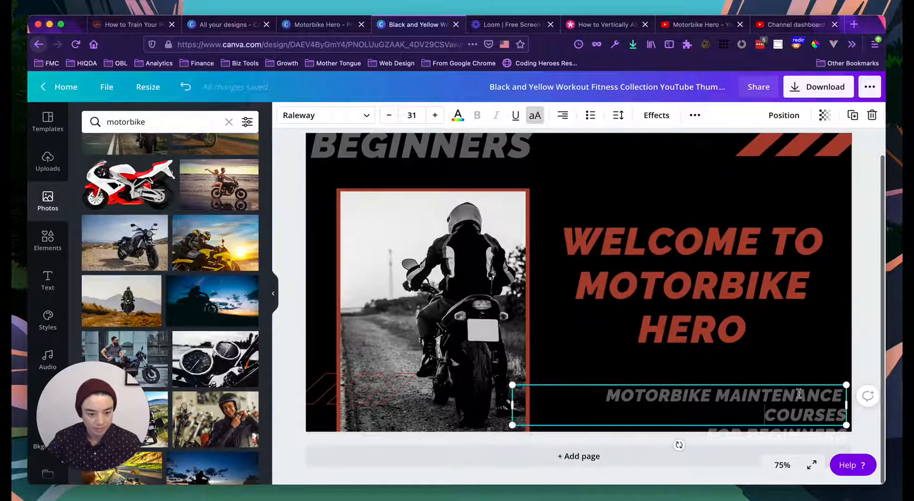
# - Move the subtitle box up toward the headline, then delete the subtitle box
pyautogui.moveTo(748, 382); pyautogui.dragTo(755, 340)
pyautogui.click(771, 395)
pyautogui.click(690, 383)
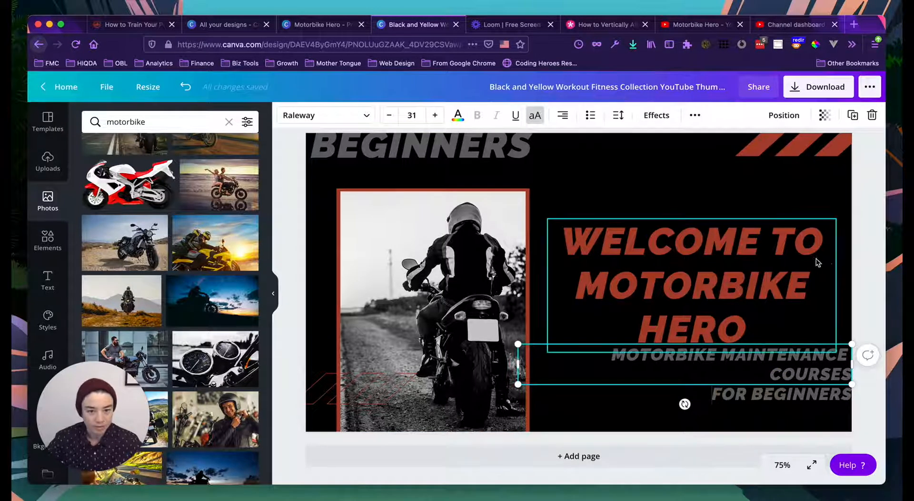
pyautogui.click(860, 301)
pyautogui.click(784, 360)
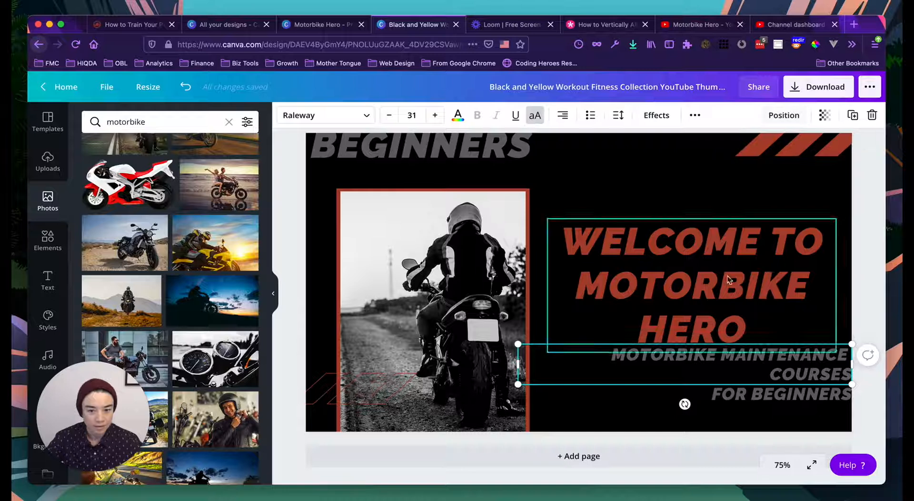
pyautogui.click(769, 374)
pyautogui.press('super+a')
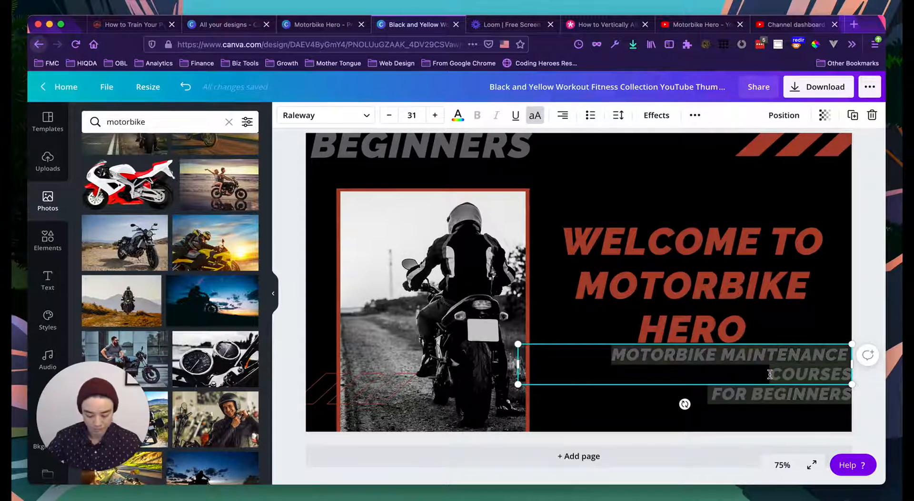
pyautogui.click(750, 413)
pyautogui.click(747, 380)
pyautogui.press('Delete')
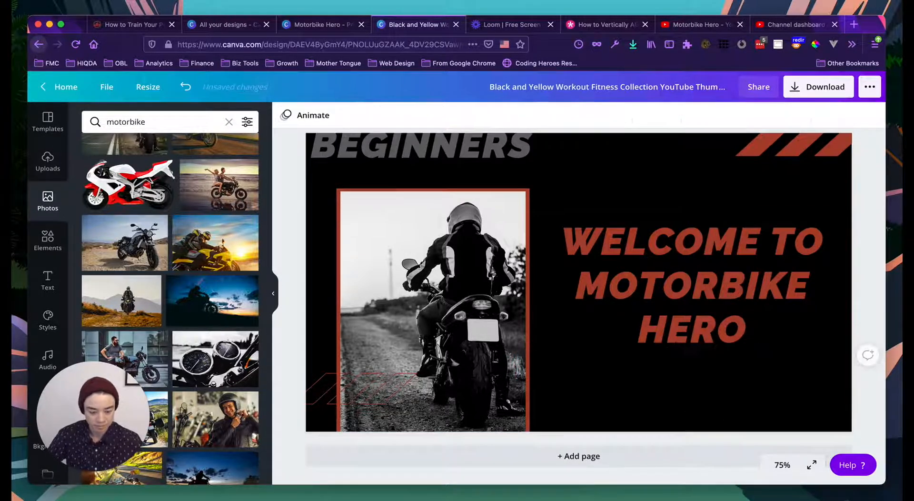
# - Move the BEGINNERS text box beside the photo and shrink its font toward size 20
pyautogui.click(444, 139)
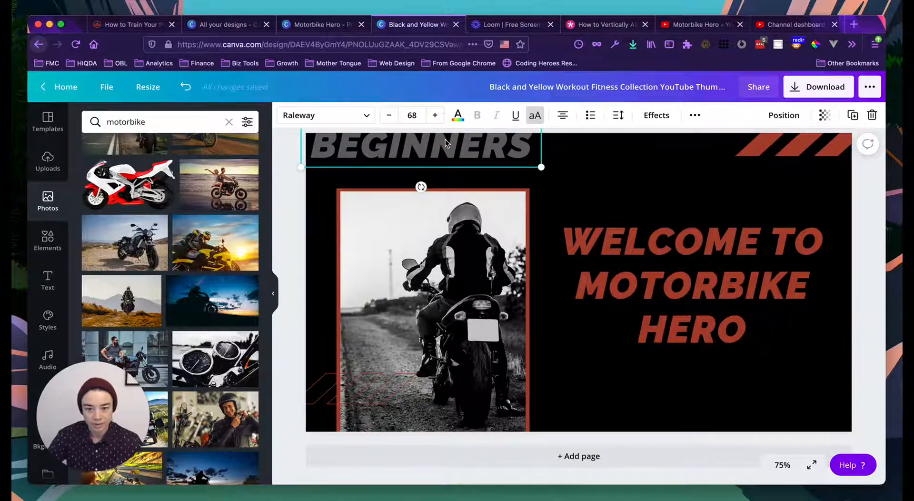
pyautogui.moveTo(490, 153); pyautogui.dragTo(703, 369)
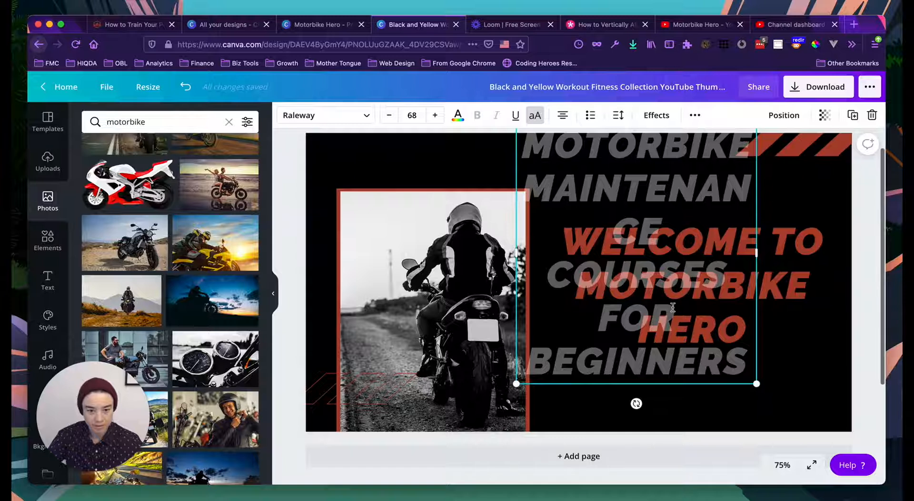
pyautogui.scroll(1, 756, 287)
pyautogui.moveTo(760, 278); pyautogui.dragTo(844, 278)
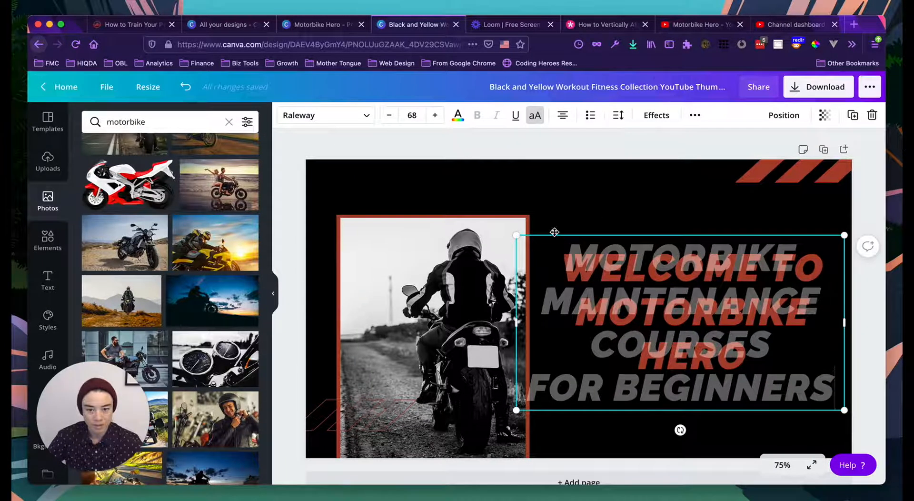
pyautogui.click(389, 115)
pyautogui.click(389, 116)
pyautogui.click(389, 116)
pyautogui.click(389, 115)
pyautogui.click(389, 115)
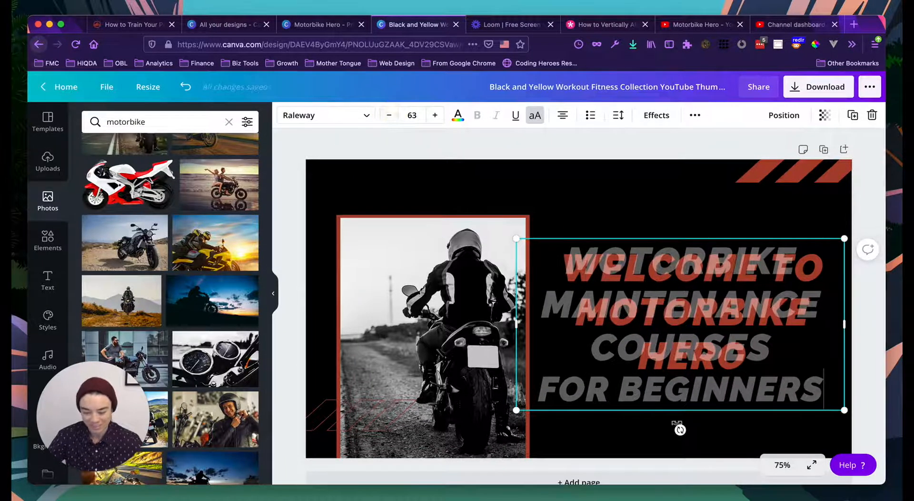
pyautogui.press('super+z')
pyautogui.press('super+a')
pyautogui.click(390, 114)
pyautogui.click(389, 115)
pyautogui.click(389, 115)
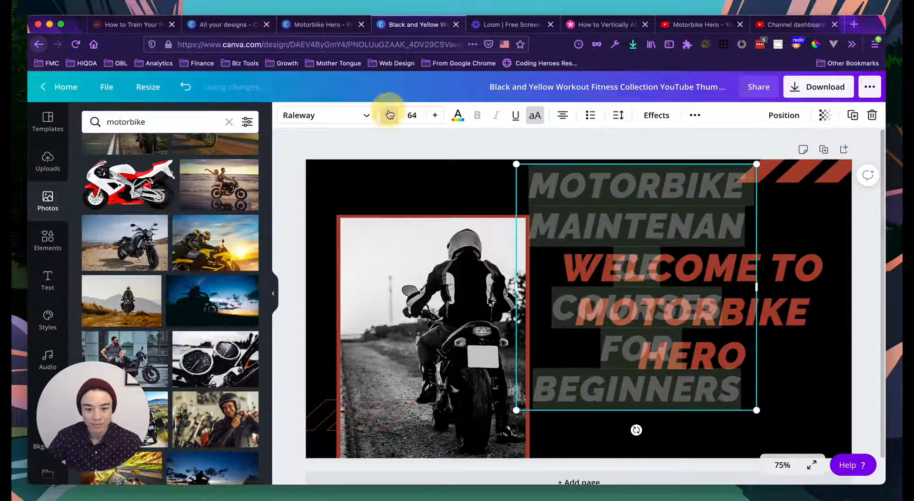
pyautogui.click(390, 114)
pyautogui.click(389, 115)
pyautogui.click(390, 115)
pyautogui.click(389, 115)
pyautogui.click(389, 115)
pyautogui.click(389, 115)
pyautogui.click(389, 114)
pyautogui.click(389, 115)
pyautogui.click(389, 115)
pyautogui.click(389, 115)
pyautogui.click(389, 114)
pyautogui.click(389, 114)
pyautogui.click(389, 115)
pyautogui.click(389, 115)
pyautogui.click(389, 114)
pyautogui.click(390, 114)
pyautogui.click(389, 115)
pyautogui.click(389, 115)
pyautogui.click(389, 114)
pyautogui.click(389, 114)
pyautogui.click(389, 114)
pyautogui.click(390, 115)
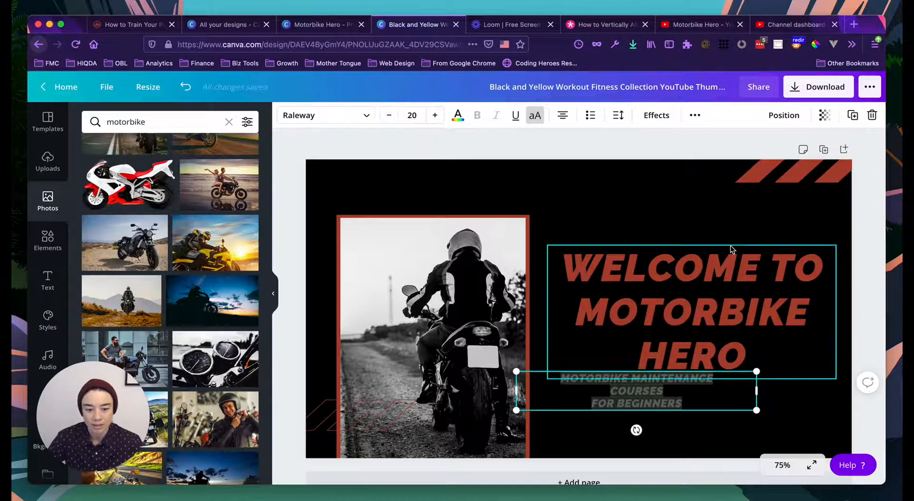
# - Position the subtitle under the headline, wrapped into two lines at about size 25, centred
pyautogui.click(748, 324)
pyautogui.scroll(-1, 672, 387)
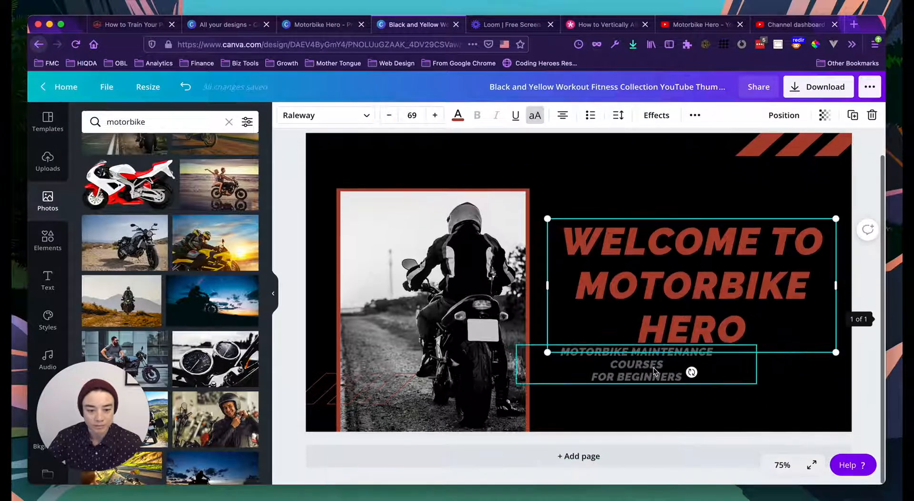
pyautogui.click(653, 368)
pyautogui.click(673, 381)
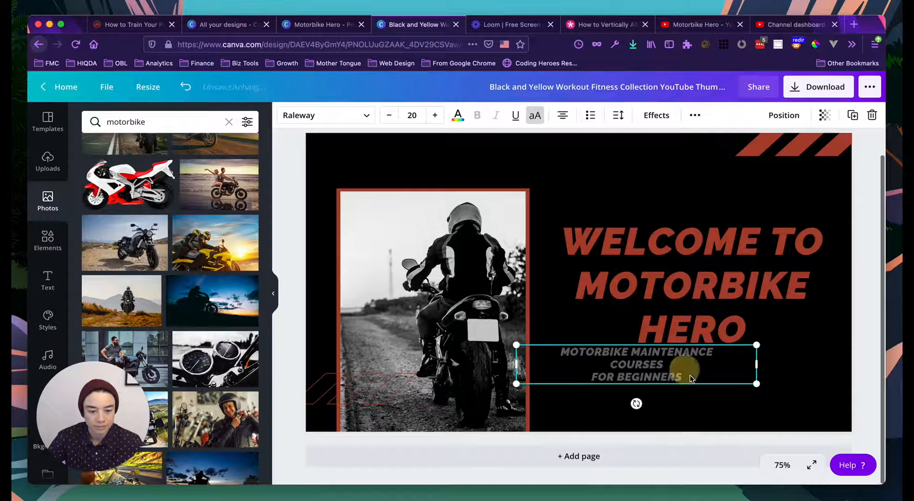
pyautogui.moveTo(684, 368); pyautogui.dragTo(713, 400)
pyautogui.moveTo(782, 395); pyautogui.dragTo(836, 394)
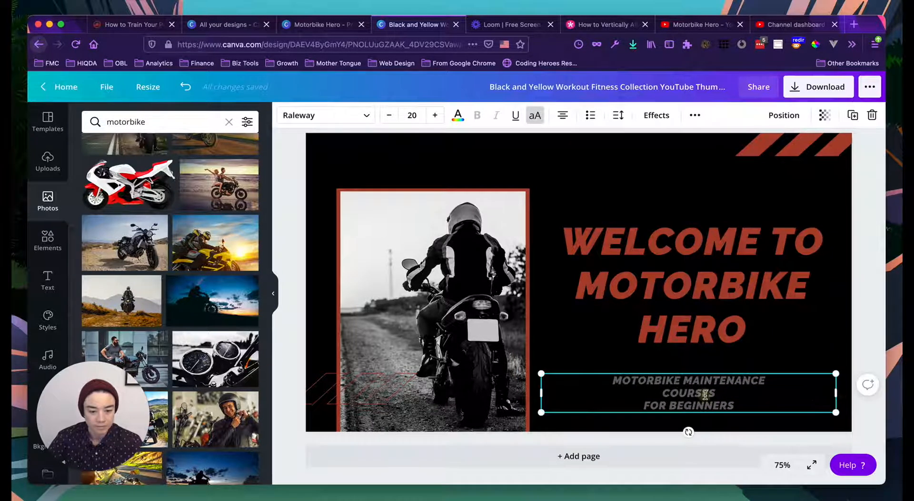
pyautogui.click(642, 405)
pyautogui.press('BackSpace')
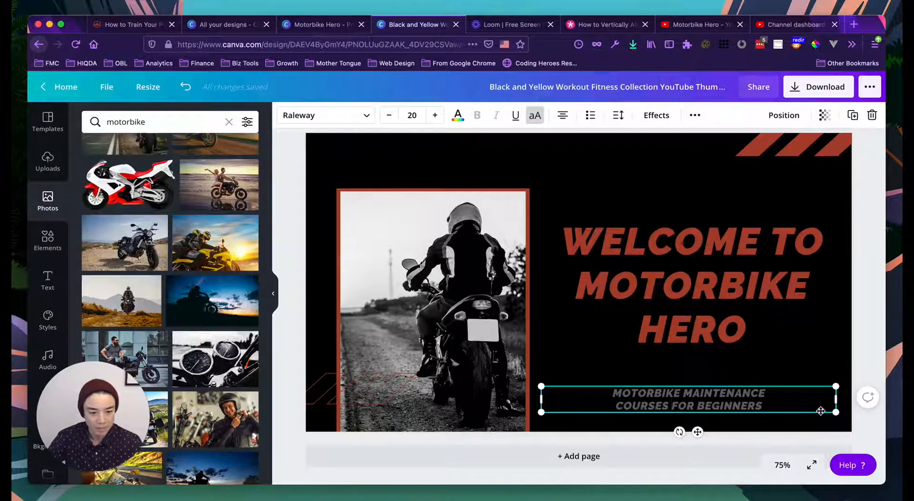
pyautogui.moveTo(836, 400); pyautogui.dragTo(798, 373)
pyautogui.click(785, 347)
pyautogui.moveTo(722, 394); pyautogui.dragTo(745, 394)
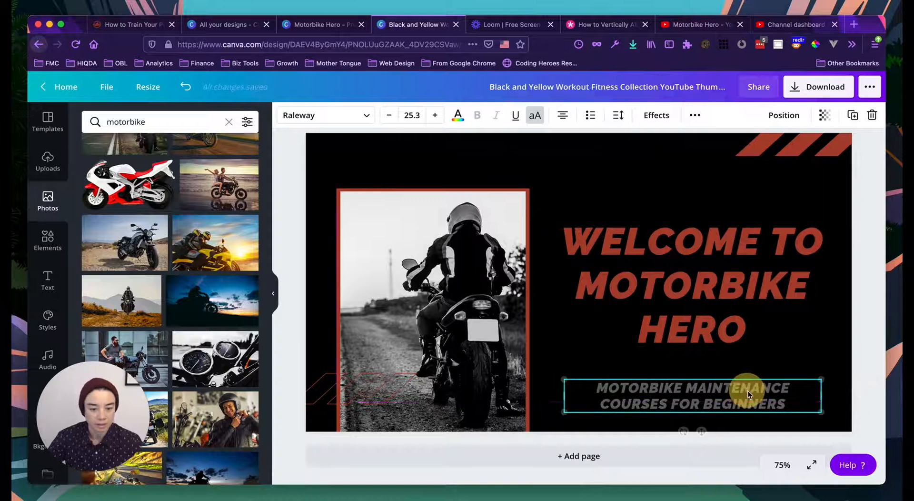
pyautogui.click(731, 297)
pyautogui.click(639, 184)
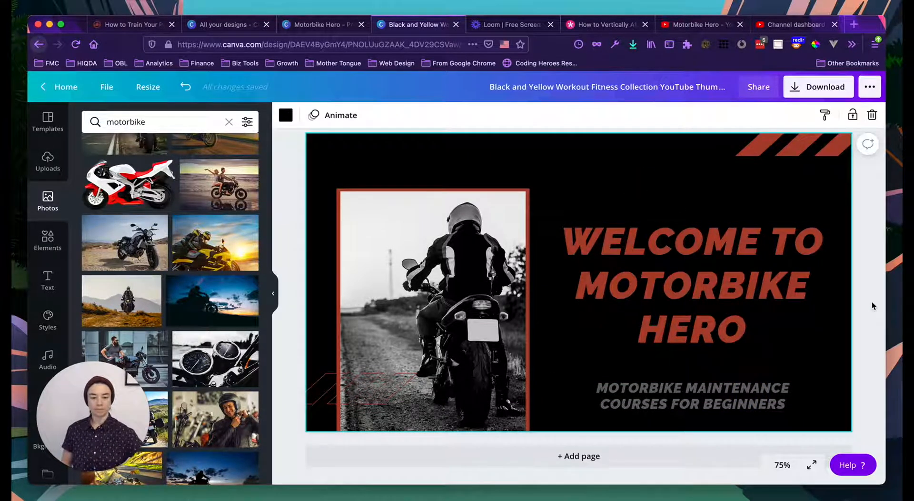
pyautogui.moveTo(671, 397); pyautogui.dragTo(680, 386)
pyautogui.click(693, 295)
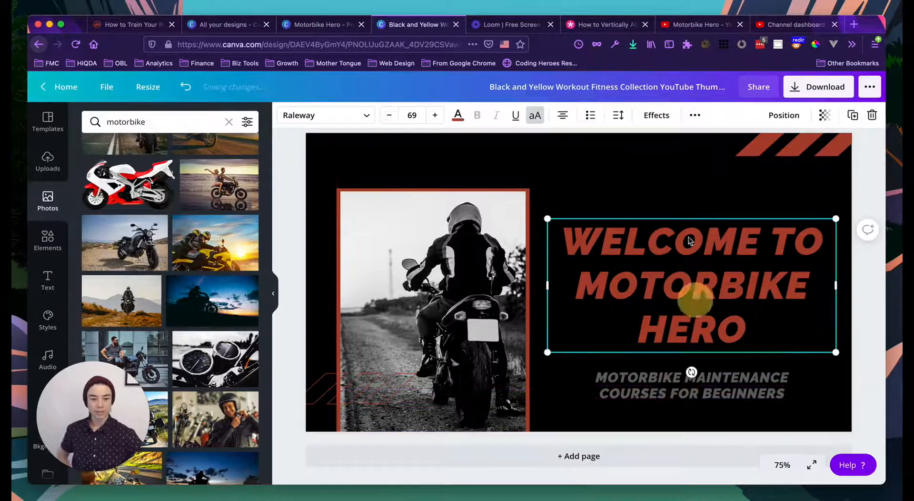
pyautogui.click(859, 283)
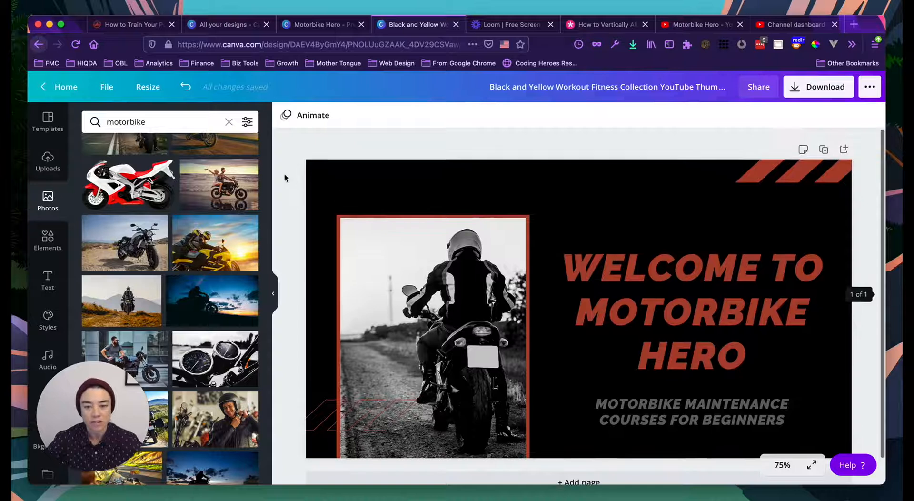
pyautogui.scroll(-1, 569, 294)
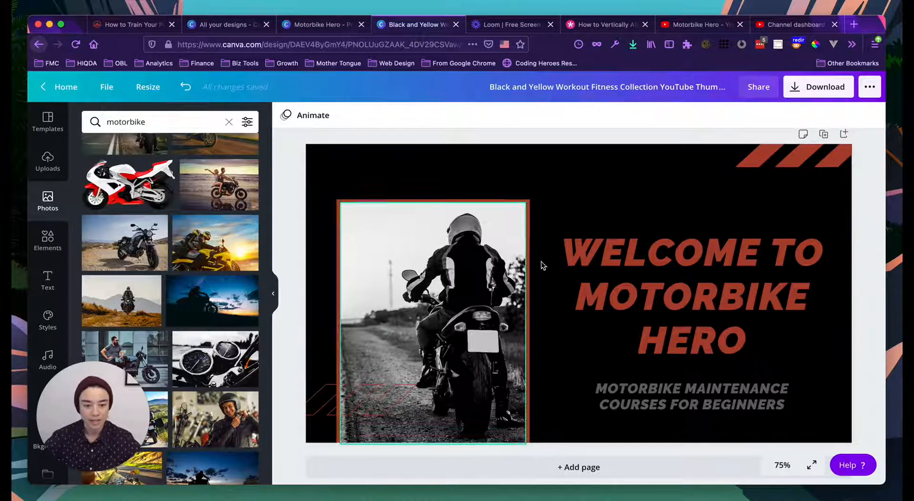
pyautogui.scroll(1, 546, 265)
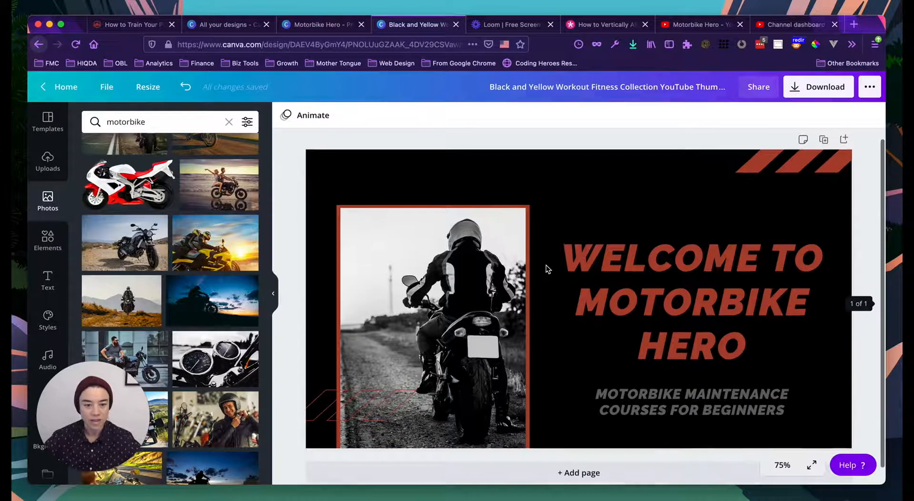
# - Rename the design to 'Welcome To Motorbike Hero'
pyautogui.click(618, 84)
pyautogui.press('BackSpace')
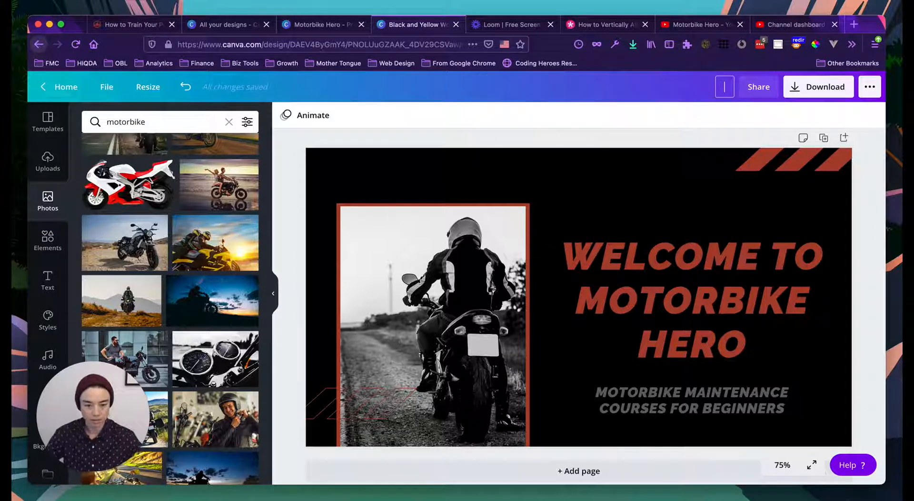
pyautogui.write('Welcome To')
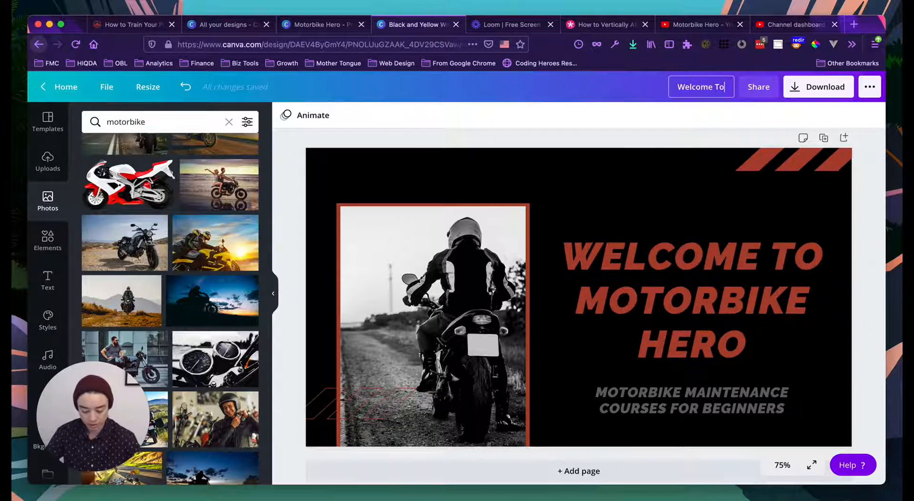
pyautogui.write(' Motorb')
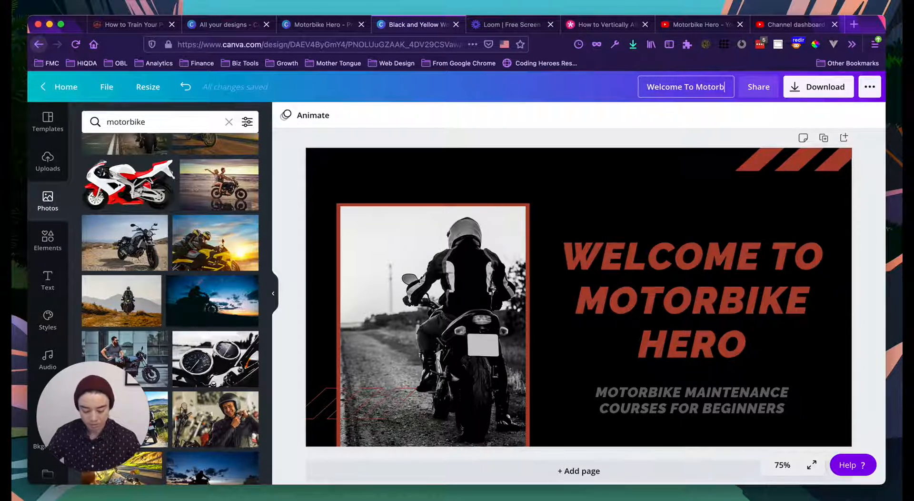
pyautogui.write('ike Hero')
pyautogui.click(657, 119)
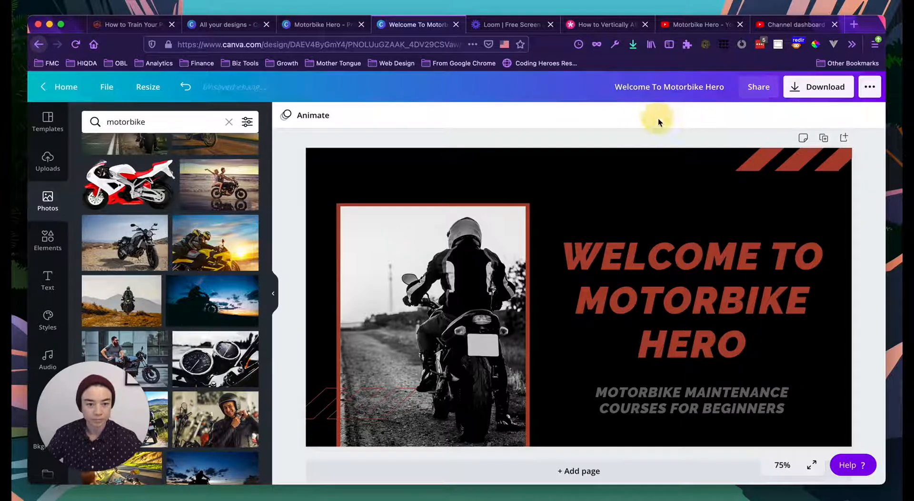
# - Download it as PNG 'Welcome To Motorbike Hero - Youtube Thumbnail' into Membership Site > Build a Website Example
pyautogui.click(817, 90)
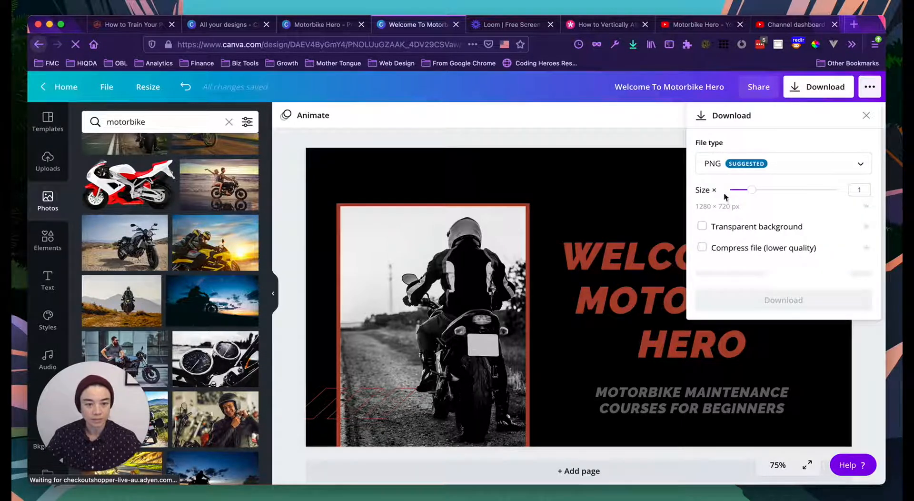
pyautogui.click(784, 275)
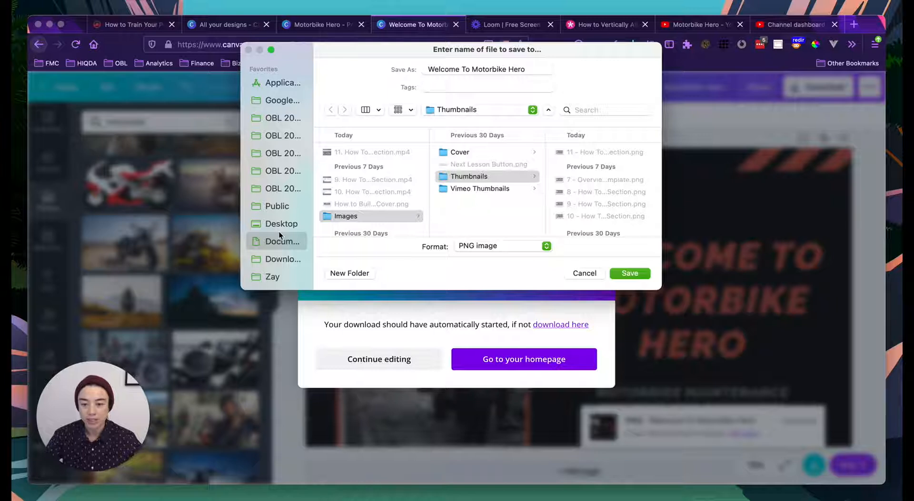
pyautogui.click(284, 244)
pyautogui.click(376, 176)
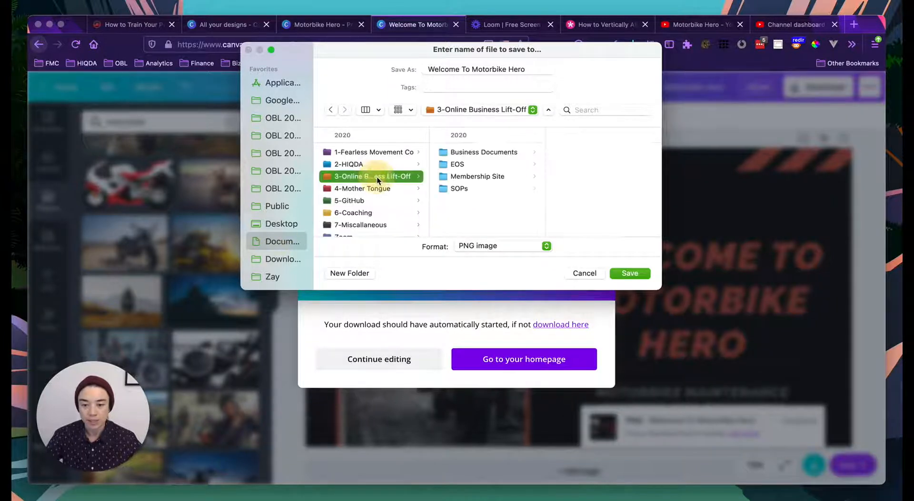
pyautogui.click(476, 177)
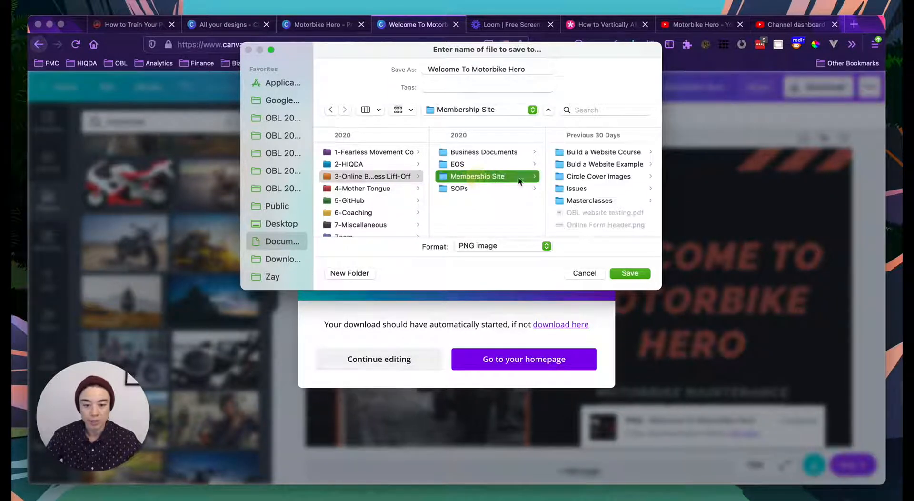
pyautogui.click(599, 165)
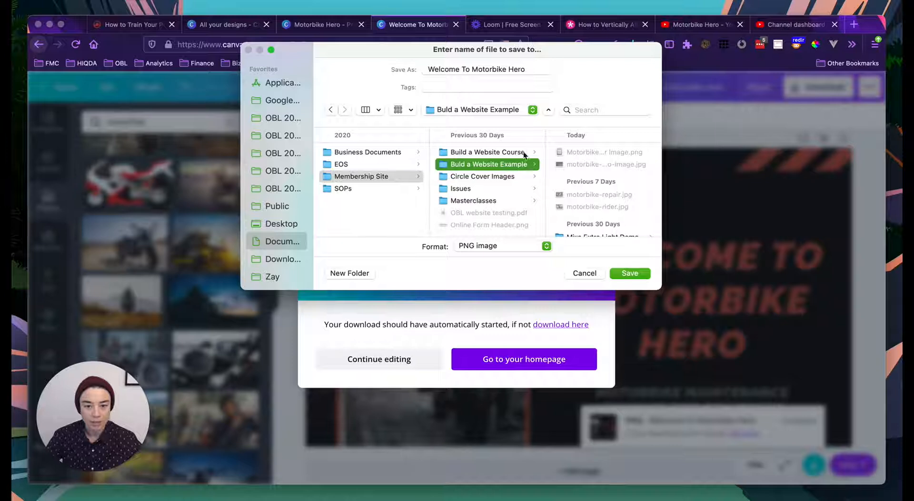
pyautogui.click(528, 69)
pyautogui.write('-')
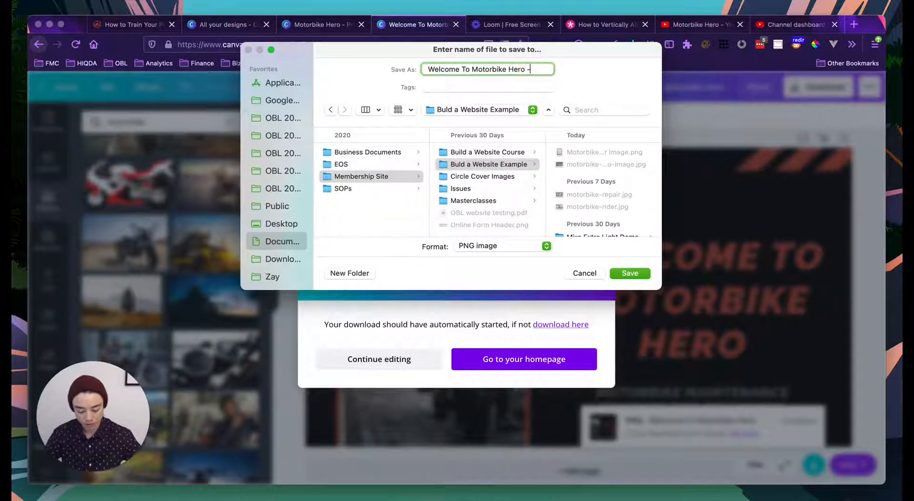
pyautogui.write(' Youtube T')
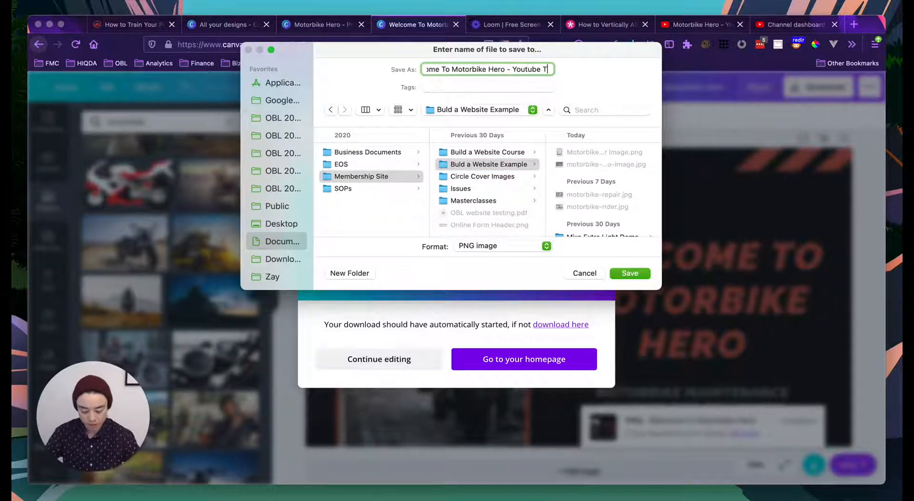
pyautogui.write('humbnail')
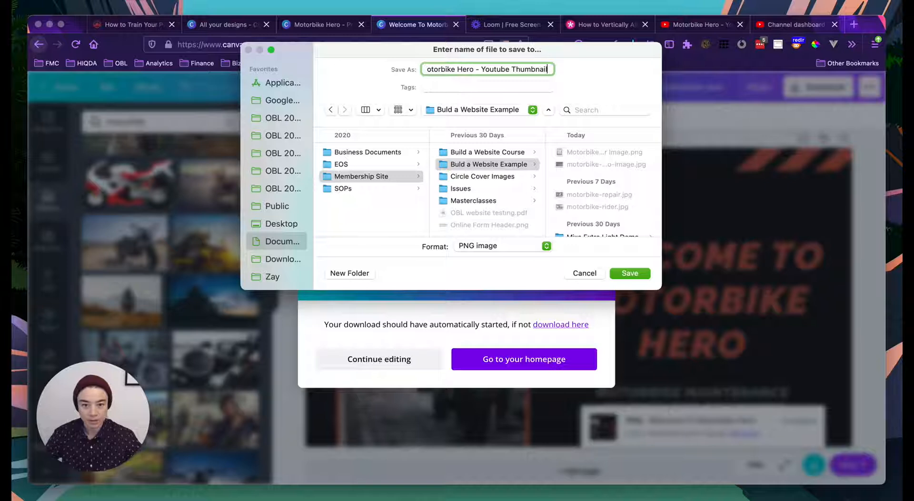
pyautogui.click(629, 273)
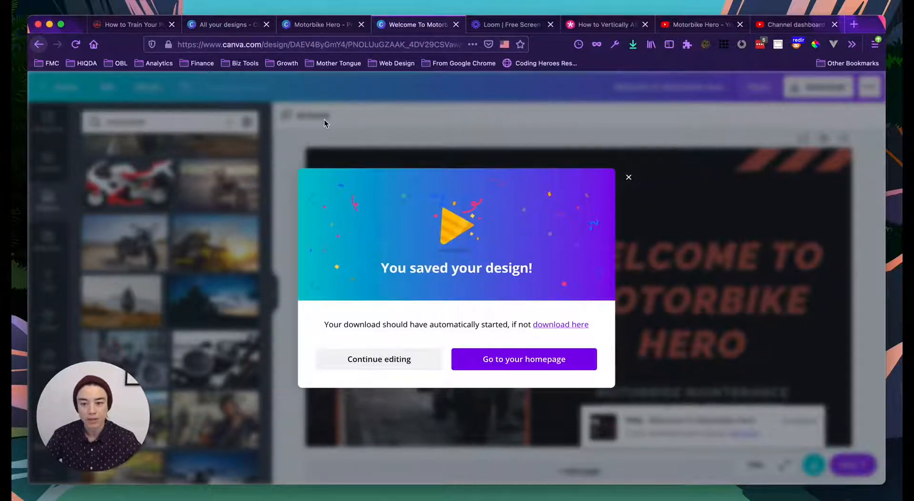
pyautogui.click(688, 24)
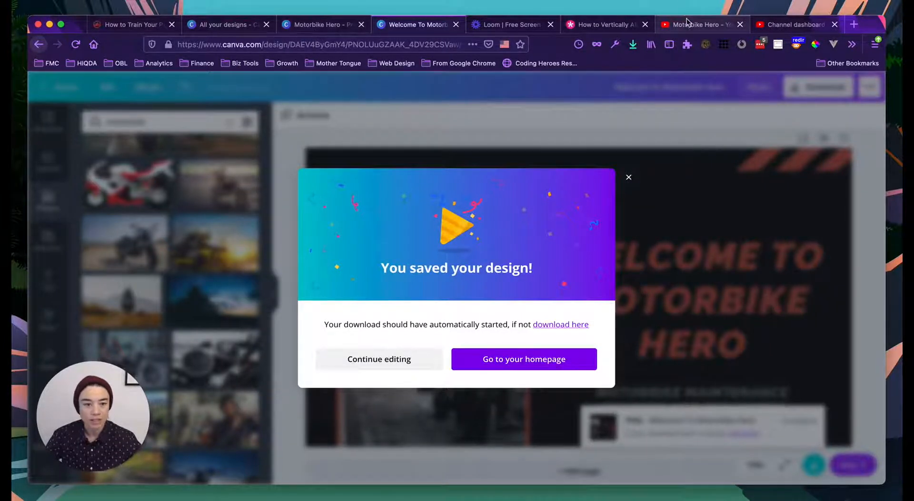
# - Attempt a custom thumbnail upload on the video details, then choose VERIFY in the access dialog
pyautogui.click(783, 27)
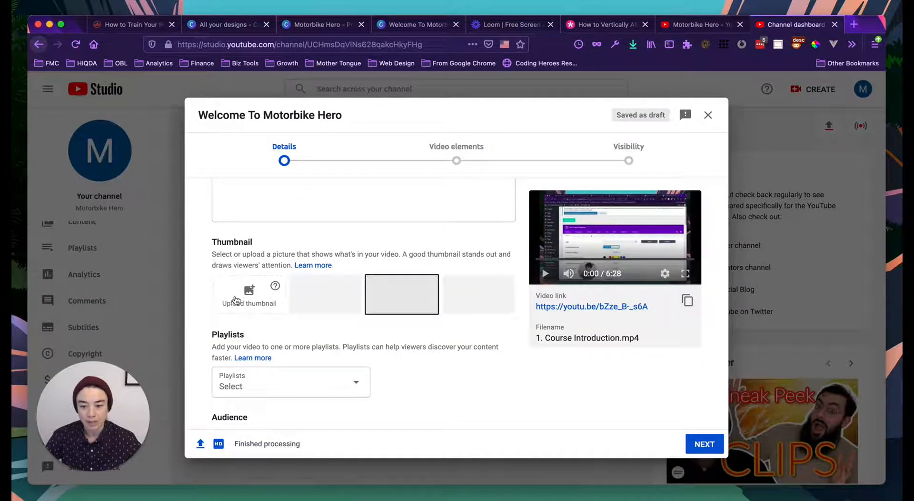
pyautogui.scroll(3, 236, 292)
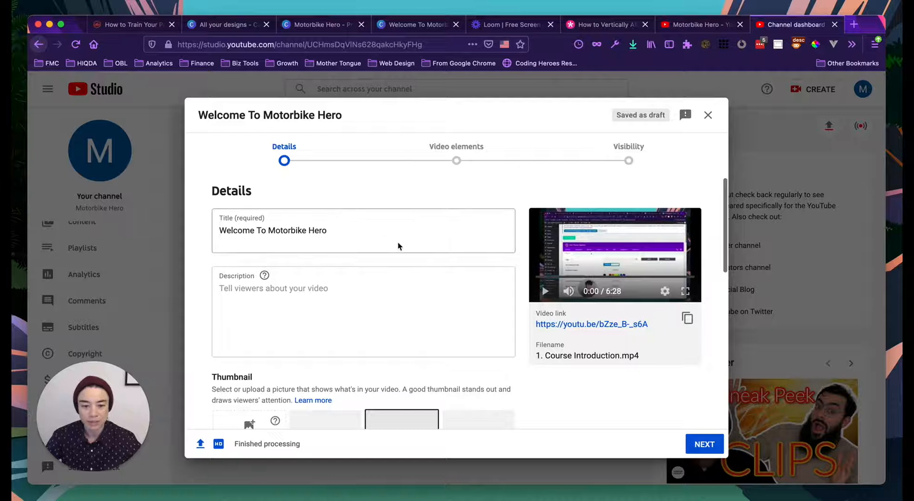
pyautogui.scroll(-2, 398, 243)
pyautogui.scroll(-3, 413, 268)
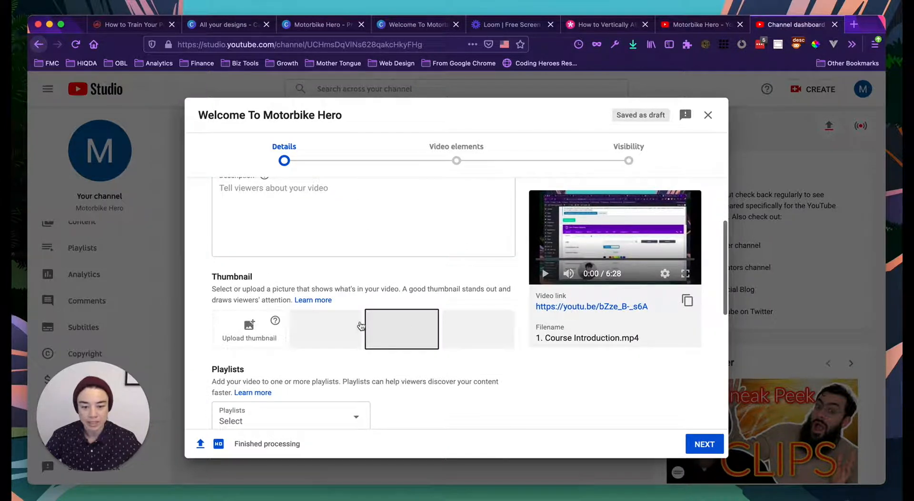
pyautogui.click(252, 335)
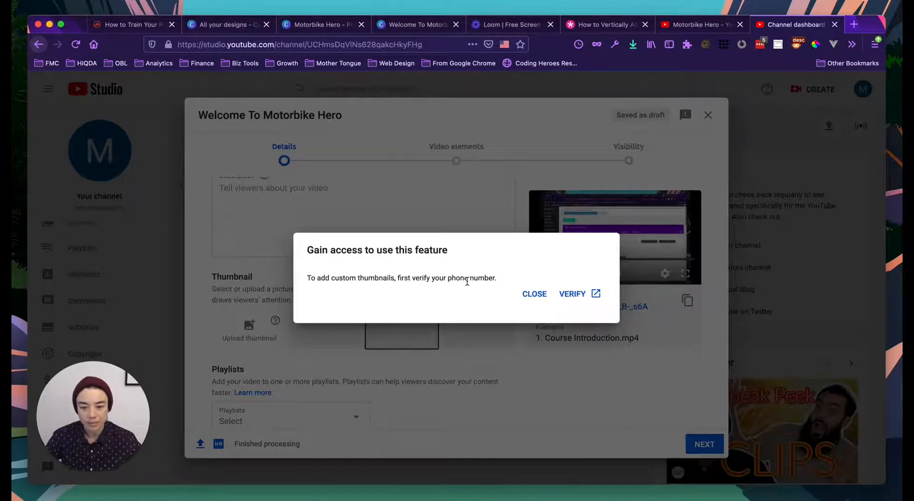
pyautogui.click(575, 292)
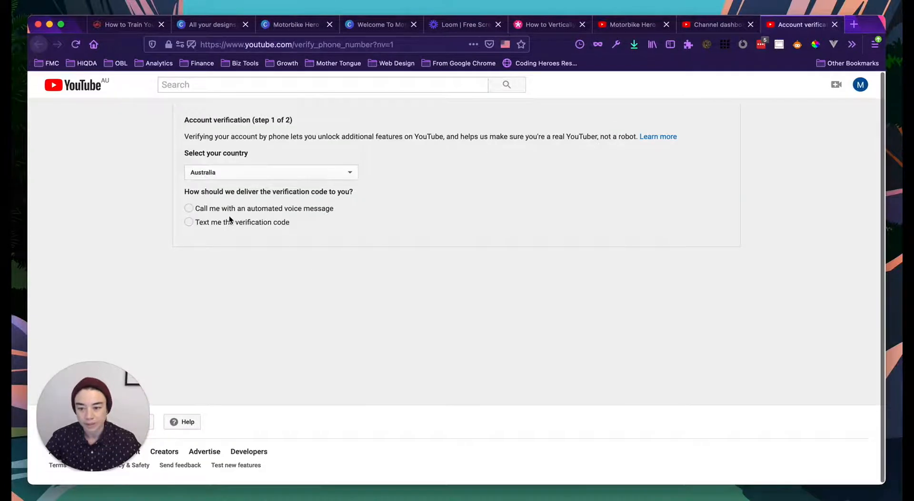
# - Verify the account by text message with the phone number and 6-digit code, then return to upload details
pyautogui.click(189, 222)
pyautogui.click(202, 291)
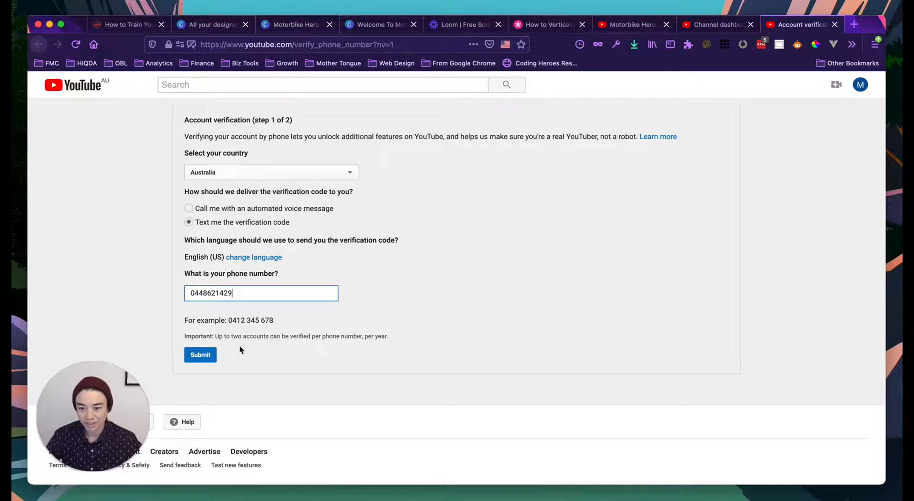
pyautogui.click(200, 355)
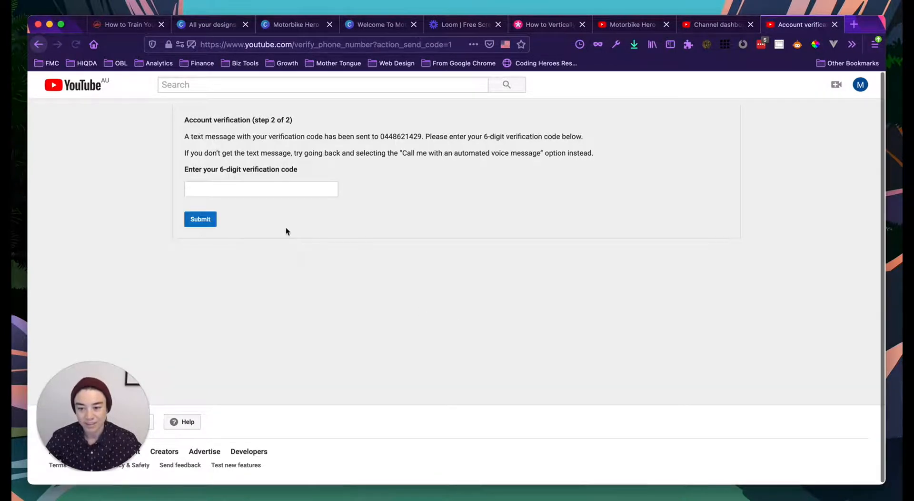
pyautogui.click(247, 195)
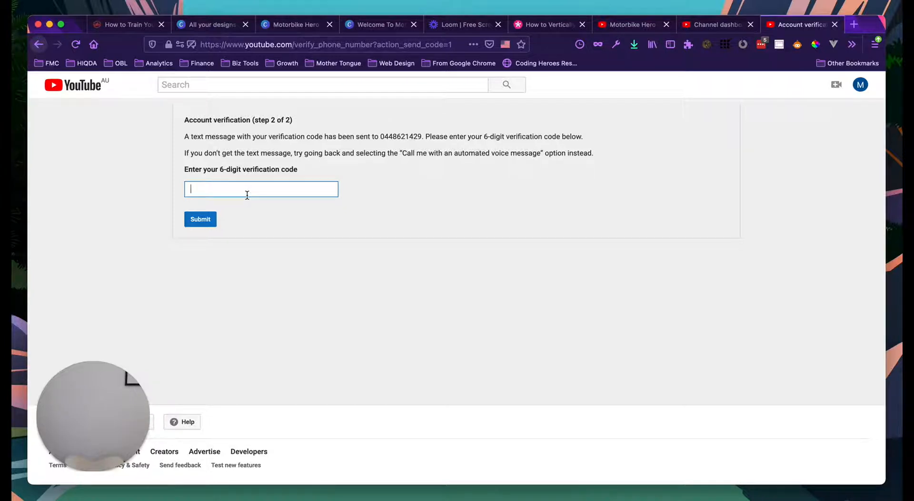
pyautogui.click(247, 194)
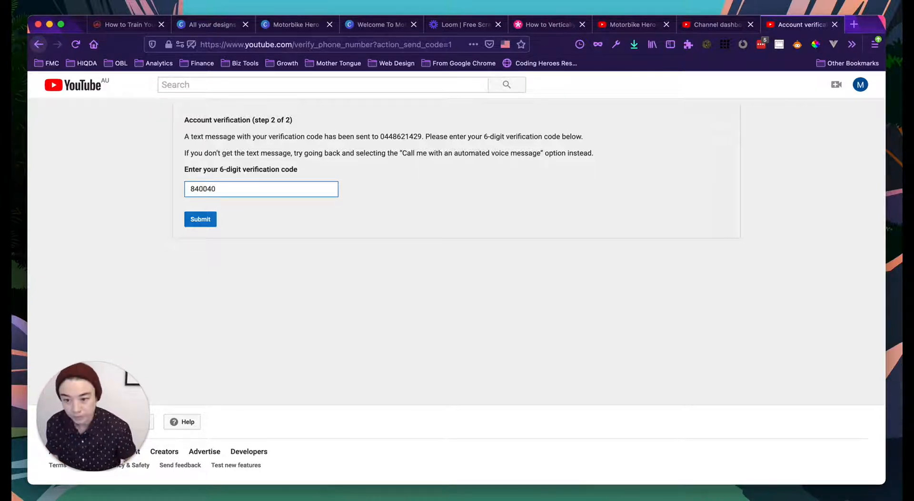
pyautogui.click(200, 220)
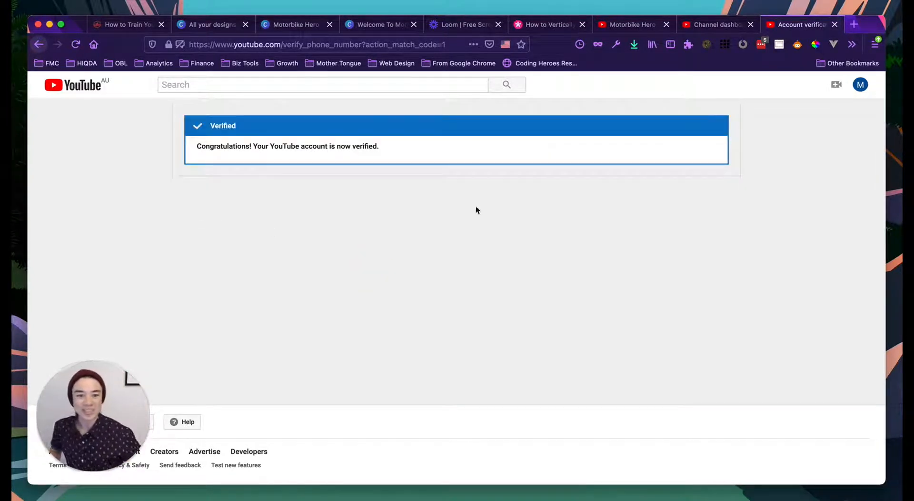
pyautogui.click(713, 24)
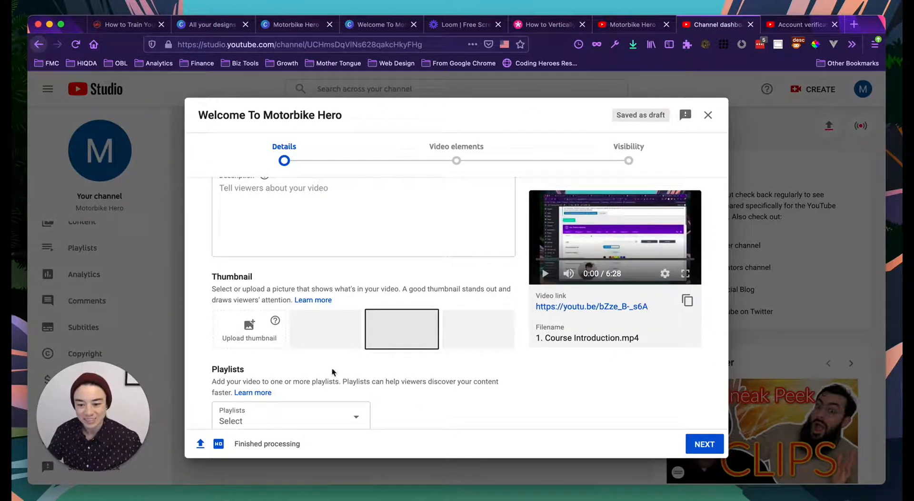
pyautogui.click(258, 338)
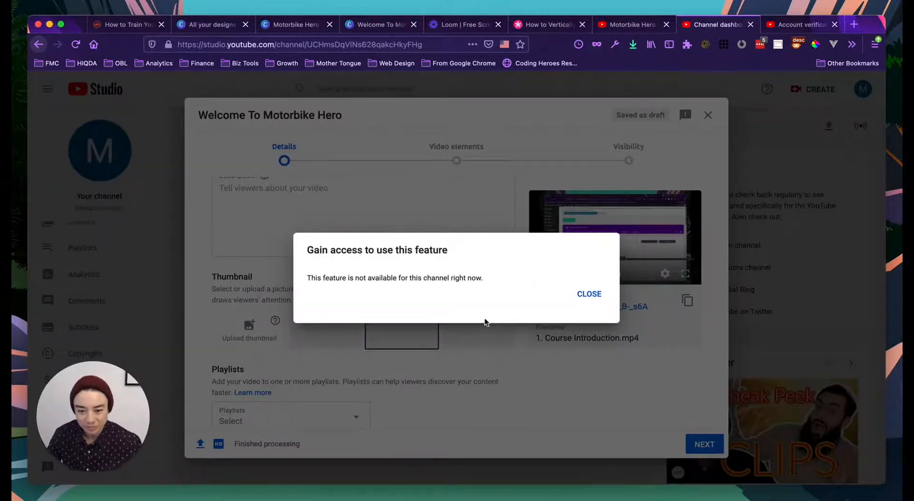
pyautogui.click(585, 293)
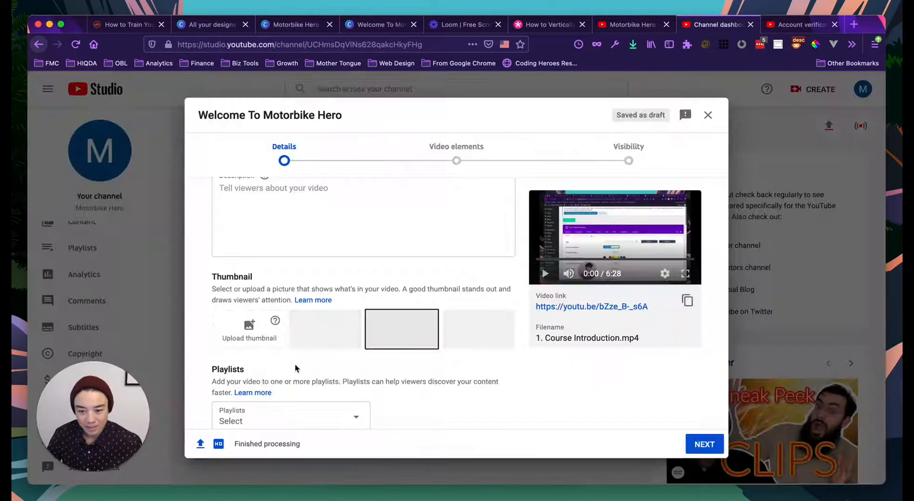
pyautogui.scroll(-1, 295, 364)
pyautogui.click(240, 311)
pyautogui.click(586, 295)
pyautogui.scroll(-4, 412, 380)
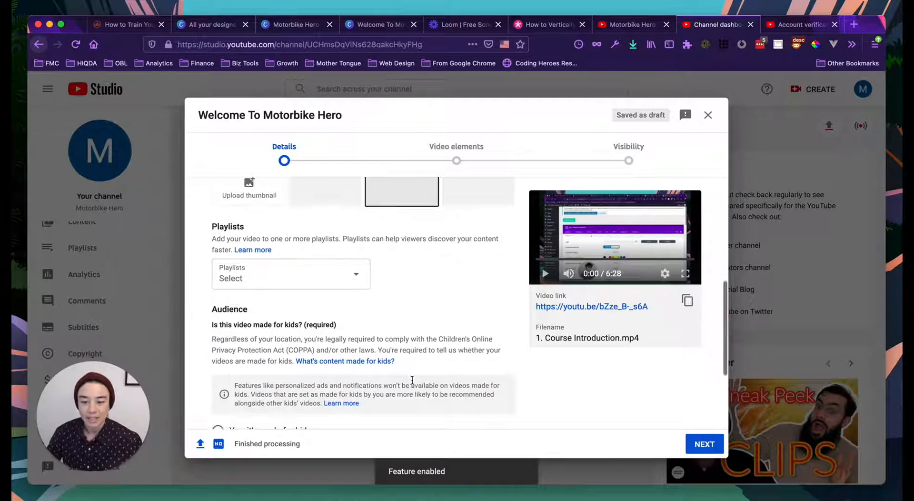
pyautogui.scroll(1, 390, 340)
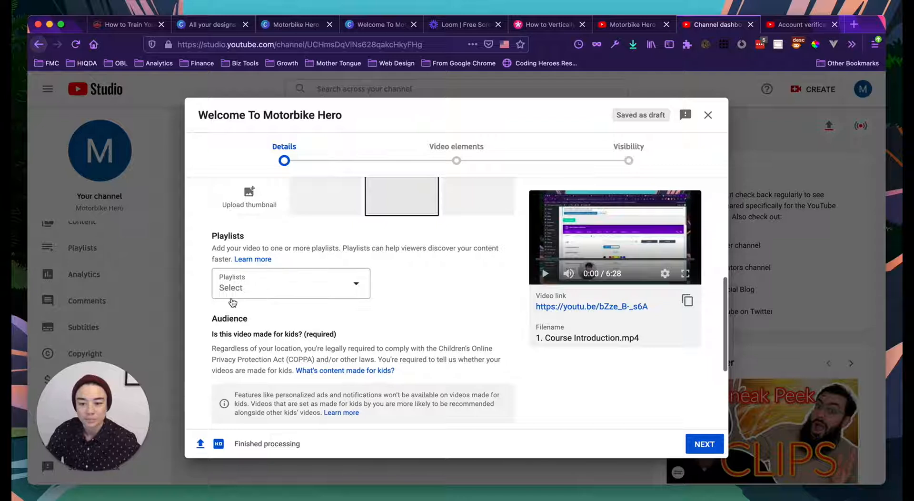
pyautogui.scroll(2, 357, 302)
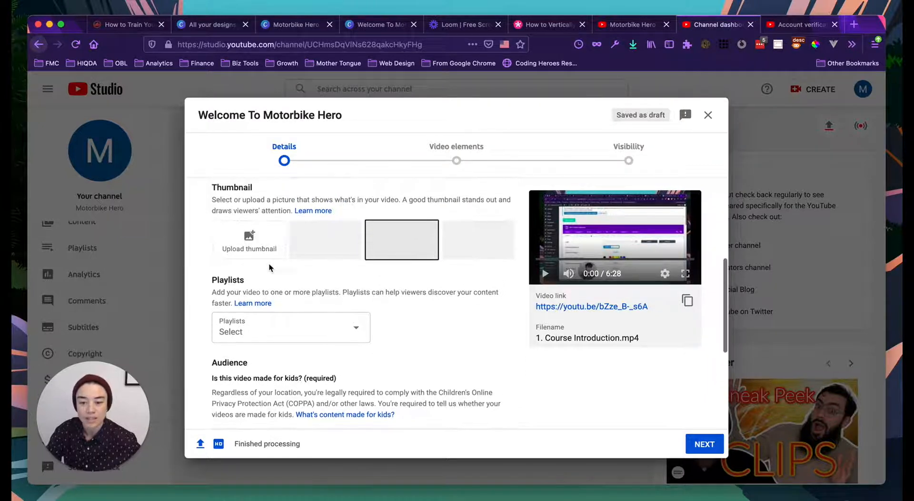
pyautogui.scroll(1, 269, 267)
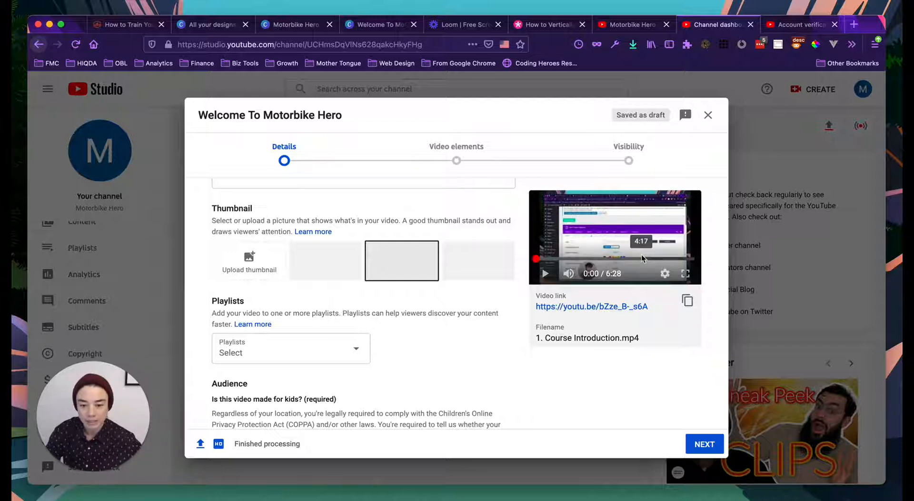
pyautogui.scroll(-1, 389, 361)
pyautogui.scroll(-1, 389, 362)
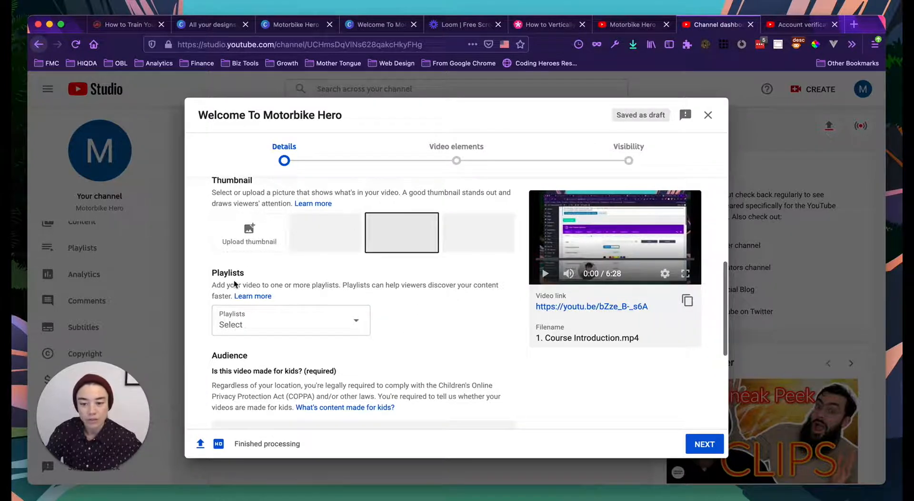
# - Start creating a new playlist, then cancel and close the playlist picker without choosing one
pyautogui.click(354, 326)
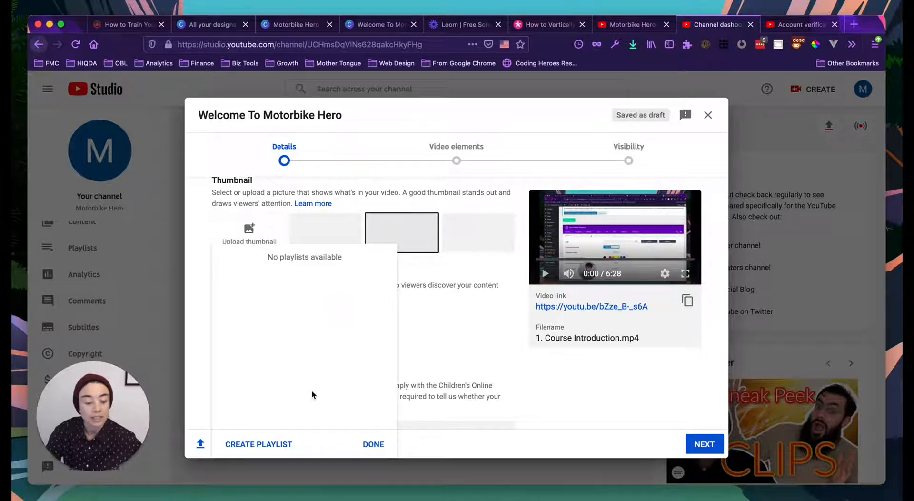
pyautogui.click(254, 445)
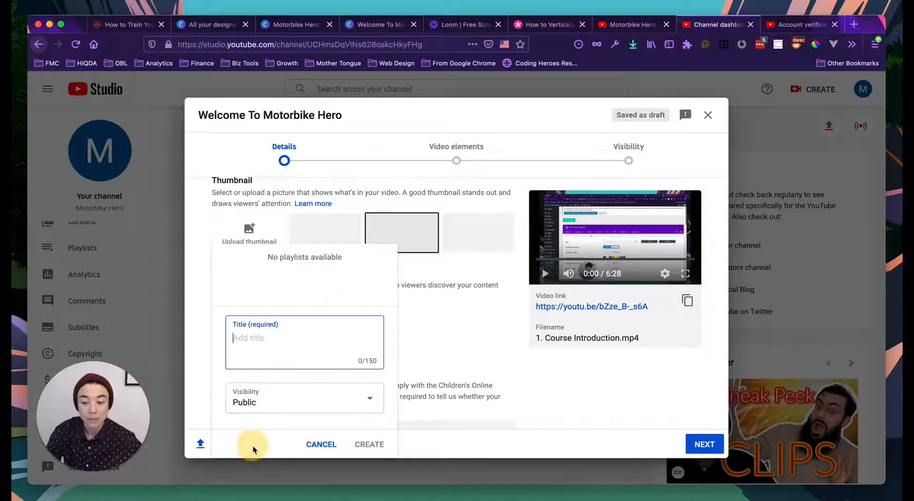
pyautogui.write('Website')
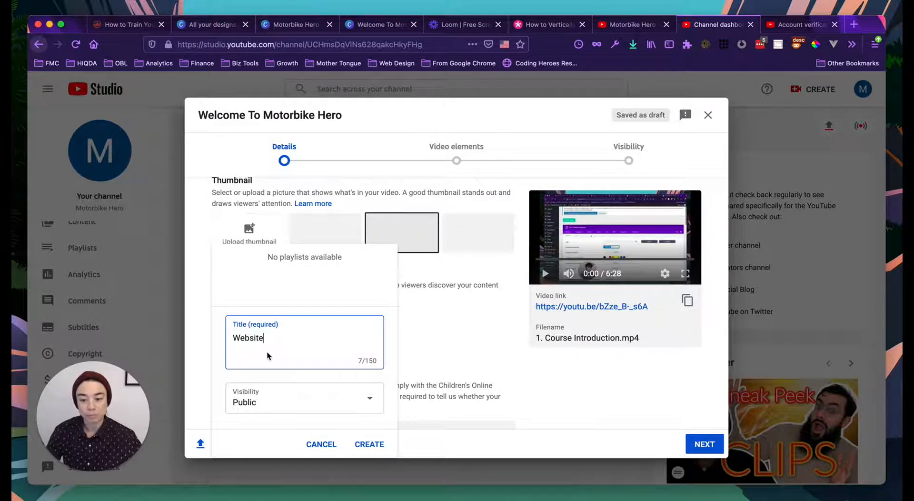
pyautogui.click(322, 441)
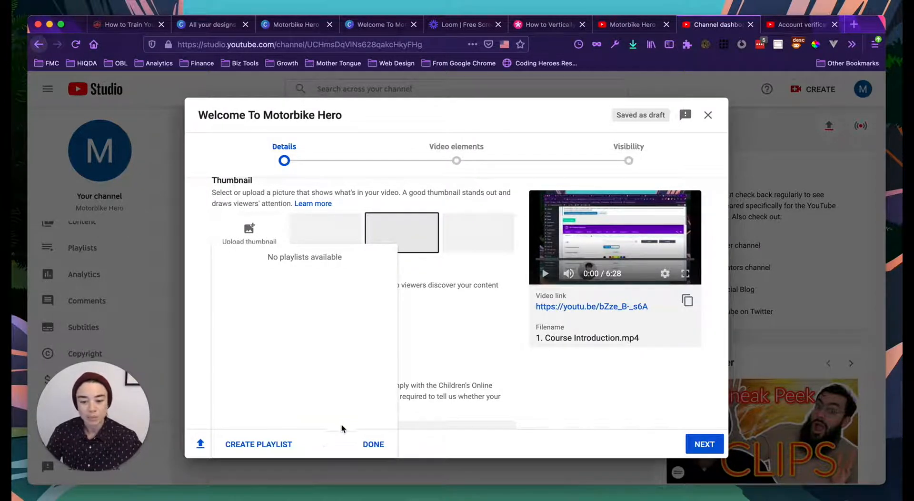
pyautogui.click(375, 441)
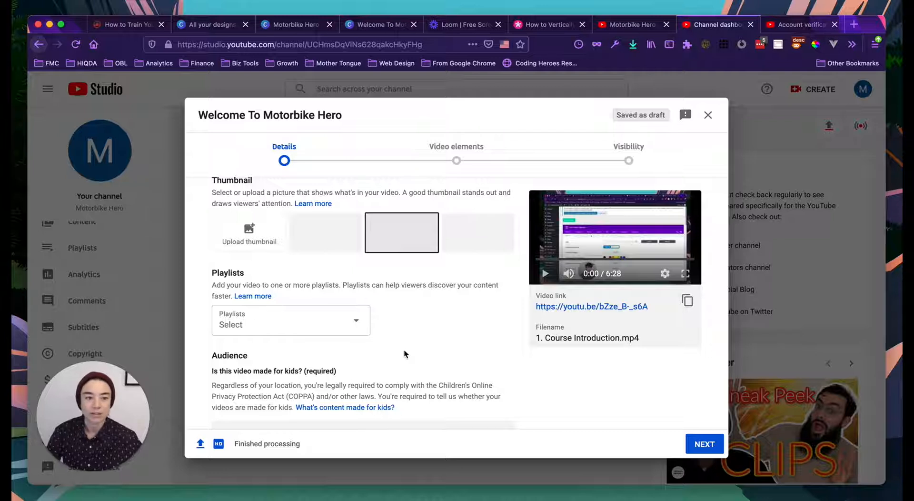
# - Set the video to 'No, it's not made for kids' and advance to Video elements
pyautogui.scroll(-3, 393, 333)
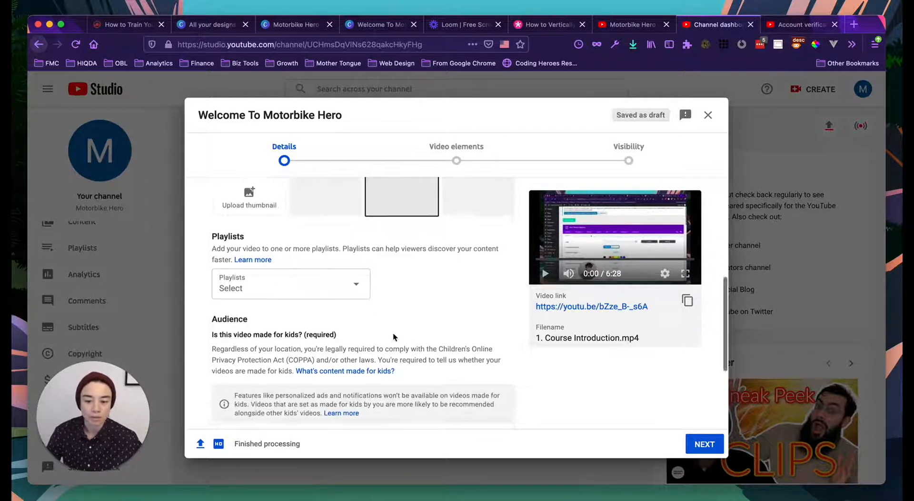
pyautogui.scroll(-2, 394, 331)
pyautogui.scroll(3, 402, 312)
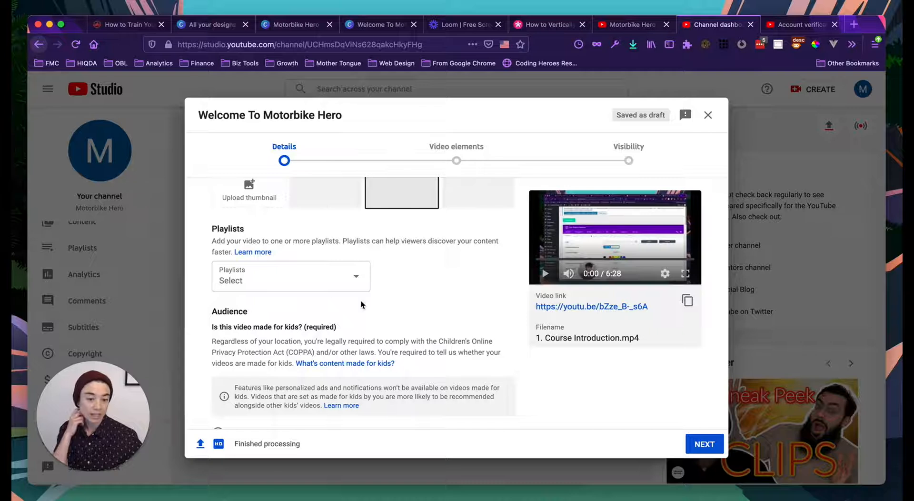
pyautogui.scroll(-5, 361, 301)
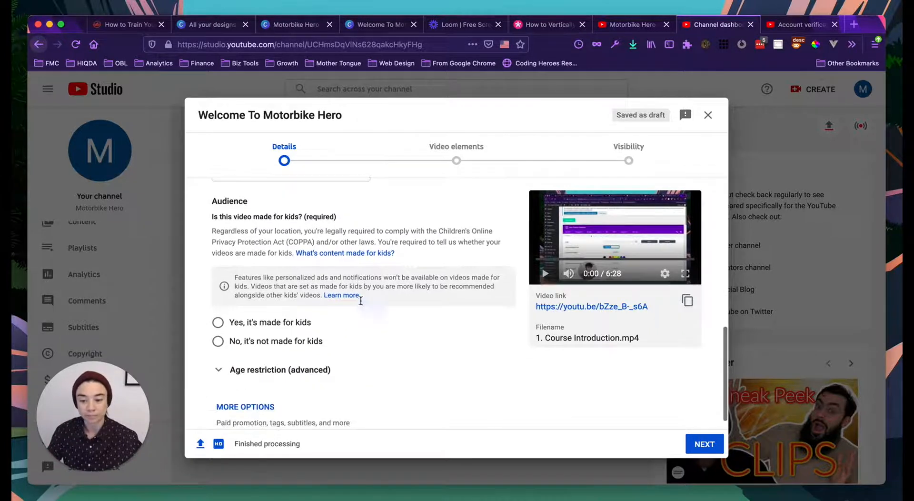
pyautogui.click(242, 341)
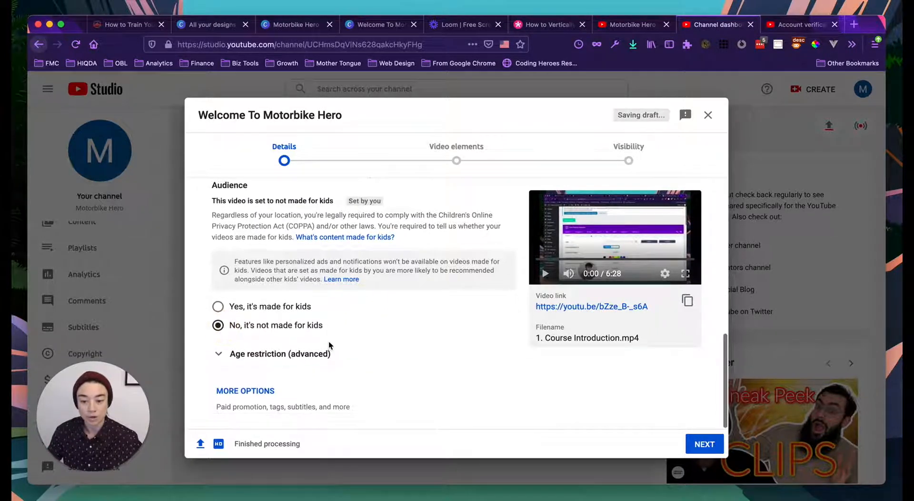
pyautogui.click(719, 439)
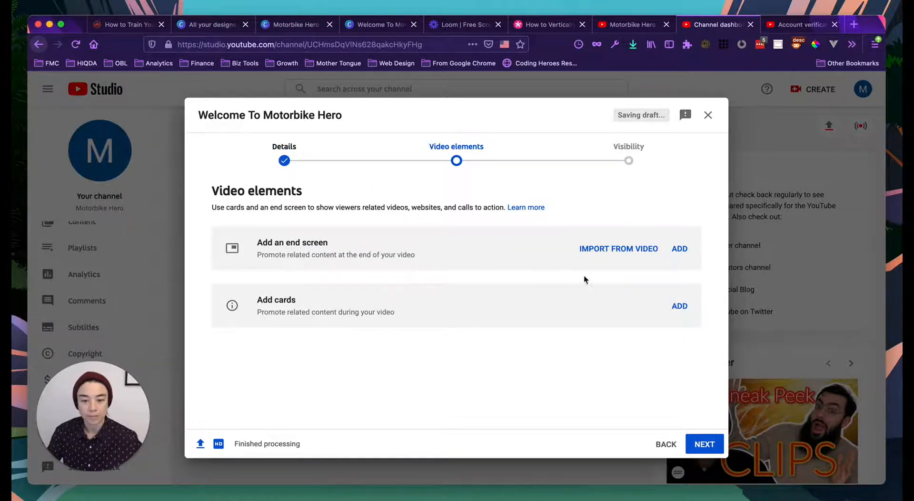
# - Advance to Visibility, set the video to Public, and publish it
pyautogui.click(713, 439)
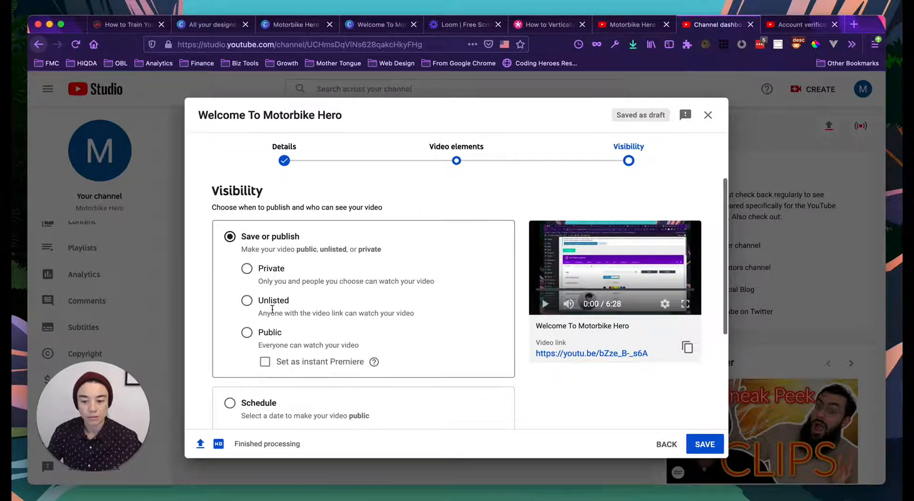
pyautogui.scroll(-1, 269, 309)
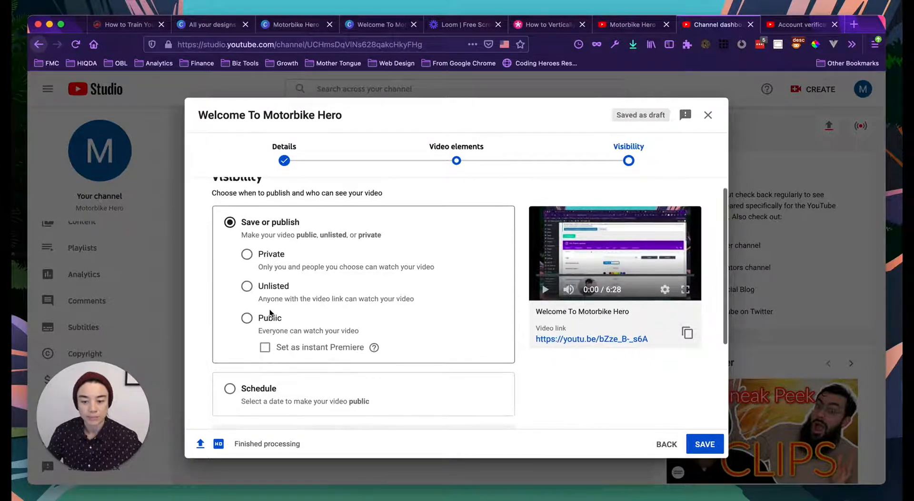
pyautogui.click(247, 320)
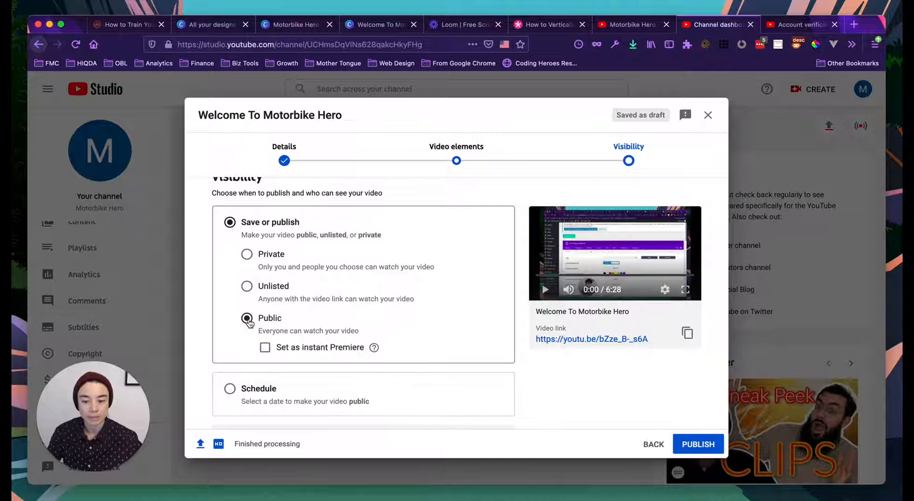
pyautogui.scroll(-3, 316, 333)
pyautogui.scroll(-2, 316, 333)
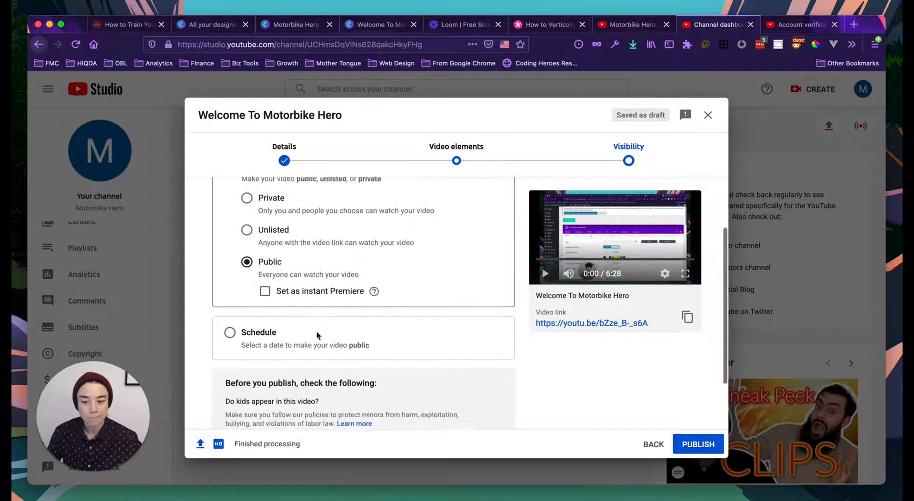
pyautogui.scroll(-1, 292, 313)
pyautogui.scroll(5, 292, 312)
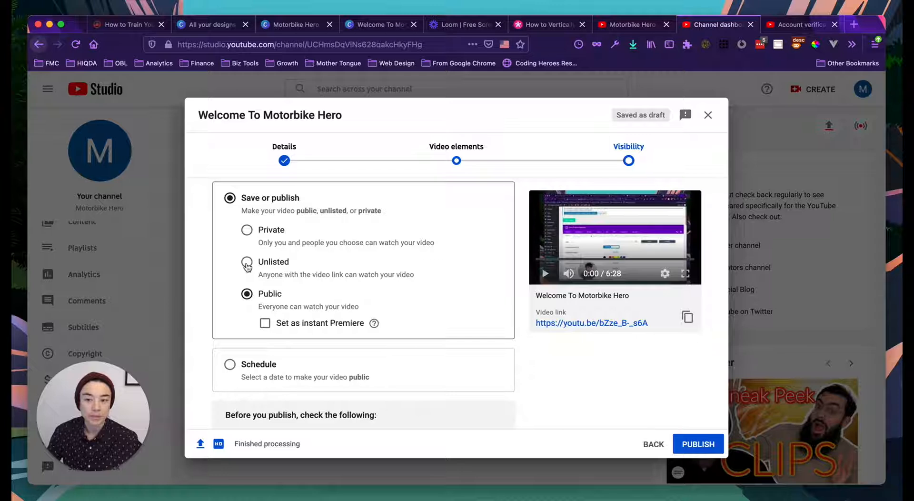
pyautogui.scroll(-1, 242, 294)
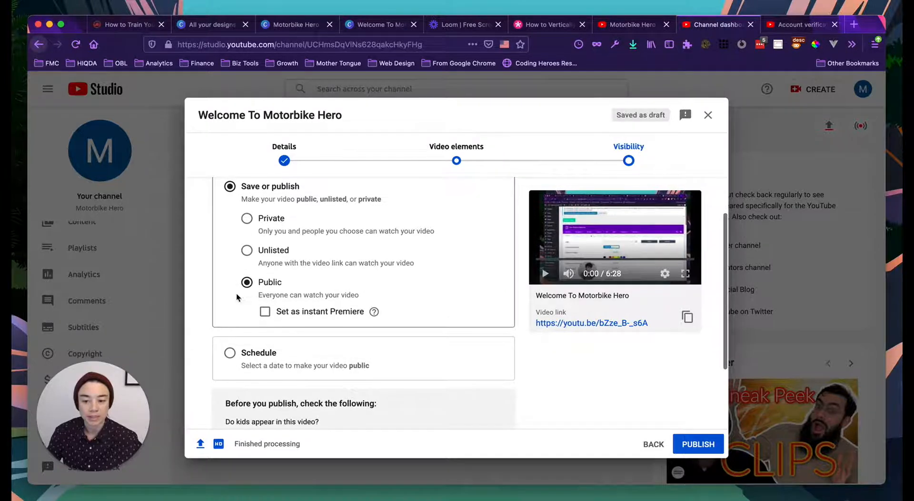
pyautogui.scroll(-5, 236, 293)
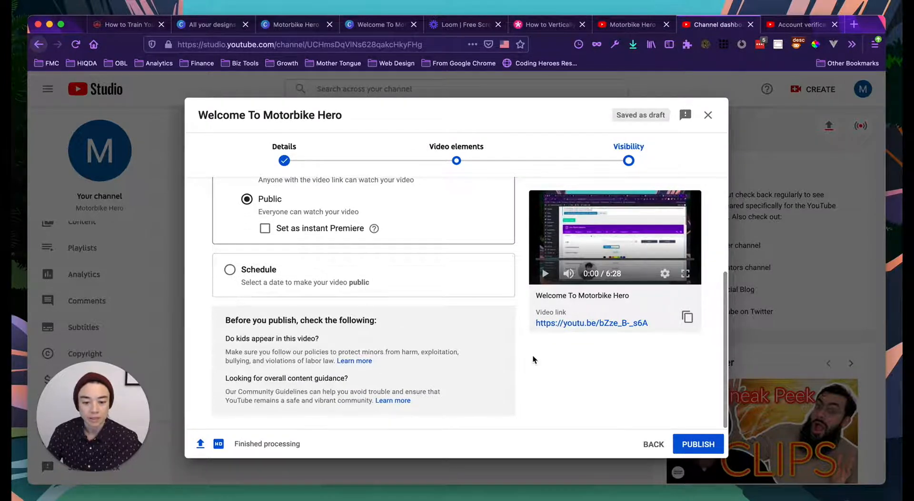
pyautogui.scroll(4, 371, 324)
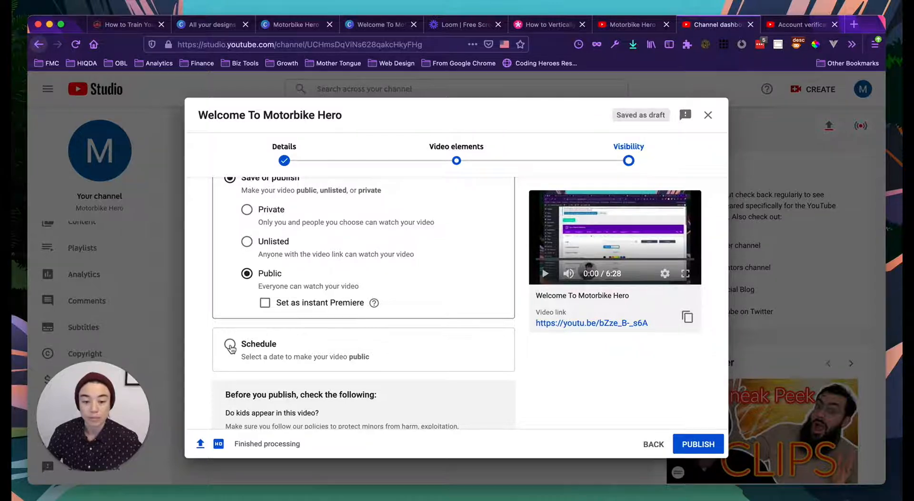
pyautogui.scroll(1, 395, 345)
pyautogui.scroll(-2, 453, 359)
pyautogui.scroll(-2, 477, 364)
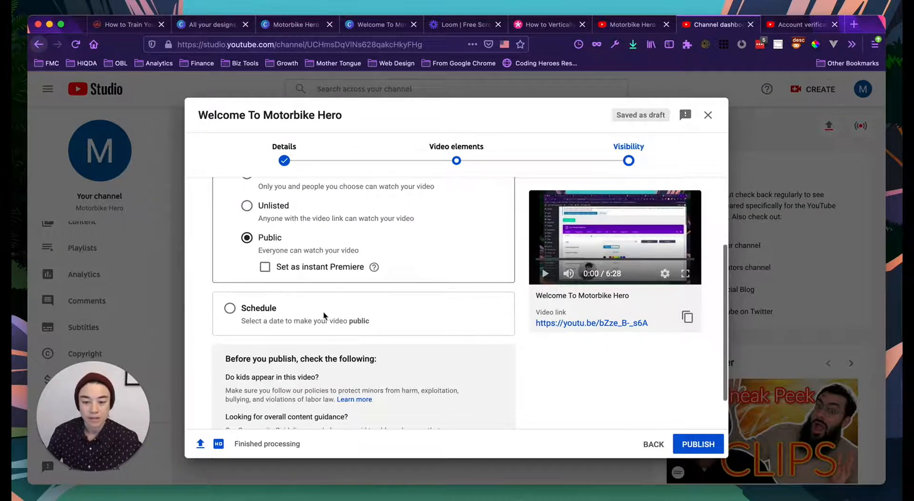
pyautogui.click(692, 444)
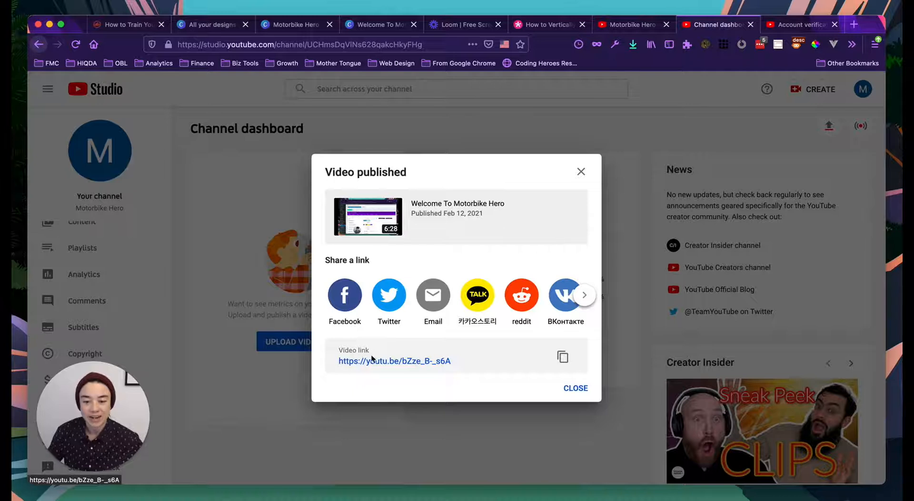
# - Copy the published video's link and switch back to the Divi builder page
pyautogui.click(562, 358)
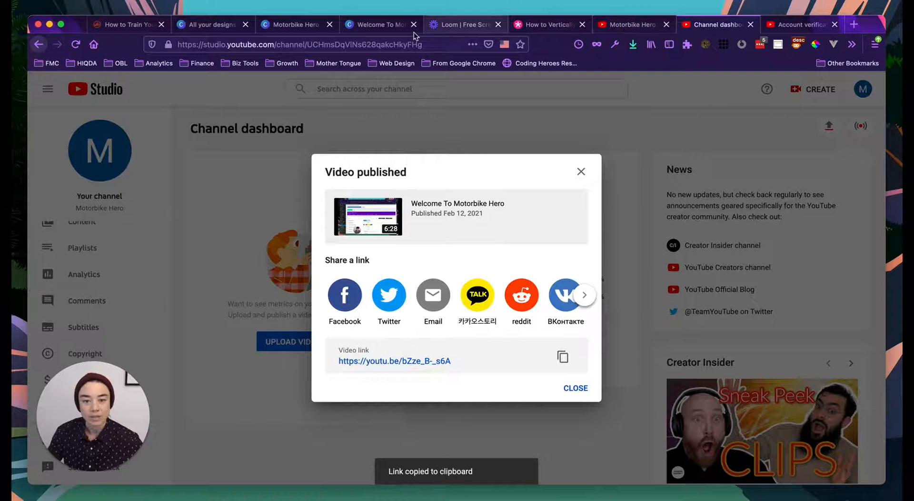
pyautogui.click(124, 26)
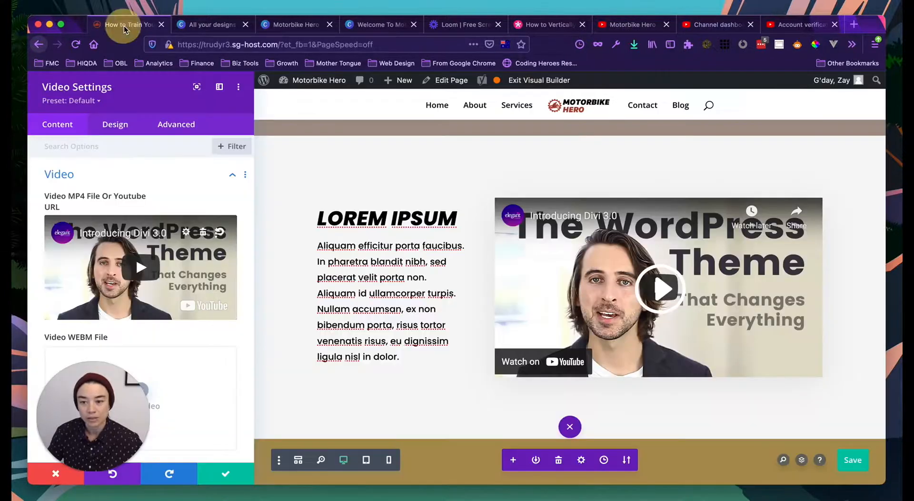
pyautogui.click(186, 233)
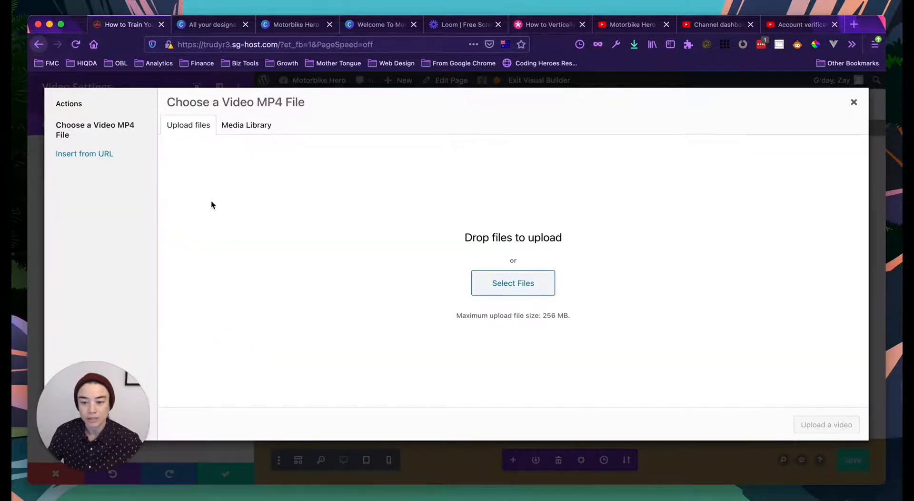
pyautogui.click(103, 155)
pyautogui.tripleClick(228, 137)
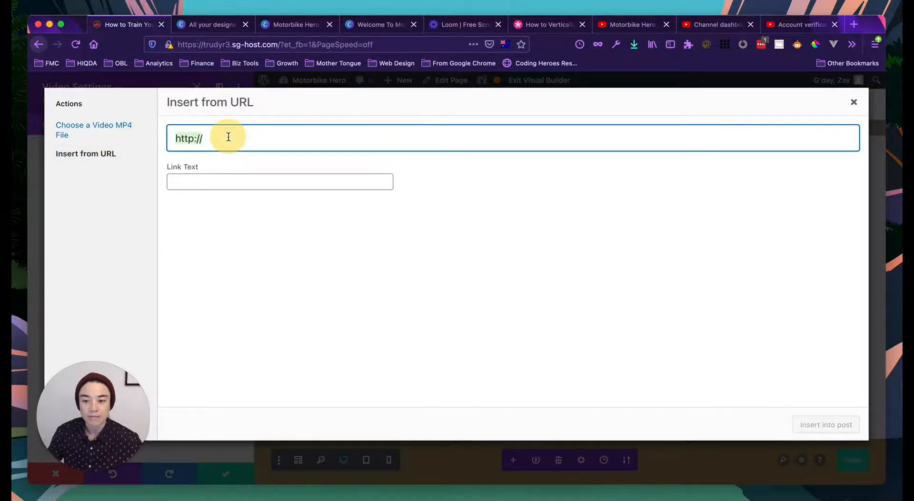
pyautogui.press('BackSpace')
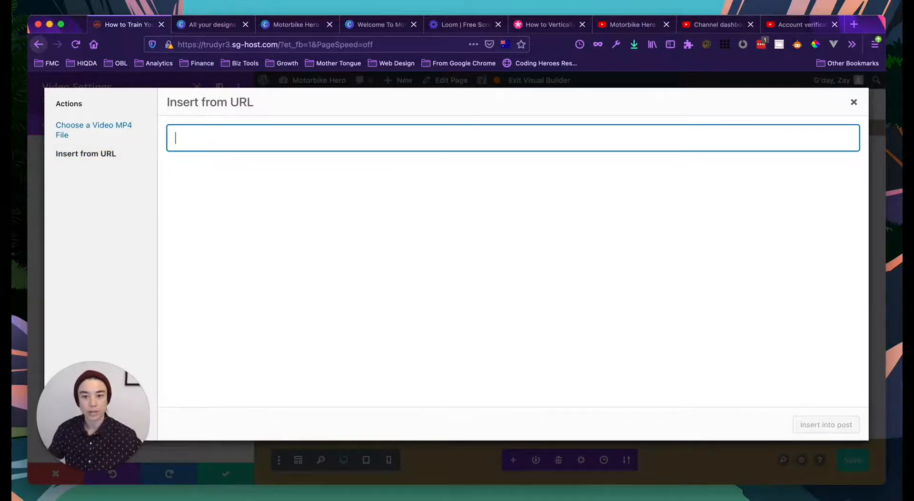
pyautogui.rightClick(217, 137)
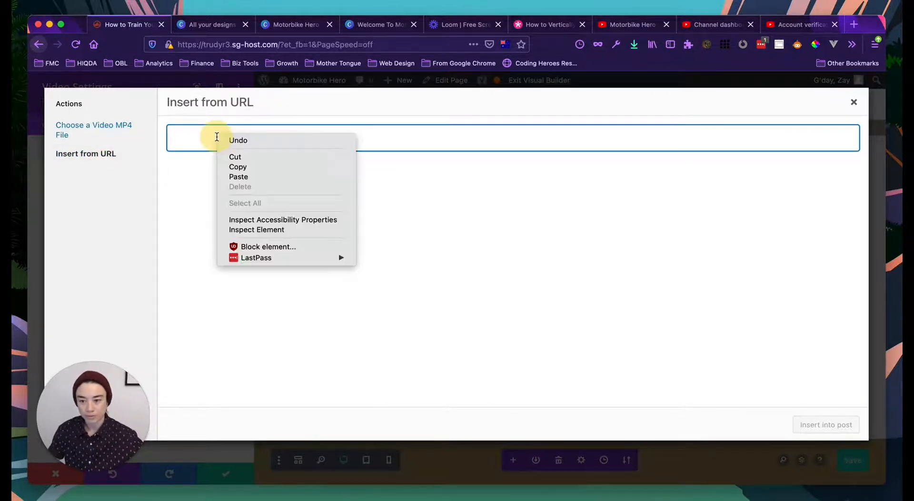
pyautogui.click(239, 175)
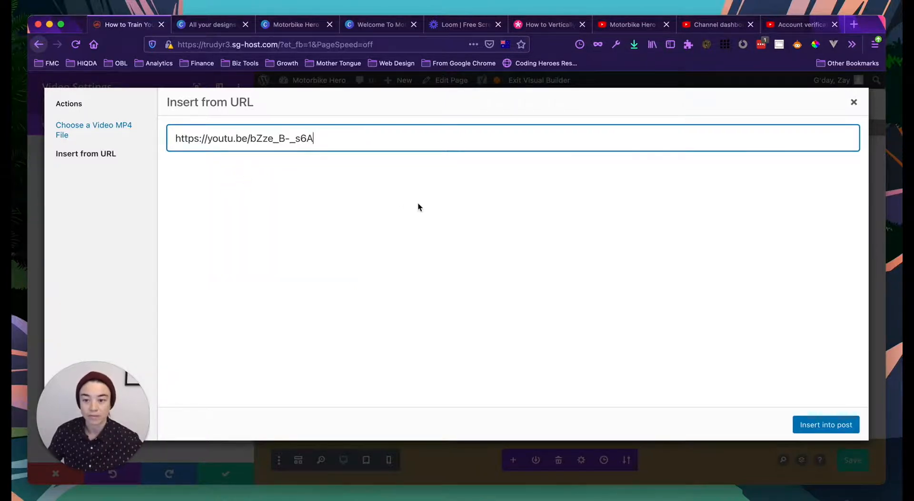
pyautogui.click(820, 425)
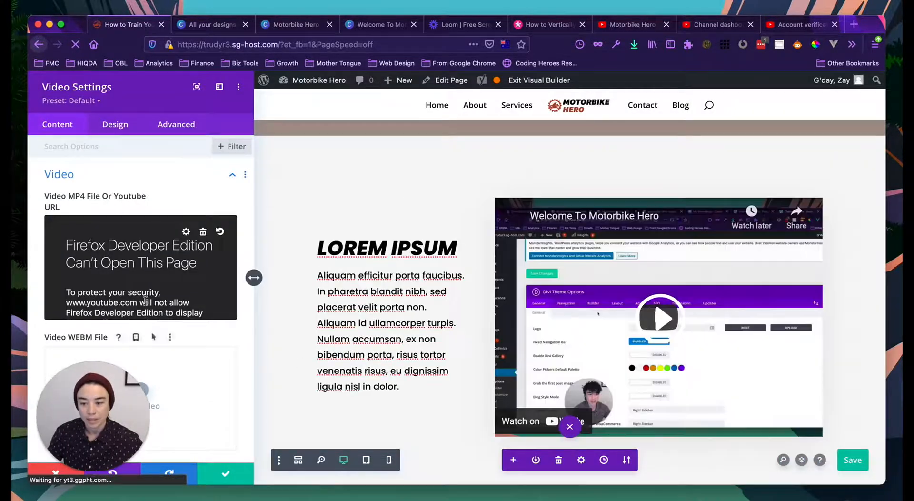
# - Apply the video settings, reopen the video module, and switch to its Design options
pyautogui.scroll(-2, 120, 298)
pyautogui.scroll(-2, 120, 298)
pyautogui.scroll(1, 110, 268)
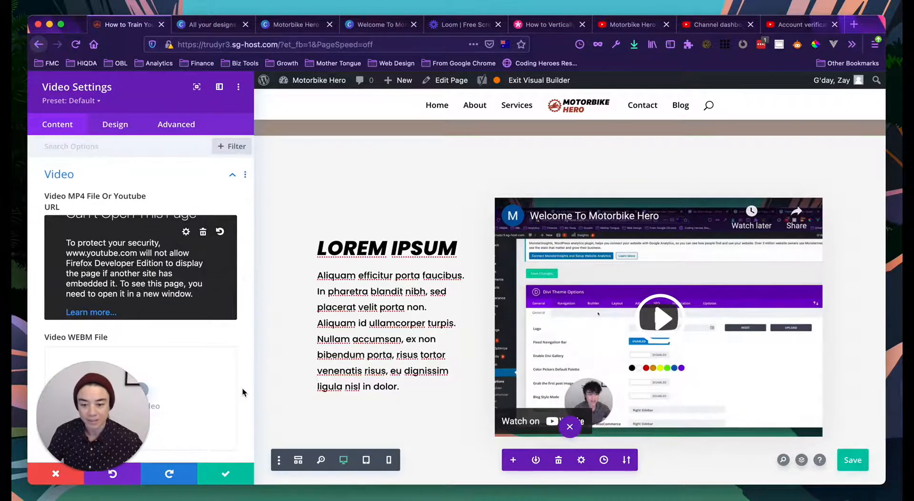
pyautogui.scroll(-2, 199, 397)
pyautogui.click(227, 470)
pyautogui.scroll(-2, 459, 348)
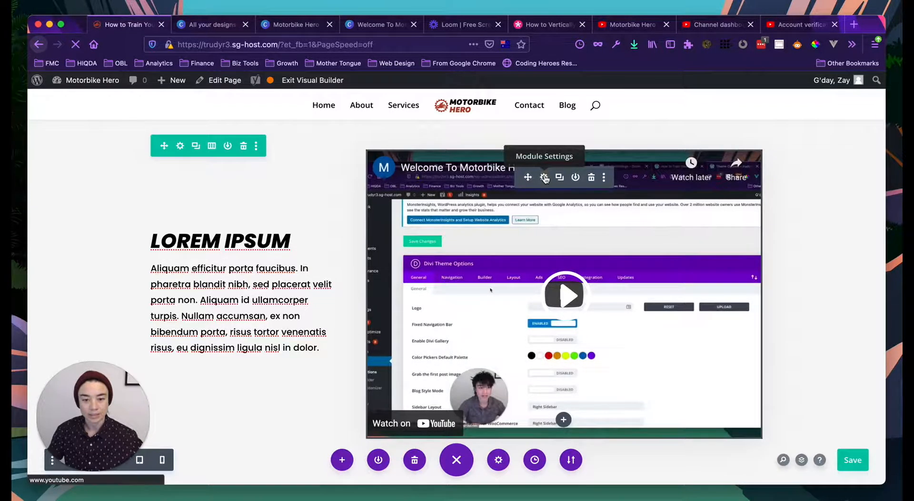
pyautogui.click(545, 179)
pyautogui.click(112, 123)
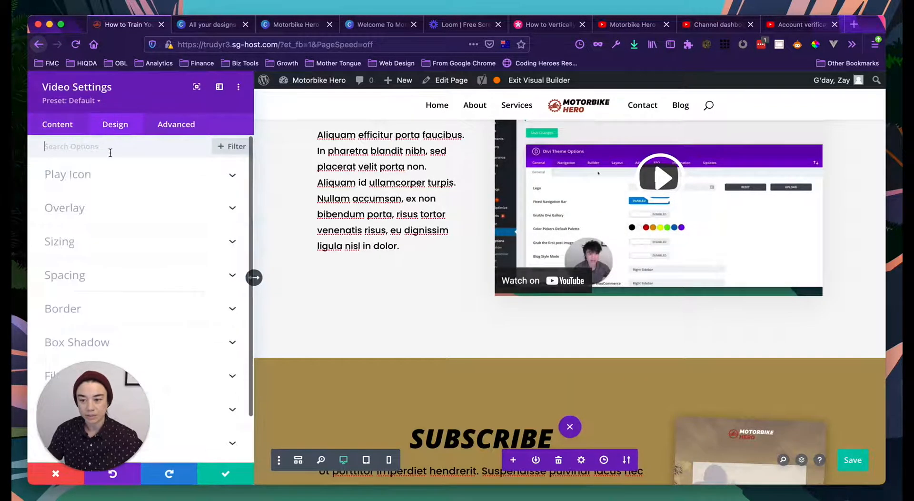
# - Make the play icon brand red #a94432 with a custom icon size of 90px
pyautogui.click(94, 180)
pyautogui.scroll(3, 361, 223)
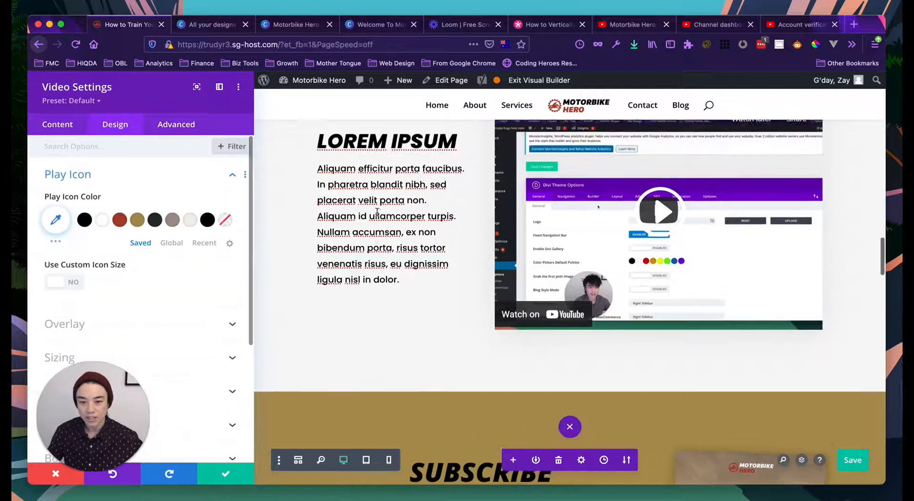
pyautogui.click(120, 220)
pyautogui.scroll(2, 653, 305)
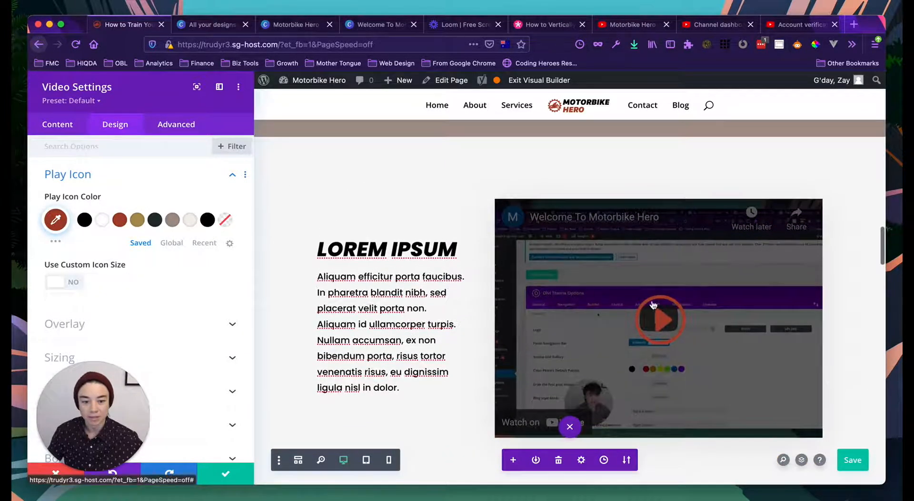
pyautogui.scroll(-2, 154, 257)
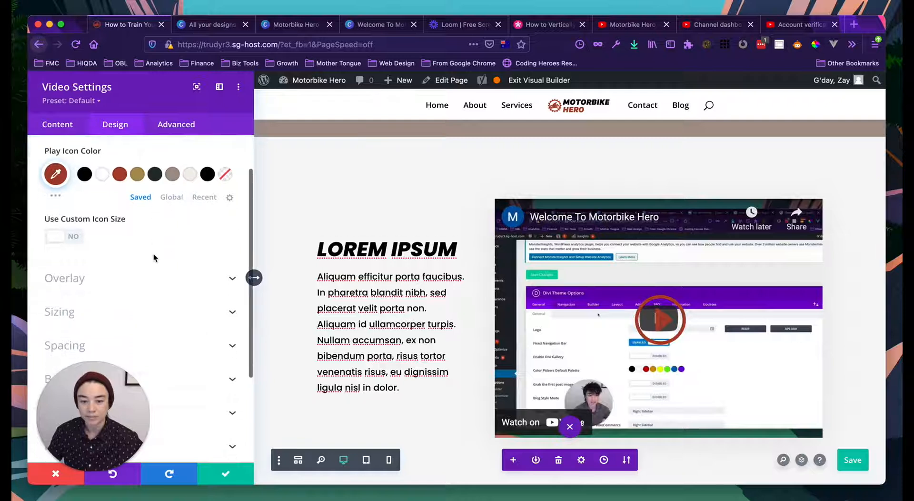
pyautogui.scroll(-1, 110, 252)
pyautogui.click(65, 222)
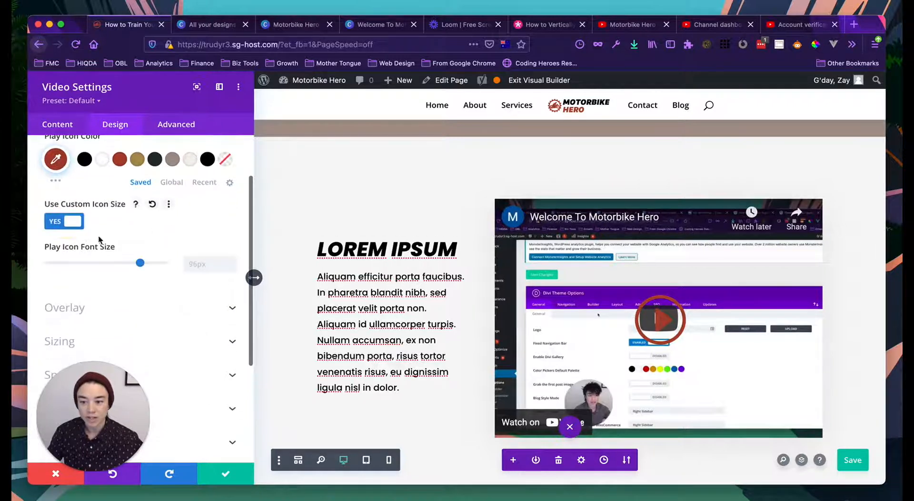
pyautogui.moveTo(139, 263); pyautogui.dragTo(124, 264)
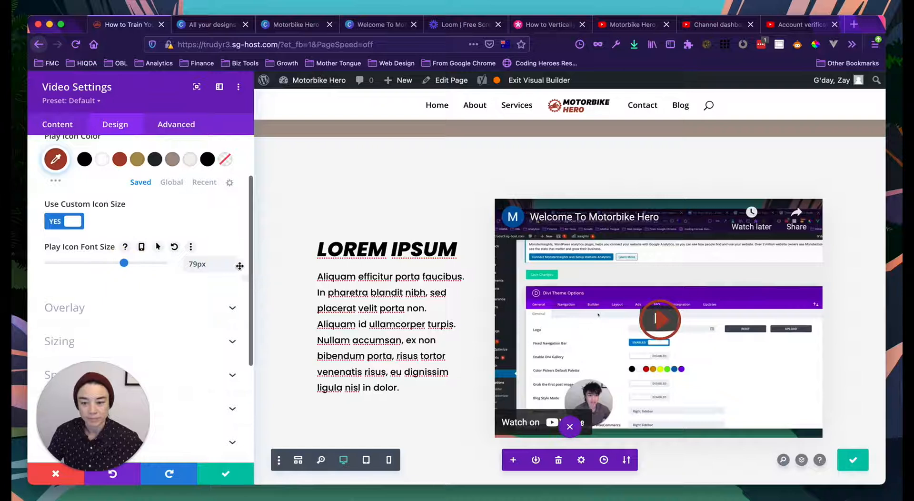
pyautogui.doubleClick(214, 264)
pyautogui.write('90')
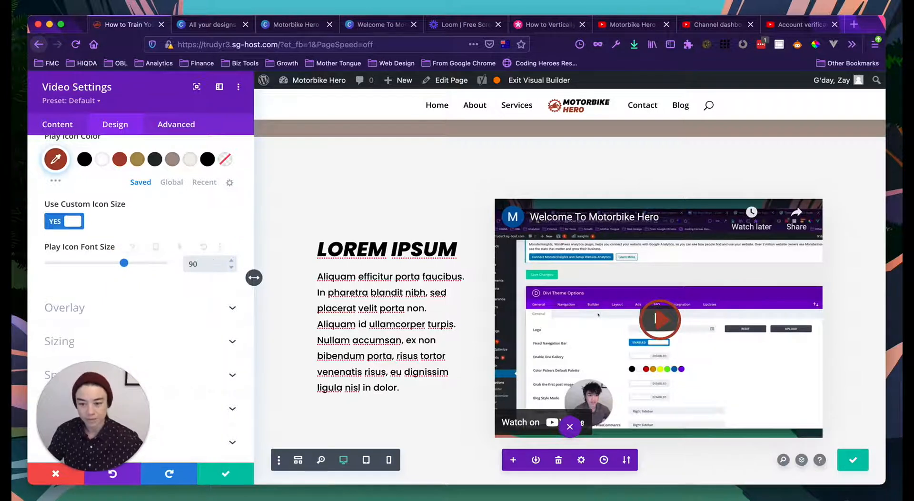
pyautogui.scroll(-1, 206, 234)
# - Expand the video module's Overlay colour settings
pyautogui.click(164, 258)
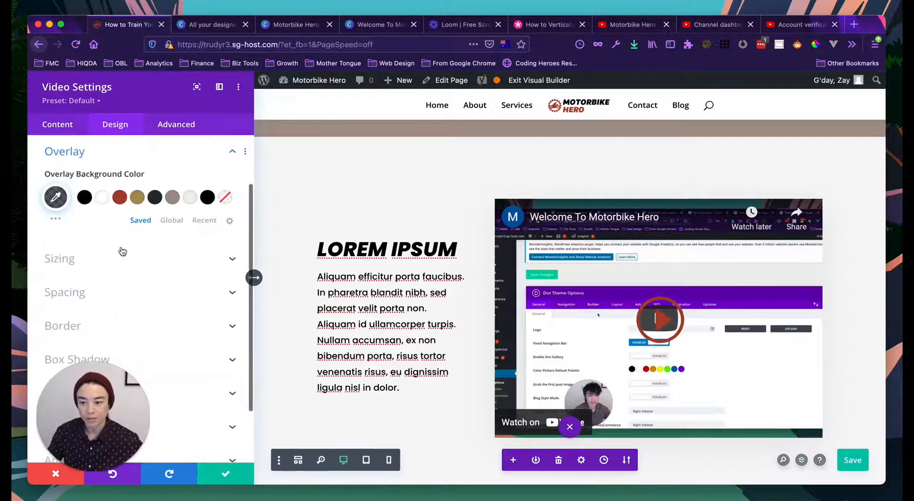
pyautogui.scroll(-3, 108, 234)
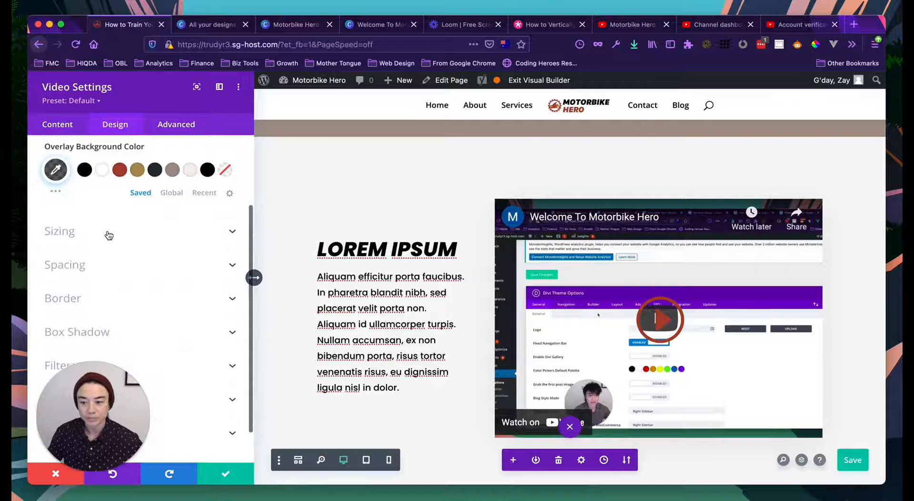
pyautogui.moveTo(95, 406); pyautogui.dragTo(825, 374)
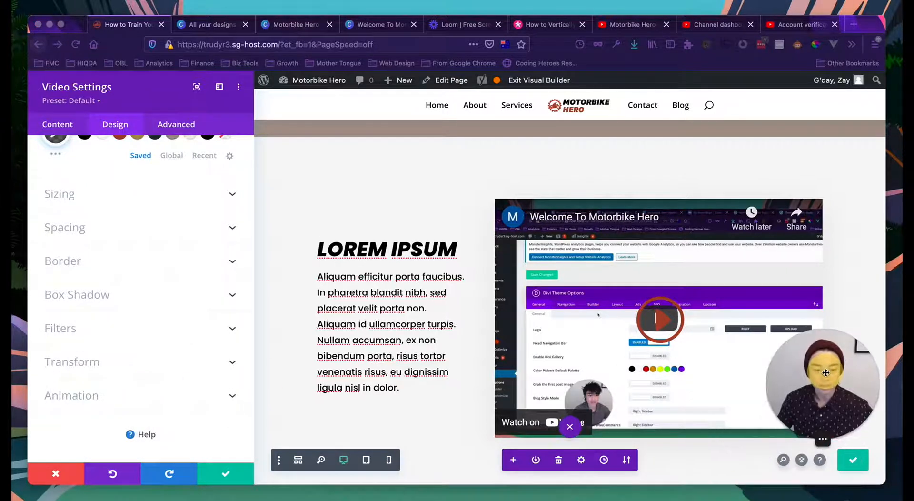
pyautogui.scroll(6, 156, 354)
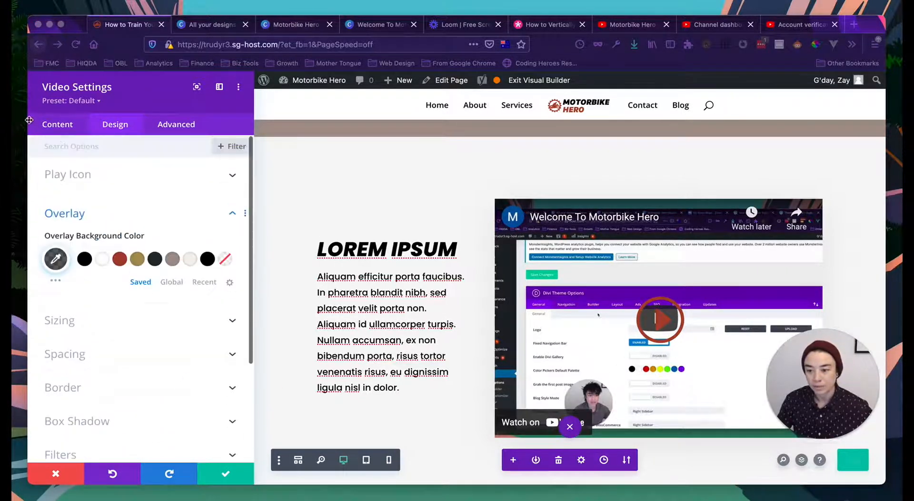
# - Delete the video module's current overlay image on the Content tab and bring up Choose an Image
pyautogui.click(58, 123)
pyautogui.click(57, 126)
pyautogui.scroll(-1, 87, 224)
pyautogui.scroll(1, 69, 227)
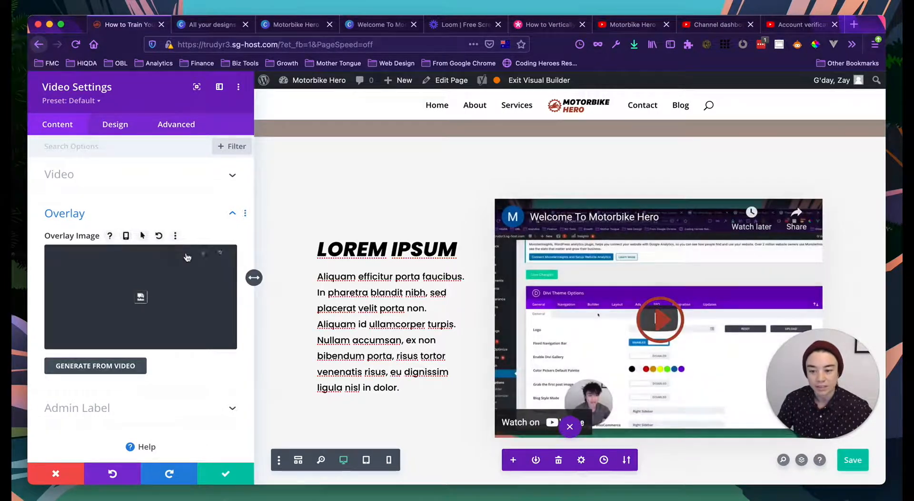
pyautogui.click(203, 261)
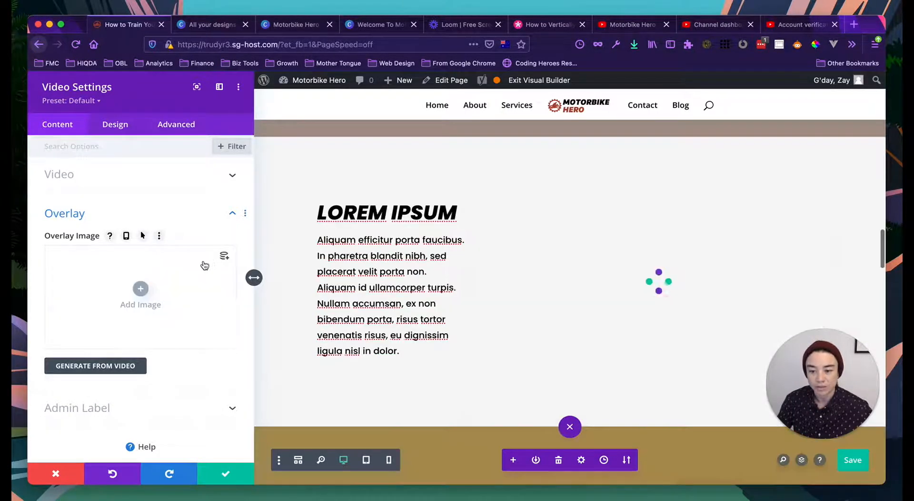
pyautogui.click(140, 291)
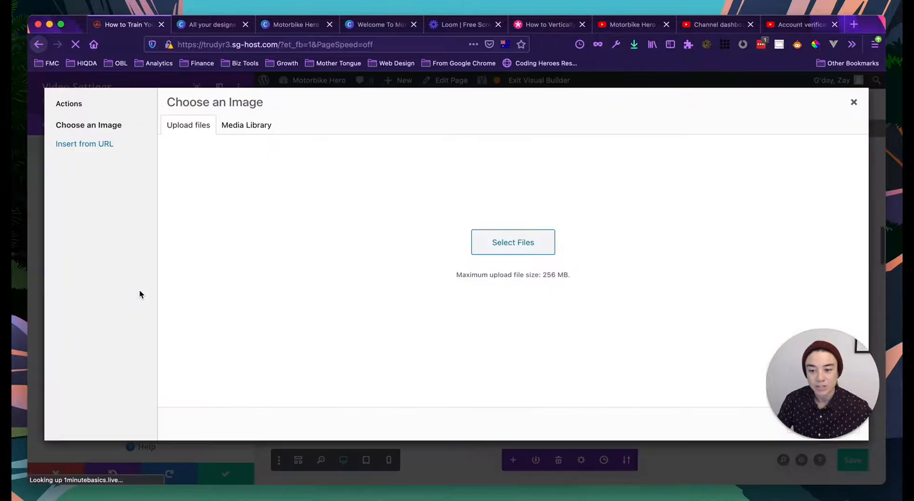
# - Upload 'Welcome To Motorbike Hero - Youtube Thumbnail.png' and begin its alt text 'Black and White Person on Motorbike -'
pyautogui.click(502, 284)
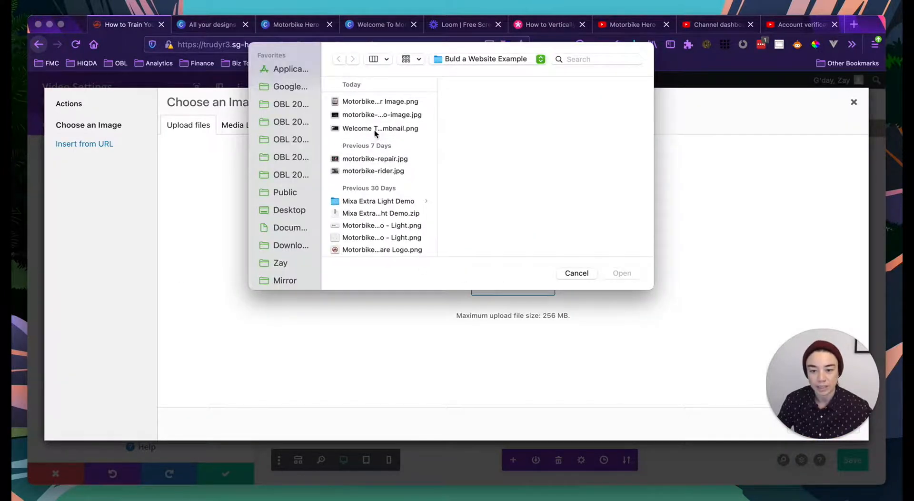
pyautogui.click(375, 127)
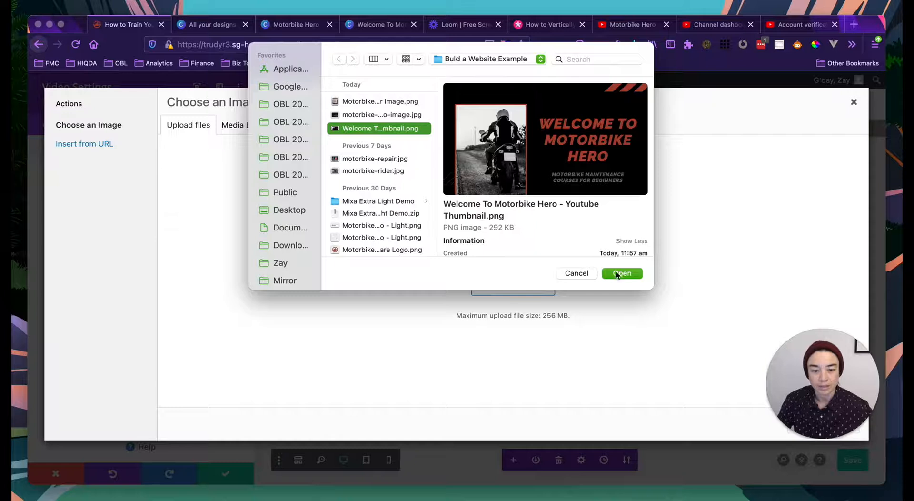
pyautogui.click(633, 273)
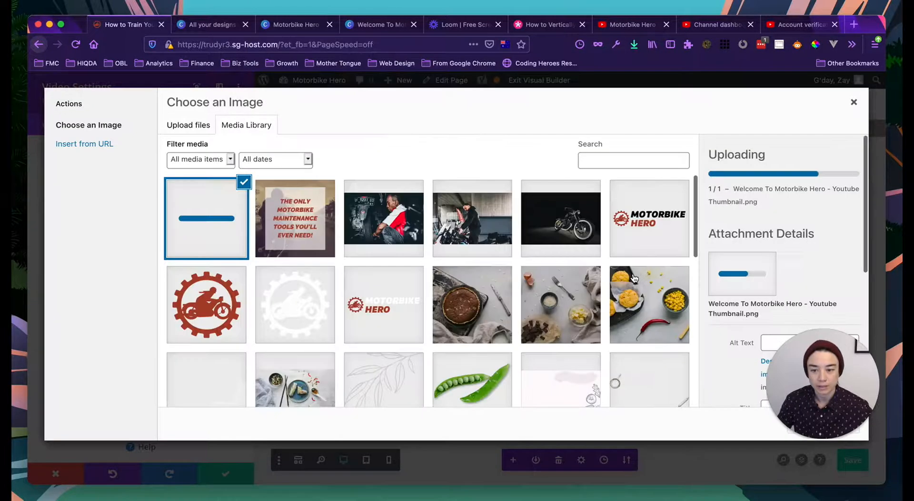
pyautogui.moveTo(794, 353); pyautogui.dragTo(88, 386)
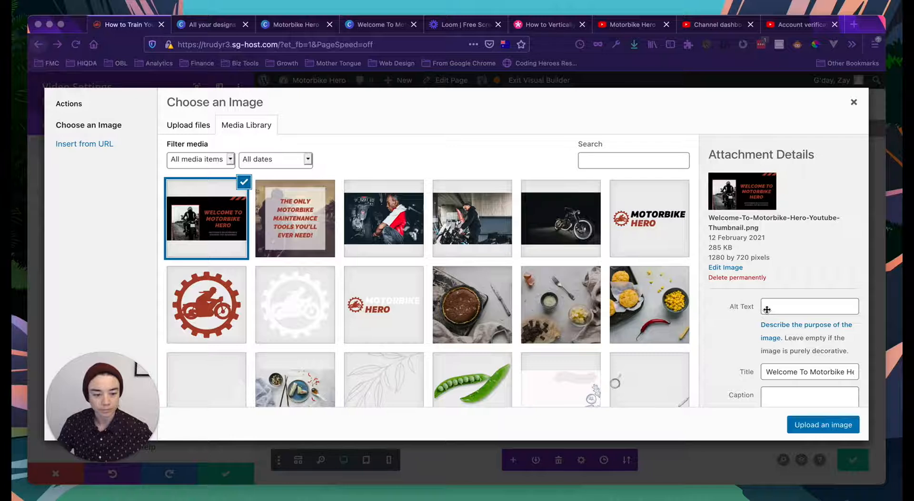
pyautogui.click(782, 307)
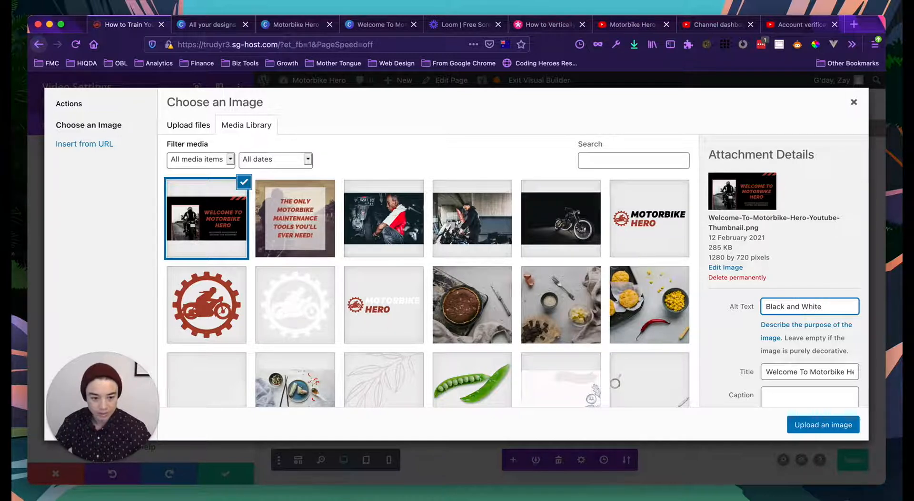
pyautogui.write('Black and White Person on Motorbike')
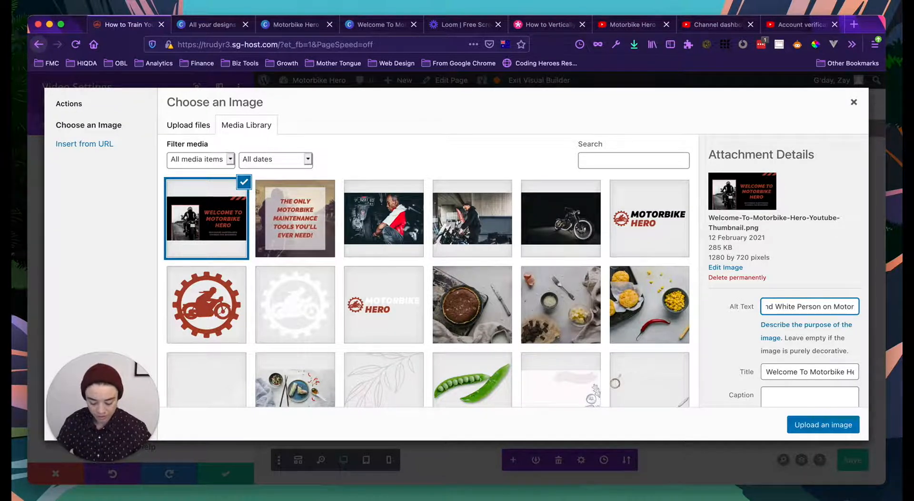
pyautogui.write(' -')
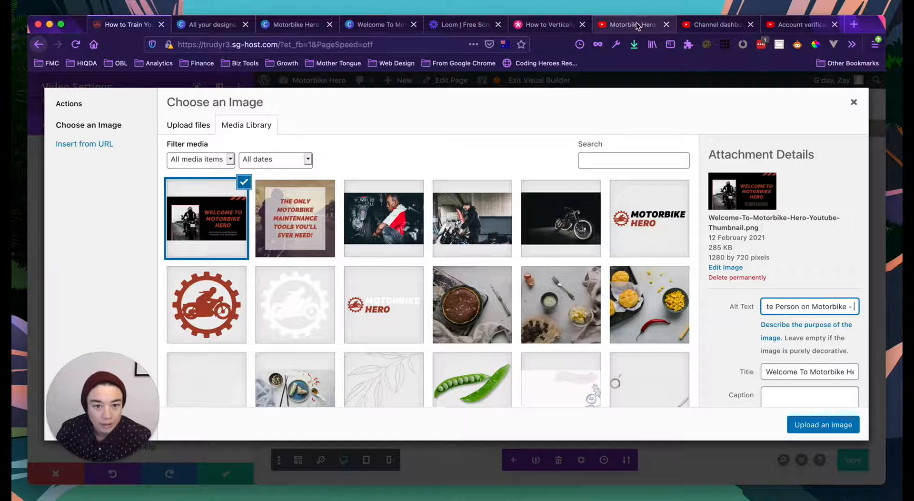
# - Copy the 'MOTORBIKE MAINTENANCE COURSES FOR BEGINNERS' subtitle from the Canva thumbnail design
pyautogui.click(282, 26)
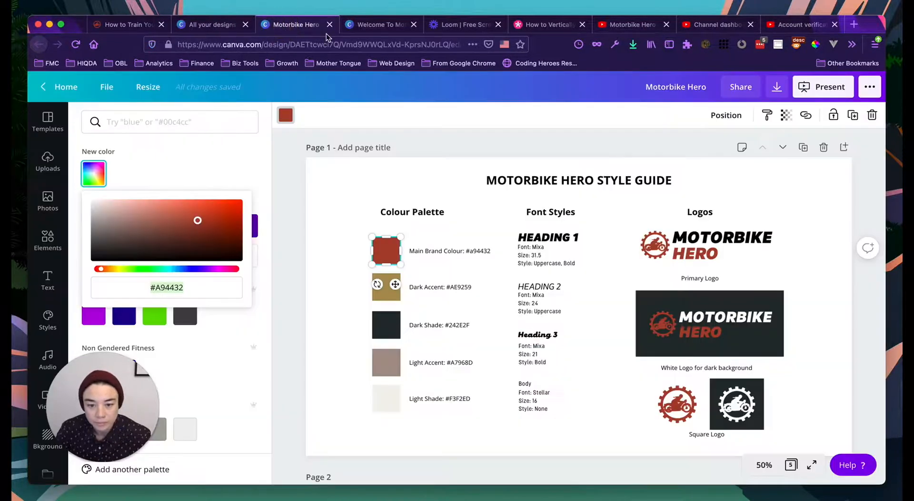
pyautogui.click(373, 24)
pyautogui.click(686, 353)
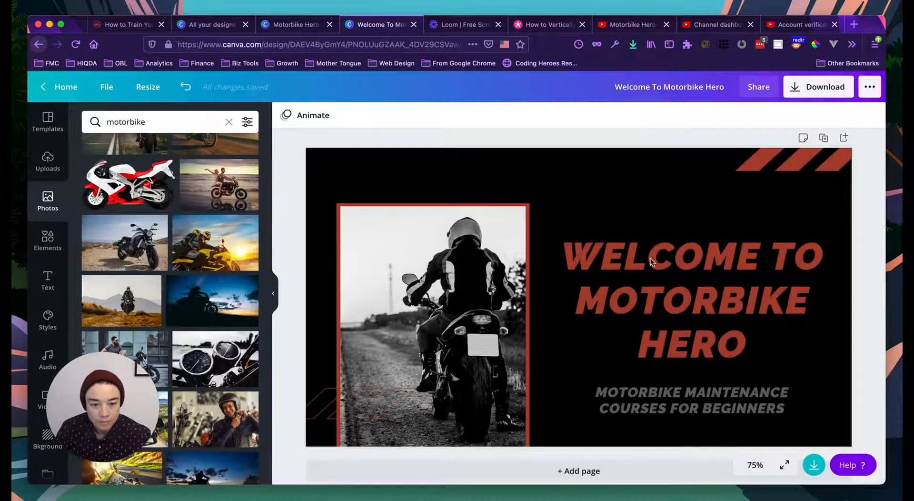
pyautogui.tripleClick(666, 404)
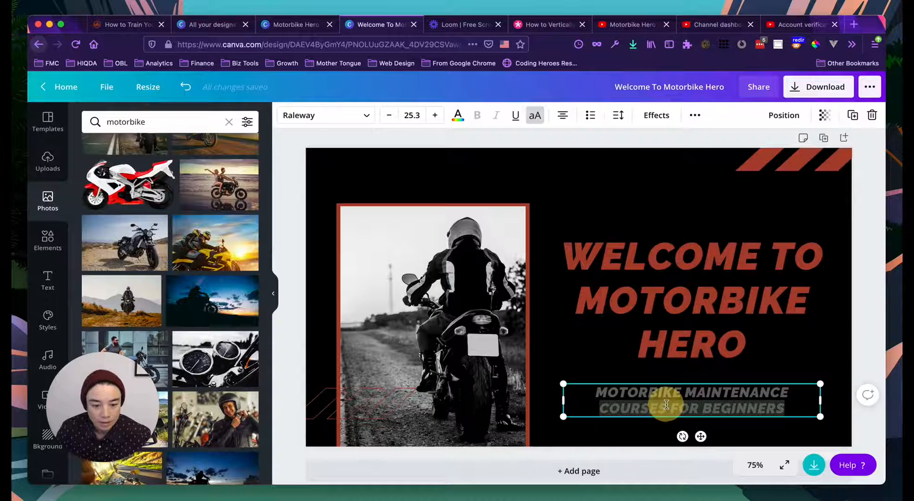
pyautogui.press('super+a')
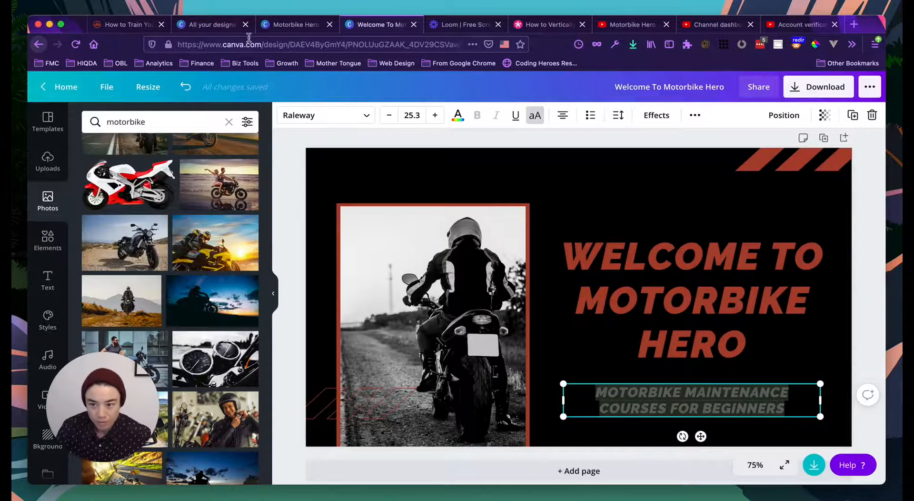
pyautogui.click(125, 24)
# - Paste the subtitle to finish the alt text and apply the thumbnail as the video's overlay image
pyautogui.press('super+v')
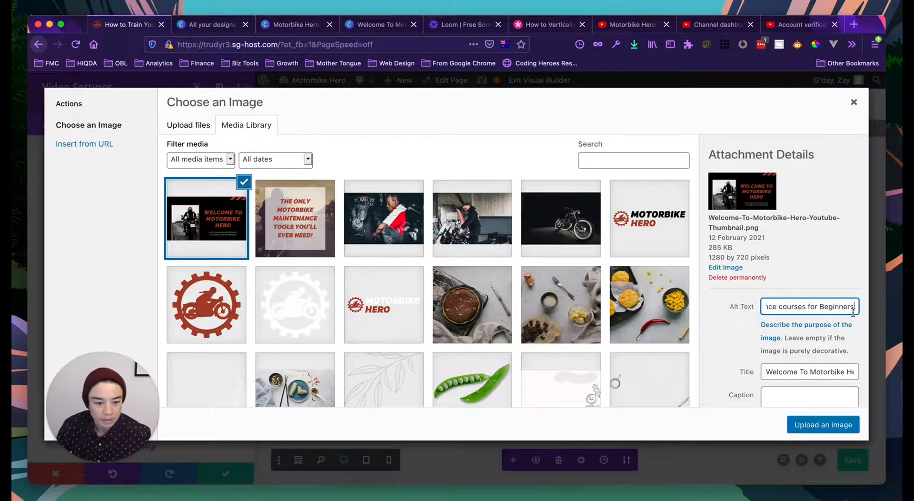
pyautogui.scroll(-5, 811, 327)
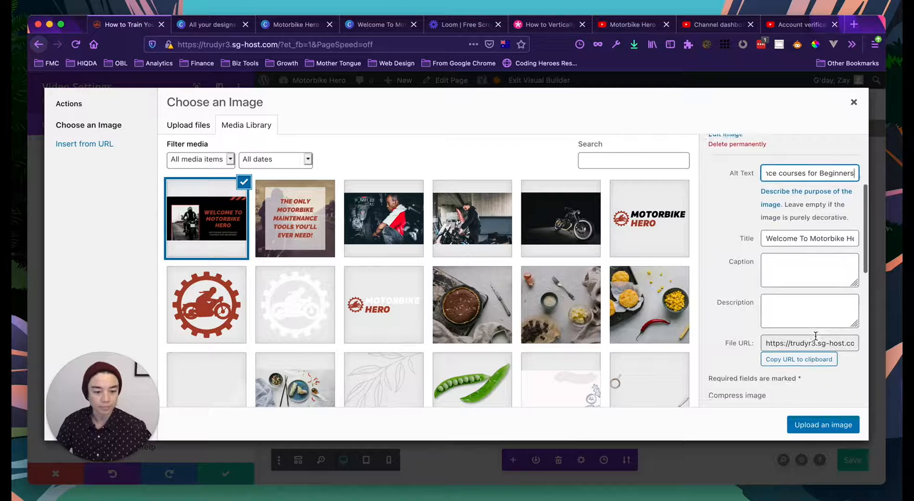
pyautogui.scroll(3, 787, 210)
pyautogui.scroll(-4, 784, 212)
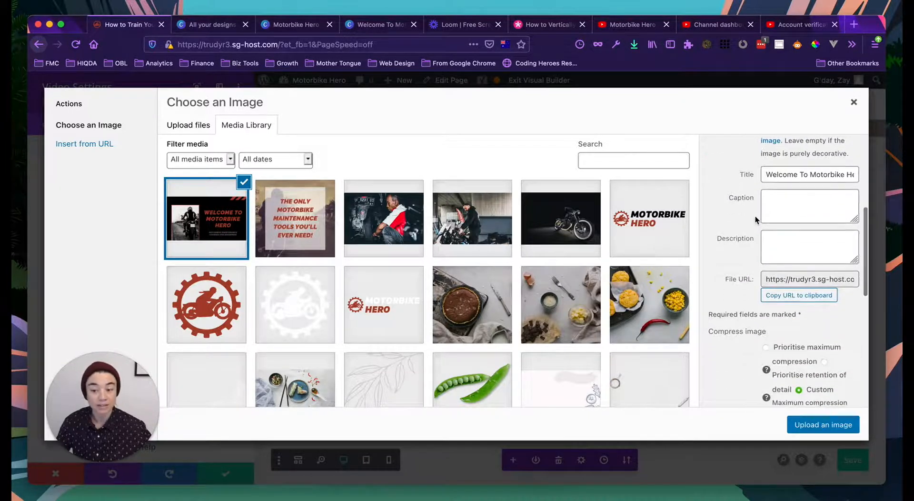
pyautogui.scroll(-1, 755, 220)
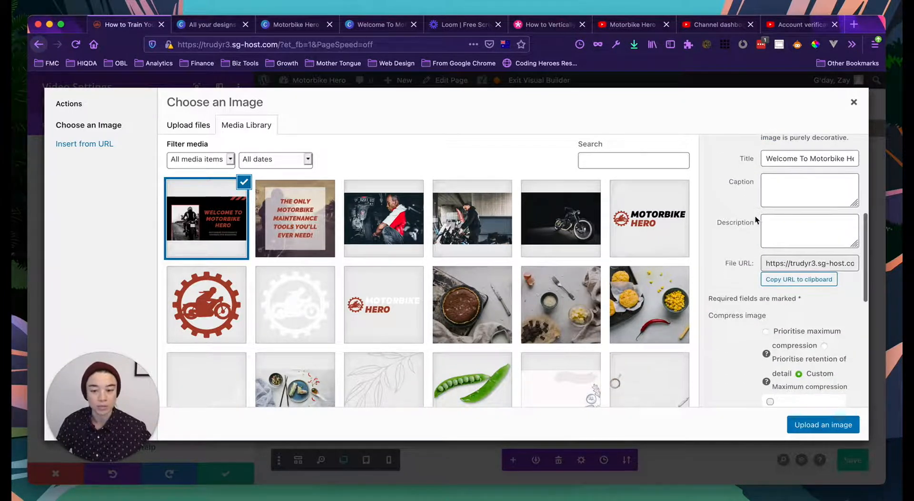
pyautogui.click(811, 425)
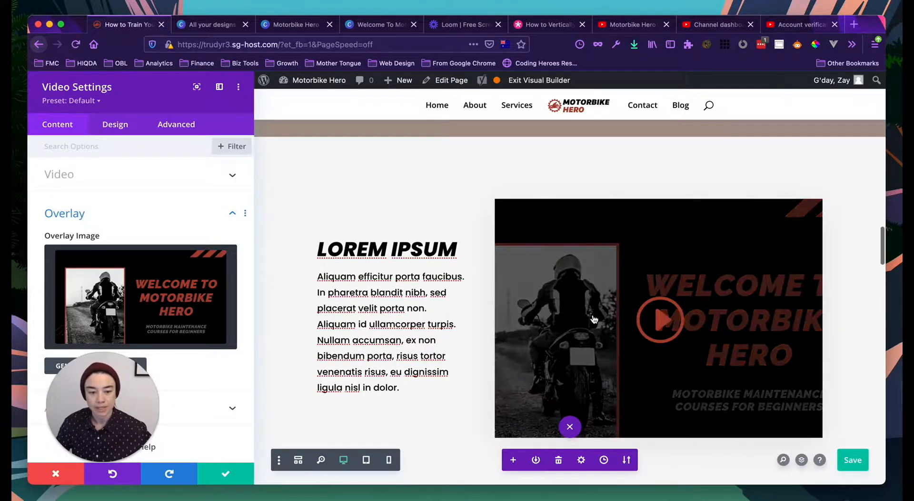
# - Review the video module's Design tab Sizing and Spacing options
pyautogui.scroll(-3, 412, 303)
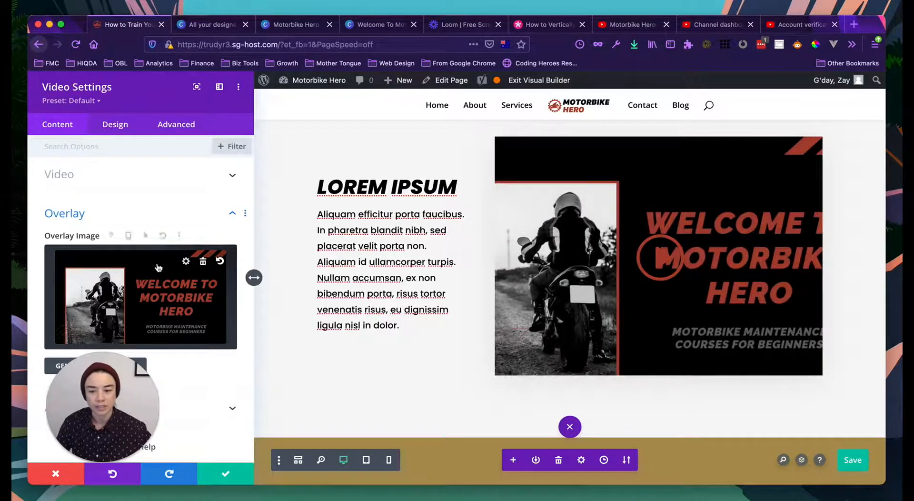
pyautogui.click(109, 126)
pyautogui.scroll(-3, 132, 384)
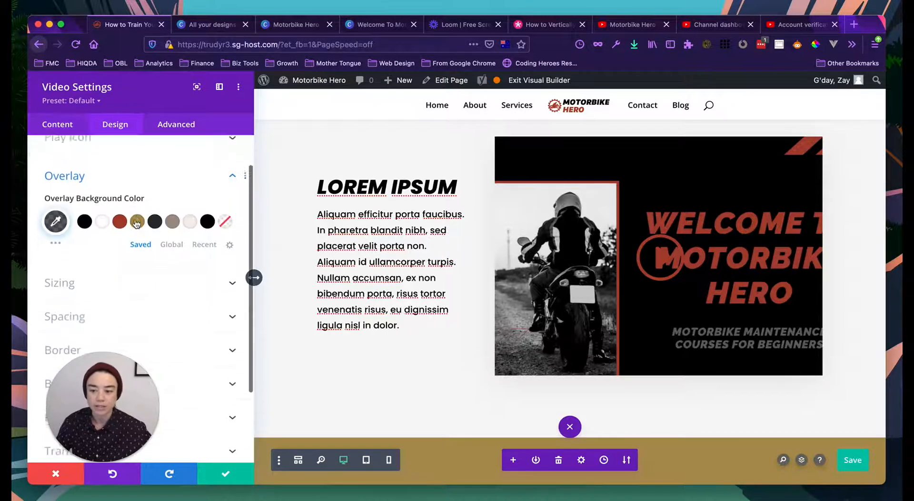
pyautogui.moveTo(132, 384); pyautogui.dragTo(848, 391)
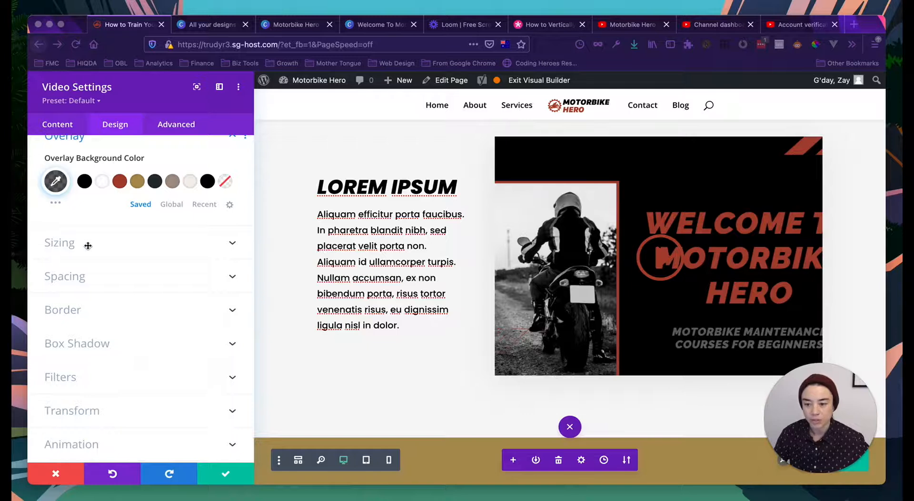
pyautogui.click(175, 243)
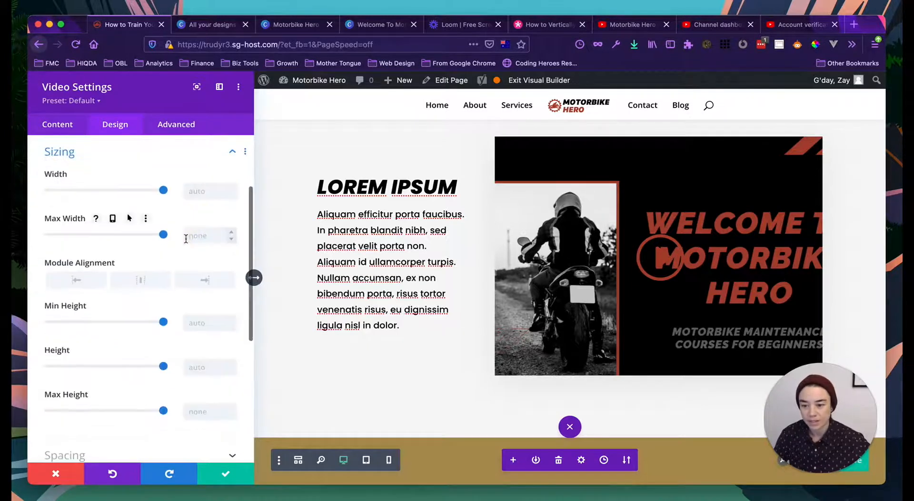
pyautogui.scroll(1, 162, 200)
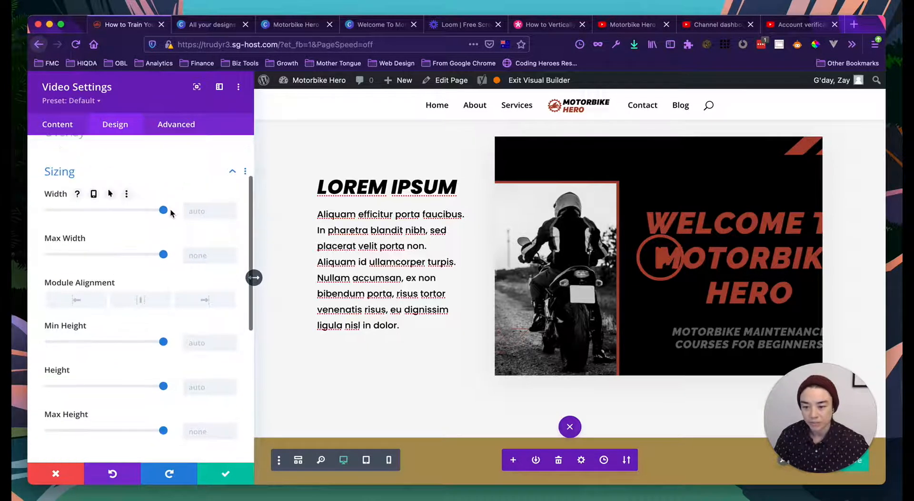
pyautogui.scroll(-4, 182, 267)
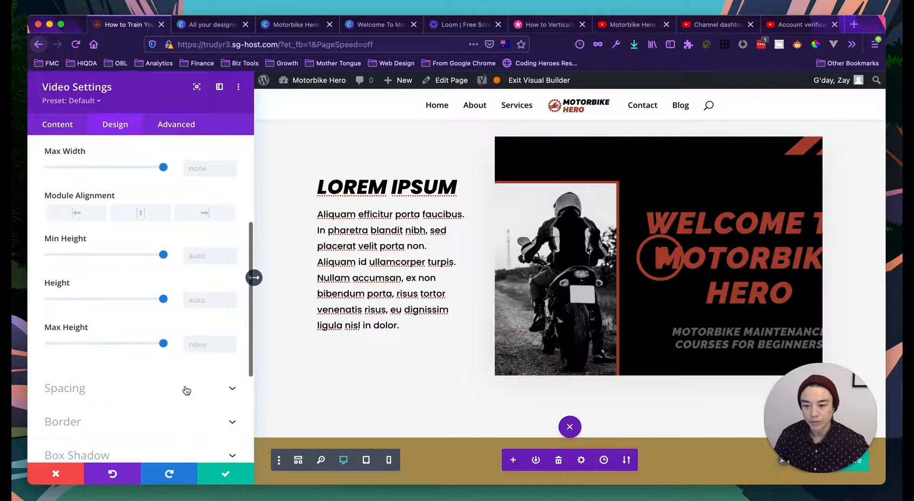
pyautogui.click(186, 389)
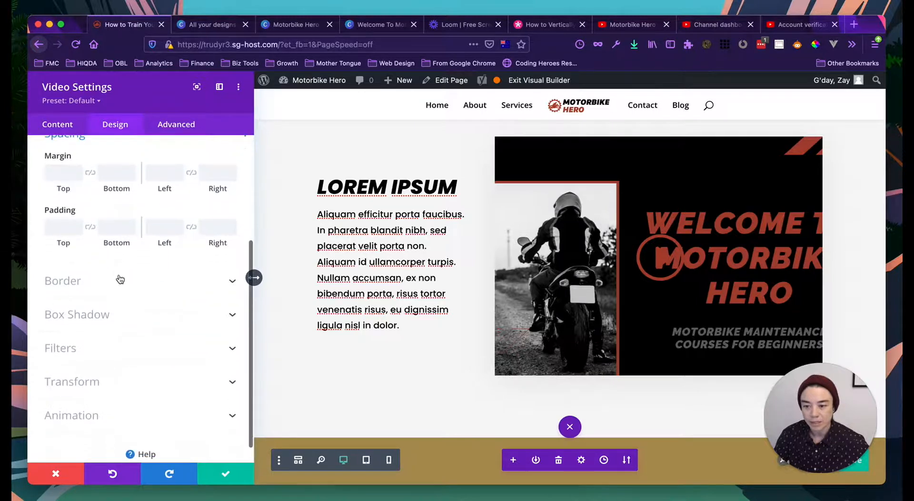
pyautogui.scroll(5, 119, 279)
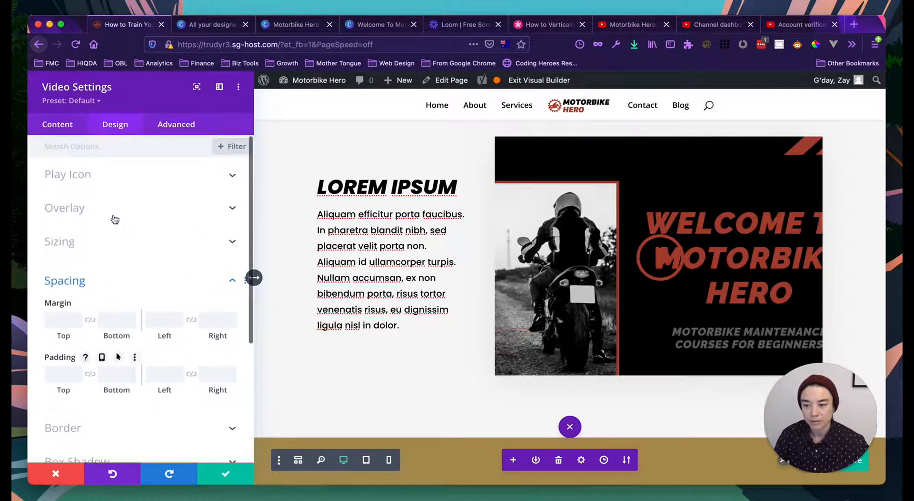
# - Review the Advanced tab's CSS ID, Custom CSS and Visibility options, then save and close the settings
pyautogui.click(169, 126)
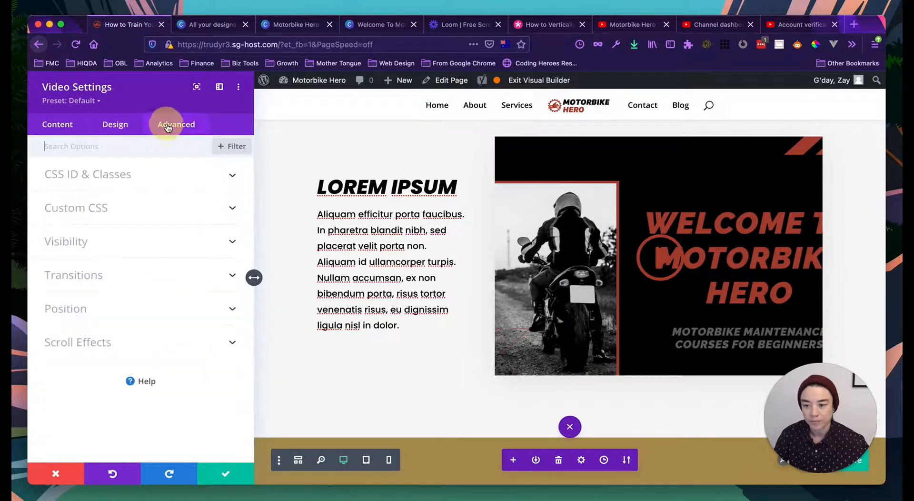
pyautogui.click(122, 174)
pyautogui.click(107, 295)
pyautogui.scroll(-5, 114, 328)
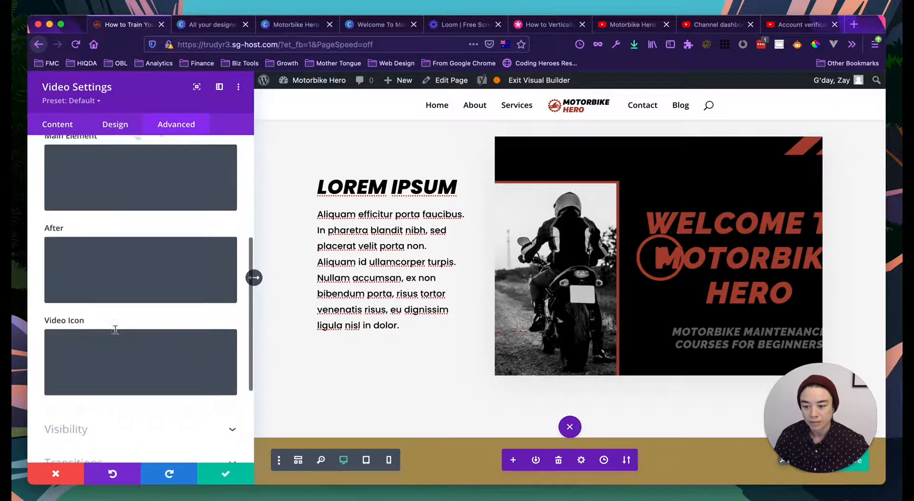
pyautogui.click(85, 378)
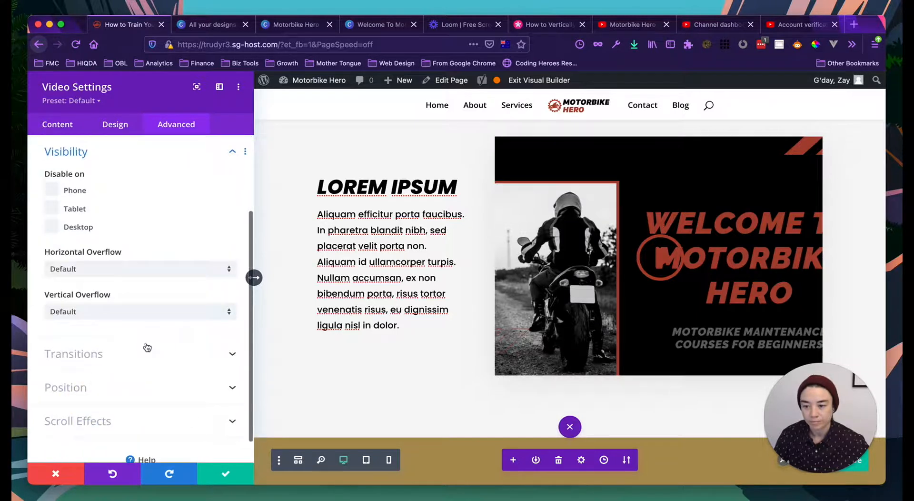
pyautogui.click(221, 473)
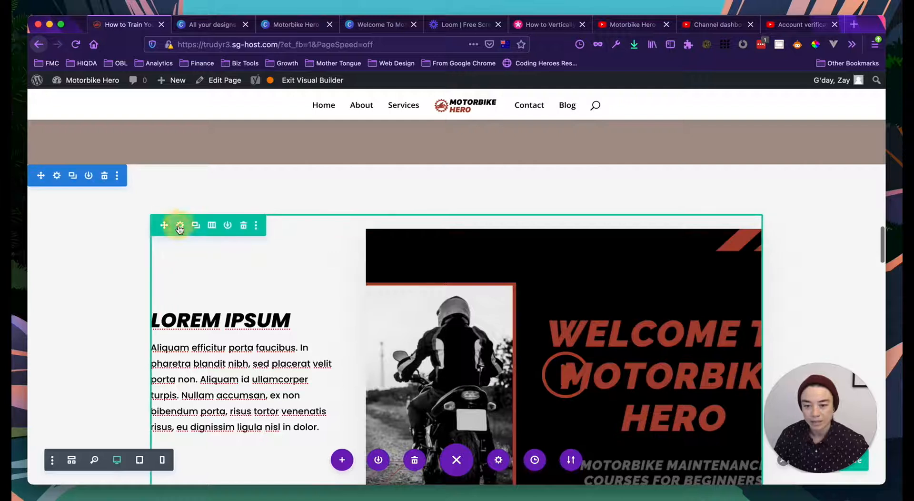
pyautogui.click(178, 225)
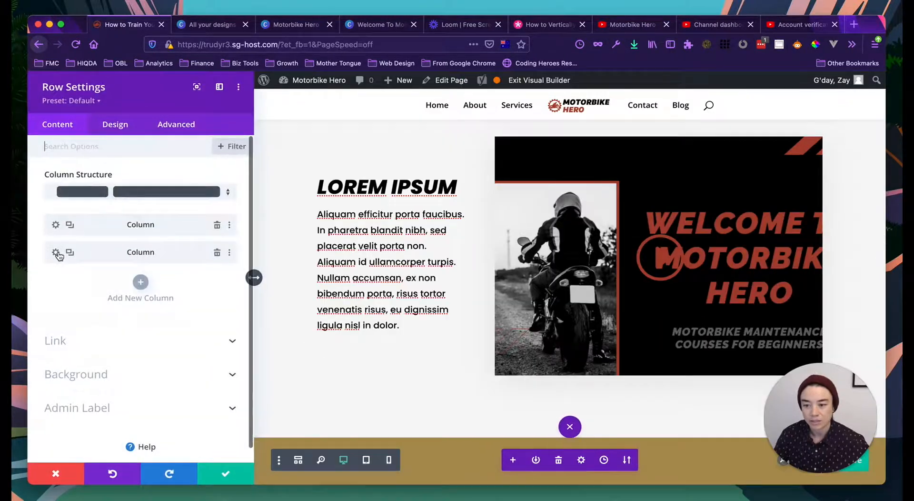
pyautogui.click(60, 254)
pyautogui.click(114, 124)
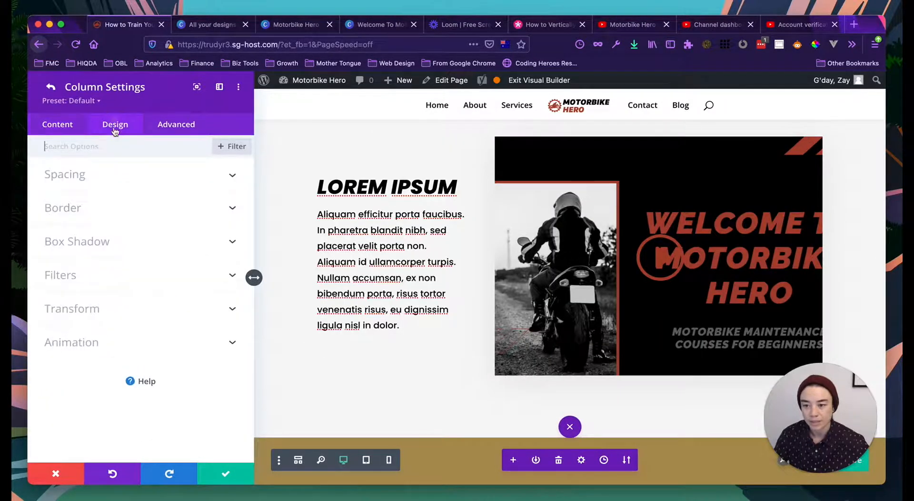
pyautogui.click(85, 183)
pyautogui.click(87, 267)
pyautogui.scroll(-5, 106, 322)
pyautogui.scroll(3, 124, 269)
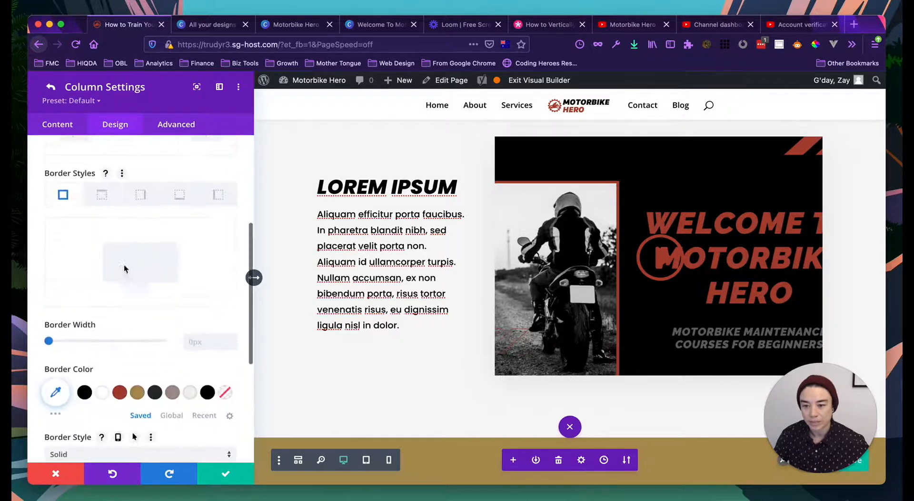
pyautogui.click(173, 123)
pyautogui.click(103, 211)
pyautogui.scroll(-1, 130, 230)
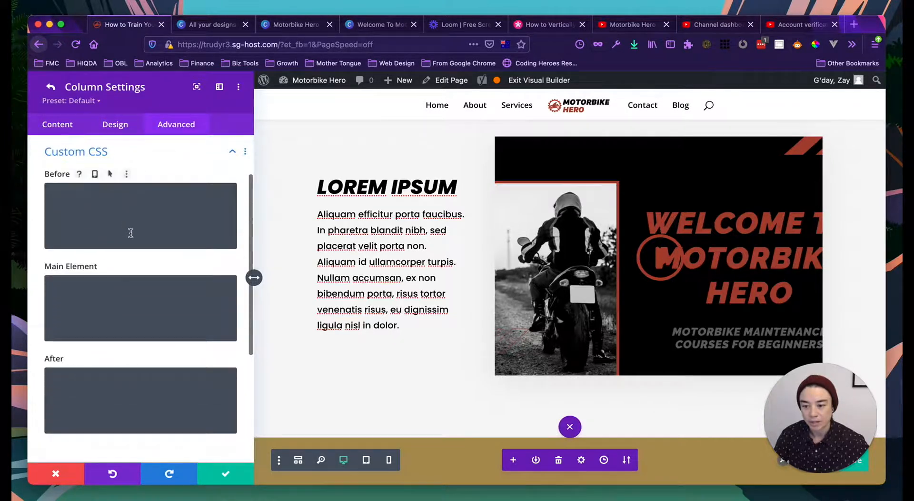
pyautogui.scroll(2, 113, 185)
pyautogui.click(113, 185)
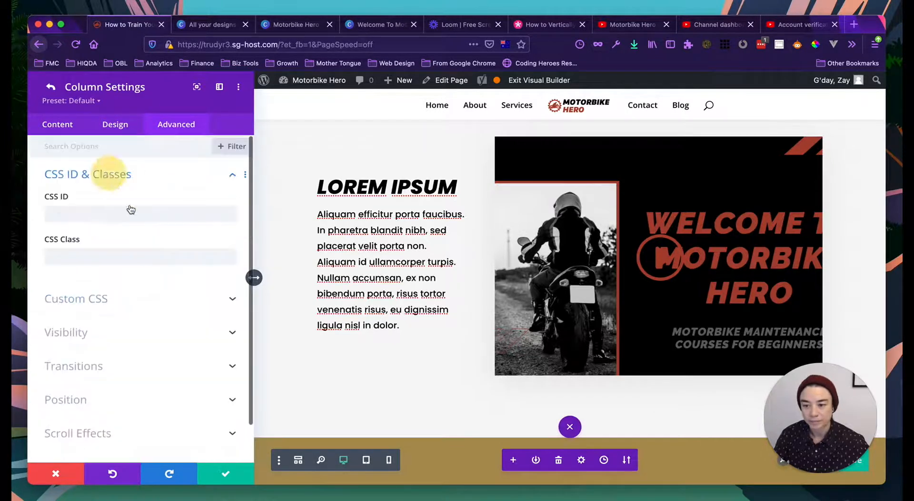
pyautogui.click(222, 477)
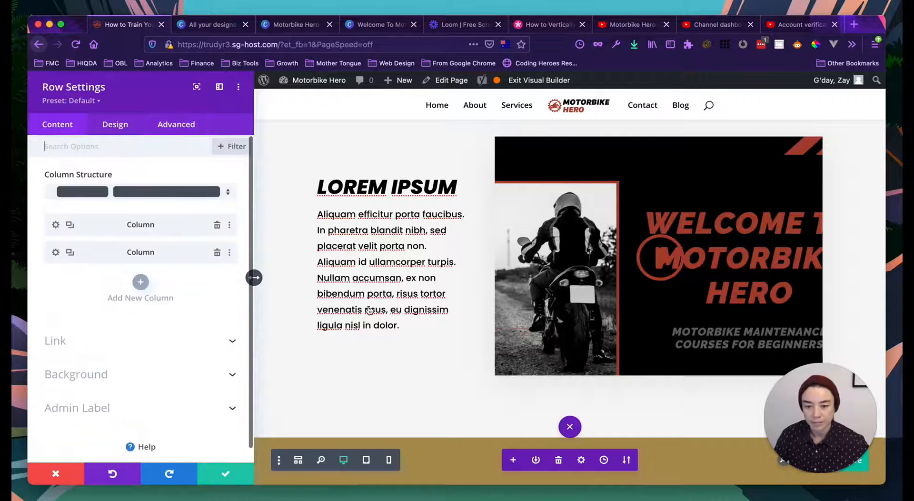
pyautogui.click(222, 476)
pyautogui.scroll(-2, 491, 260)
pyautogui.scroll(-1, 491, 260)
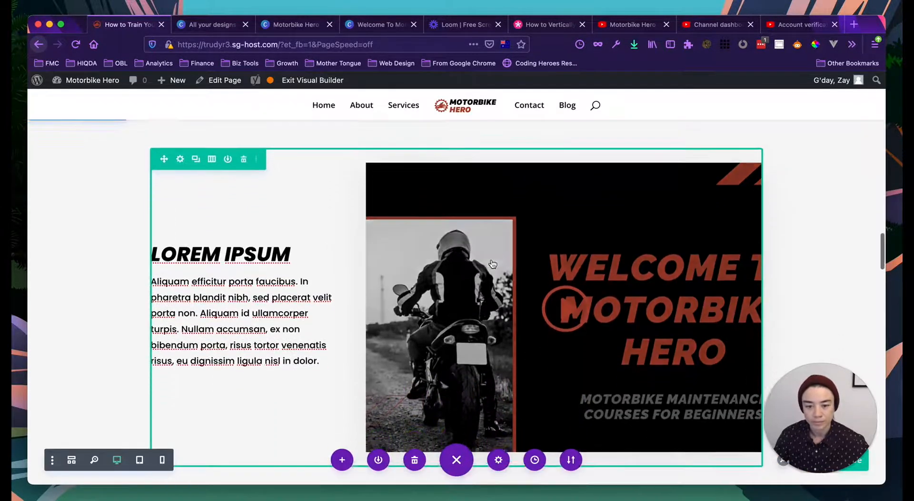
pyautogui.click(530, 177)
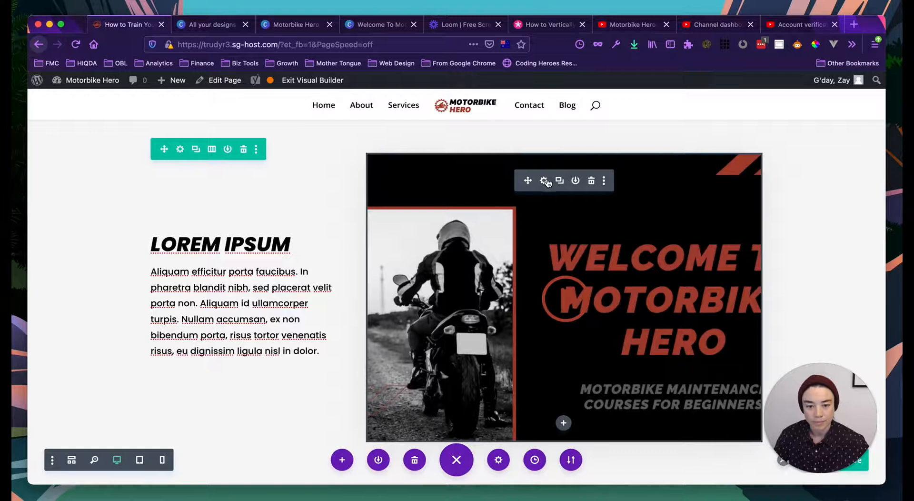
pyautogui.click(544, 180)
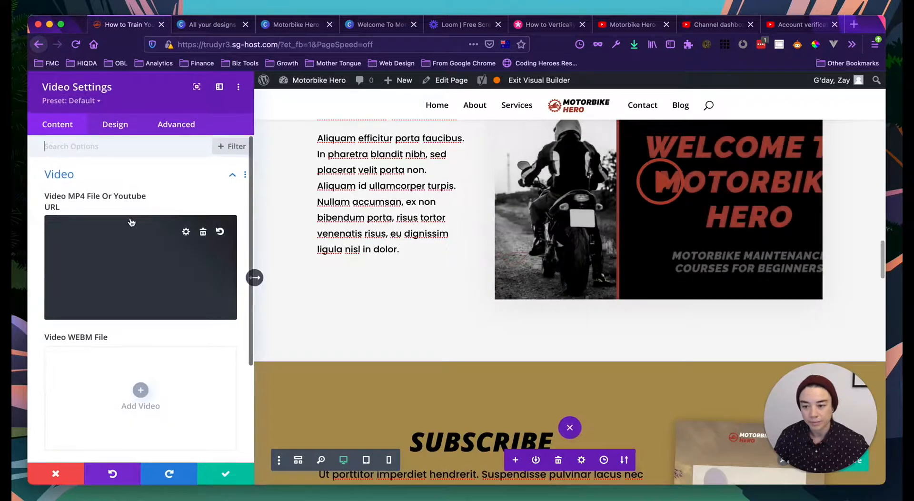
# - Enter a video width of 1920 in the Design tab's Sizing options
pyautogui.click(114, 123)
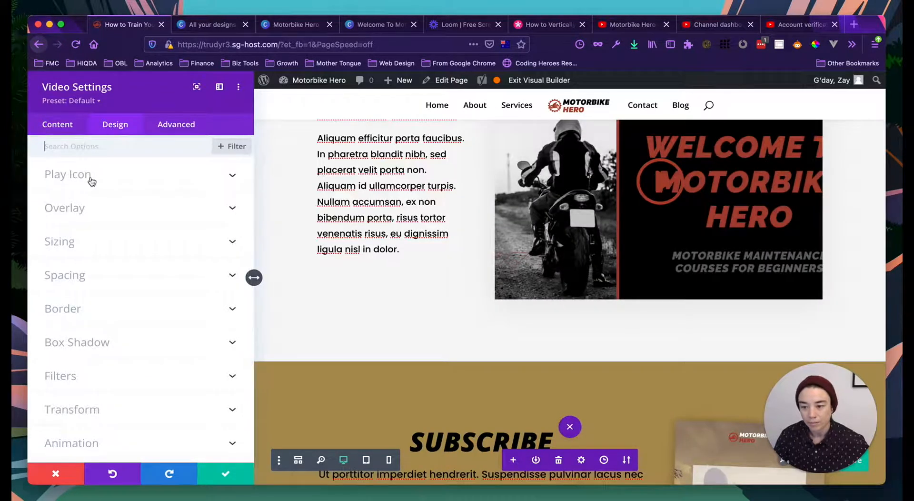
pyautogui.click(93, 246)
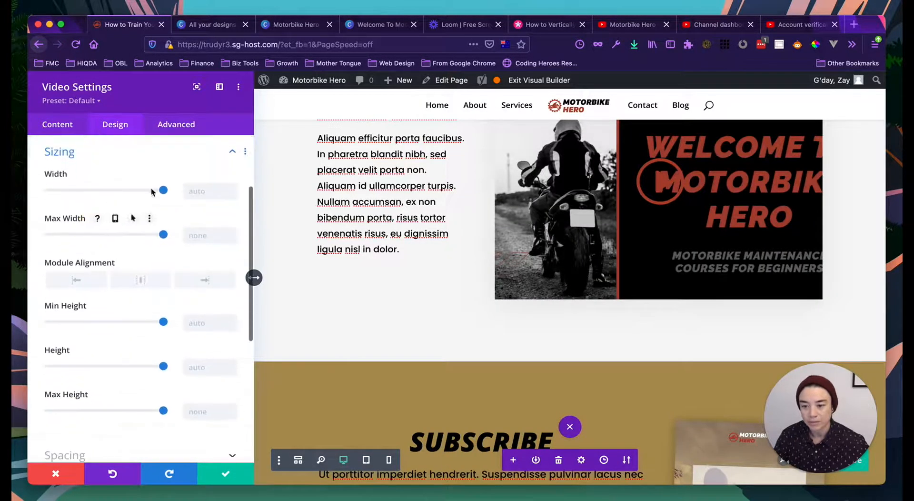
pyautogui.click(197, 191)
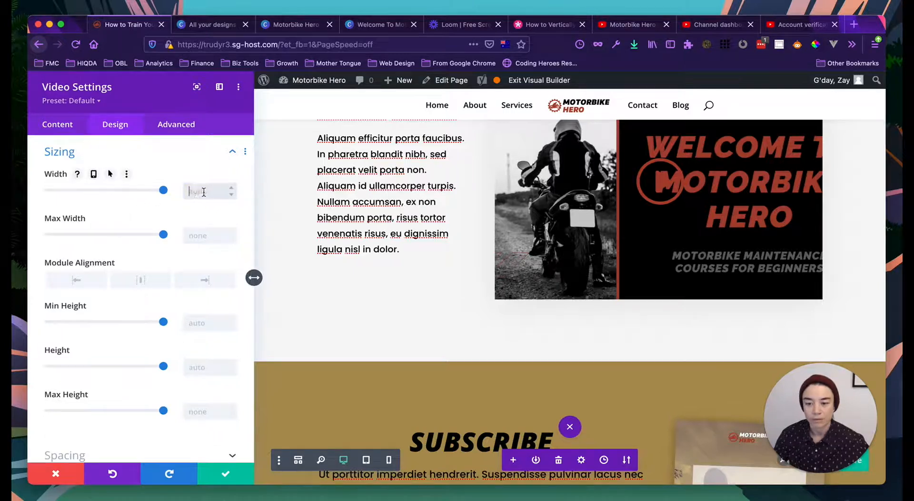
pyautogui.moveTo(515, 183)
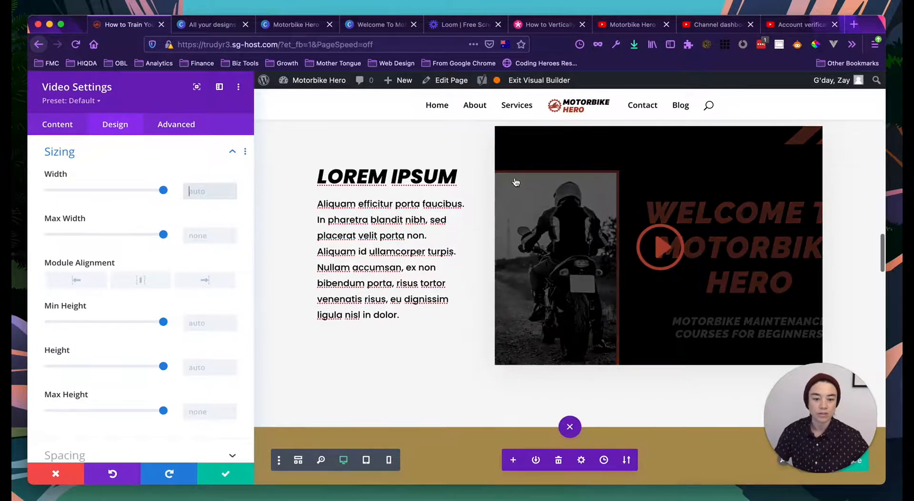
pyautogui.scroll(1, 521, 262)
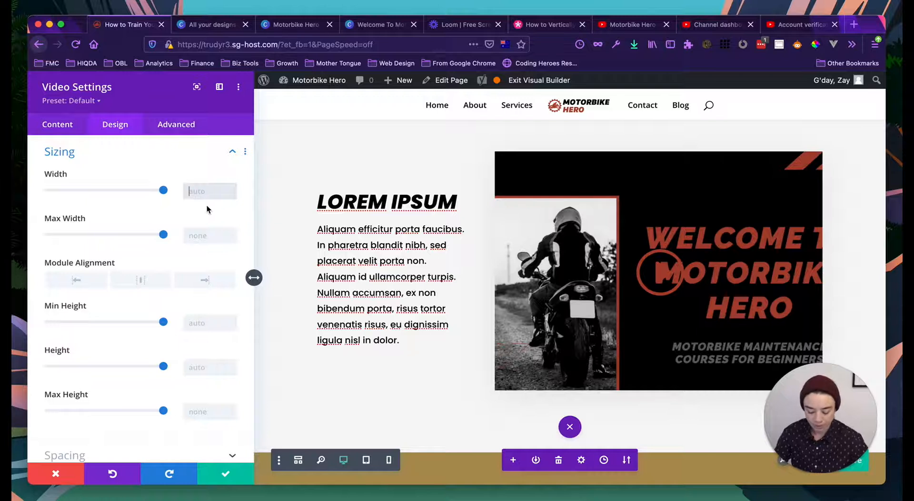
pyautogui.click(206, 192)
pyautogui.write('1920')
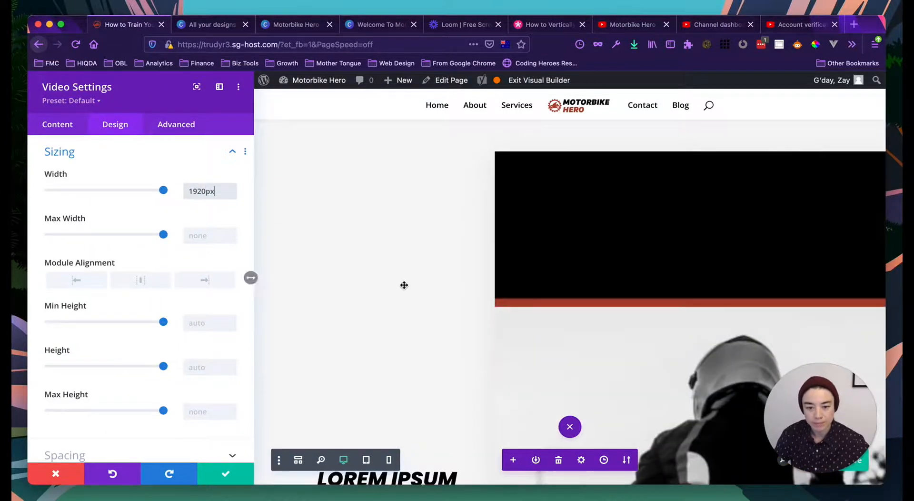
# - Clear the 1920px width value and save and close the video settings
pyautogui.scroll(-10, 404, 285)
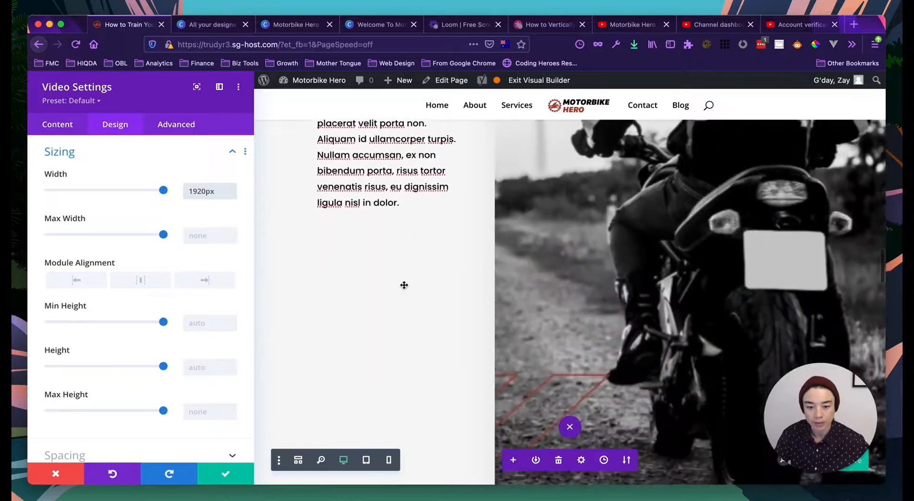
pyautogui.scroll(4, 404, 285)
pyautogui.doubleClick(203, 192)
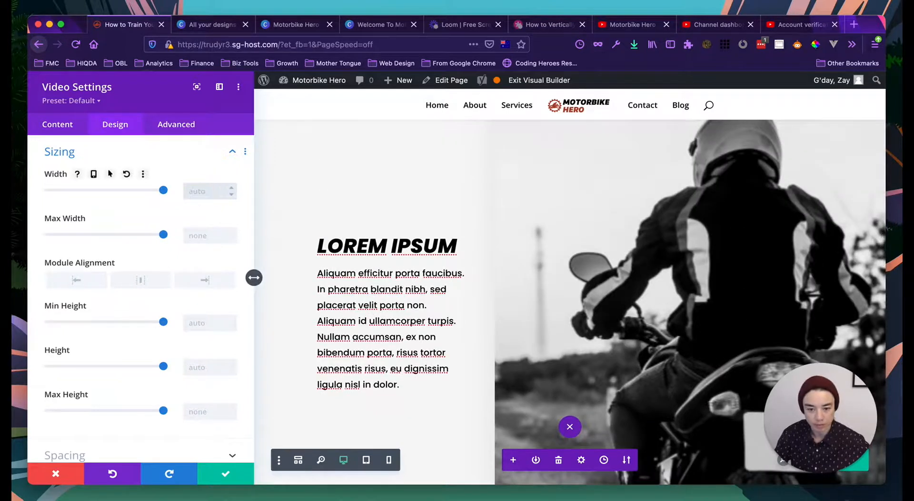
pyautogui.scroll(4, 404, 270)
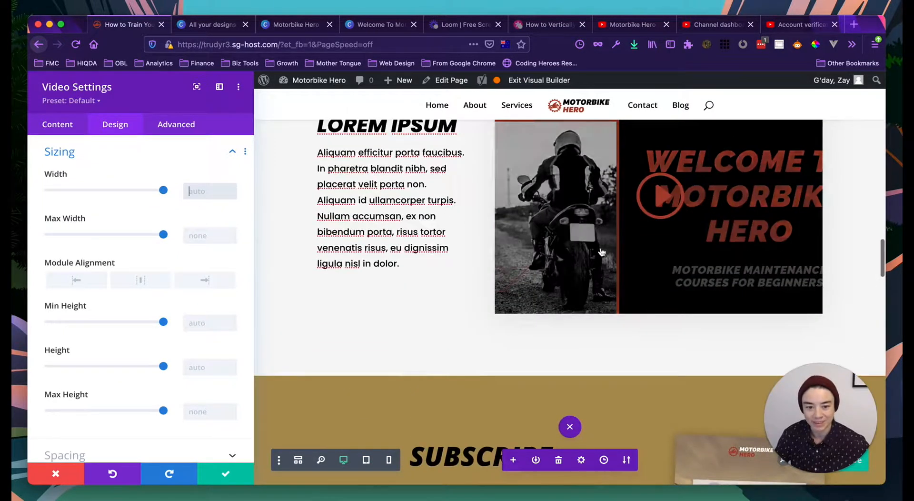
pyautogui.scroll(1, 654, 271)
pyautogui.scroll(-1, 139, 323)
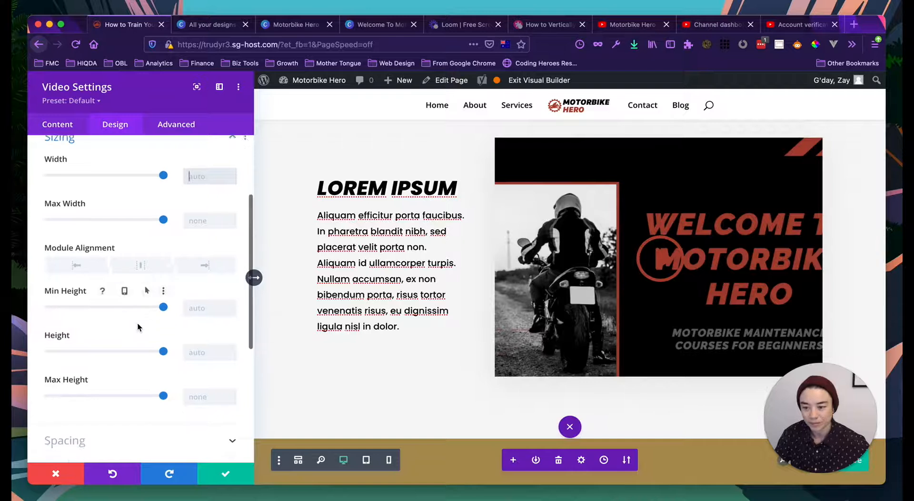
pyautogui.scroll(-1, 139, 327)
pyautogui.scroll(-1, 192, 326)
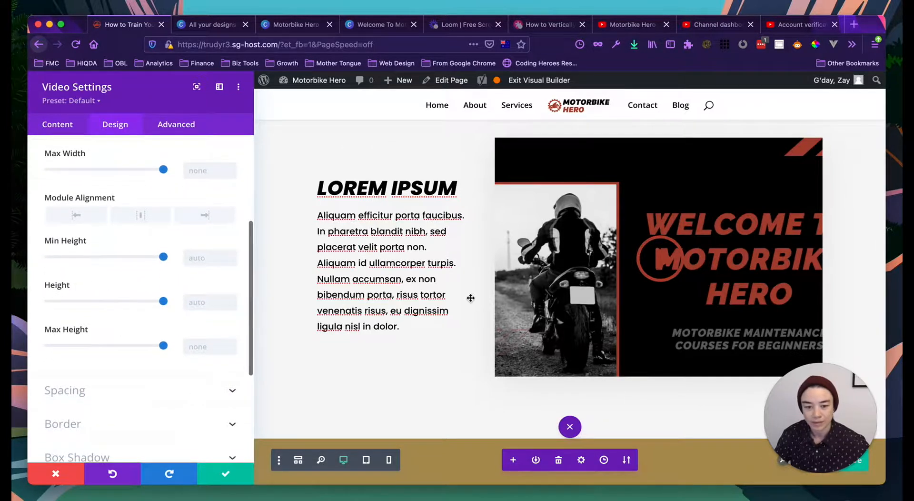
pyautogui.scroll(2, 593, 202)
pyautogui.scroll(-2, 595, 238)
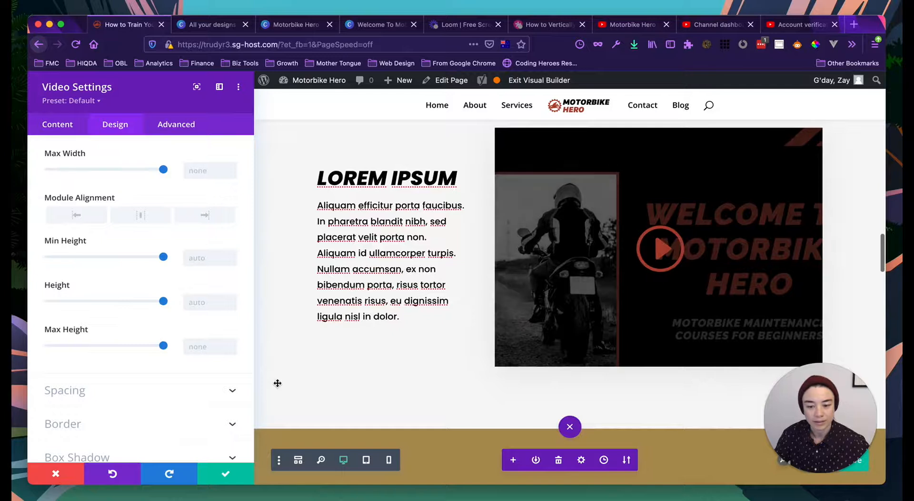
pyautogui.click(224, 473)
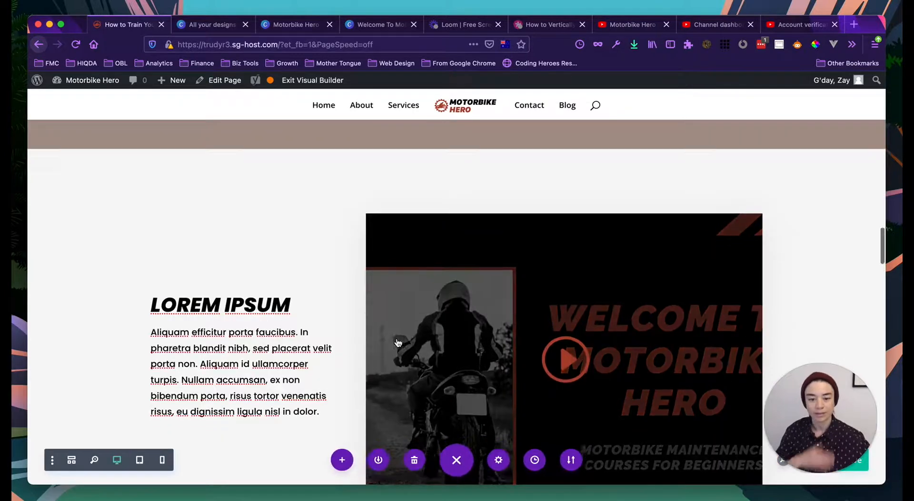
pyautogui.scroll(-2, 398, 342)
pyautogui.moveTo(720, 261)
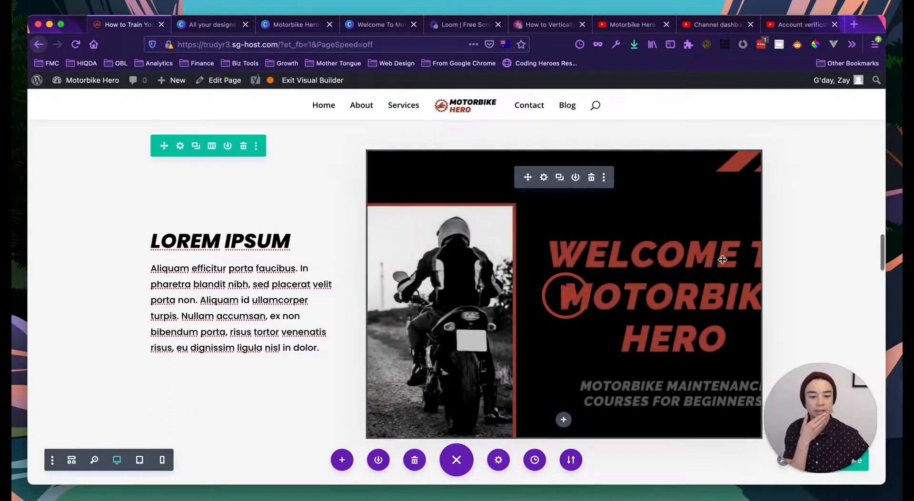
# - Reopen the video module's settings and expand its Design tab Spacing and Sizing options
pyautogui.click(544, 178)
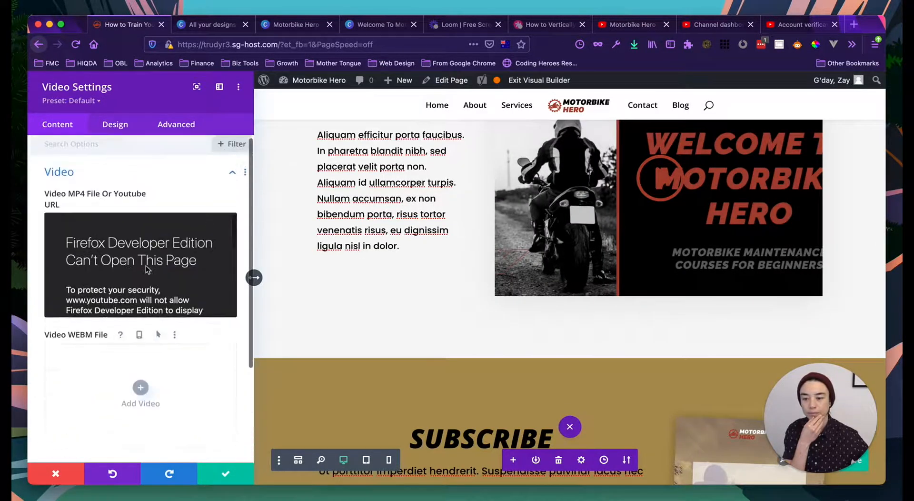
pyautogui.click(115, 125)
pyautogui.scroll(-2, 114, 271)
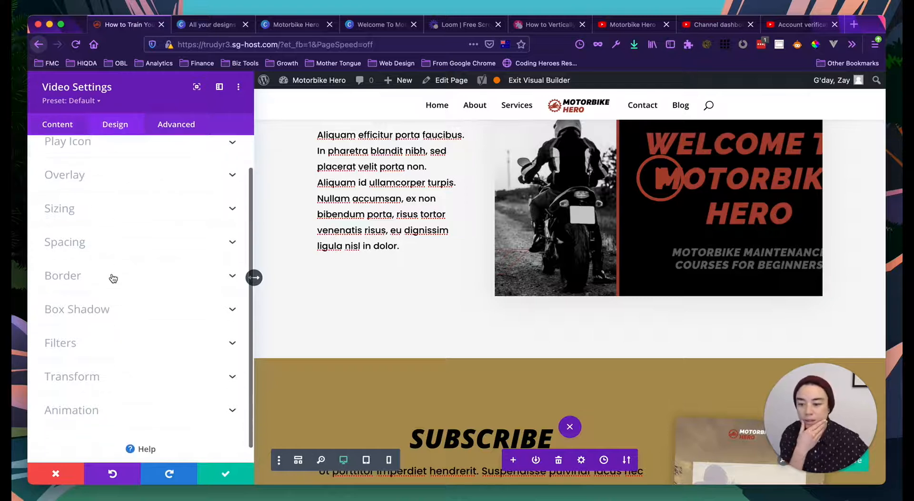
pyautogui.click(66, 241)
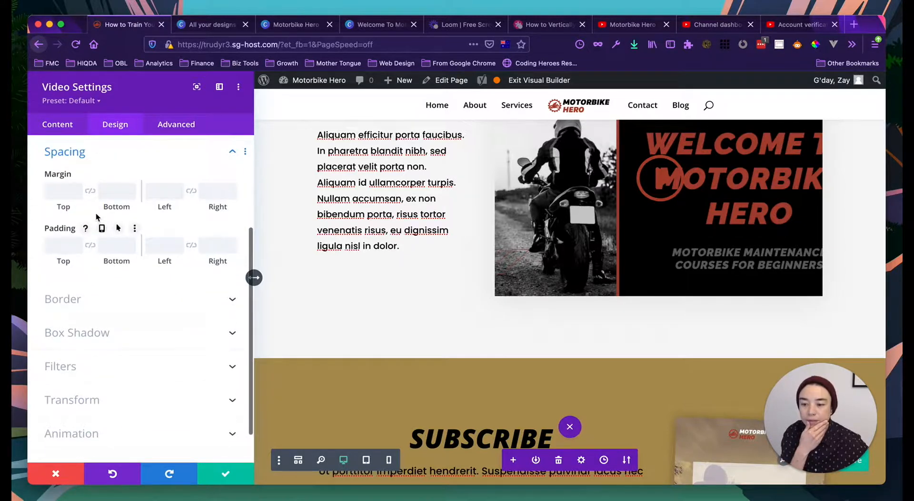
pyautogui.scroll(3, 90, 214)
pyautogui.click(72, 190)
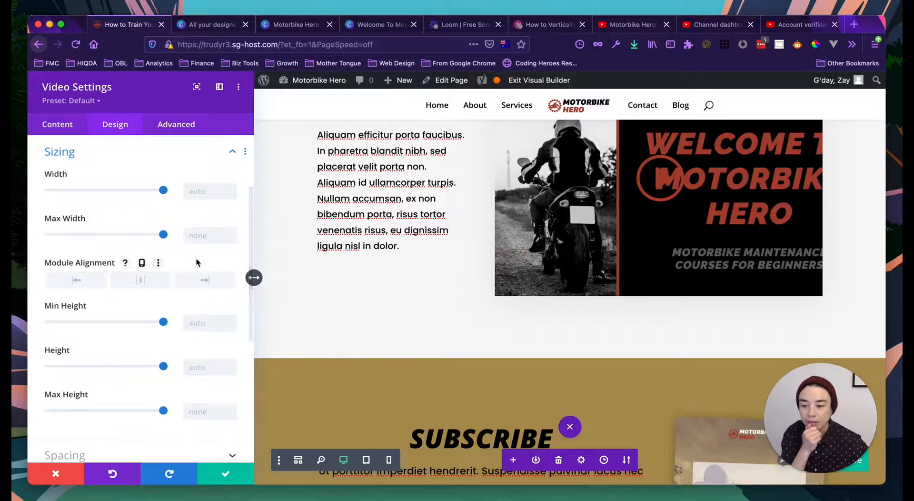
pyautogui.scroll(-3, 196, 258)
pyautogui.scroll(2, 196, 262)
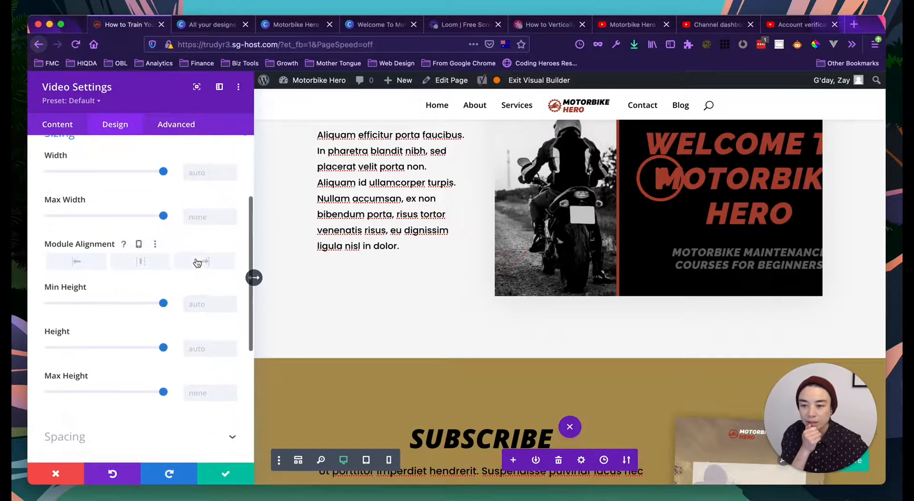
pyautogui.scroll(5, 90, 147)
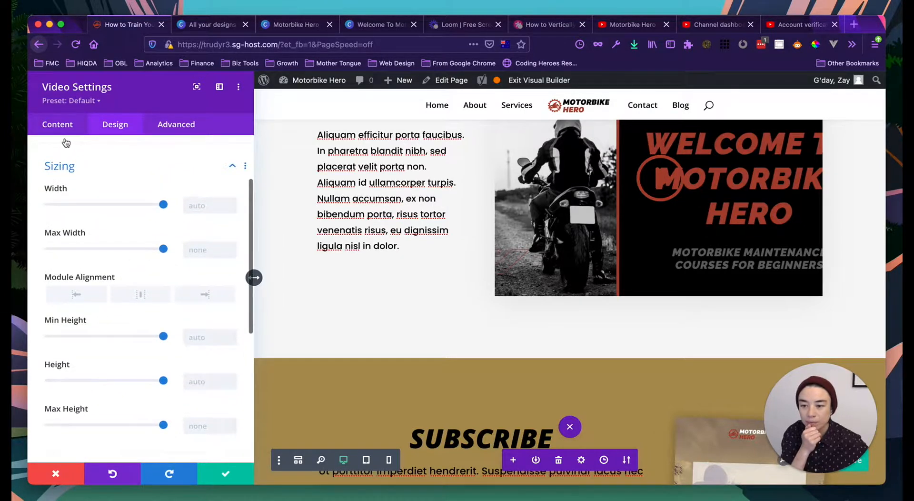
pyautogui.scroll(3, 81, 181)
pyautogui.scroll(-5, 150, 248)
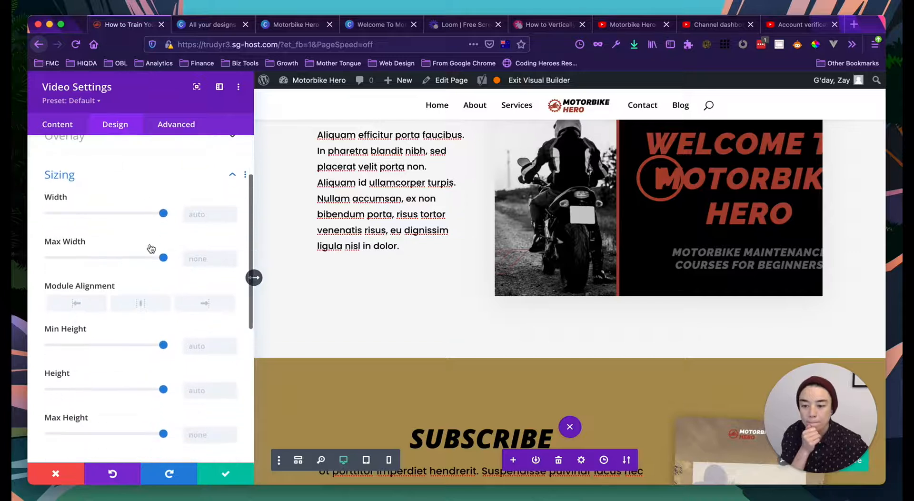
# - Set the video width to 100%, reset its height to auto, and save the settings
pyautogui.moveTo(163, 215)
pyautogui.mouseDown()
pyautogui.moveTo(142, 215)
pyautogui.moveTo(154, 215)
pyautogui.mouseUp()
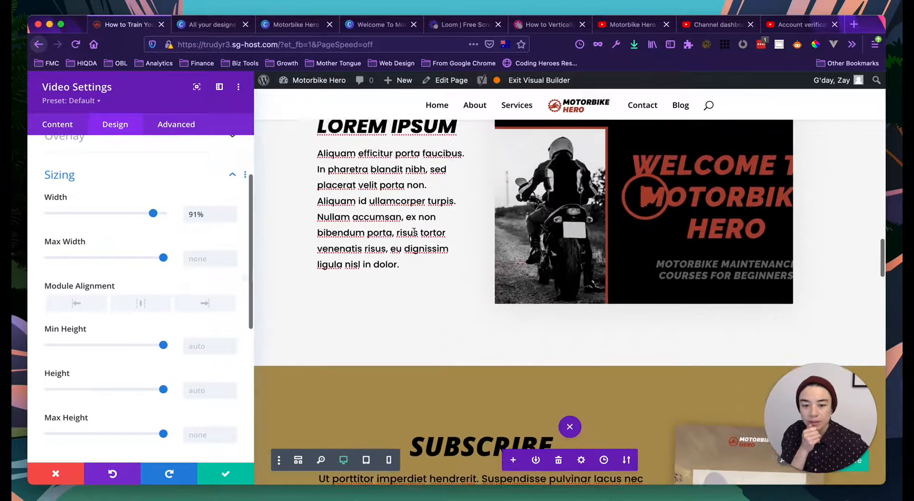
pyautogui.moveTo(154, 215); pyautogui.dragTo(167, 213)
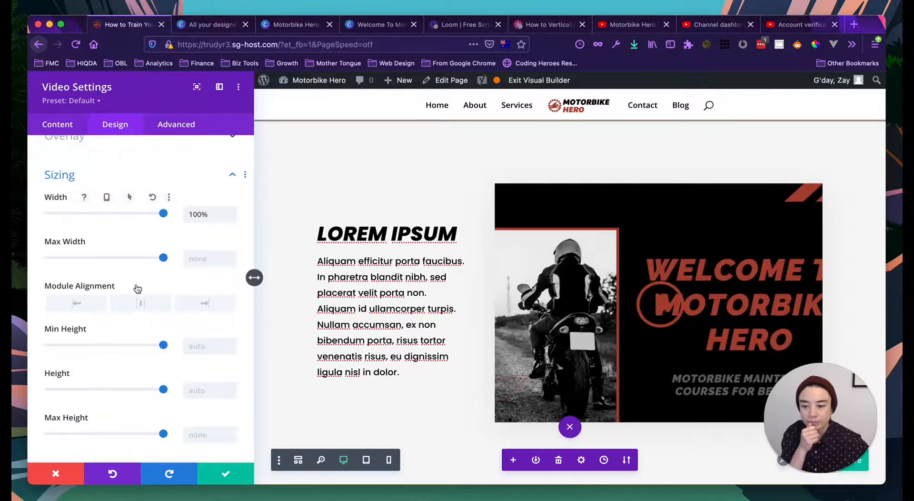
pyautogui.scroll(-1, 138, 289)
pyautogui.moveTo(162, 366); pyautogui.dragTo(75, 369)
pyautogui.doubleClick(190, 359)
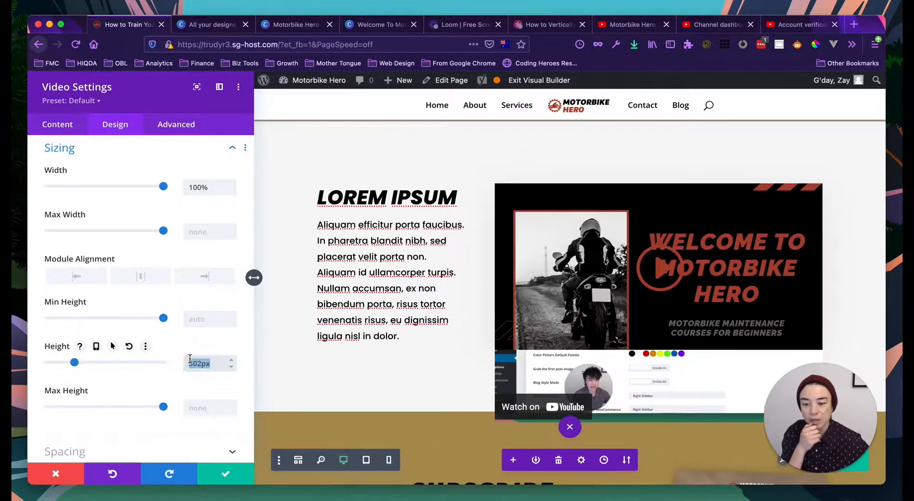
pyautogui.click(261, 394)
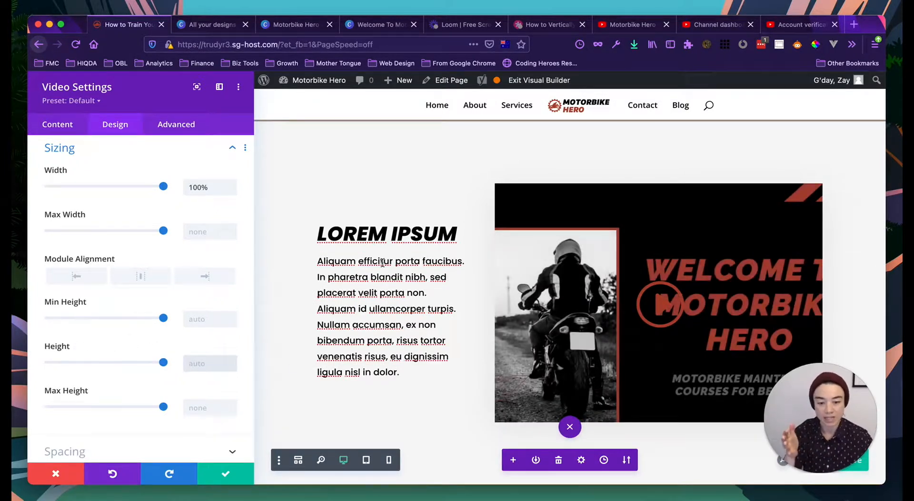
pyautogui.click(228, 469)
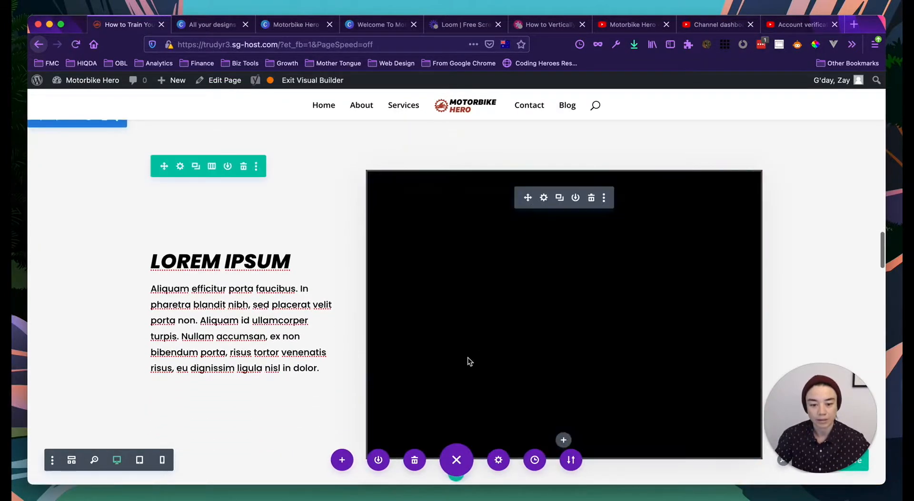
# - Play the embedded Welcome To Motorbike Hero video, dismiss More videos, and reopen the module settings
pyautogui.click(385, 447)
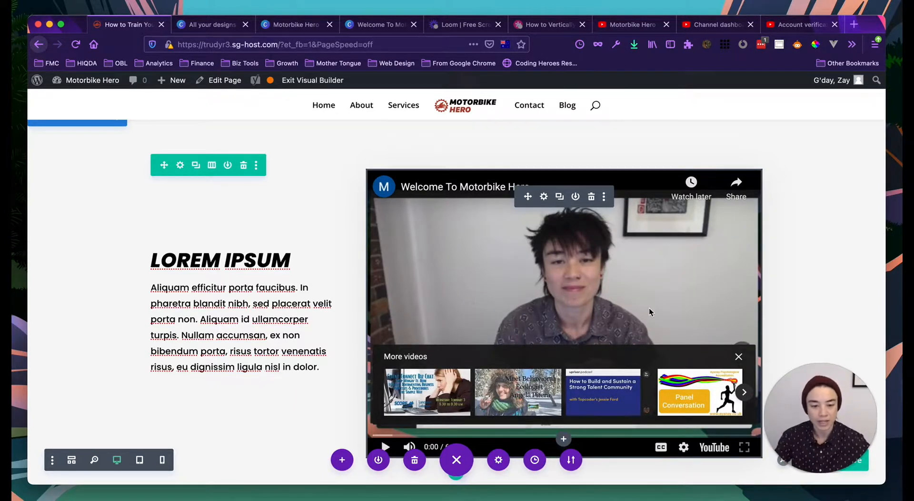
pyautogui.click(738, 357)
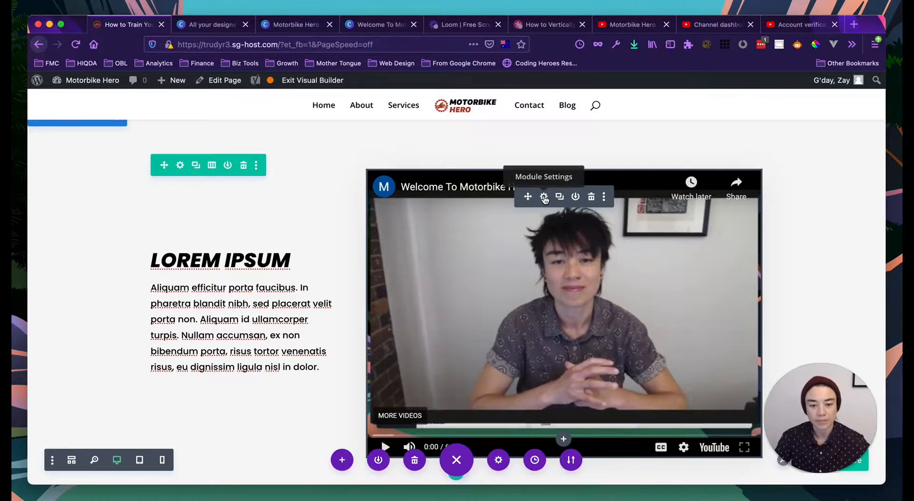
pyautogui.click(544, 197)
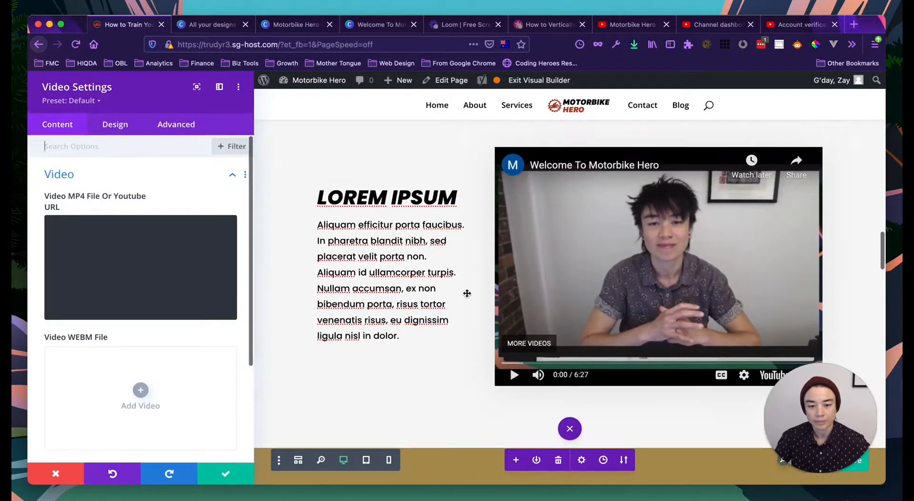
pyautogui.scroll(-5, 138, 332)
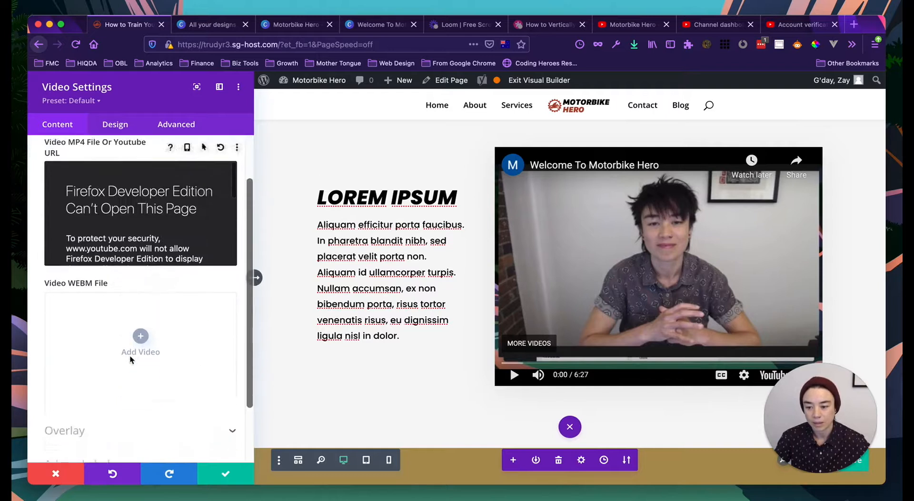
pyautogui.scroll(5, 157, 319)
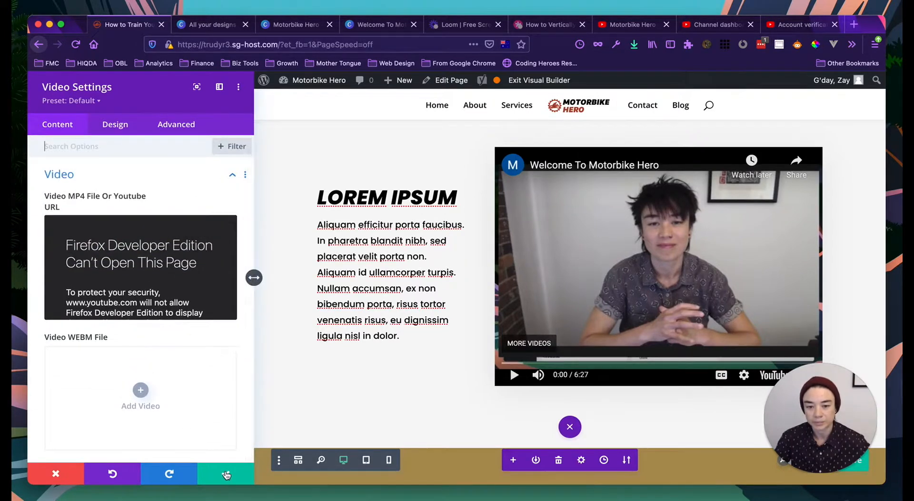
# - Close the video settings and save the Motorbike Hero page, then scroll down to review it
pyautogui.click(226, 475)
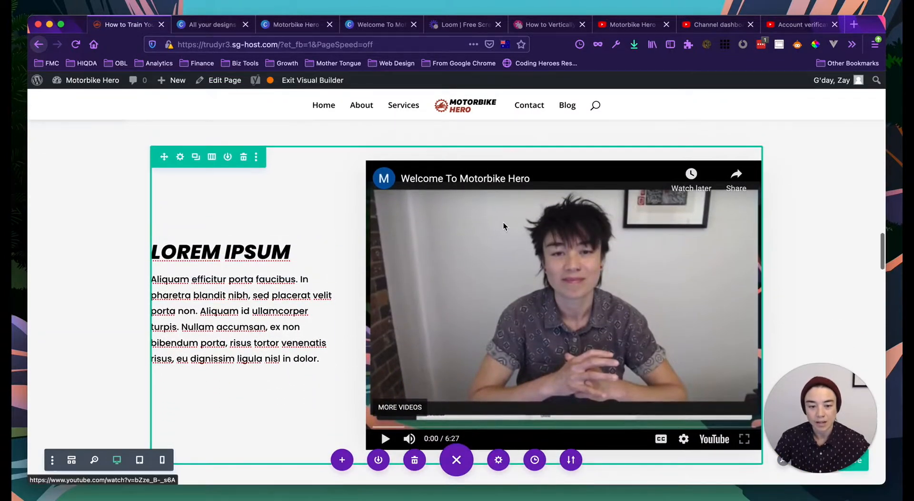
pyautogui.moveTo(505, 197)
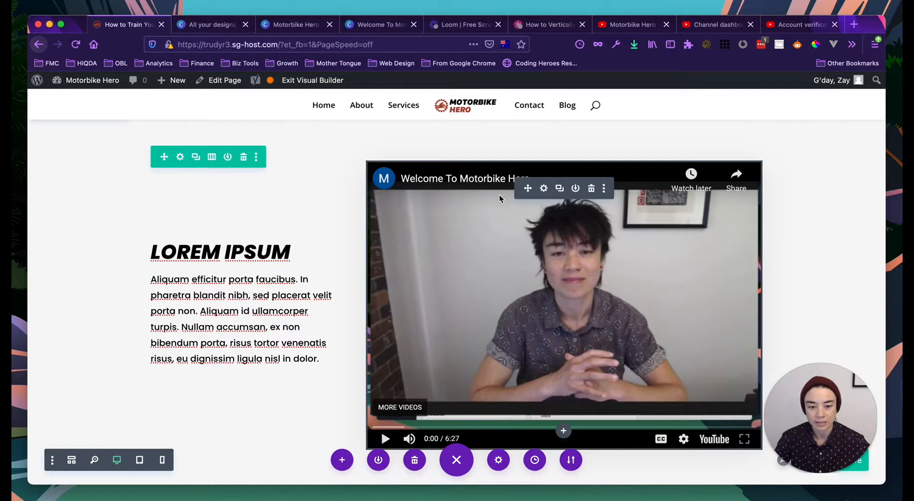
pyautogui.scroll(-2, 241, 333)
pyautogui.moveTo(818, 406); pyautogui.dragTo(264, 379)
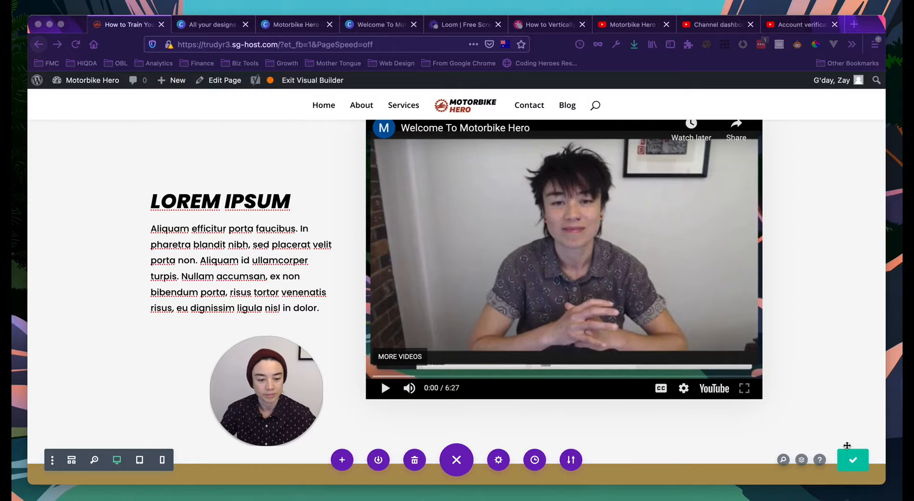
pyautogui.click(852, 456)
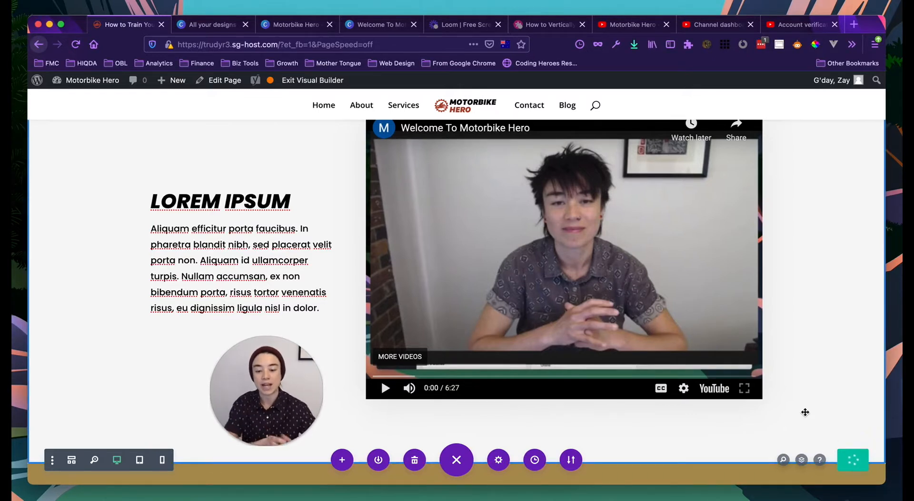
pyautogui.scroll(-10, 656, 356)
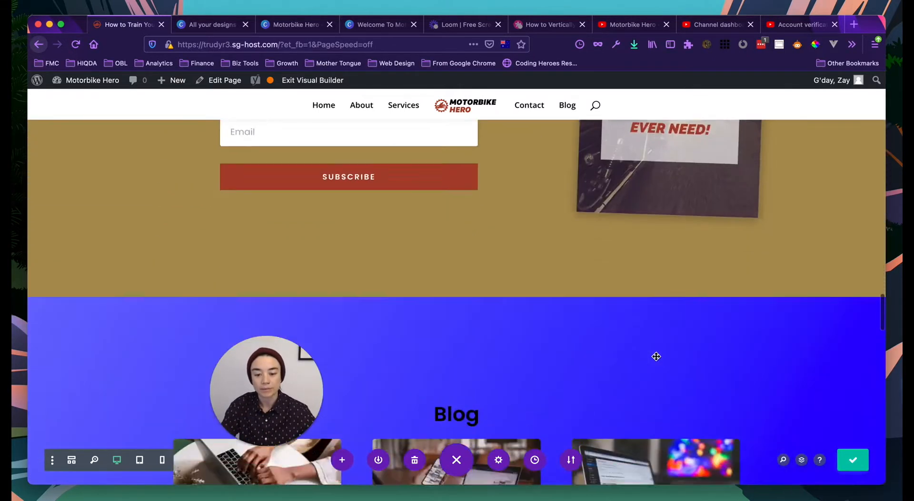
pyautogui.scroll(-3, 656, 356)
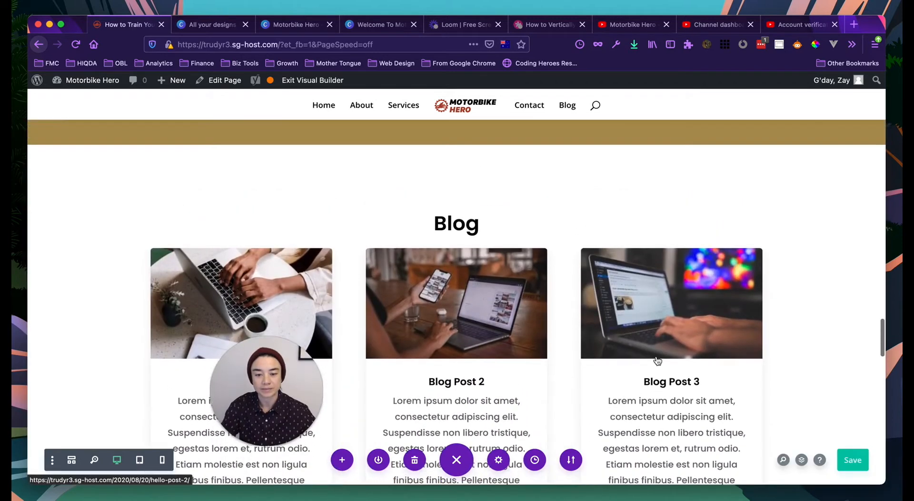
pyautogui.scroll(-1, 657, 361)
pyautogui.click(265, 403)
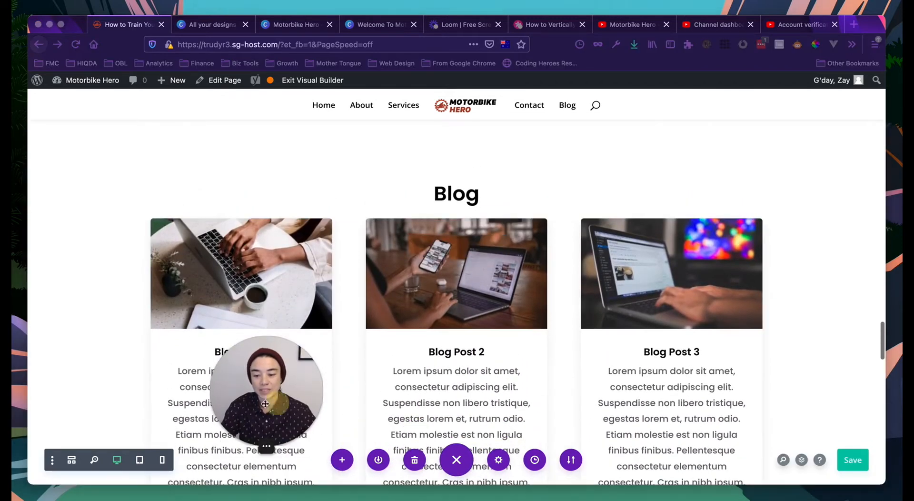